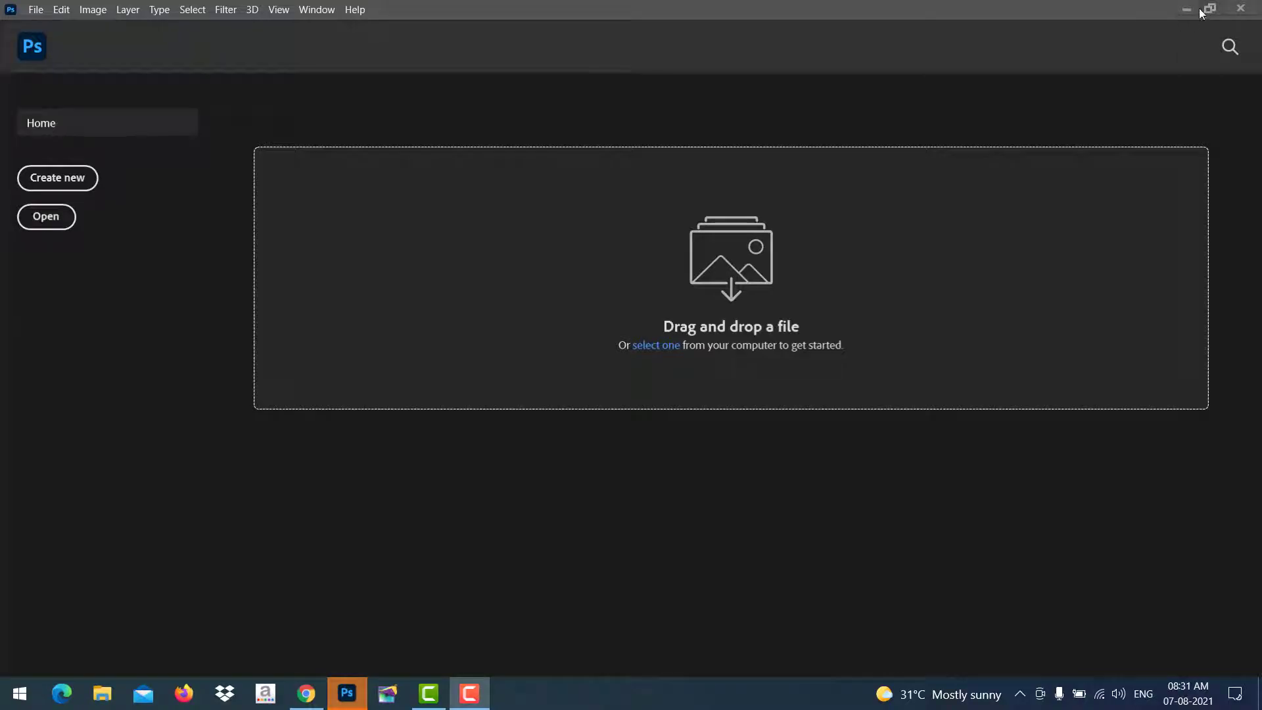
# Drag the portrait JPG from the desktop into Photoshop to open it as a 592 × 640 px document.
pyautogui.click(1187, 10)
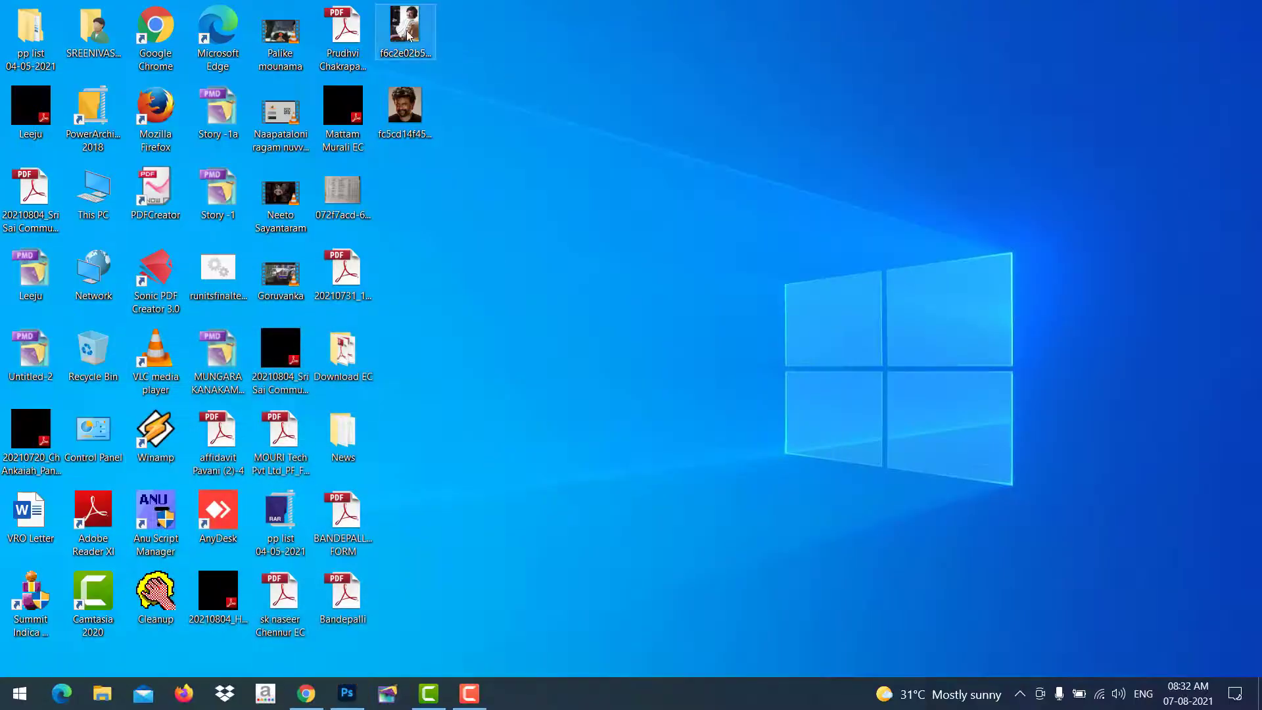
pyautogui.moveTo(420, 135); pyautogui.dragTo(548, 297)
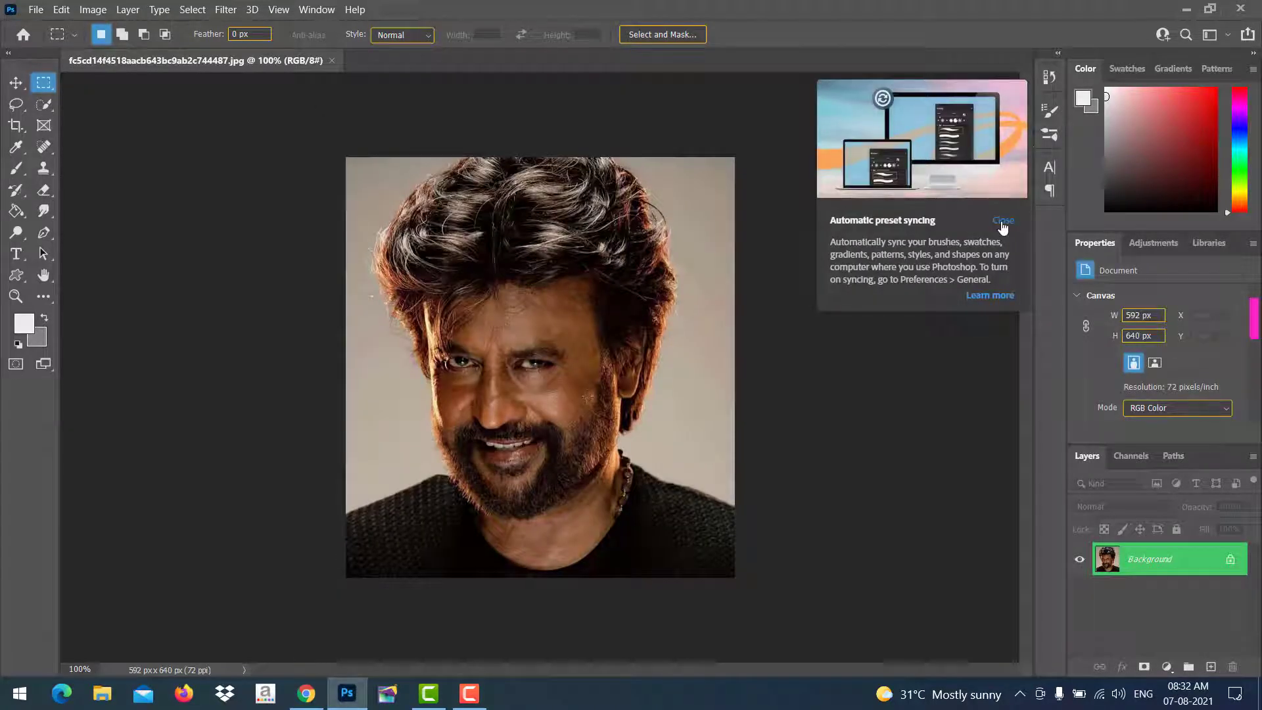
# Dismiss the preset sync notice, zoom to 200% and duplicate the Background as Layer 1.
pyautogui.click(1002, 224)
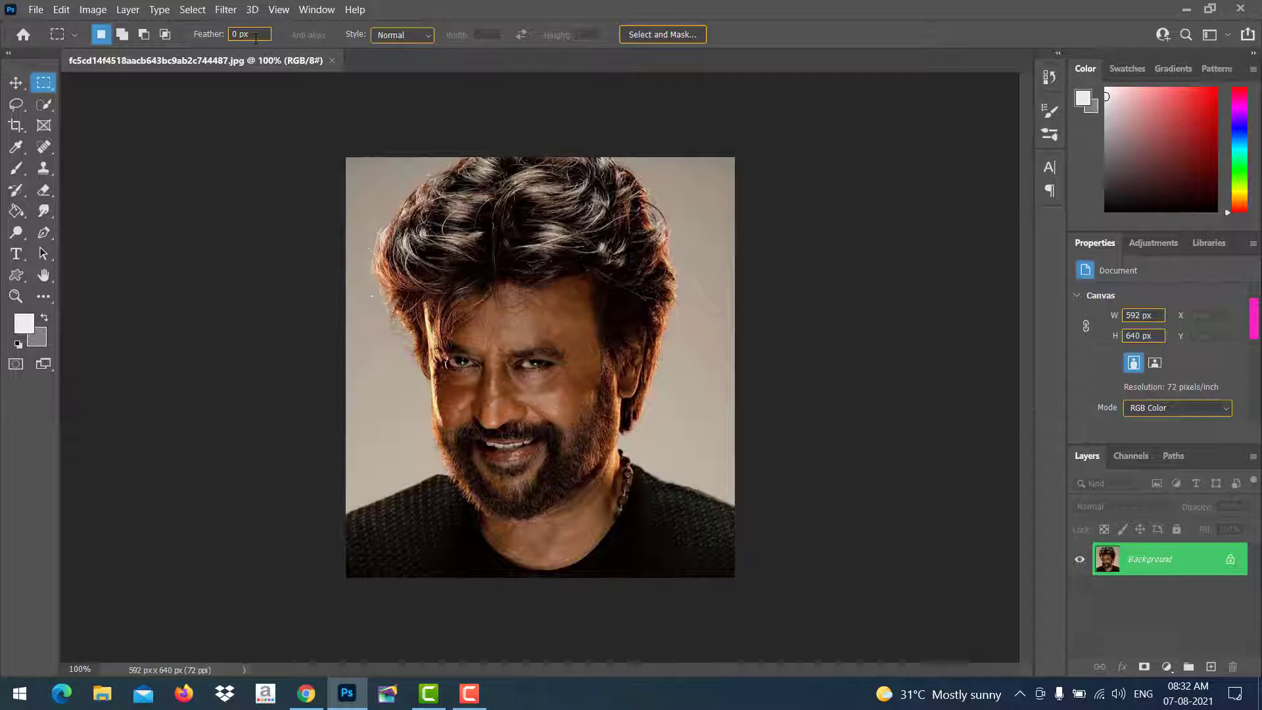
pyautogui.hotkey('ctrl', '+')
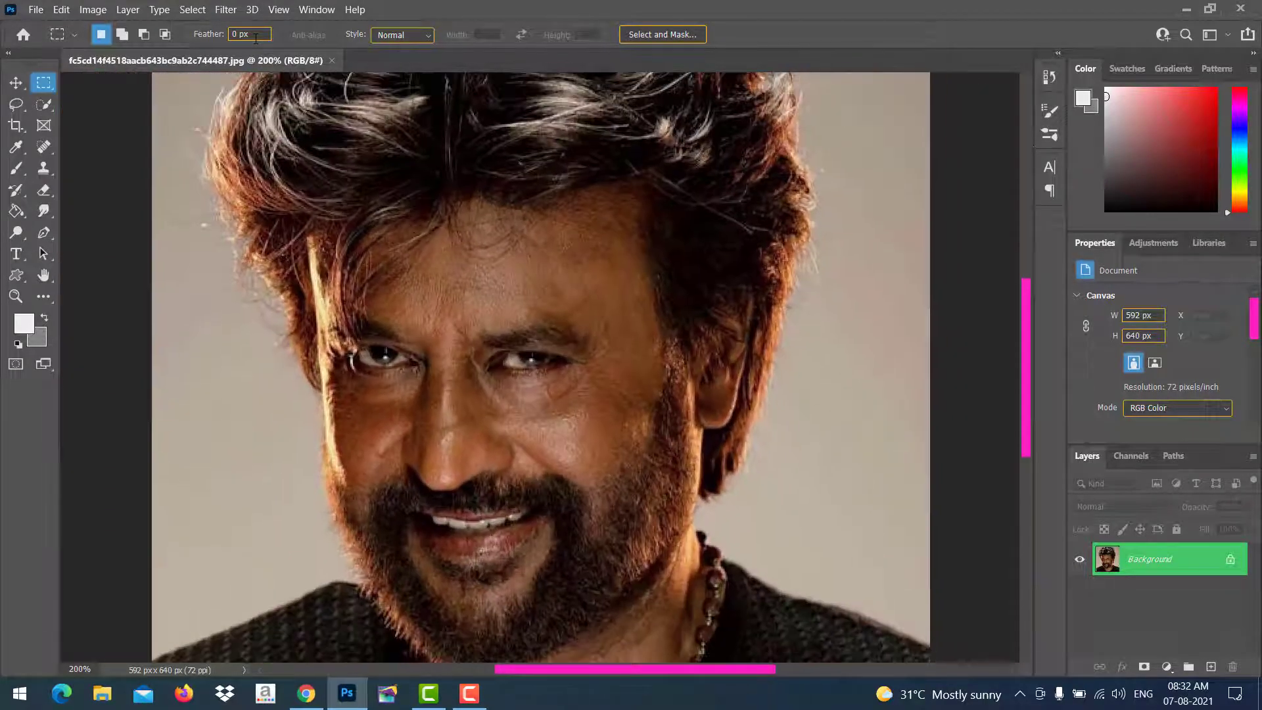
pyautogui.hotkey('ctrl', 'j')
# Sharpen Layer 1 with Unsharp Mask at 75% amount, 2.0 px radius, threshold 0.
pyautogui.click(224, 10)
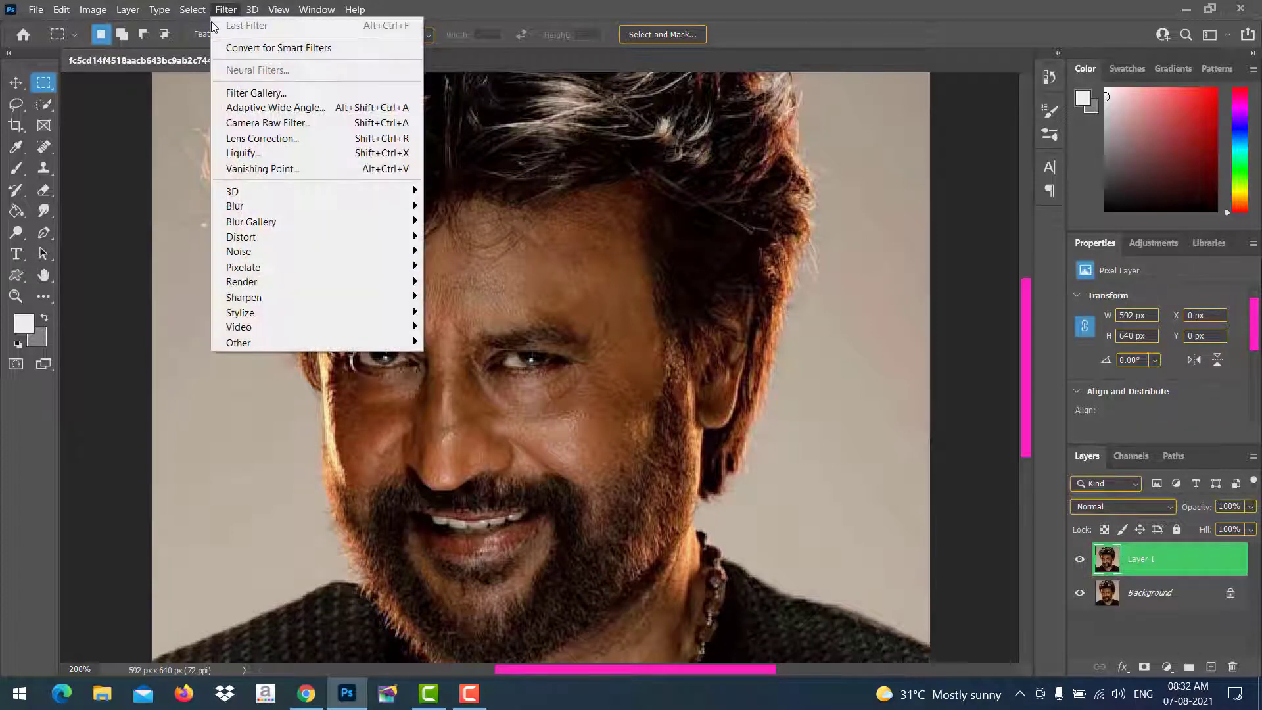
pyautogui.moveTo(245, 299)
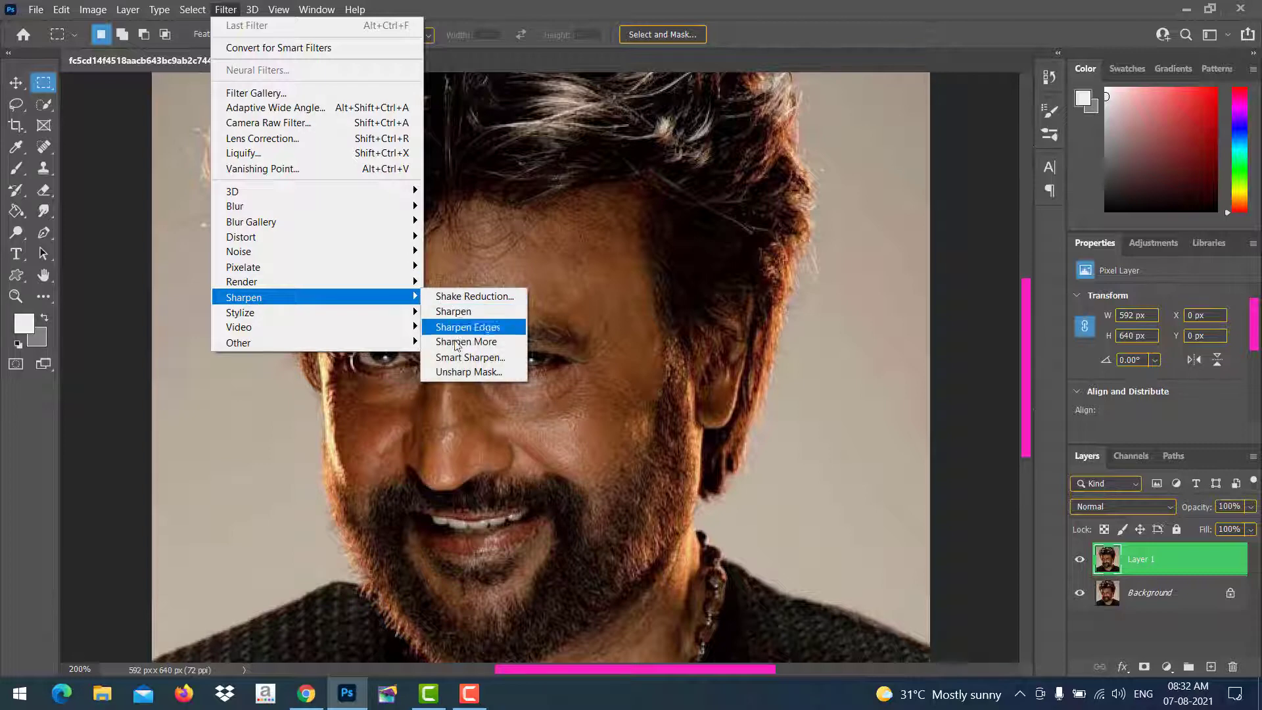
pyautogui.click(451, 372)
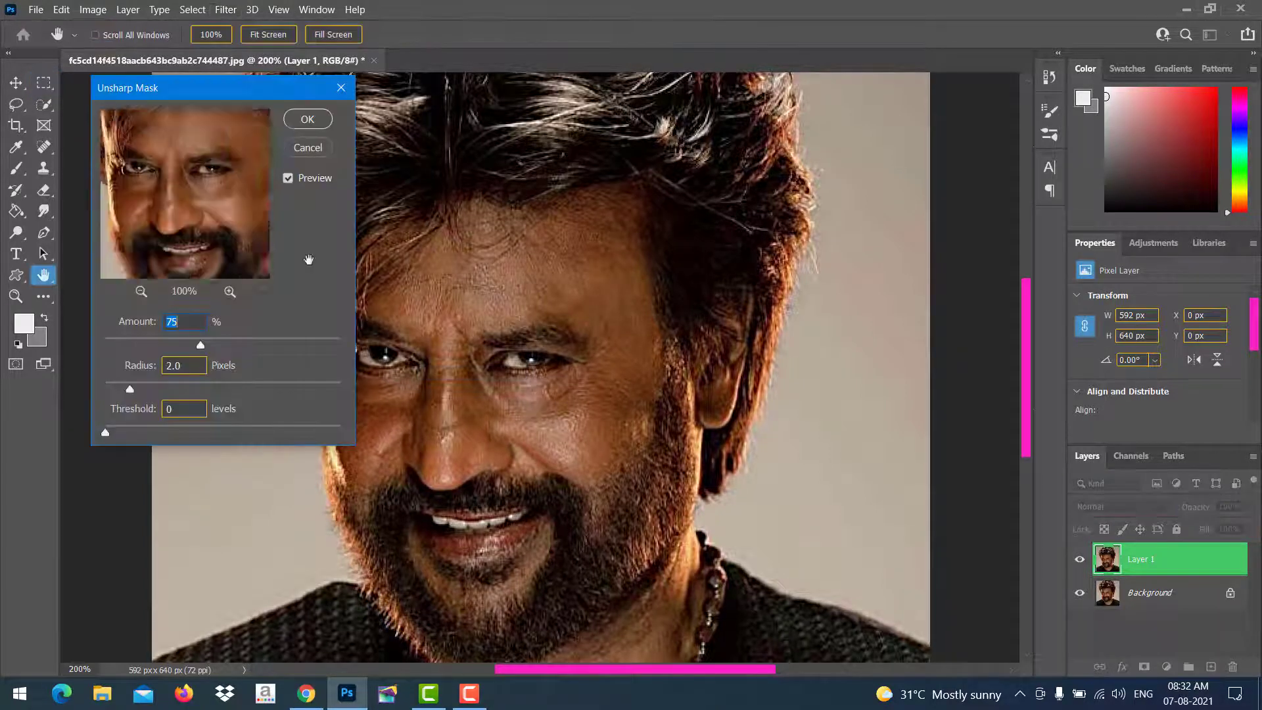
pyautogui.click(308, 120)
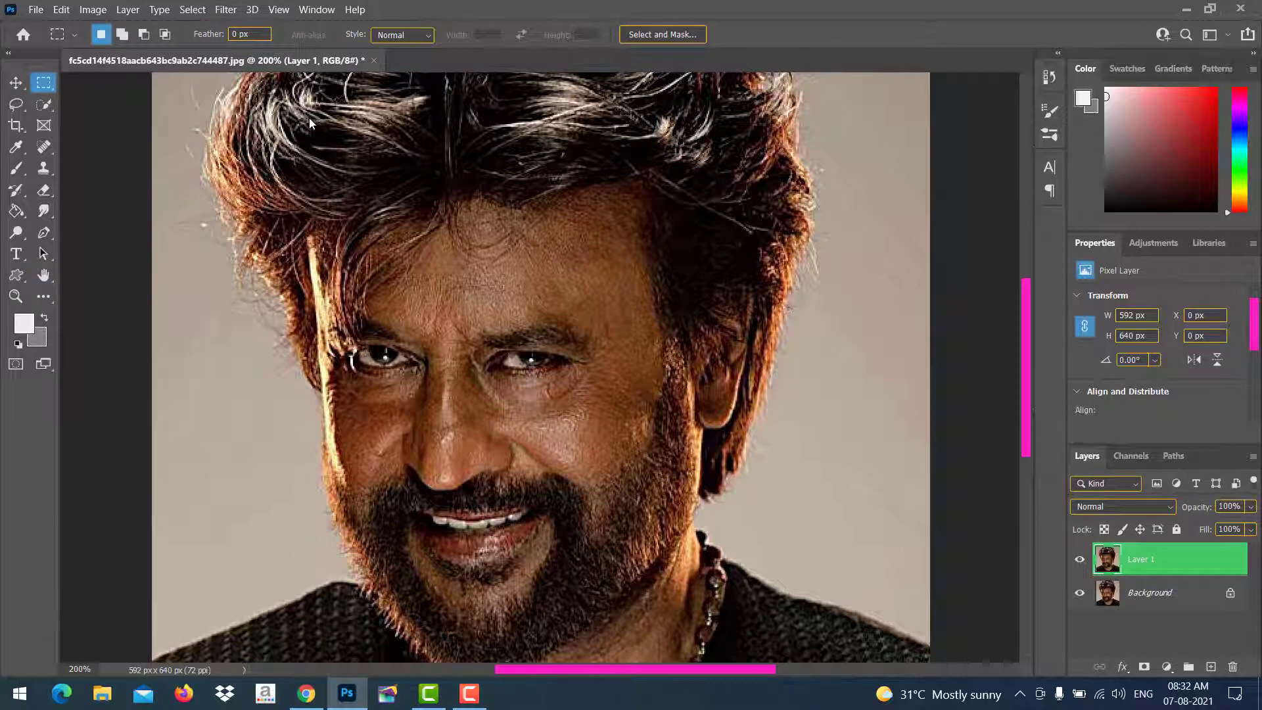
# Apply Levels to Layer 1 with input values 18, 1.42 and 248, keeping the 200% view.
pyautogui.hotkey('ctrl', 'l')
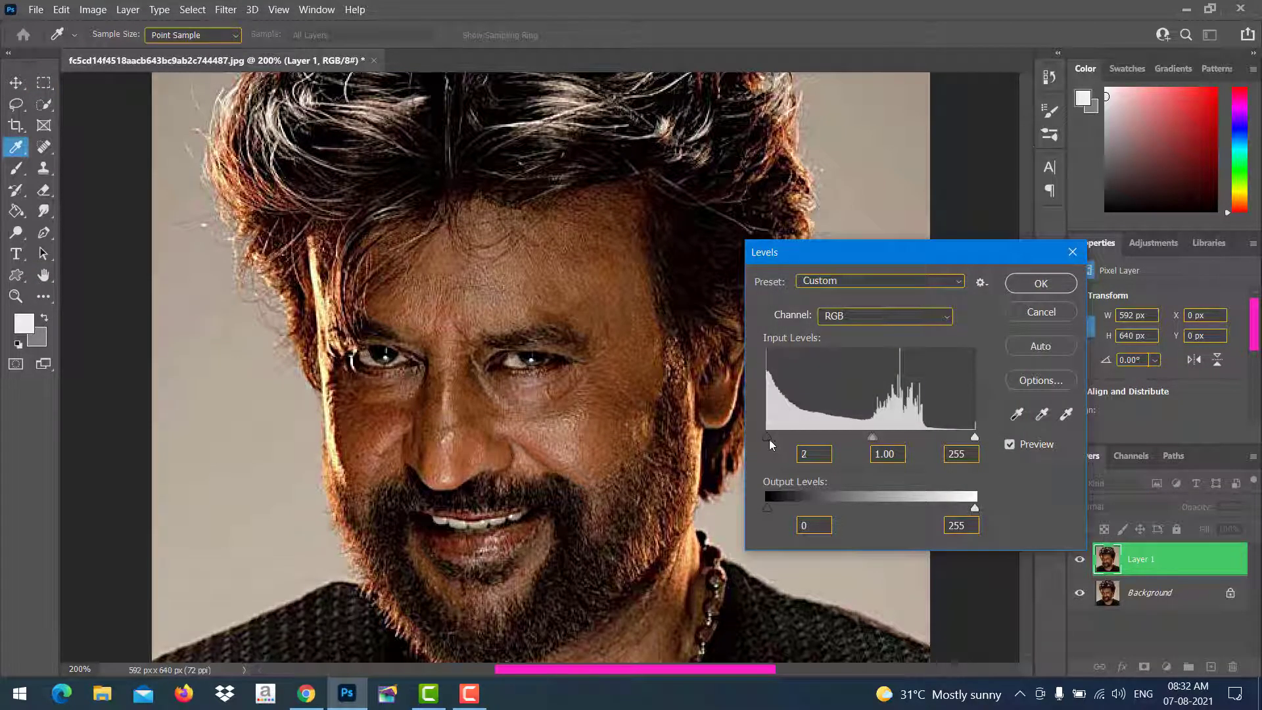
pyautogui.moveTo(771, 445); pyautogui.dragTo(784, 445)
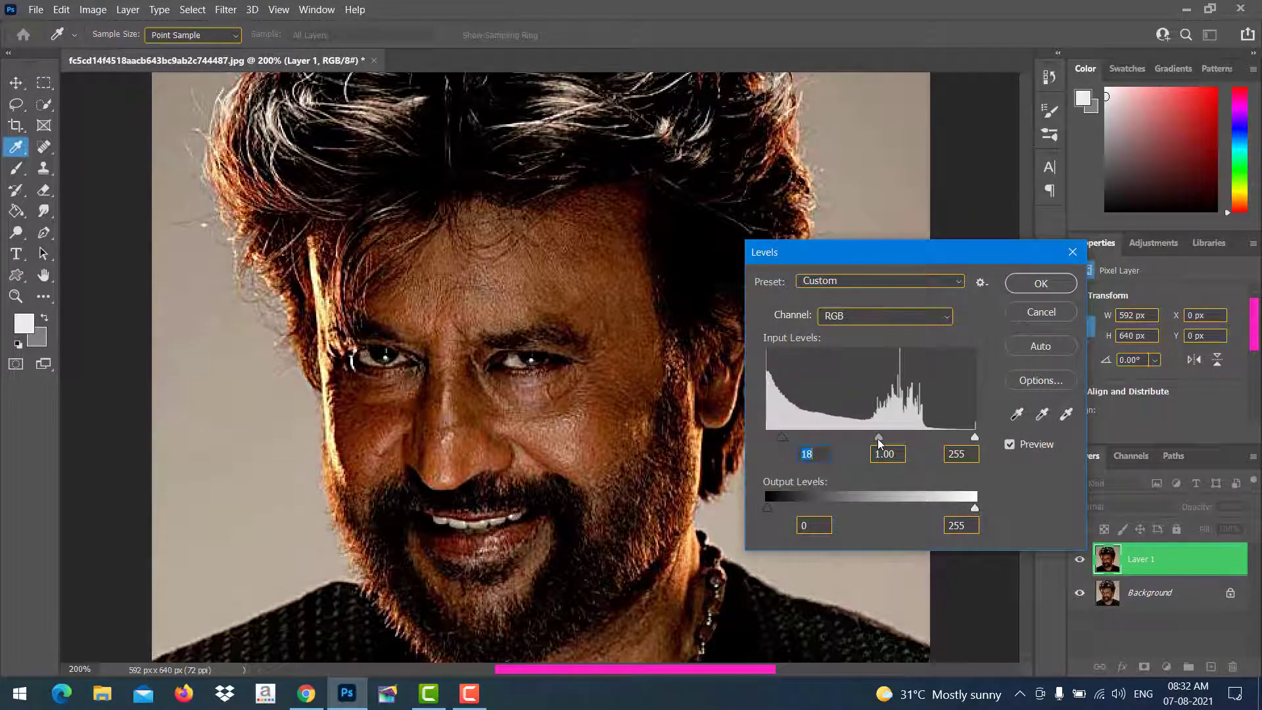
pyautogui.moveTo(879, 441); pyautogui.dragTo(855, 438)
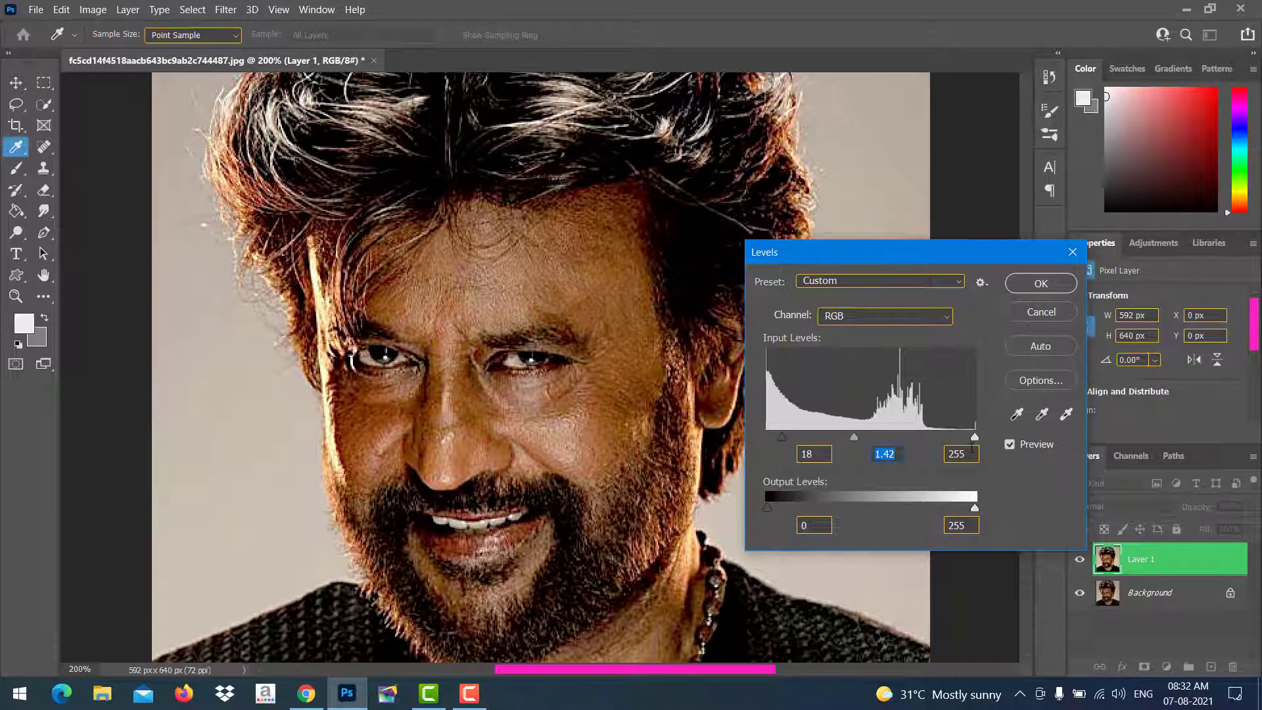
pyautogui.moveTo(975, 439); pyautogui.dragTo(969, 438)
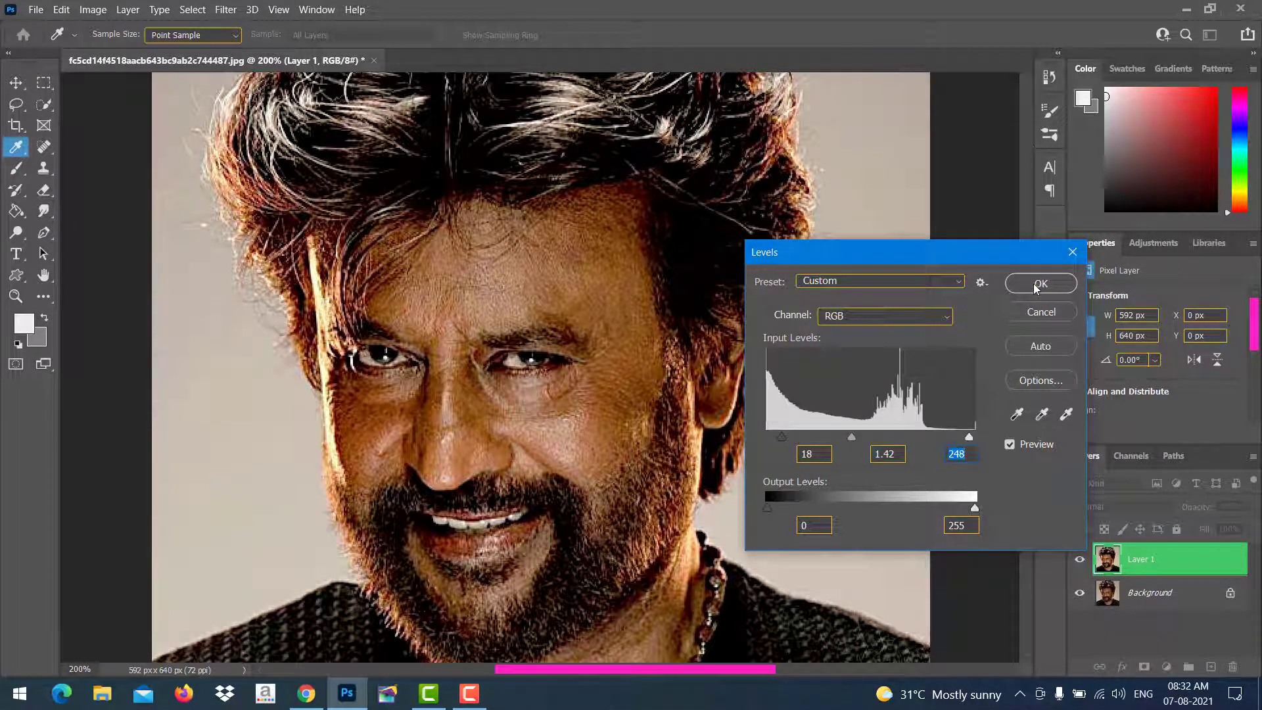
pyautogui.click(1040, 284)
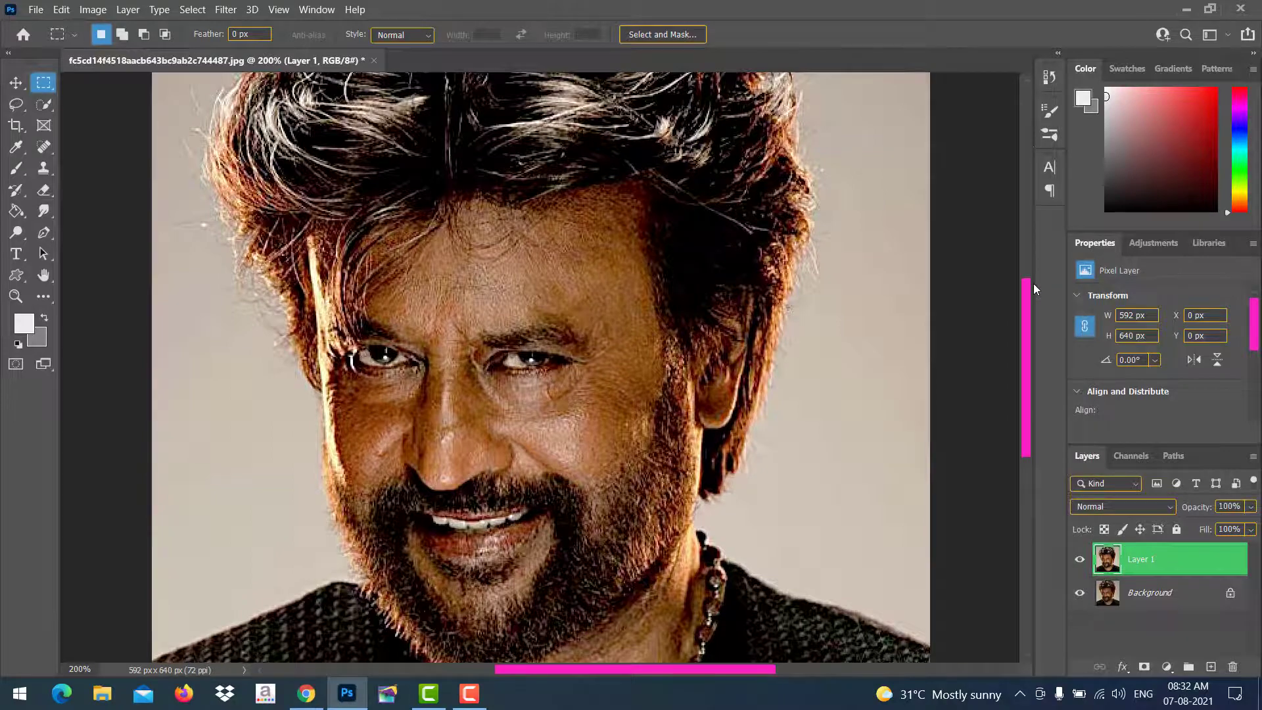
pyautogui.hotkey('ctrl', '-')
pyautogui.hotkey('ctrl', '+')
# Smudge the forehead near the hairline and the right cheek at 70% strength, zoomed to 300–400%.
pyautogui.click(43, 211)
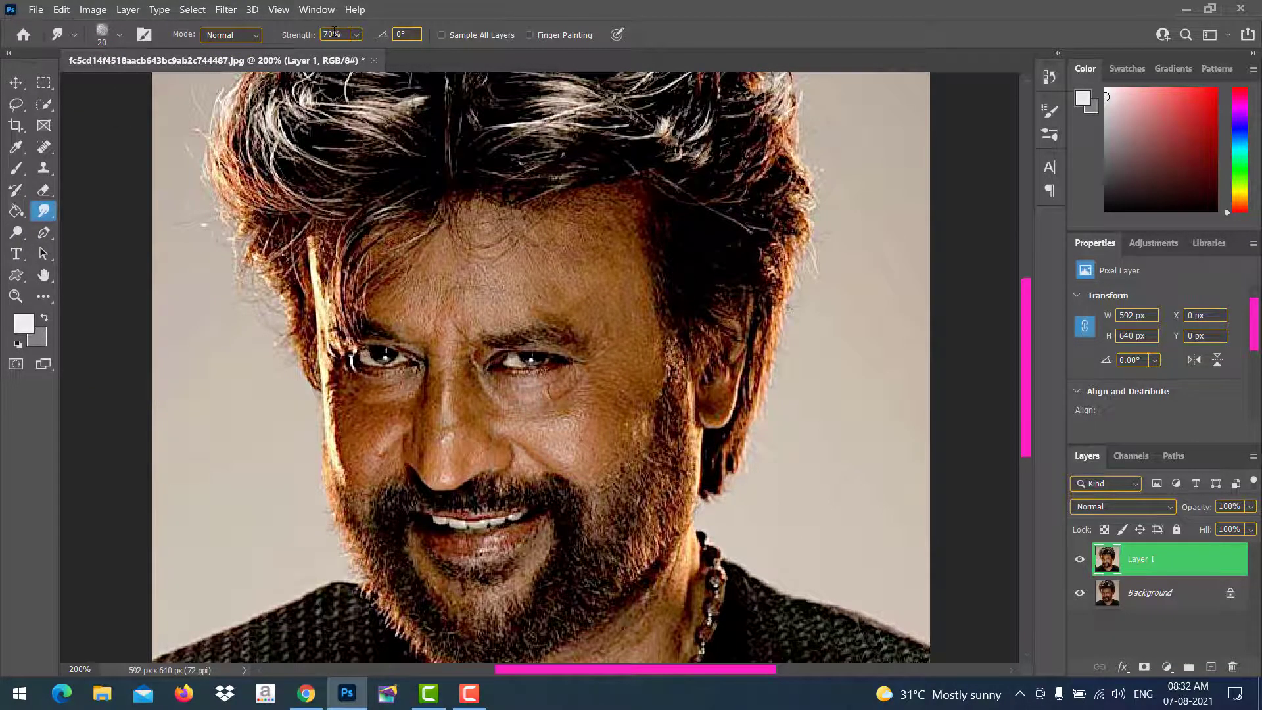
pyautogui.hotkey('ctrl', '+')
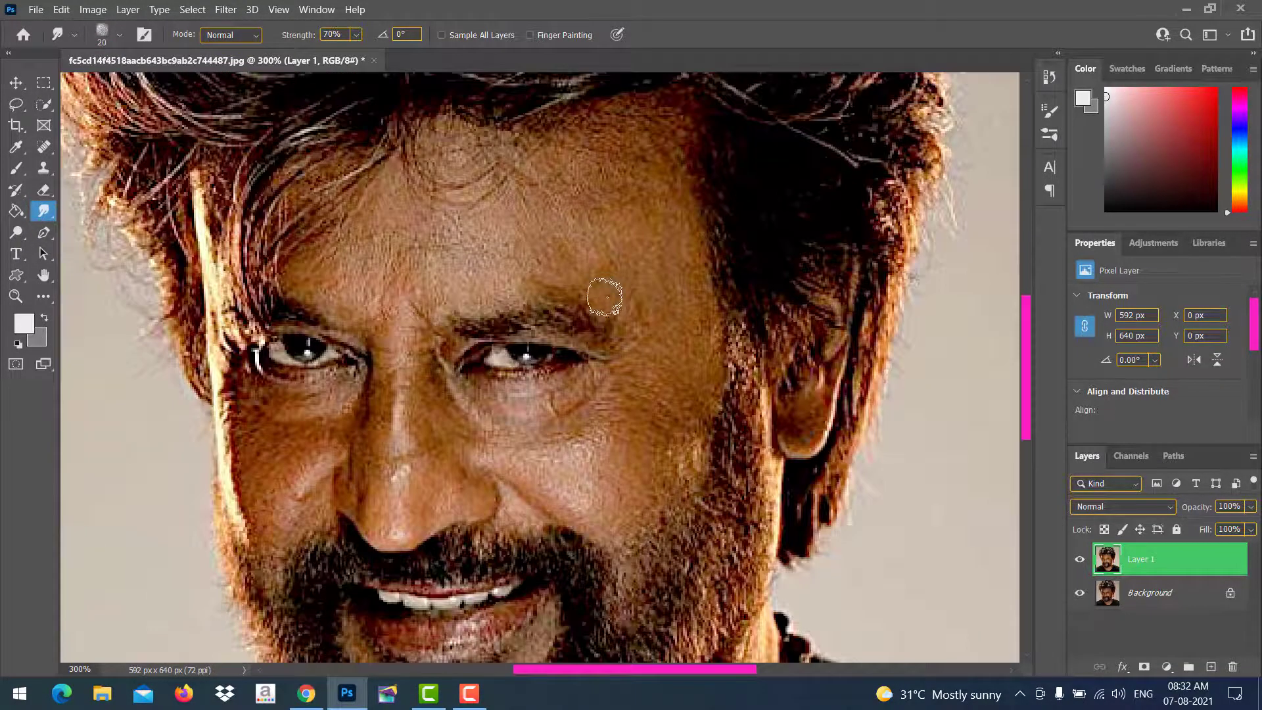
pyautogui.moveTo(648, 264)
pyautogui.mouseDown()
pyautogui.moveTo(679, 261)
pyautogui.moveTo(663, 131)
pyautogui.moveTo(592, 139)
pyautogui.moveTo(640, 206)
pyautogui.moveTo(640, 182)
pyautogui.moveTo(649, 229)
pyautogui.moveTo(705, 323)
pyautogui.moveTo(701, 370)
pyautogui.moveTo(676, 346)
pyautogui.moveTo(672, 307)
pyautogui.moveTo(690, 382)
pyautogui.moveTo(676, 410)
pyautogui.moveTo(671, 396)
pyautogui.moveTo(673, 452)
pyautogui.mouseUp()
pyautogui.moveTo(611, 481)
pyautogui.mouseDown()
pyautogui.moveTo(631, 446)
pyautogui.moveTo(616, 472)
pyautogui.moveTo(639, 459)
pyautogui.moveTo(621, 504)
pyautogui.moveTo(639, 494)
pyautogui.moveTo(630, 514)
pyautogui.moveTo(684, 455)
pyautogui.moveTo(645, 427)
pyautogui.moveTo(657, 443)
pyautogui.moveTo(666, 414)
pyautogui.moveTo(637, 390)
pyautogui.moveTo(646, 368)
pyautogui.moveTo(637, 386)
pyautogui.moveTo(657, 375)
pyautogui.moveTo(647, 314)
pyautogui.moveTo(590, 266)
pyautogui.moveTo(599, 277)
pyautogui.moveTo(615, 263)
pyautogui.moveTo(594, 231)
pyautogui.mouseUp()
pyautogui.hotkey('ctrl', '+')
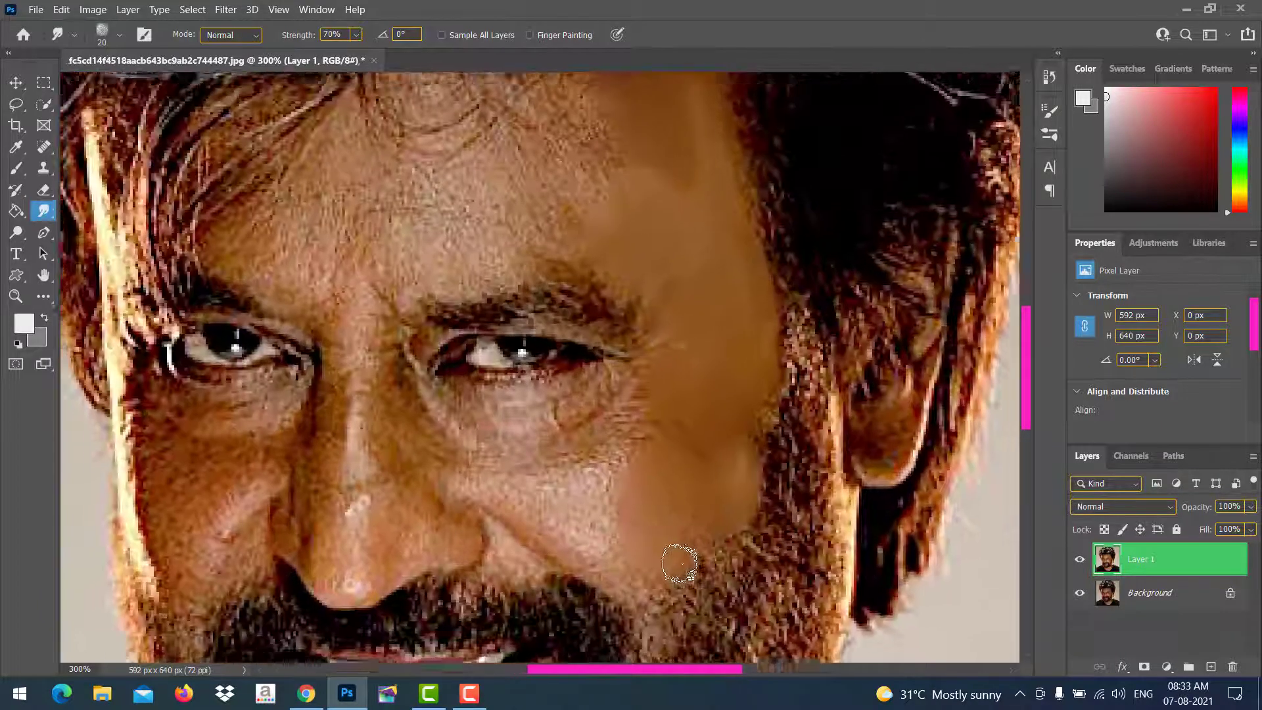
pyautogui.moveTo(638, 303); pyautogui.dragTo(667, 508)
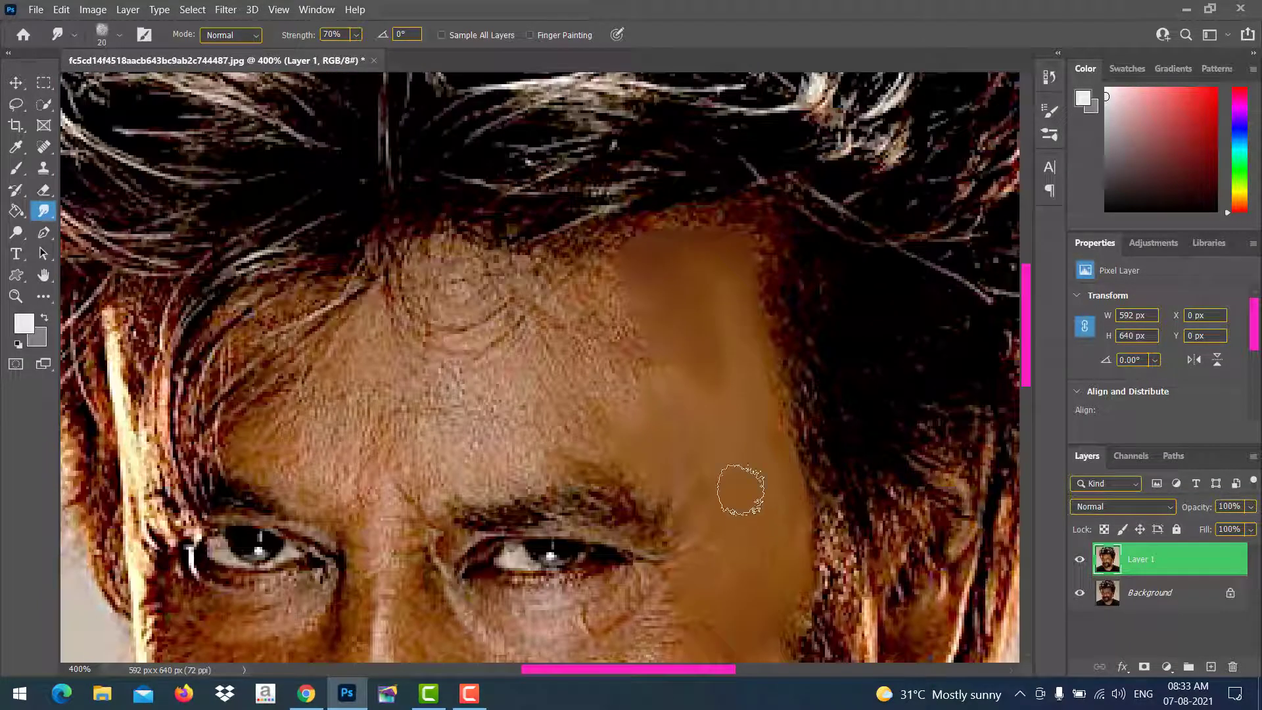
# Shrink the Smudge brush to 10 px and smooth the forehead skin along the hairline.
pyautogui.press('[')
pyautogui.press('[')
pyautogui.moveTo(569, 272)
pyautogui.mouseDown()
pyautogui.moveTo(607, 241)
pyautogui.moveTo(634, 243)
pyautogui.moveTo(601, 259)
pyautogui.moveTo(597, 280)
pyautogui.moveTo(611, 272)
pyautogui.moveTo(596, 305)
pyautogui.moveTo(637, 304)
pyautogui.moveTo(641, 323)
pyautogui.moveTo(610, 334)
pyautogui.moveTo(617, 343)
pyautogui.moveTo(624, 325)
pyautogui.moveTo(639, 362)
pyautogui.mouseUp()
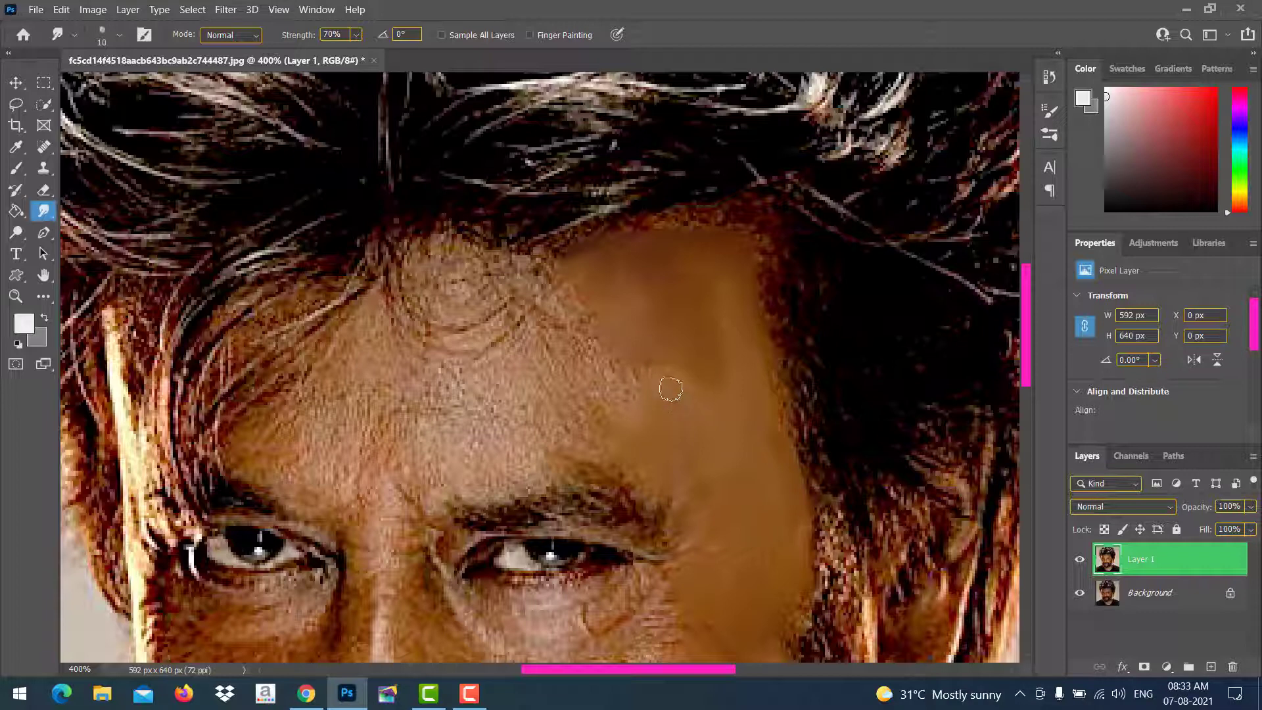
pyautogui.moveTo(641, 383)
pyautogui.mouseDown()
pyautogui.moveTo(558, 280)
pyautogui.moveTo(609, 394)
pyautogui.moveTo(589, 378)
pyautogui.moveTo(605, 385)
pyautogui.mouseUp()
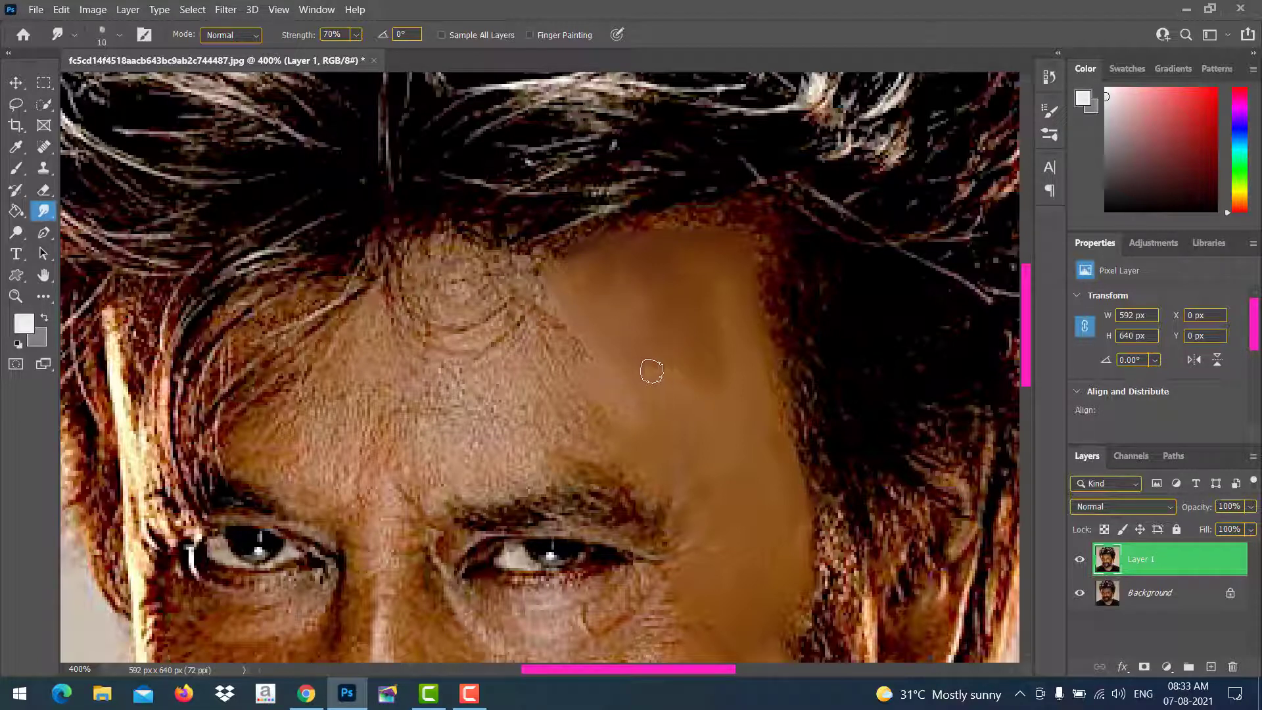
pyautogui.moveTo(540, 279)
pyautogui.mouseDown()
pyautogui.moveTo(474, 263)
pyautogui.moveTo(488, 294)
pyautogui.moveTo(526, 295)
pyautogui.moveTo(509, 307)
pyautogui.moveTo(517, 321)
pyautogui.moveTo(572, 327)
pyautogui.moveTo(591, 356)
pyautogui.moveTo(557, 373)
pyautogui.moveTo(577, 428)
pyautogui.moveTo(552, 445)
pyautogui.moveTo(552, 468)
pyautogui.moveTo(521, 481)
pyautogui.moveTo(553, 447)
pyautogui.moveTo(551, 381)
pyautogui.moveTo(450, 273)
pyautogui.mouseUp()
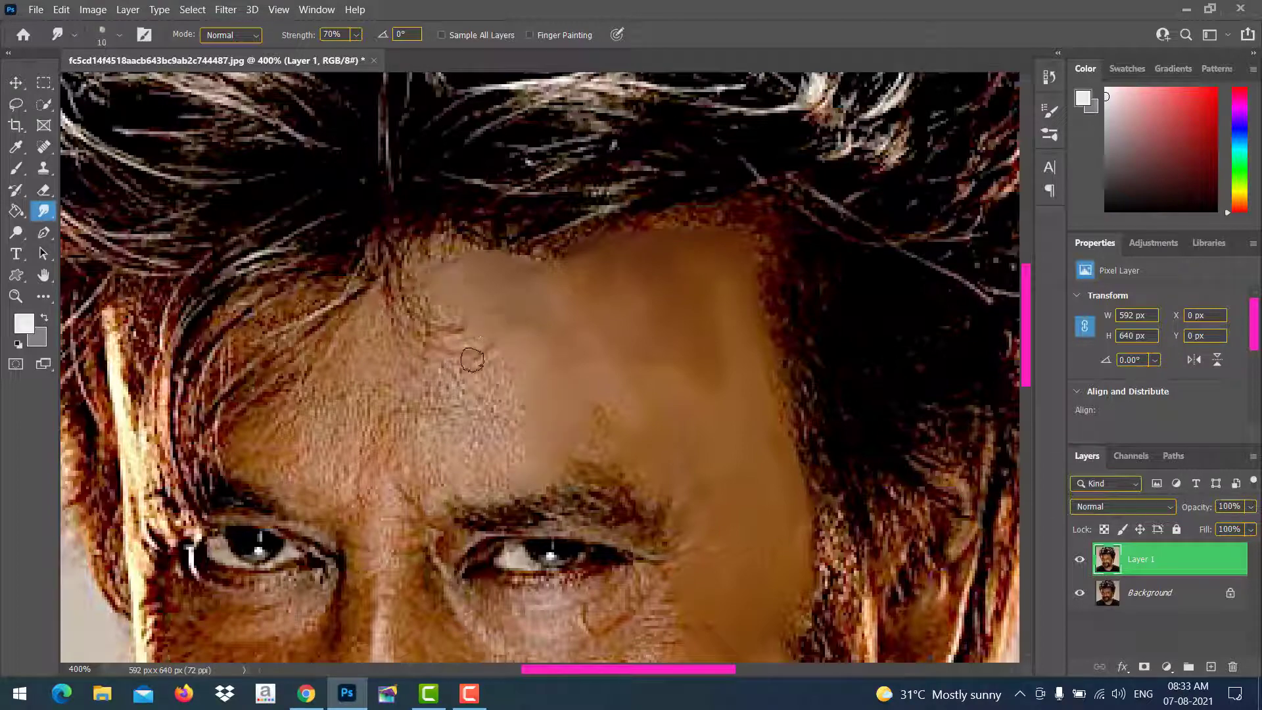
pyautogui.scroll(-5, 620, 430)
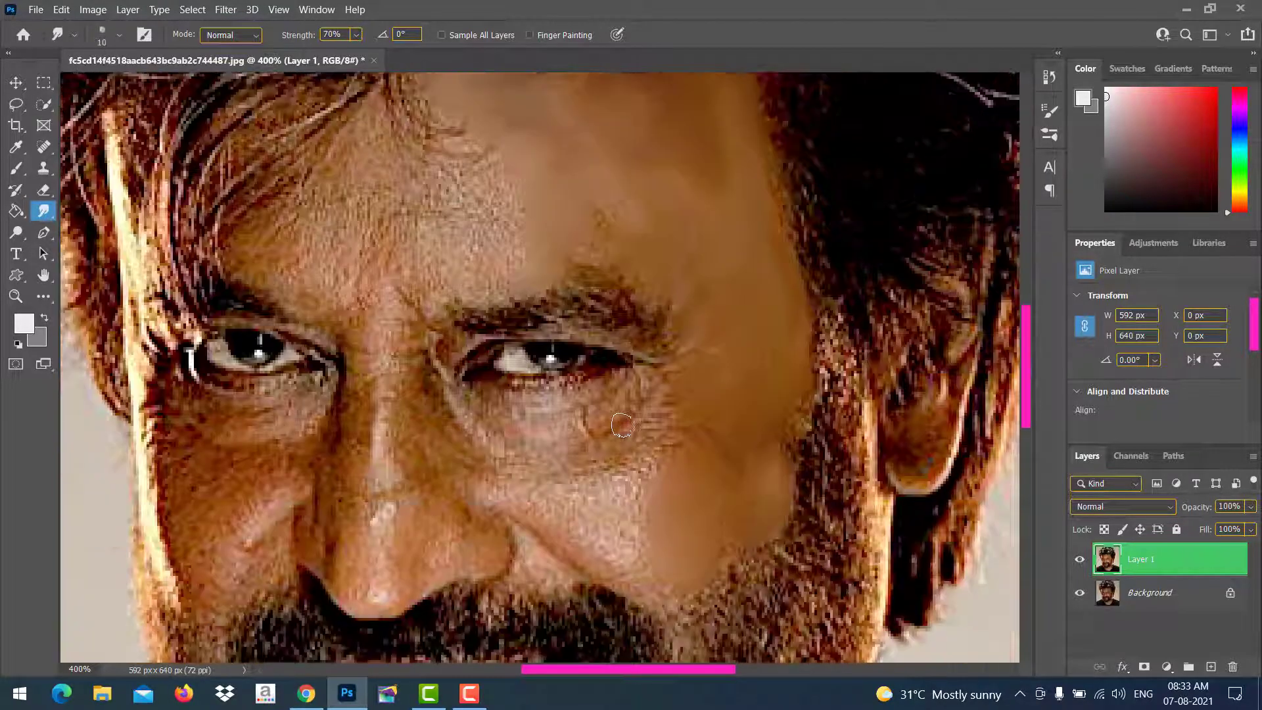
pyautogui.hotkey('ctrl', '-')
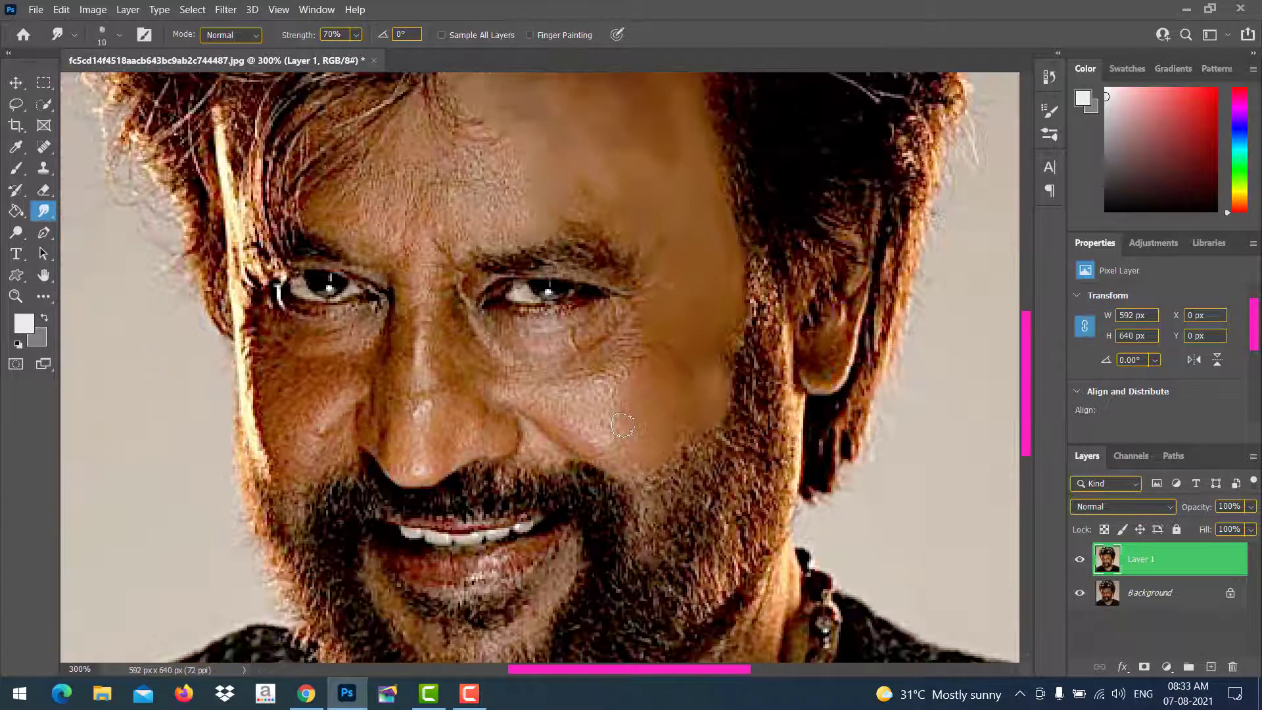
pyautogui.moveTo(612, 198); pyautogui.dragTo(638, 363)
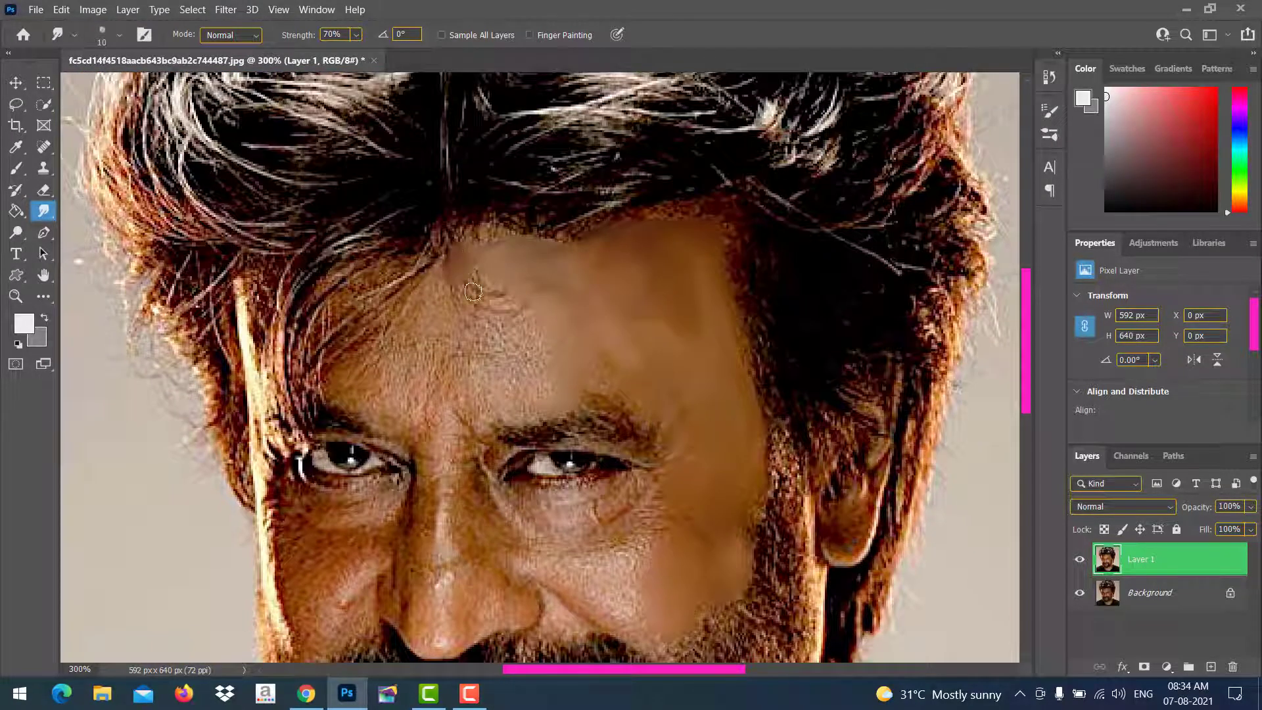
# Smudge away forehead marks and stray hair strands, blending the hairline down to the brows.
pyautogui.moveTo(473, 292); pyautogui.dragTo(482, 301)
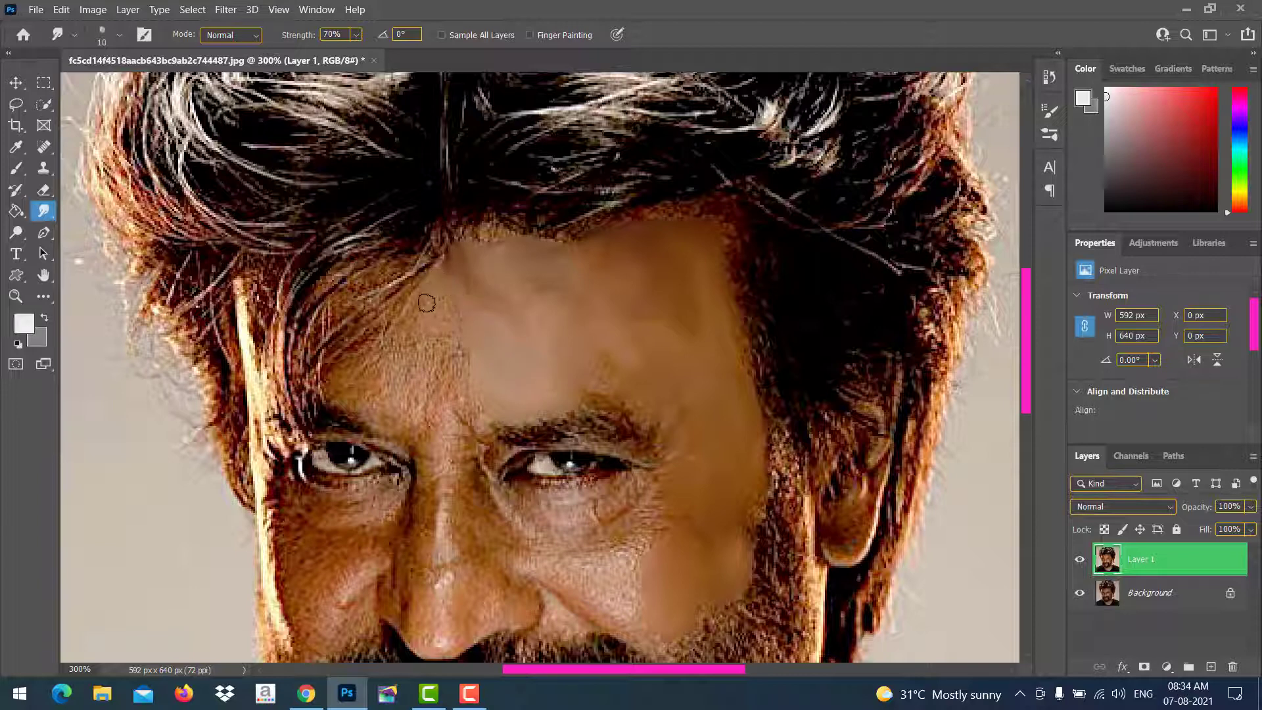
pyautogui.moveTo(393, 263)
pyautogui.mouseDown()
pyautogui.moveTo(360, 286)
pyautogui.moveTo(391, 266)
pyautogui.moveTo(411, 290)
pyautogui.moveTo(384, 305)
pyautogui.moveTo(412, 297)
pyautogui.moveTo(387, 314)
pyautogui.moveTo(392, 325)
pyautogui.moveTo(355, 343)
pyautogui.mouseUp()
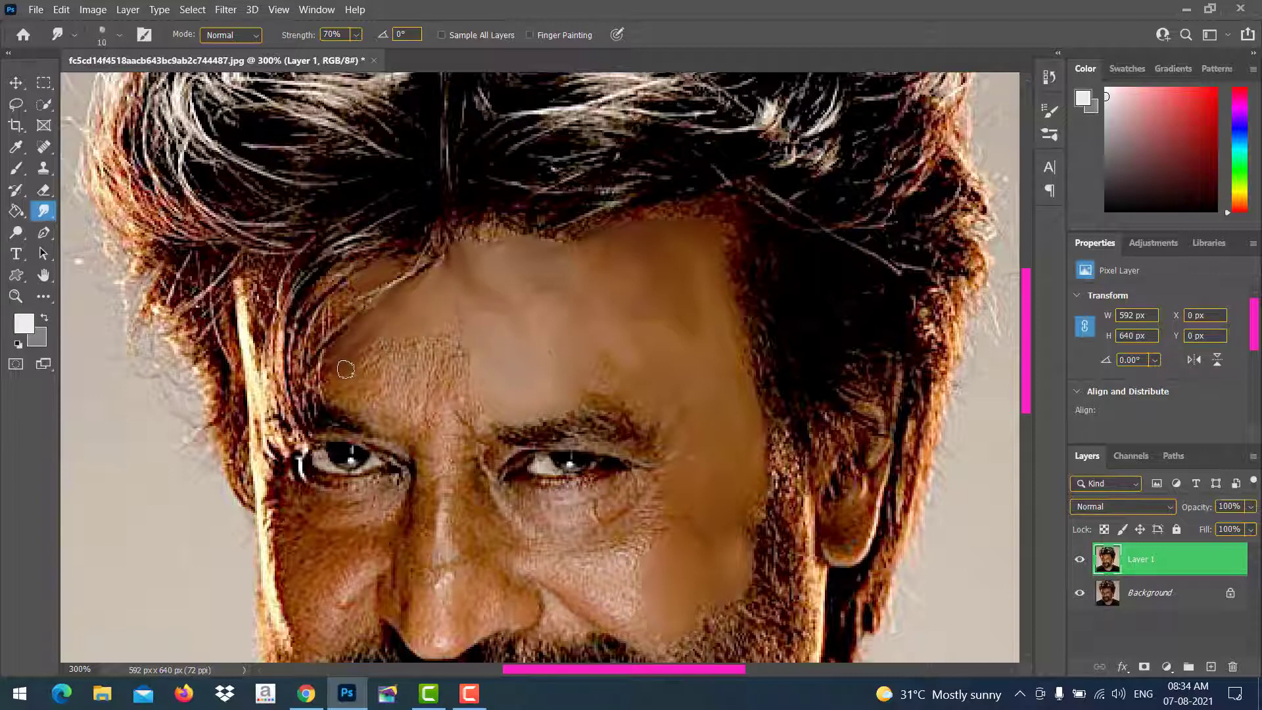
pyautogui.moveTo(333, 368)
pyautogui.mouseDown()
pyautogui.moveTo(371, 407)
pyautogui.moveTo(341, 395)
pyautogui.moveTo(375, 378)
pyautogui.moveTo(363, 391)
pyautogui.moveTo(377, 395)
pyautogui.moveTo(362, 399)
pyautogui.moveTo(386, 414)
pyautogui.mouseUp()
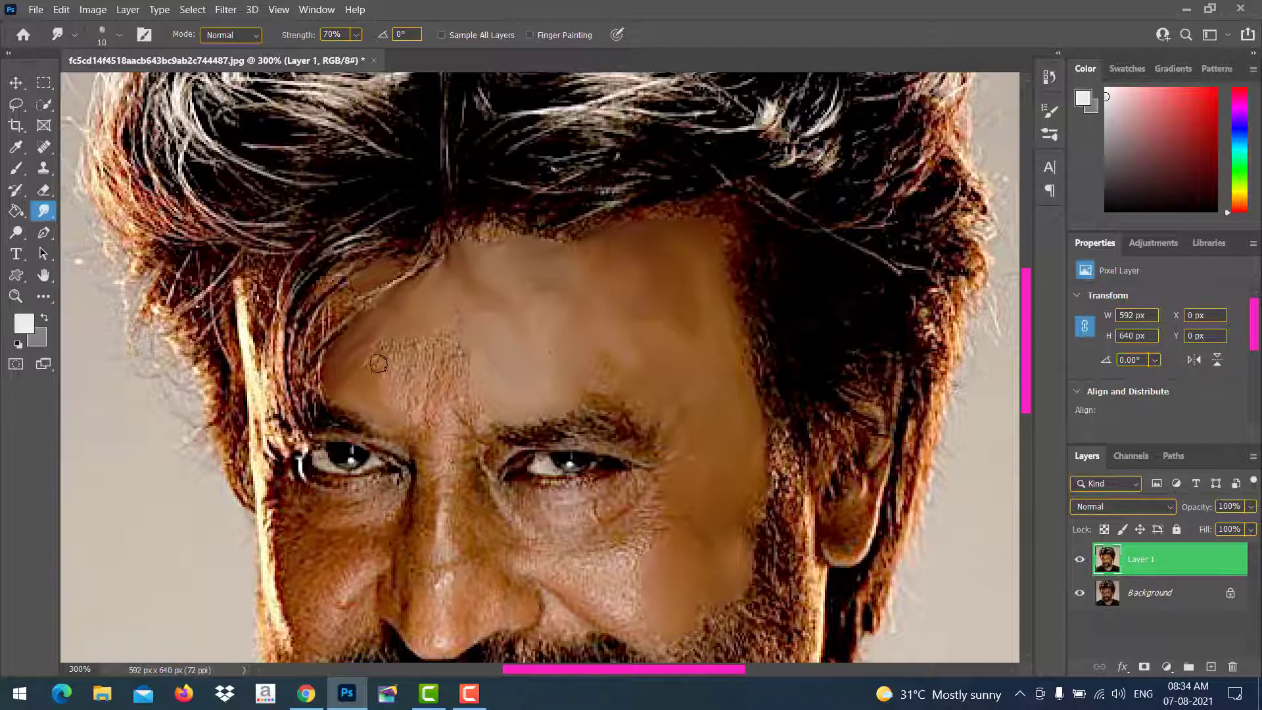
pyautogui.moveTo(399, 350)
pyautogui.mouseDown()
pyautogui.moveTo(391, 373)
pyautogui.moveTo(408, 403)
pyautogui.mouseUp()
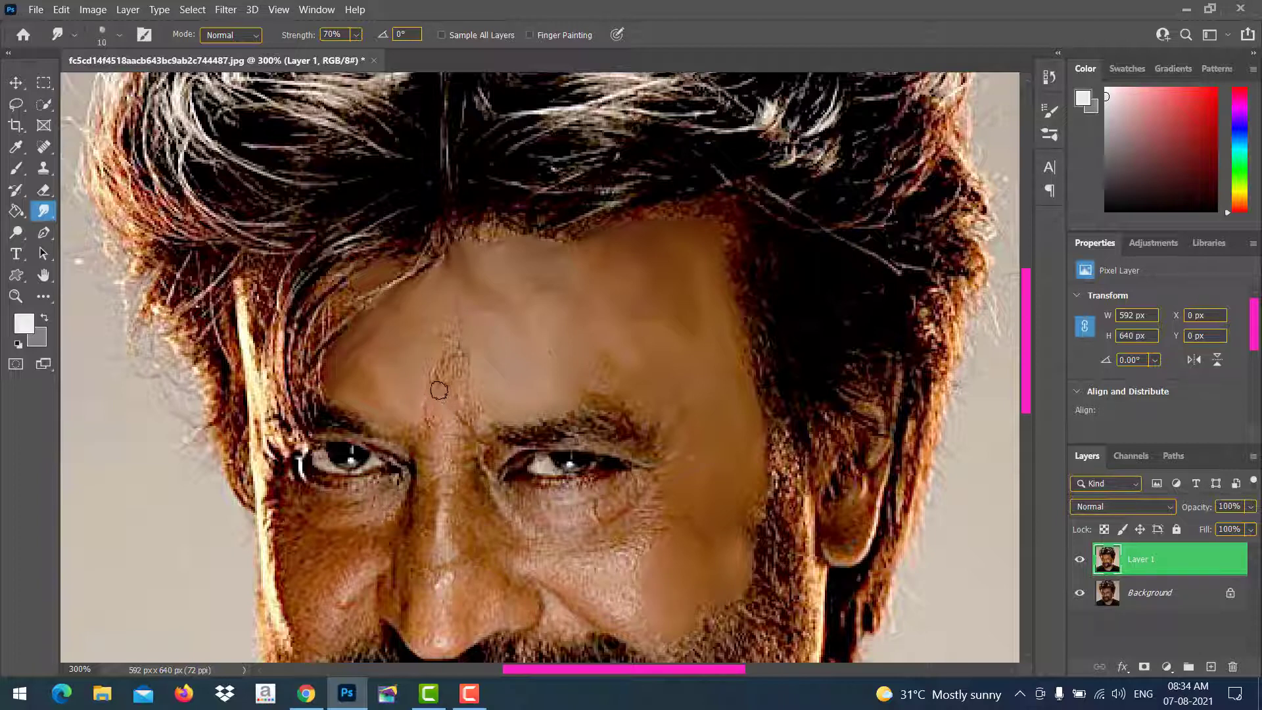
pyautogui.moveTo(445, 386)
pyautogui.mouseDown()
pyautogui.moveTo(469, 415)
pyautogui.moveTo(462, 375)
pyautogui.moveTo(438, 379)
pyautogui.moveTo(457, 331)
pyautogui.moveTo(435, 340)
pyautogui.moveTo(459, 312)
pyautogui.moveTo(538, 326)
pyautogui.moveTo(541, 340)
pyautogui.moveTo(466, 349)
pyautogui.mouseUp()
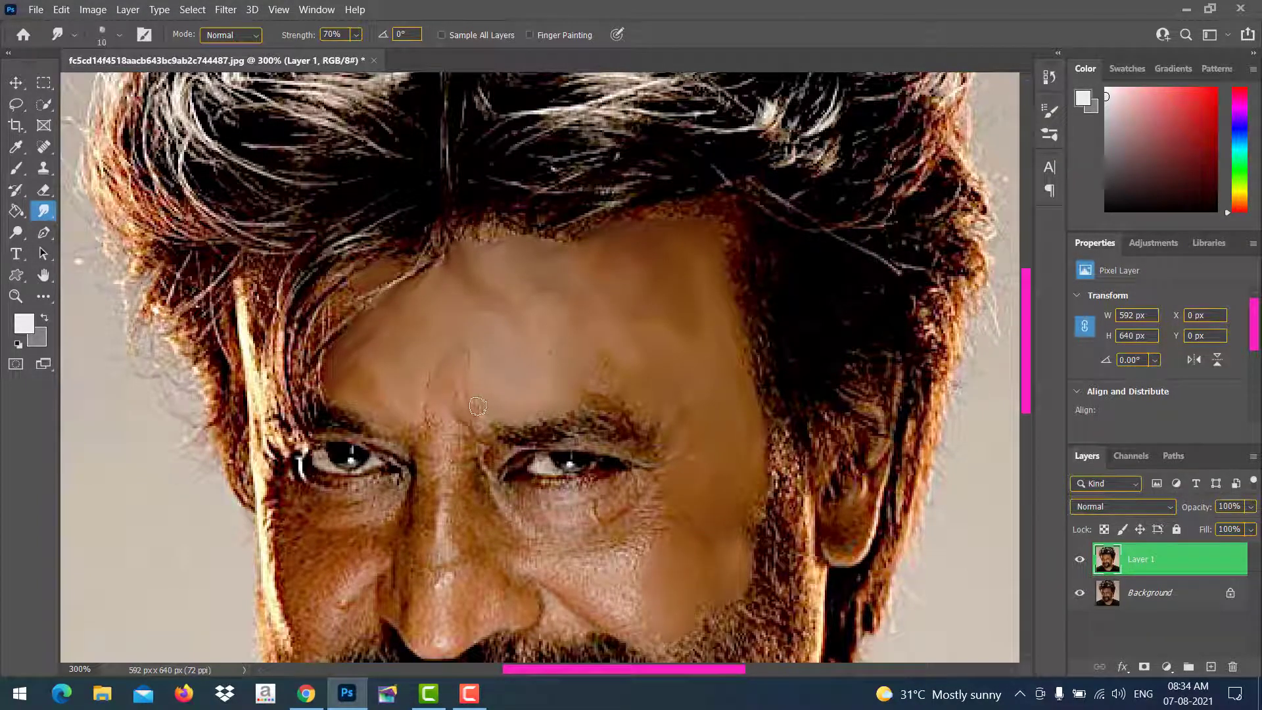
# Smear the dark patch above the right eyebrow, extending smoothing to the brow line.
pyautogui.scroll(-3, 475, 405)
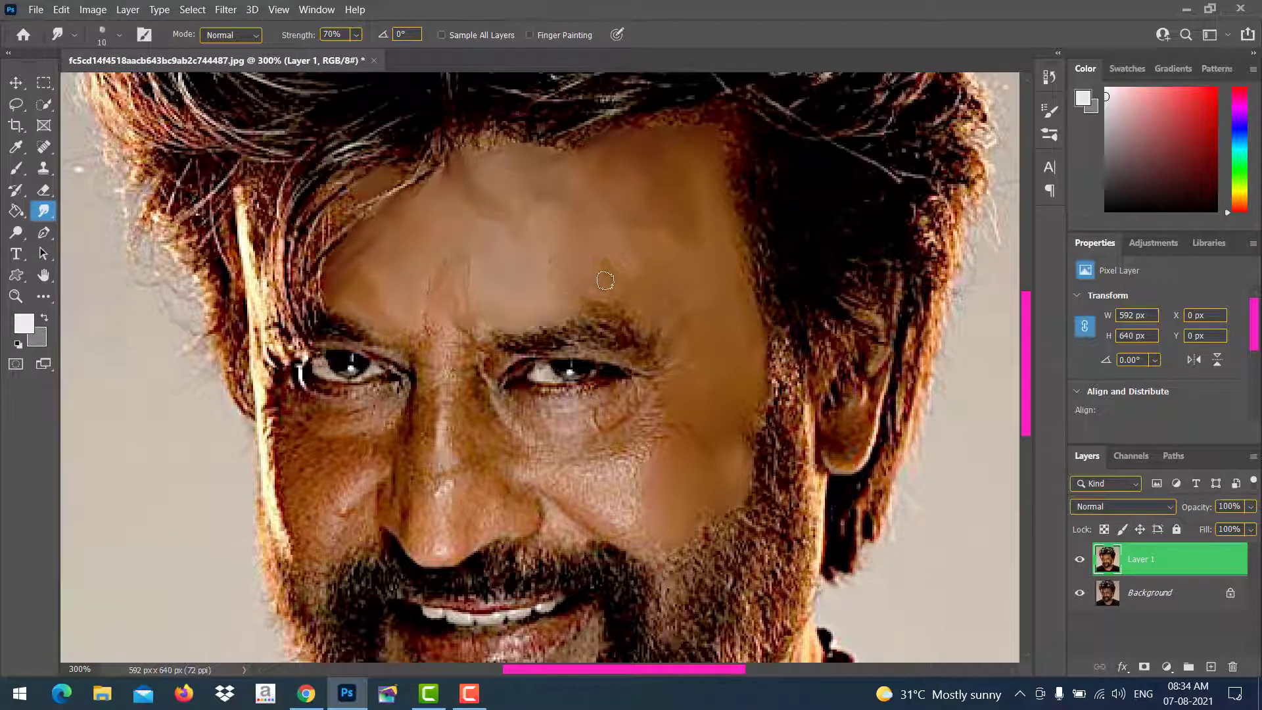
pyautogui.moveTo(606, 281); pyautogui.dragTo(584, 298)
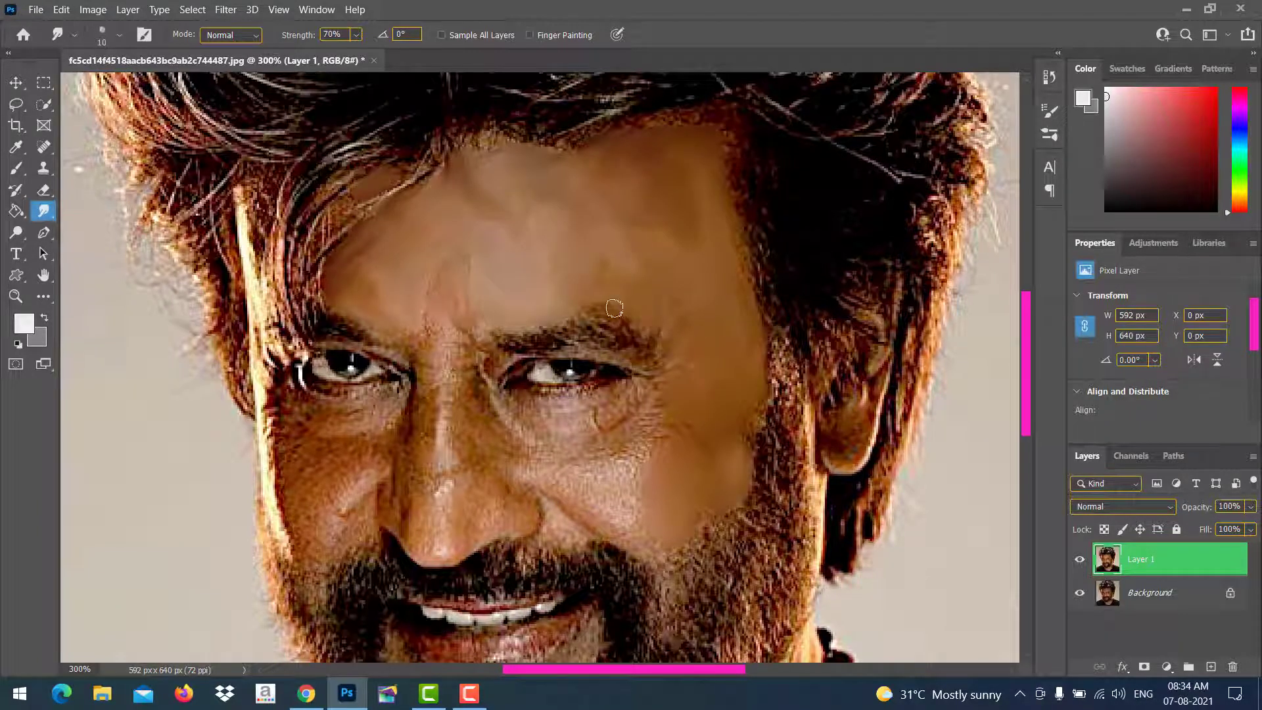
pyautogui.scroll(-2, 657, 313)
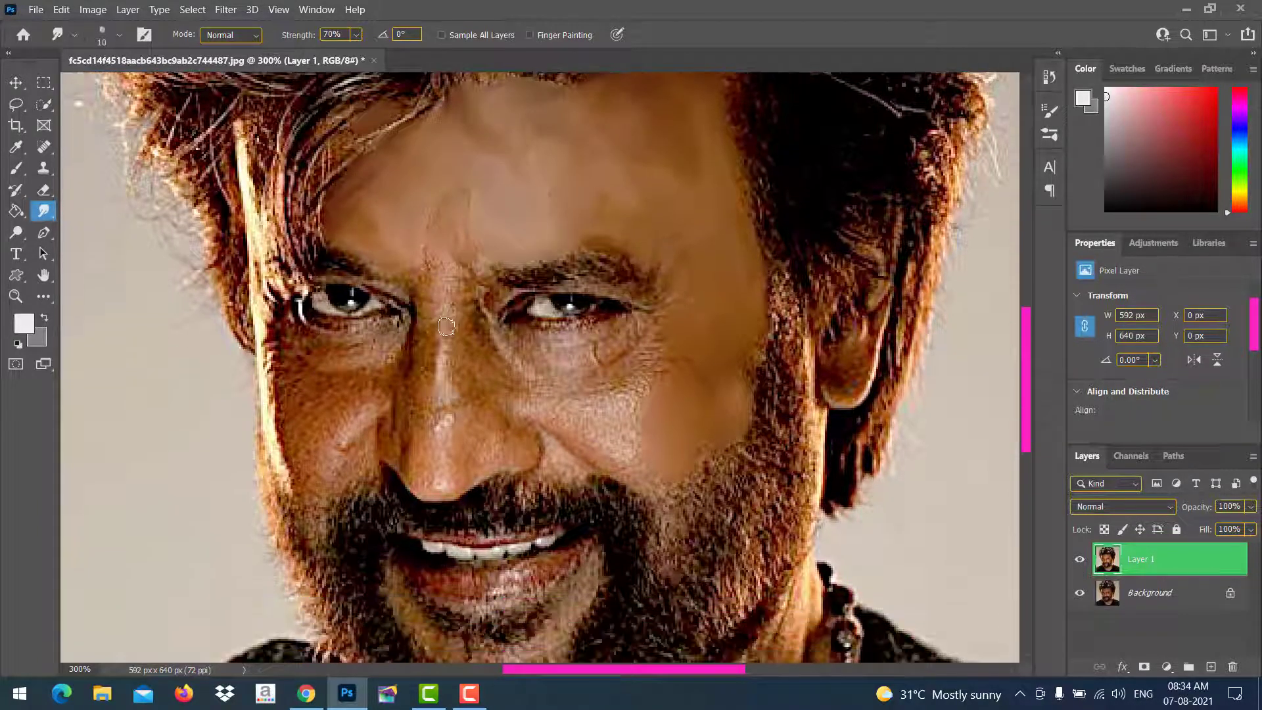
pyautogui.scroll(2, 475, 197)
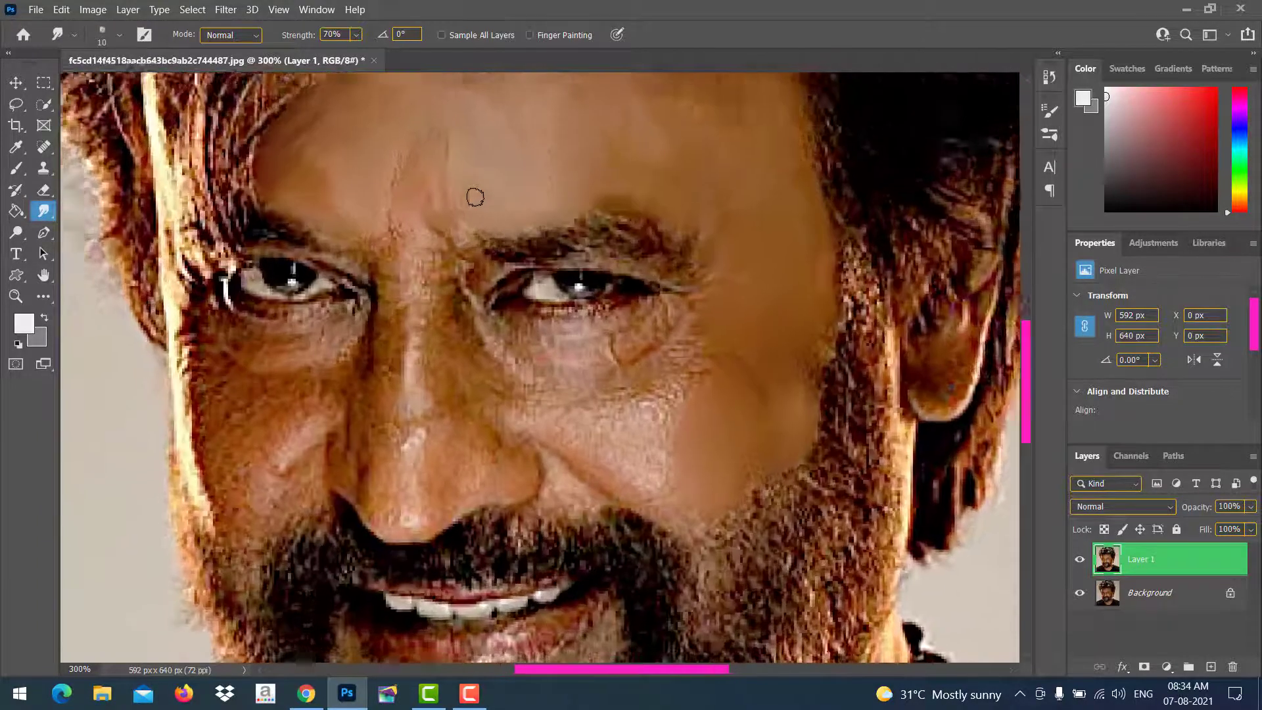
pyautogui.moveTo(464, 214); pyautogui.dragTo(566, 325)
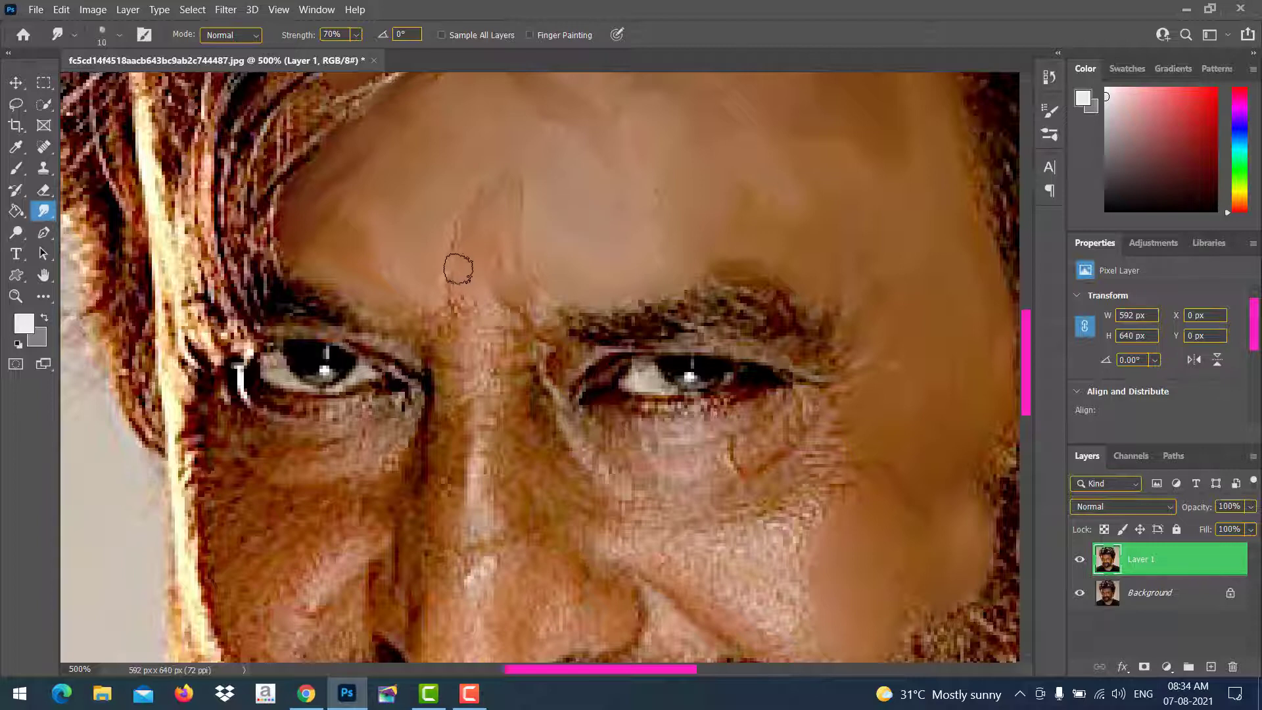
# With a smaller Smudge brush, soften the forehead wrinkle and the skin between the brows.
pyautogui.press('[')
pyautogui.press('[')
pyautogui.press('[')
pyautogui.moveTo(452, 262); pyautogui.dragTo(451, 238)
pyautogui.moveTo(463, 306)
pyautogui.mouseDown()
pyautogui.moveTo(454, 296)
pyautogui.moveTo(471, 291)
pyautogui.moveTo(492, 311)
pyautogui.moveTo(474, 337)
pyautogui.moveTo(380, 314)
pyautogui.mouseUp()
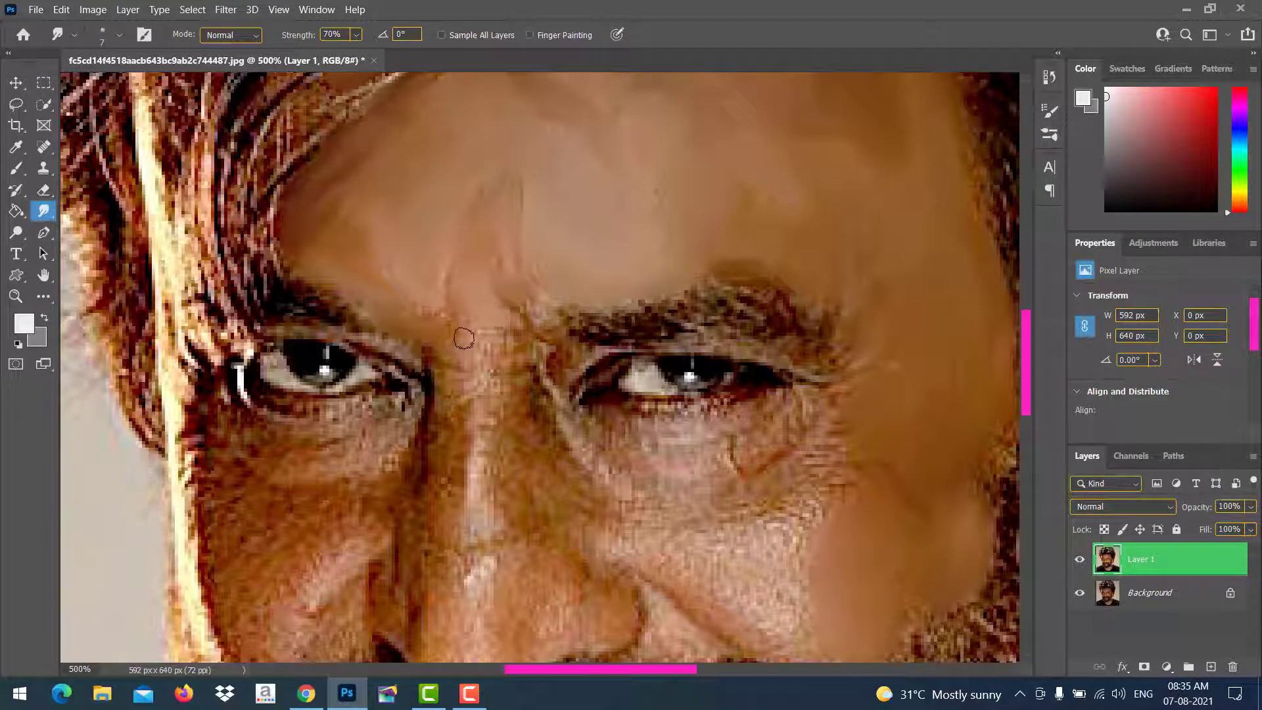
pyautogui.moveTo(466, 323)
pyautogui.mouseDown()
pyautogui.moveTo(524, 349)
pyautogui.moveTo(497, 347)
pyautogui.mouseUp()
# Smudge the nose bridge, crease and tip smooth, plus the skin by the left eye's inner corner.
pyautogui.scroll(-5, 497, 347)
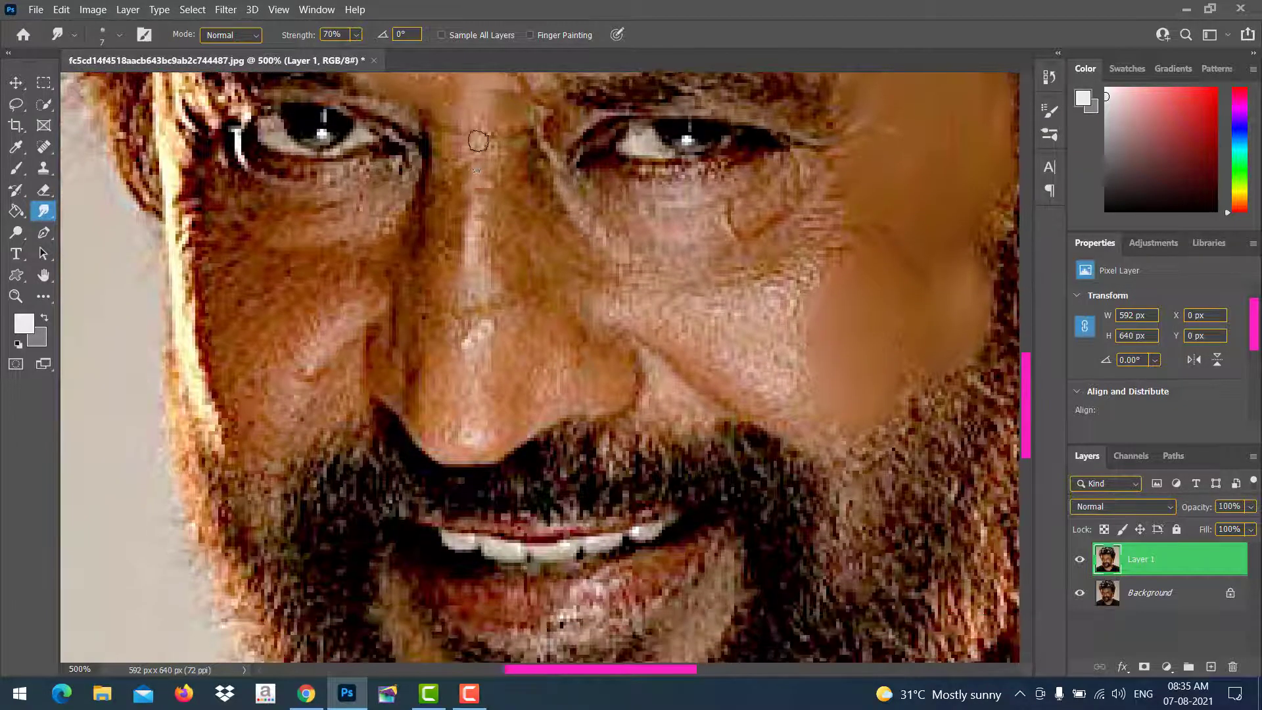
pyautogui.moveTo(482, 194)
pyautogui.mouseDown()
pyautogui.moveTo(478, 119)
pyautogui.moveTo(478, 279)
pyautogui.moveTo(475, 232)
pyautogui.moveTo(459, 312)
pyautogui.moveTo(483, 325)
pyautogui.moveTo(459, 361)
pyautogui.moveTo(474, 438)
pyautogui.moveTo(462, 435)
pyautogui.moveTo(469, 410)
pyautogui.moveTo(480, 417)
pyautogui.moveTo(469, 398)
pyautogui.moveTo(481, 405)
pyautogui.moveTo(449, 436)
pyautogui.moveTo(428, 424)
pyautogui.moveTo(436, 264)
pyautogui.mouseUp()
pyautogui.press(']')
pyautogui.press(']')
pyautogui.press(']')
pyautogui.moveTo(441, 253); pyautogui.dragTo(452, 152)
pyautogui.moveTo(507, 250)
pyautogui.mouseDown()
pyautogui.moveTo(501, 296)
pyautogui.moveTo(474, 322)
pyautogui.mouseUp()
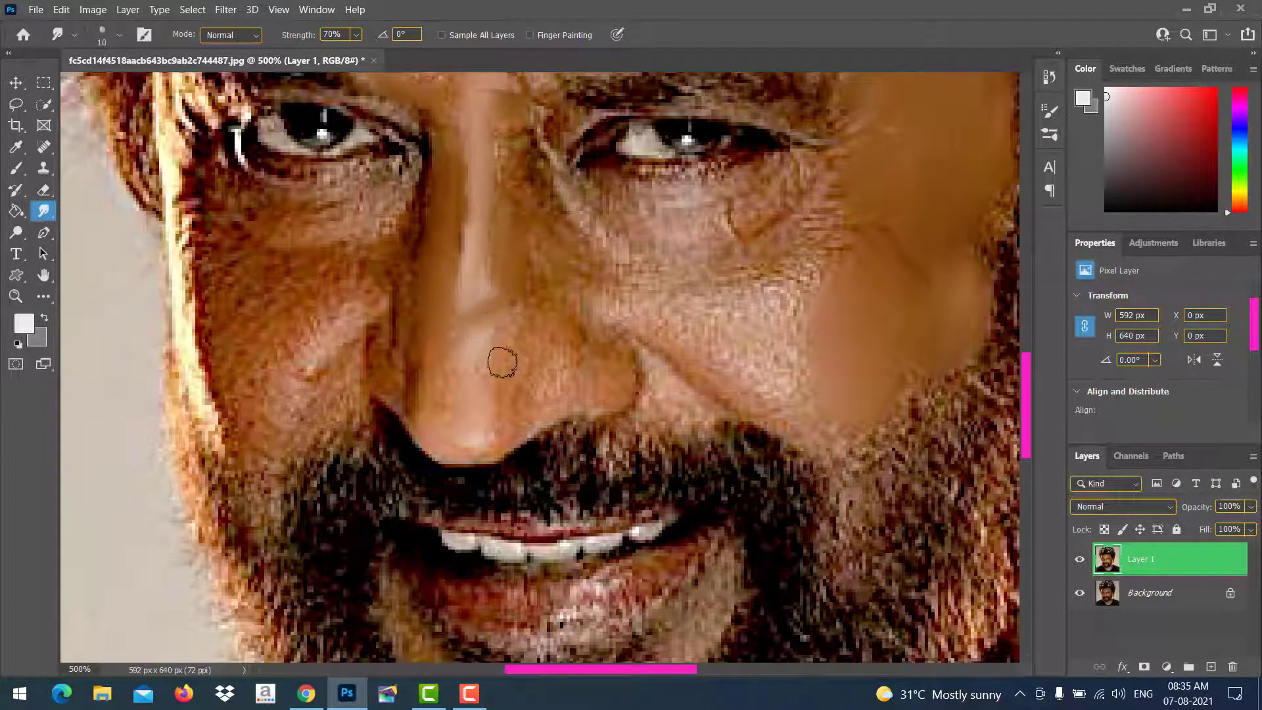
pyautogui.moveTo(502, 363)
pyautogui.mouseDown()
pyautogui.moveTo(483, 390)
pyautogui.moveTo(508, 425)
pyautogui.moveTo(450, 446)
pyautogui.moveTo(452, 337)
pyautogui.mouseUp()
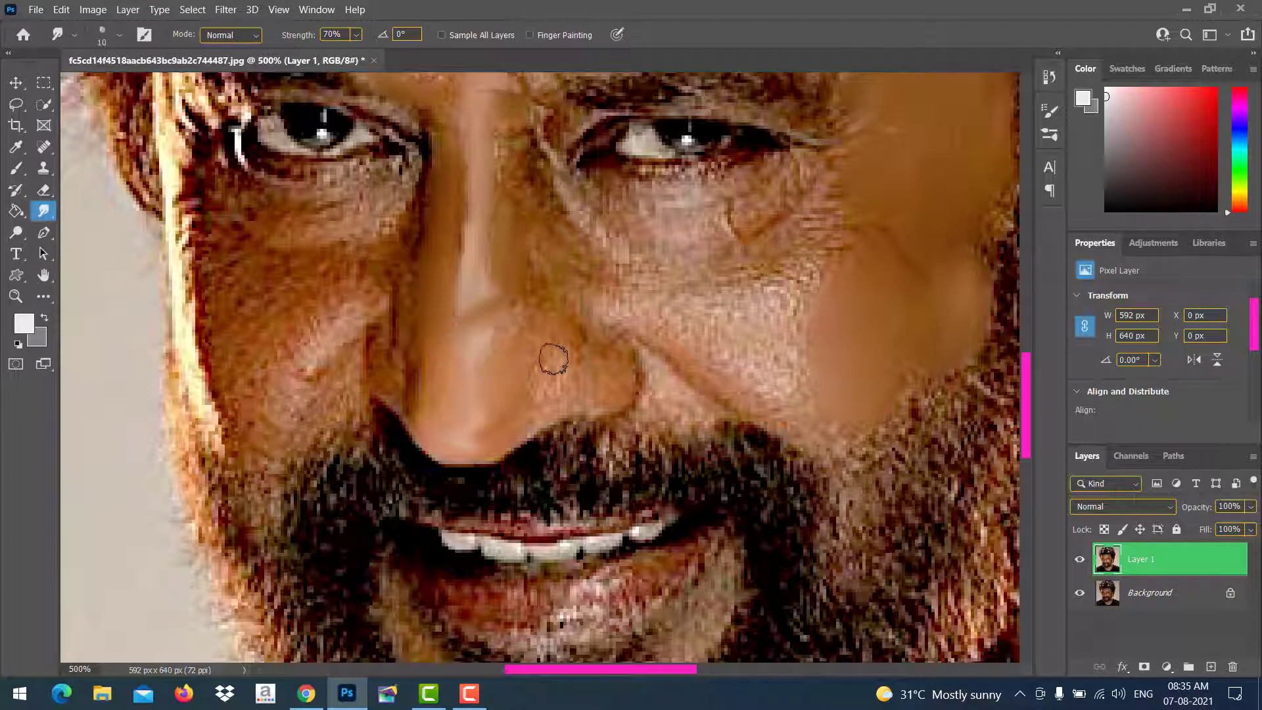
pyautogui.moveTo(553, 359)
pyautogui.mouseDown()
pyautogui.moveTo(530, 393)
pyautogui.moveTo(546, 378)
pyautogui.moveTo(529, 316)
pyautogui.moveTo(504, 338)
pyautogui.moveTo(532, 263)
pyautogui.moveTo(514, 153)
pyautogui.moveTo(513, 191)
pyautogui.moveTo(506, 162)
pyautogui.mouseUp()
pyautogui.moveTo(371, 212)
pyautogui.mouseDown()
pyautogui.moveTo(360, 222)
pyautogui.moveTo(385, 205)
pyautogui.moveTo(362, 236)
pyautogui.moveTo(394, 238)
pyautogui.moveTo(324, 326)
pyautogui.moveTo(332, 300)
pyautogui.moveTo(297, 302)
pyautogui.moveTo(267, 280)
pyautogui.moveTo(285, 274)
pyautogui.moveTo(225, 251)
pyautogui.moveTo(193, 213)
pyautogui.moveTo(226, 285)
pyautogui.moveTo(250, 291)
pyautogui.moveTo(219, 305)
pyautogui.moveTo(213, 286)
pyautogui.moveTo(218, 366)
pyautogui.moveTo(230, 375)
pyautogui.moveTo(244, 322)
pyautogui.moveTo(248, 350)
pyautogui.moveTo(270, 308)
pyautogui.moveTo(244, 359)
pyautogui.moveTo(283, 324)
pyautogui.moveTo(245, 398)
pyautogui.moveTo(245, 413)
pyautogui.moveTo(277, 383)
pyautogui.moveTo(259, 427)
pyautogui.moveTo(257, 399)
pyautogui.moveTo(249, 425)
pyautogui.moveTo(206, 426)
pyautogui.moveTo(190, 386)
pyautogui.moveTo(196, 429)
pyautogui.moveTo(199, 417)
pyautogui.moveTo(251, 512)
pyautogui.moveTo(219, 422)
pyautogui.moveTo(237, 467)
pyautogui.moveTo(208, 291)
pyautogui.moveTo(345, 375)
pyautogui.moveTo(279, 453)
pyautogui.moveTo(319, 369)
pyautogui.moveTo(289, 404)
pyautogui.moveTo(348, 261)
pyautogui.mouseUp()
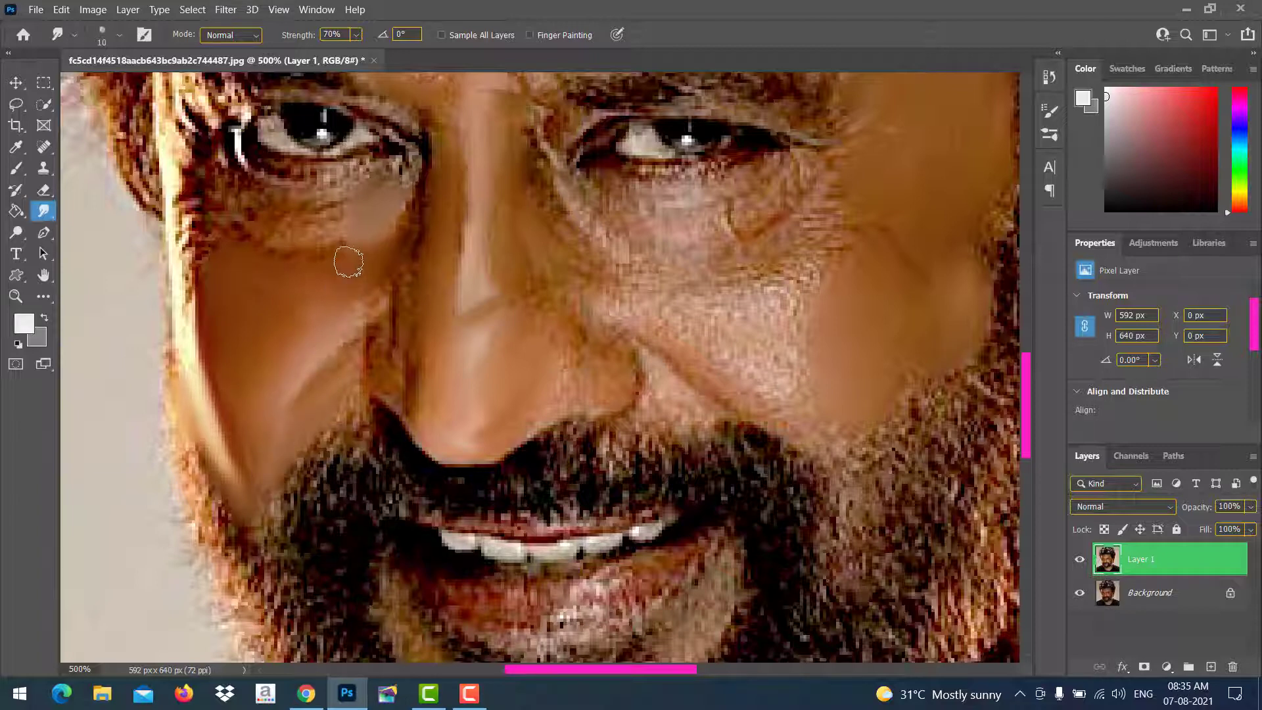
# Smooth the first eye's under-eye skin, outer corner and eyelid with a size 9 Smudge brush.
pyautogui.moveTo(338, 202)
pyautogui.mouseDown()
pyautogui.moveTo(251, 199)
pyautogui.moveTo(221, 183)
pyautogui.moveTo(252, 220)
pyautogui.moveTo(344, 224)
pyautogui.moveTo(280, 238)
pyautogui.moveTo(219, 220)
pyautogui.moveTo(200, 278)
pyautogui.moveTo(190, 174)
pyautogui.mouseUp()
pyautogui.moveTo(211, 227)
pyautogui.mouseDown()
pyautogui.moveTo(387, 214)
pyautogui.moveTo(335, 268)
pyautogui.moveTo(321, 256)
pyautogui.moveTo(263, 275)
pyautogui.moveTo(432, 240)
pyautogui.moveTo(421, 207)
pyautogui.moveTo(395, 247)
pyautogui.moveTo(393, 288)
pyautogui.moveTo(364, 294)
pyautogui.mouseUp()
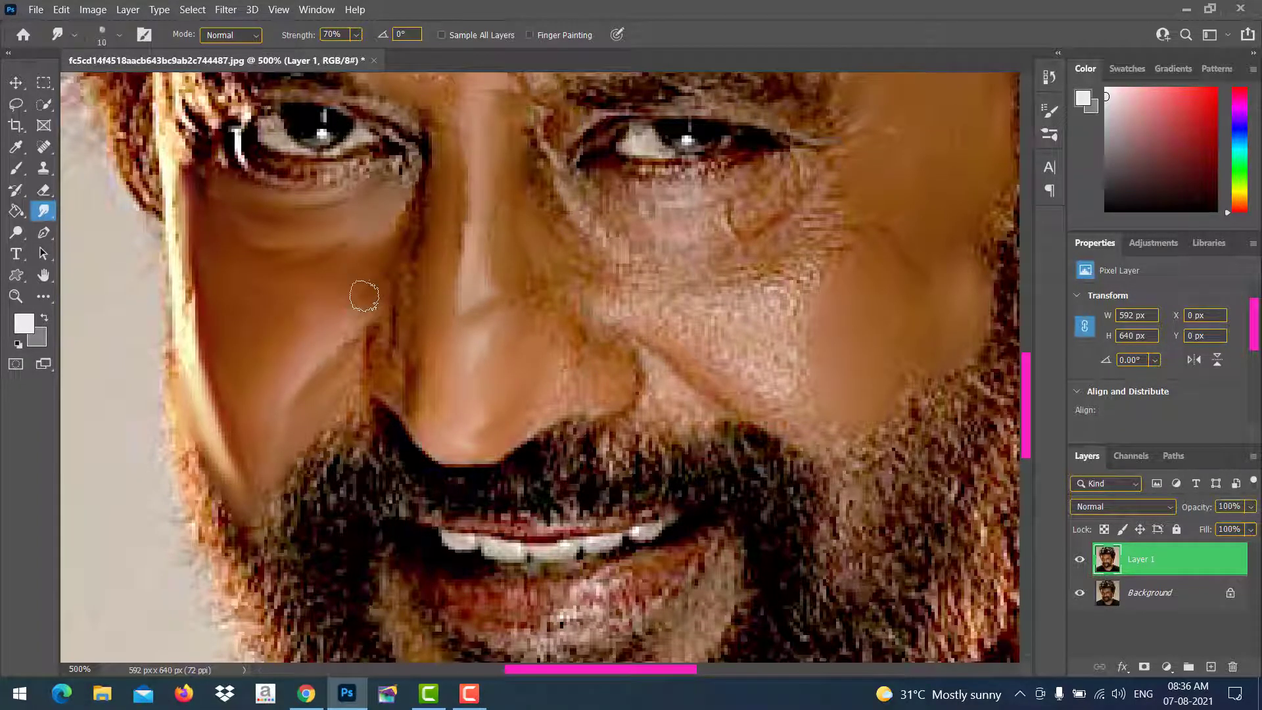
pyautogui.press('[')
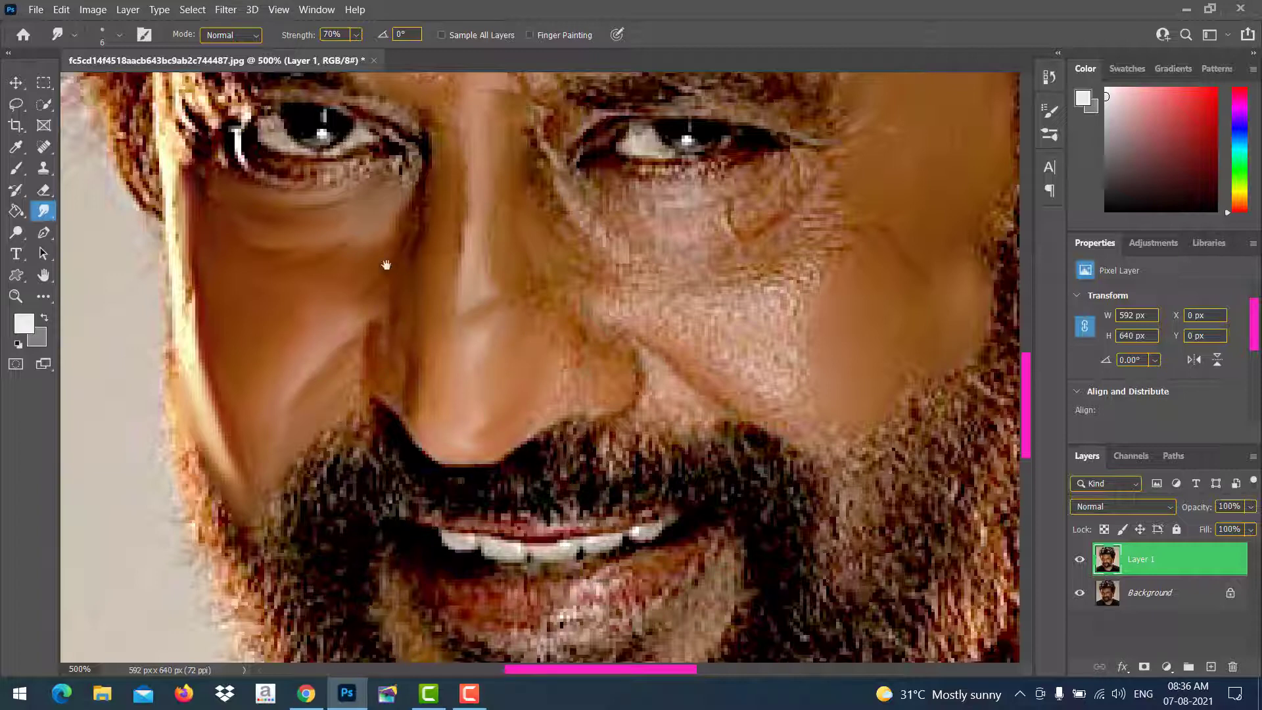
pyautogui.moveTo(386, 265); pyautogui.dragTo(482, 433)
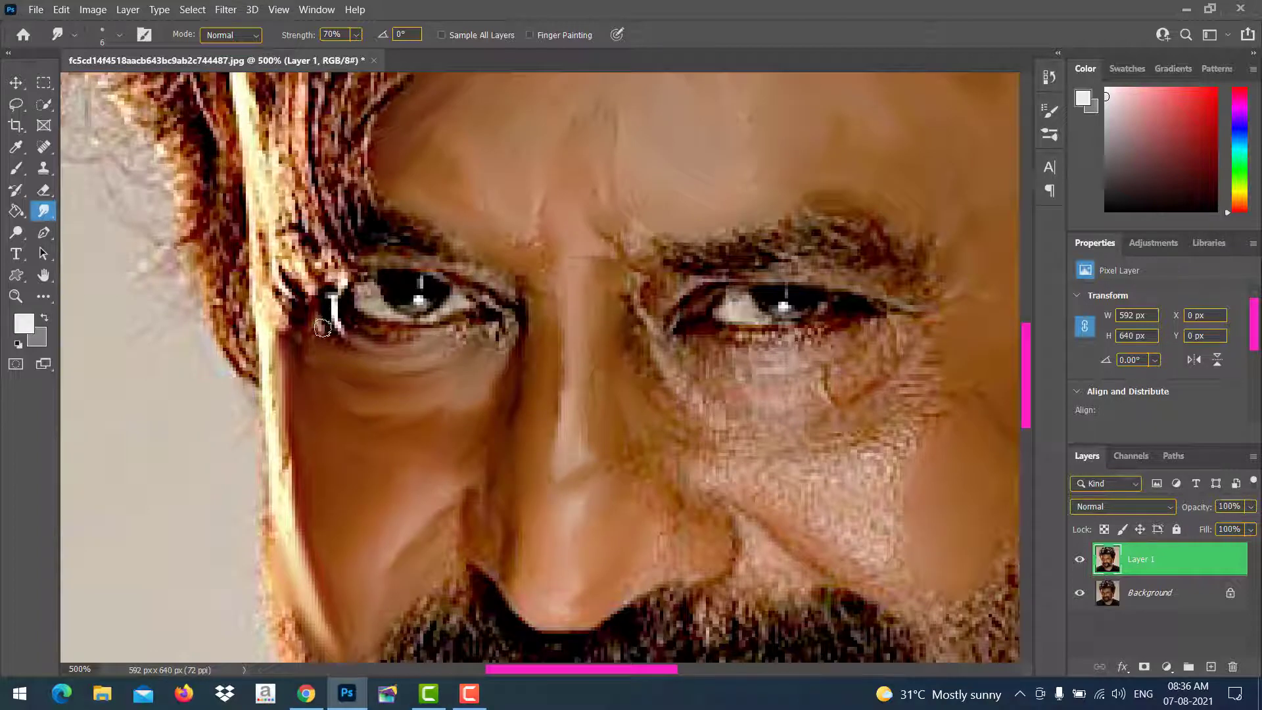
pyautogui.moveTo(323, 328)
pyautogui.mouseDown()
pyautogui.moveTo(354, 347)
pyautogui.moveTo(340, 311)
pyautogui.moveTo(404, 361)
pyautogui.mouseUp()
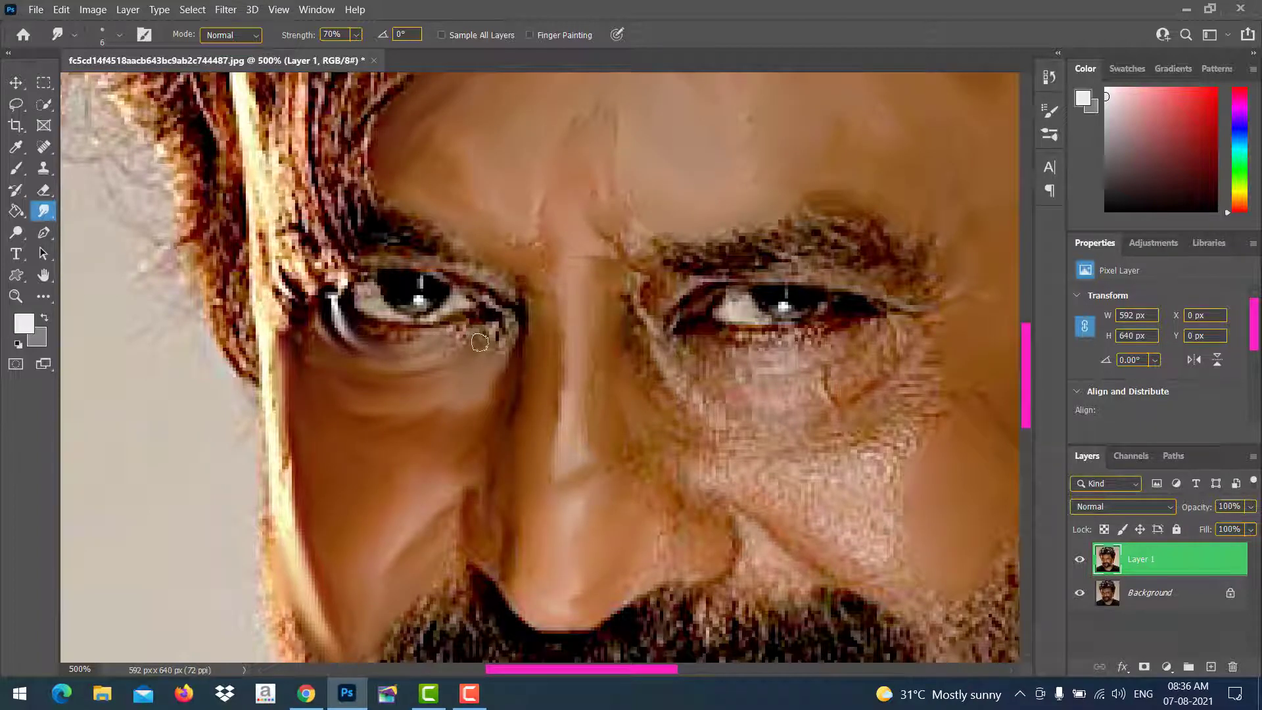
pyautogui.moveTo(505, 335); pyautogui.dragTo(522, 324)
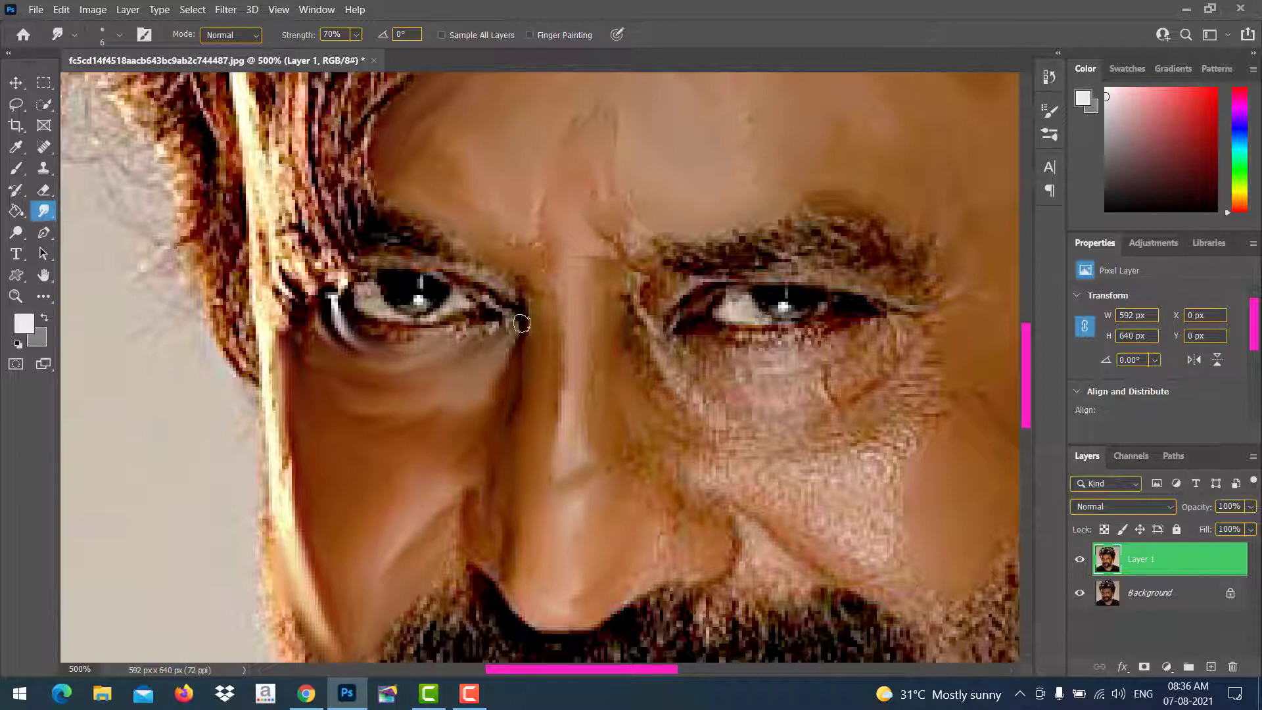
pyautogui.moveTo(468, 269)
pyautogui.mouseDown()
pyautogui.moveTo(392, 240)
pyautogui.moveTo(426, 277)
pyautogui.moveTo(347, 262)
pyautogui.moveTo(291, 316)
pyautogui.moveTo(270, 245)
pyautogui.moveTo(282, 472)
pyautogui.mouseUp()
pyautogui.scroll(3, 283, 231)
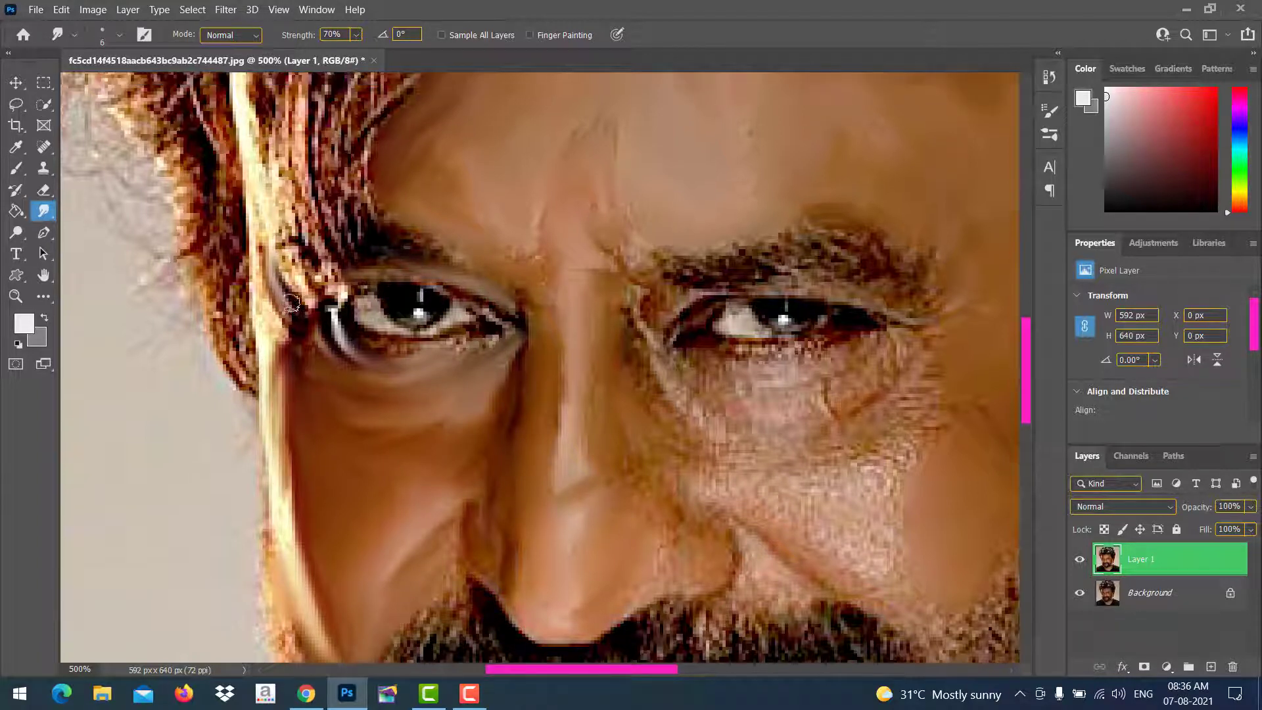
pyautogui.moveTo(256, 287)
pyautogui.mouseDown()
pyautogui.moveTo(284, 350)
pyautogui.moveTo(273, 313)
pyautogui.moveTo(291, 340)
pyautogui.moveTo(278, 351)
pyautogui.moveTo(265, 333)
pyautogui.moveTo(282, 370)
pyautogui.moveTo(296, 227)
pyautogui.moveTo(295, 337)
pyautogui.mouseUp()
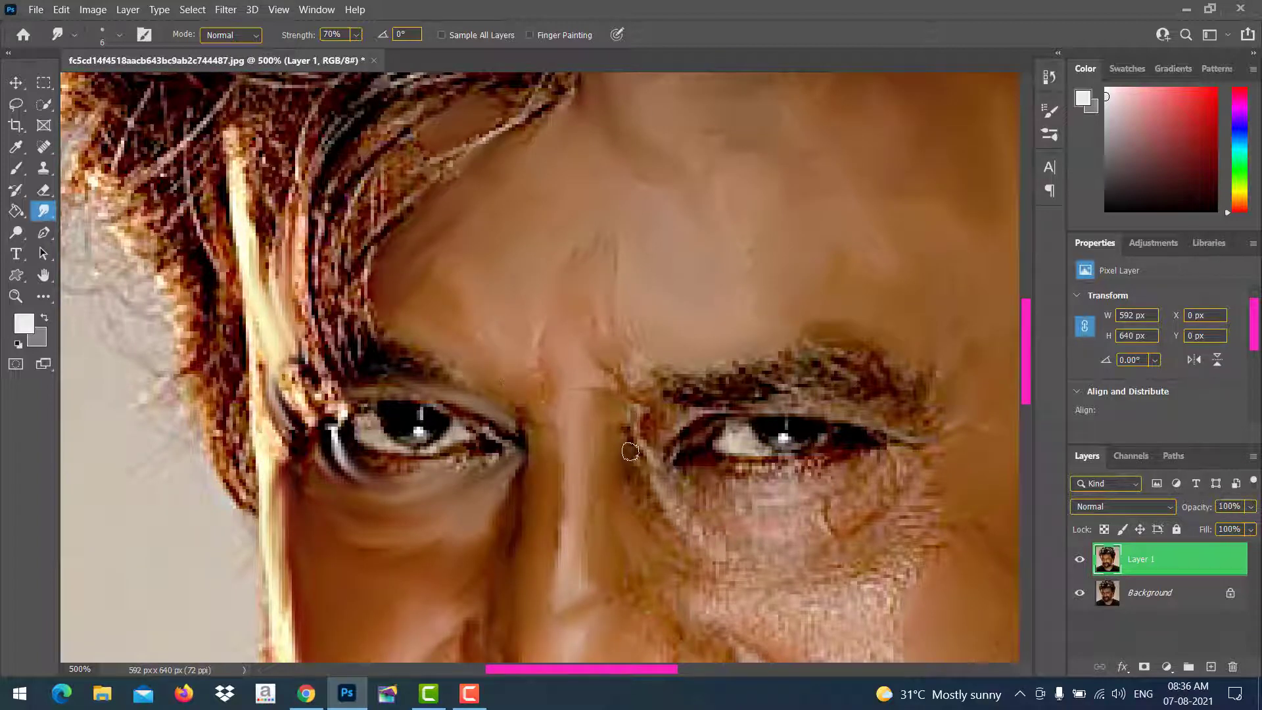
# Smudge the brow corner and the lower eyelid and under-eye skin of the other eye.
pyautogui.scroll(-4, 630, 452)
pyautogui.hscroll(3, 630, 452)
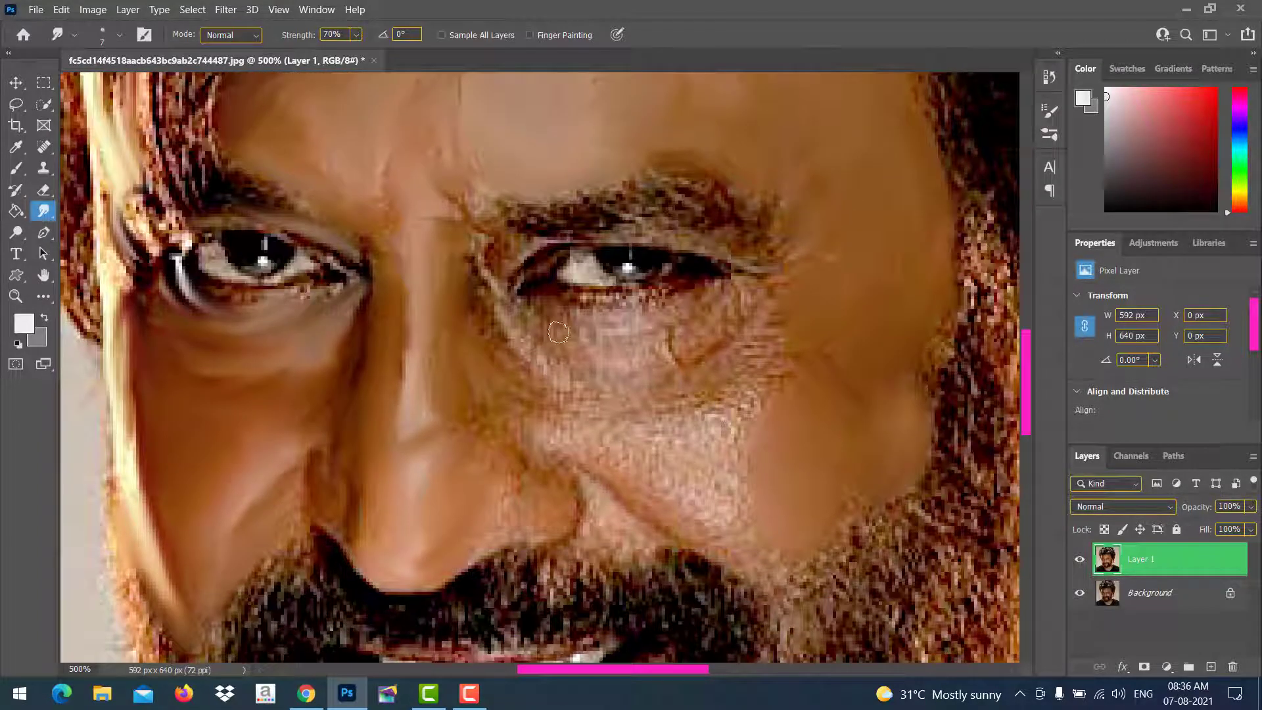
pyautogui.moveTo(471, 256); pyautogui.dragTo(480, 325)
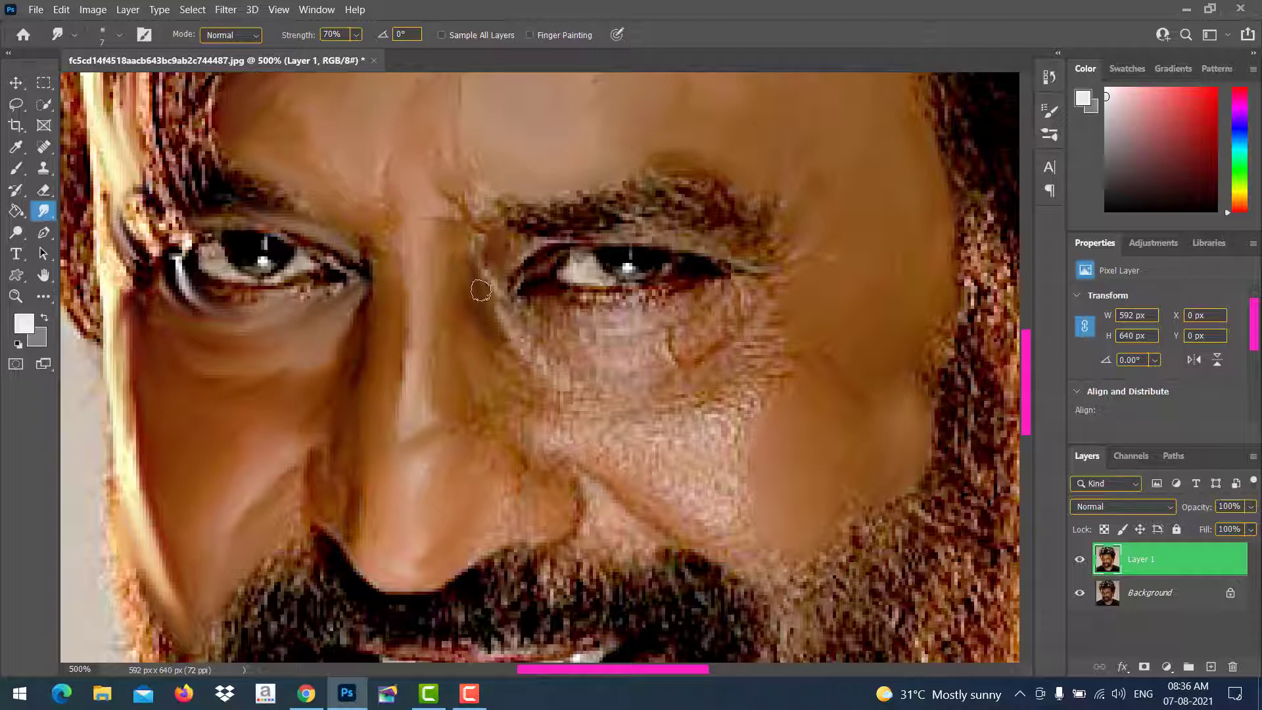
pyautogui.moveTo(681, 238); pyautogui.dragTo(597, 226)
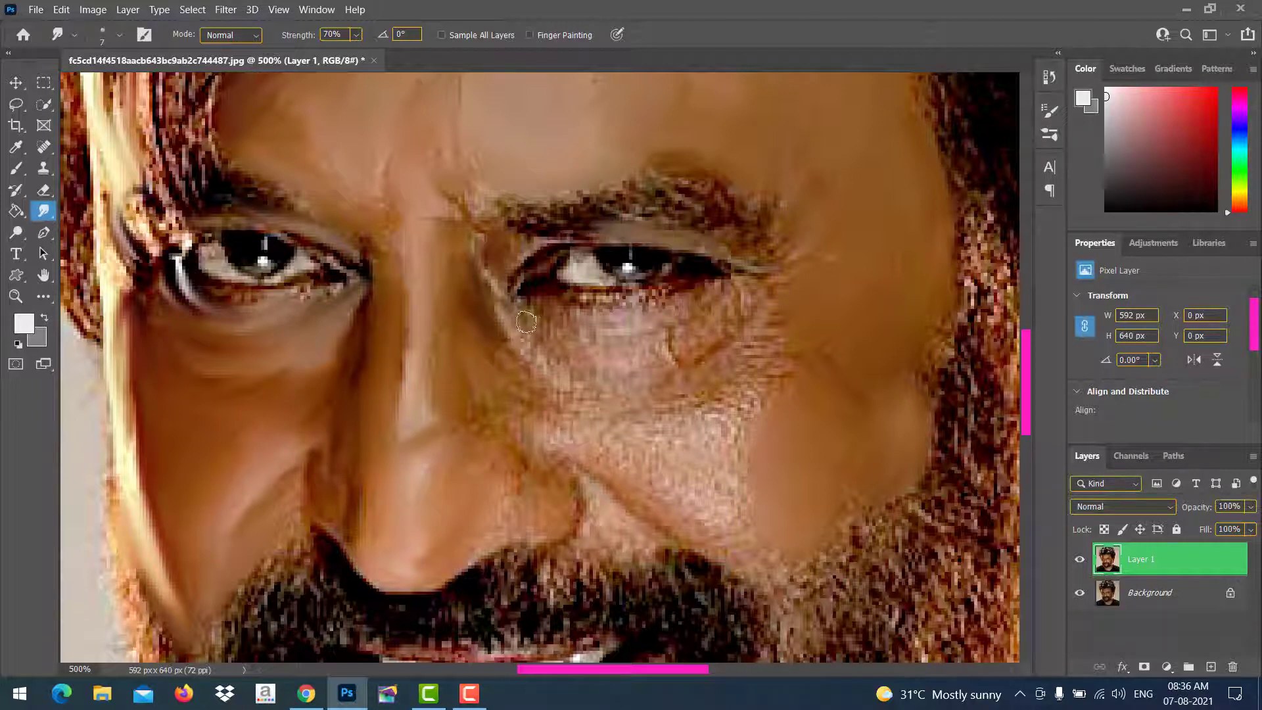
pyautogui.moveTo(610, 299)
pyautogui.mouseDown()
pyautogui.moveTo(660, 299)
pyautogui.moveTo(542, 310)
pyautogui.moveTo(594, 317)
pyautogui.moveTo(698, 299)
pyautogui.moveTo(649, 329)
pyautogui.moveTo(562, 330)
pyautogui.moveTo(532, 317)
pyautogui.moveTo(611, 341)
pyautogui.moveTo(706, 318)
pyautogui.moveTo(736, 294)
pyautogui.moveTo(724, 318)
pyautogui.moveTo(748, 291)
pyautogui.moveTo(711, 351)
pyautogui.moveTo(733, 322)
pyautogui.mouseUp()
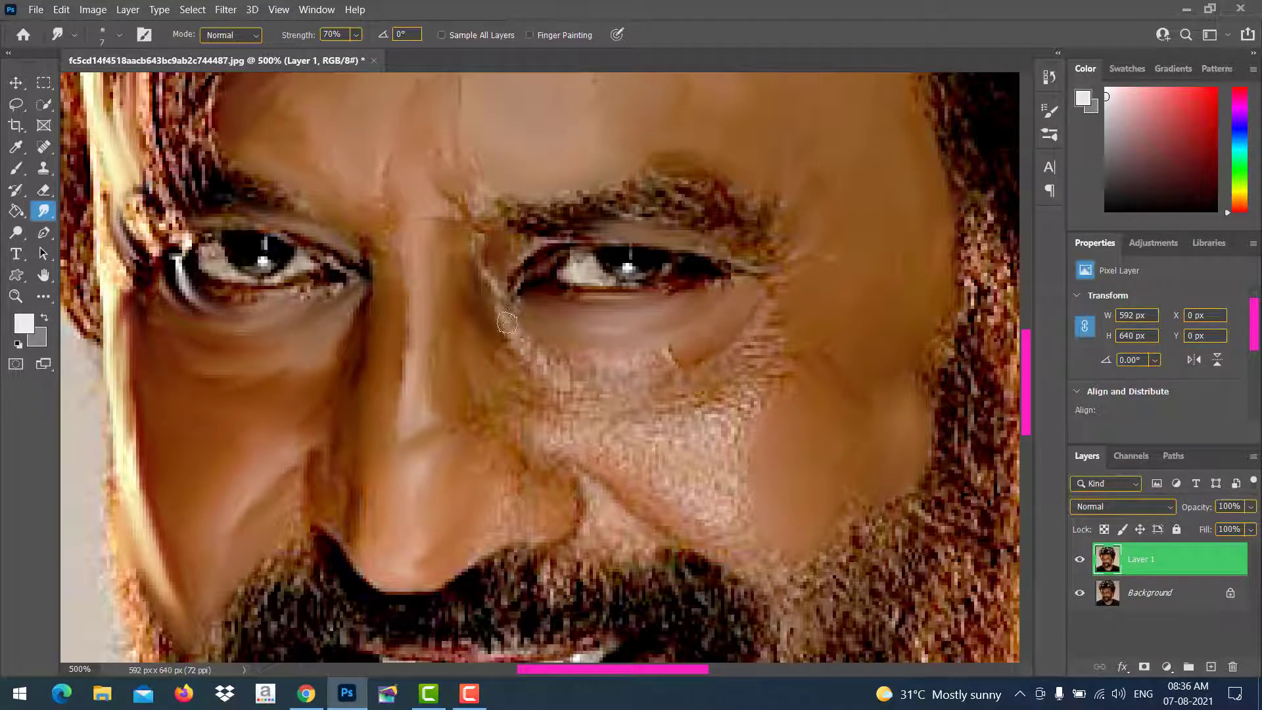
pyautogui.moveTo(507, 322); pyautogui.dragTo(549, 369)
pyautogui.moveTo(657, 368); pyautogui.dragTo(551, 358)
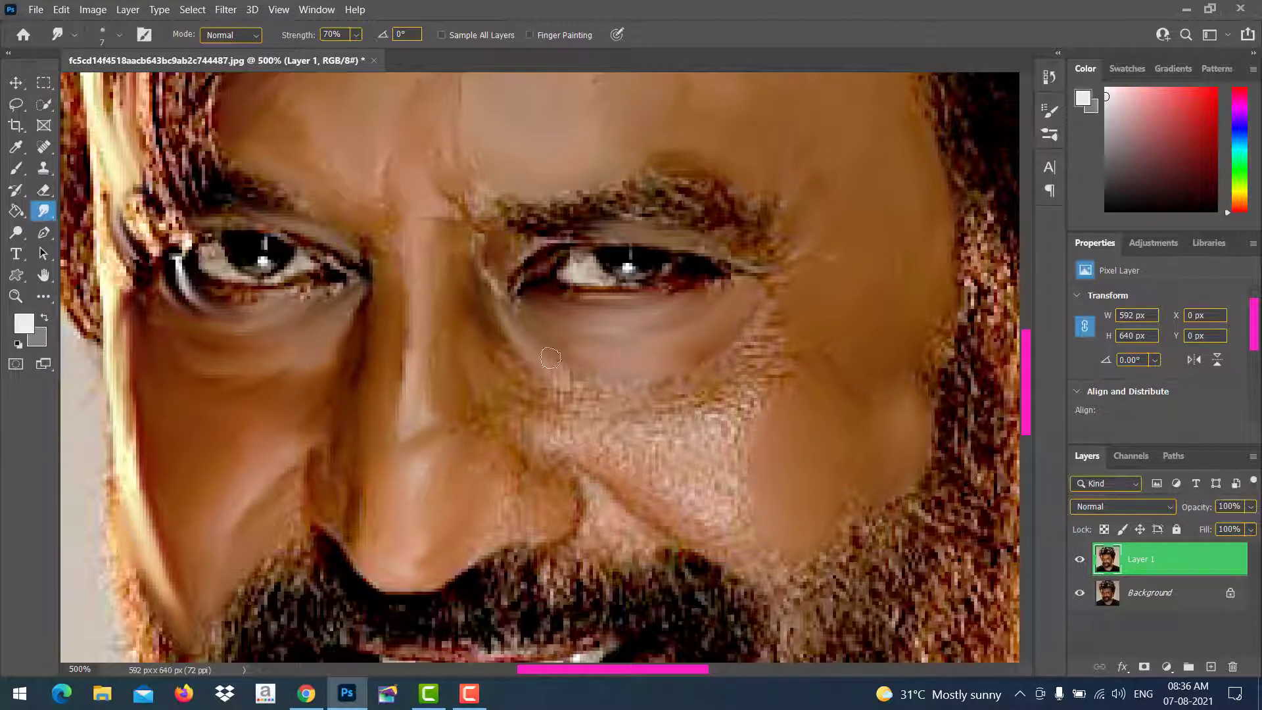
pyautogui.moveTo(763, 331)
pyautogui.mouseDown()
pyautogui.moveTo(741, 361)
pyautogui.moveTo(777, 345)
pyautogui.mouseUp()
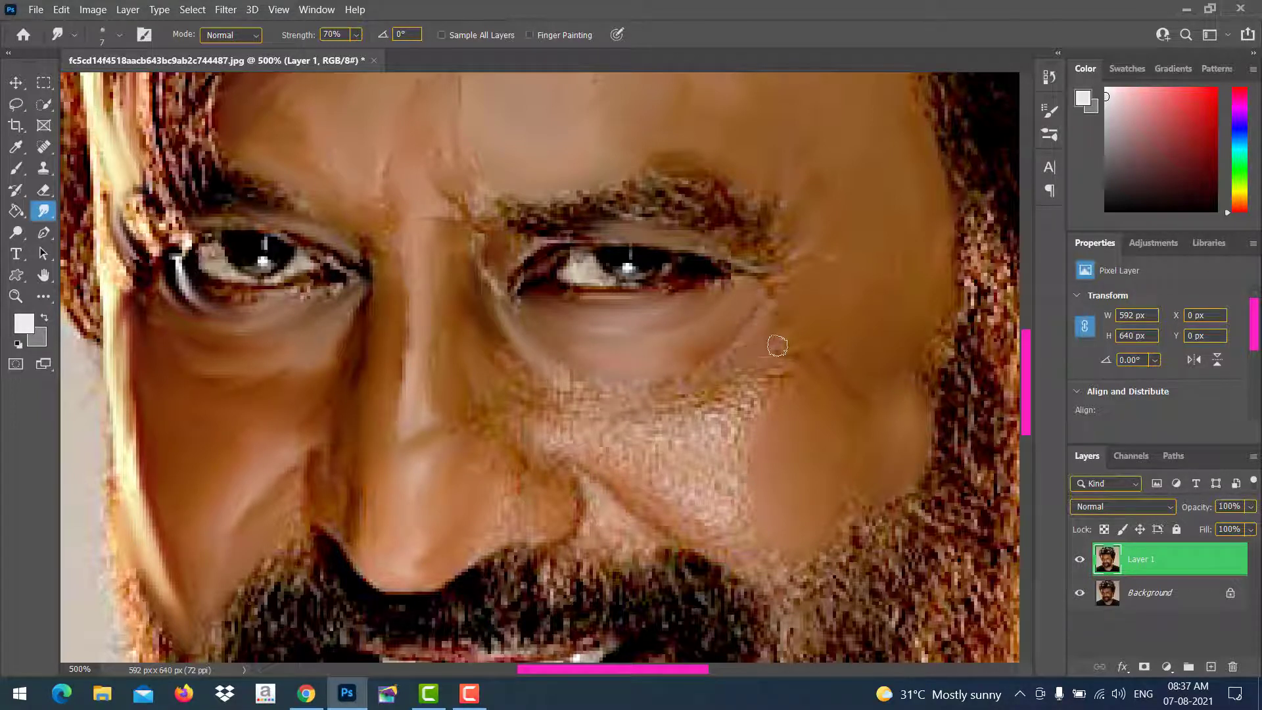
# Smudge the right cheek, its crease and edge toward the beard, and the speckled skin beside the nostril.
pyautogui.scroll(-3, 620, 304)
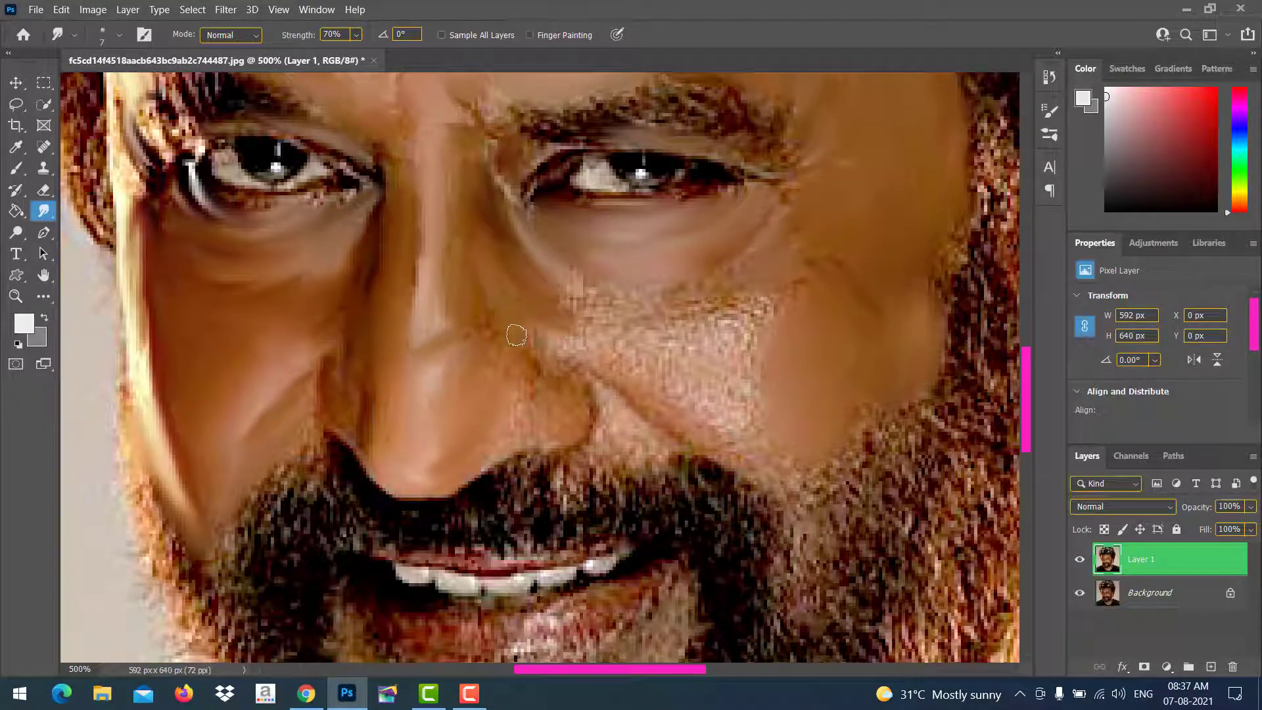
pyautogui.moveTo(561, 280)
pyautogui.mouseDown()
pyautogui.moveTo(599, 315)
pyautogui.moveTo(597, 328)
pyautogui.moveTo(561, 325)
pyautogui.moveTo(598, 347)
pyautogui.moveTo(629, 337)
pyautogui.moveTo(579, 310)
pyautogui.moveTo(707, 299)
pyautogui.moveTo(666, 325)
pyautogui.moveTo(715, 310)
pyautogui.moveTo(629, 346)
pyautogui.moveTo(701, 326)
pyautogui.moveTo(638, 386)
pyautogui.moveTo(532, 326)
pyautogui.mouseUp()
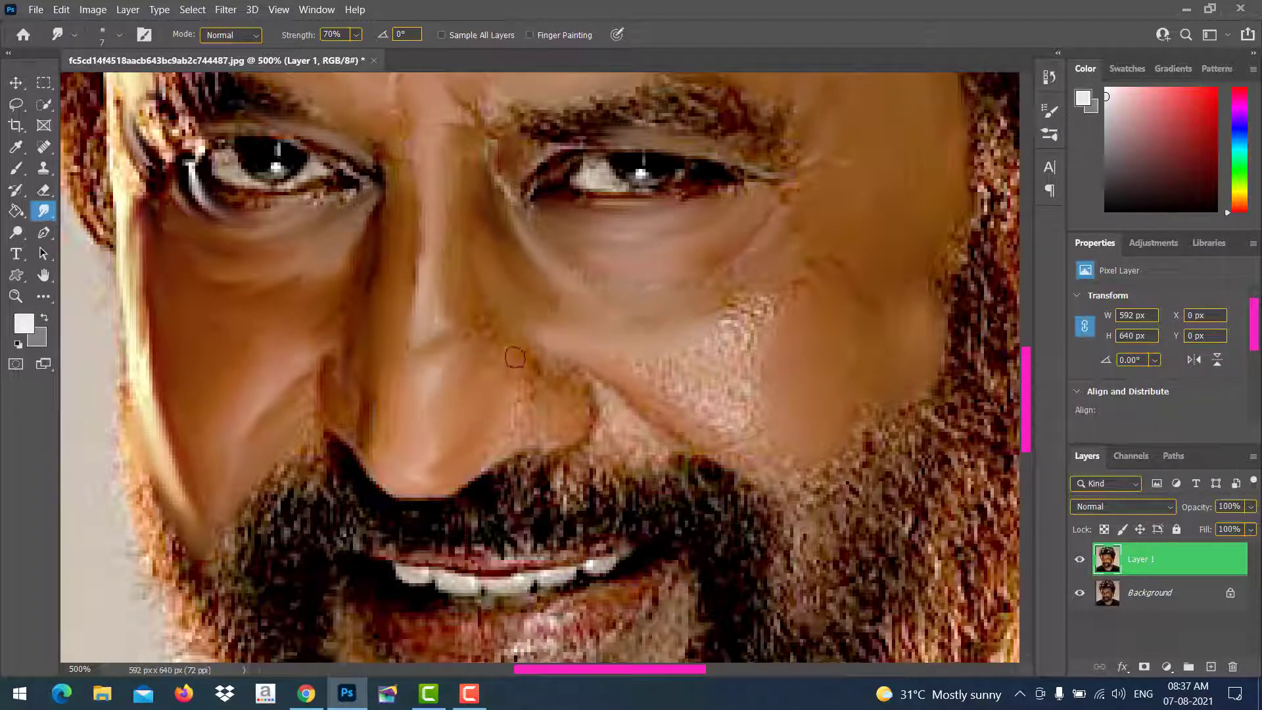
pyautogui.moveTo(760, 296)
pyautogui.mouseDown()
pyautogui.moveTo(745, 320)
pyautogui.moveTo(778, 305)
pyautogui.moveTo(726, 329)
pyautogui.moveTo(729, 312)
pyautogui.moveTo(750, 293)
pyautogui.moveTo(730, 320)
pyautogui.moveTo(743, 338)
pyautogui.moveTo(739, 383)
pyautogui.moveTo(753, 345)
pyautogui.moveTo(749, 406)
pyautogui.moveTo(732, 371)
pyautogui.moveTo(727, 396)
pyautogui.moveTo(729, 340)
pyautogui.moveTo(715, 391)
pyautogui.moveTo(670, 361)
pyautogui.moveTo(676, 393)
pyautogui.moveTo(624, 355)
pyautogui.moveTo(668, 378)
pyautogui.moveTo(706, 345)
pyautogui.moveTo(699, 407)
pyautogui.moveTo(754, 428)
pyautogui.mouseUp()
pyautogui.moveTo(619, 413)
pyautogui.mouseDown()
pyautogui.moveTo(559, 355)
pyautogui.moveTo(713, 434)
pyautogui.moveTo(624, 428)
pyautogui.moveTo(625, 441)
pyautogui.moveTo(638, 432)
pyautogui.moveTo(607, 448)
pyautogui.moveTo(637, 434)
pyautogui.moveTo(556, 403)
pyautogui.mouseUp()
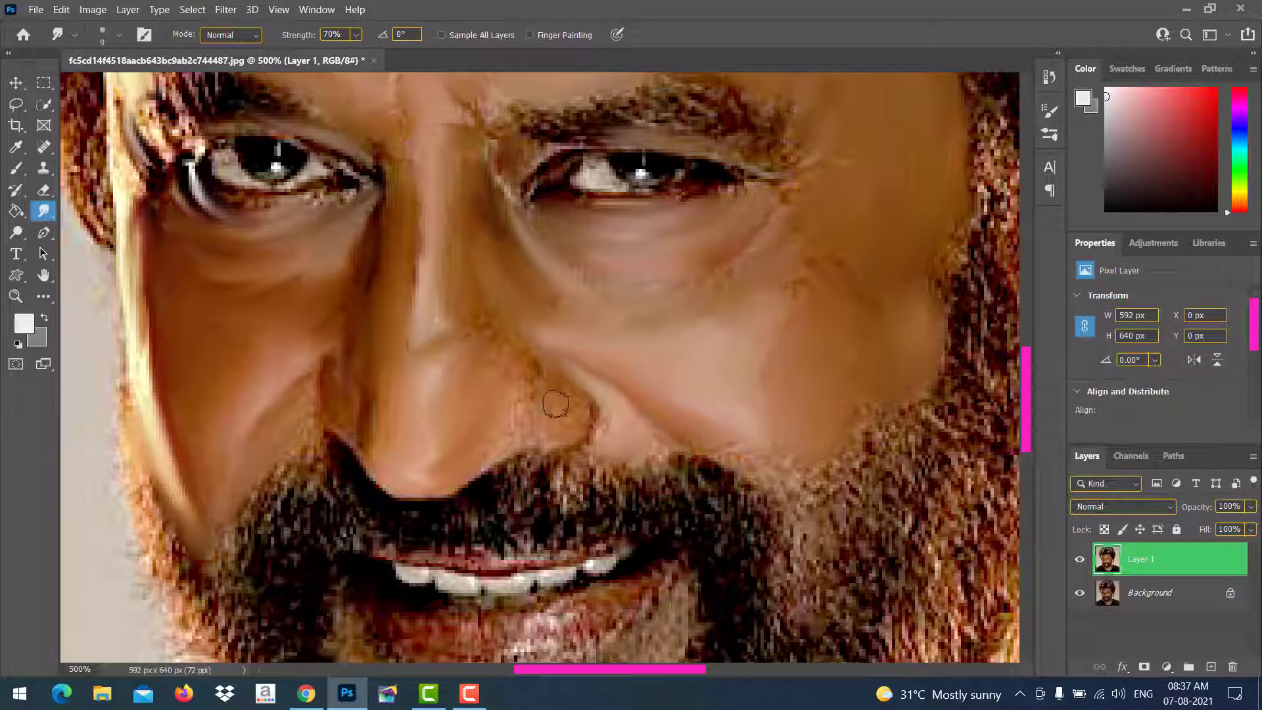
pyautogui.moveTo(509, 369)
pyautogui.mouseDown()
pyautogui.moveTo(572, 411)
pyautogui.moveTo(527, 438)
pyautogui.moveTo(523, 405)
pyautogui.moveTo(512, 428)
pyautogui.mouseUp()
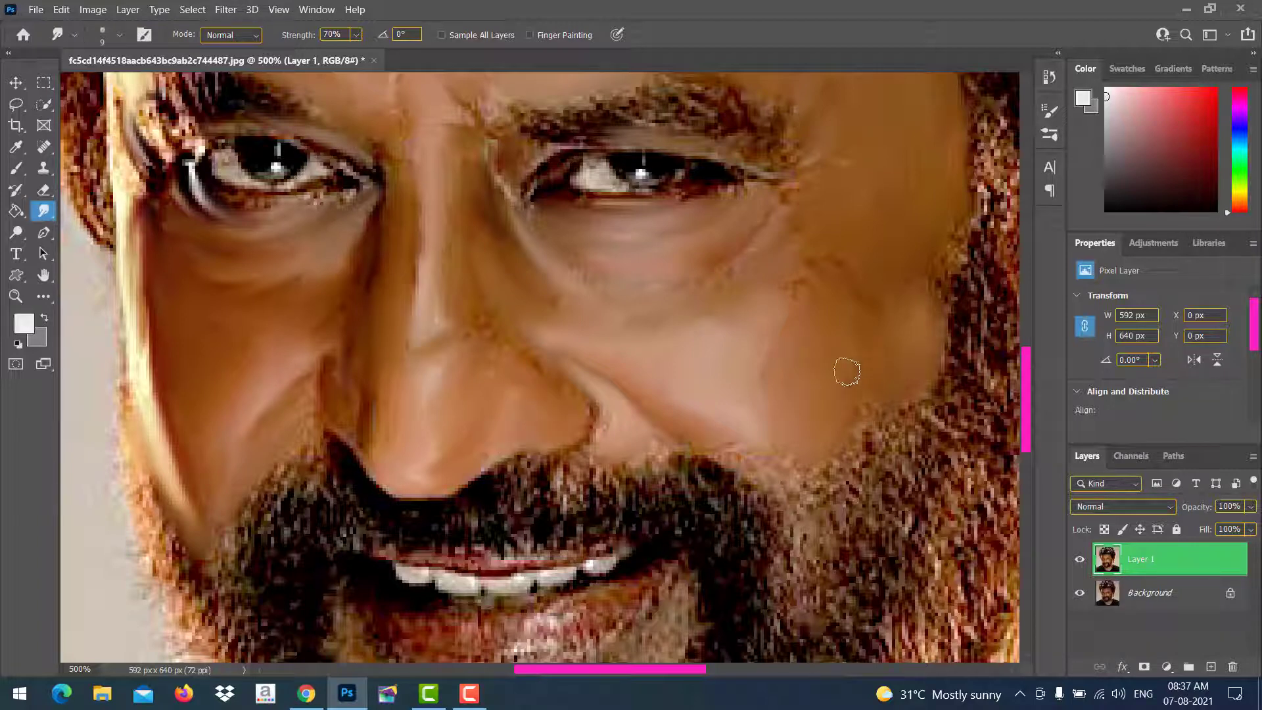
pyautogui.moveTo(793, 290); pyautogui.dragTo(787, 297)
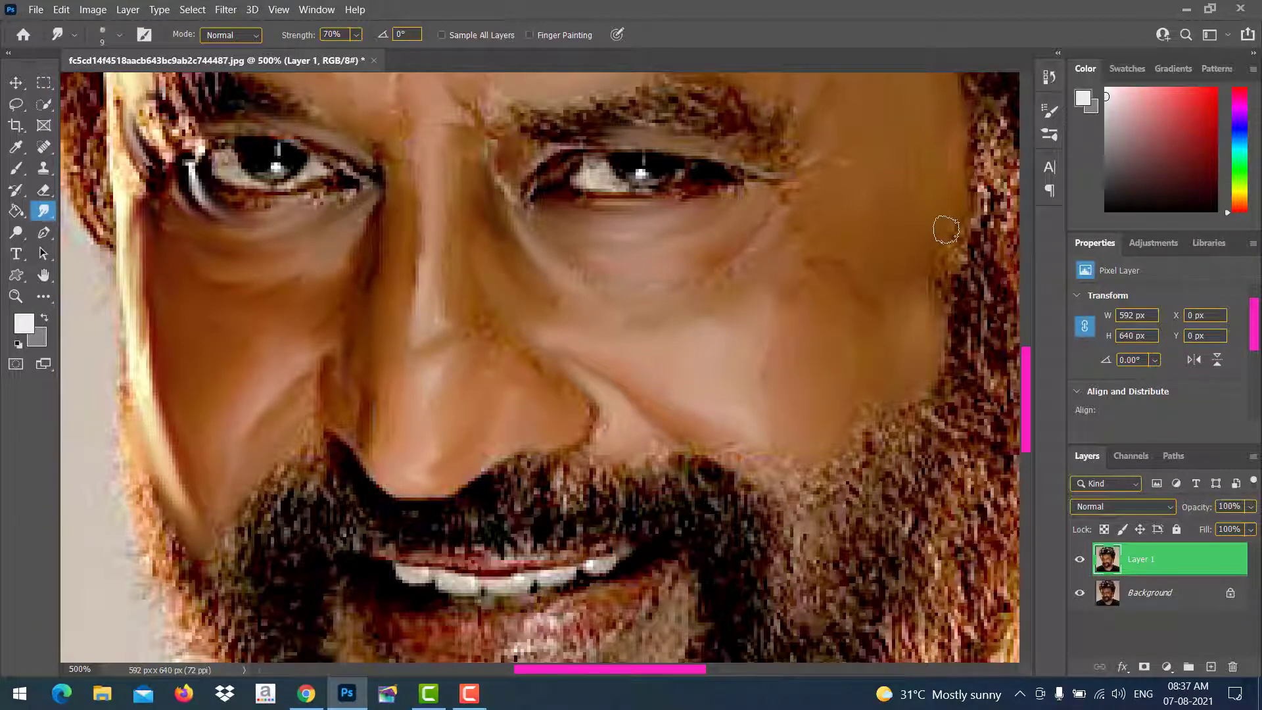
pyautogui.moveTo(947, 230); pyautogui.dragTo(947, 256)
pyautogui.moveTo(721, 328); pyautogui.dragTo(808, 416)
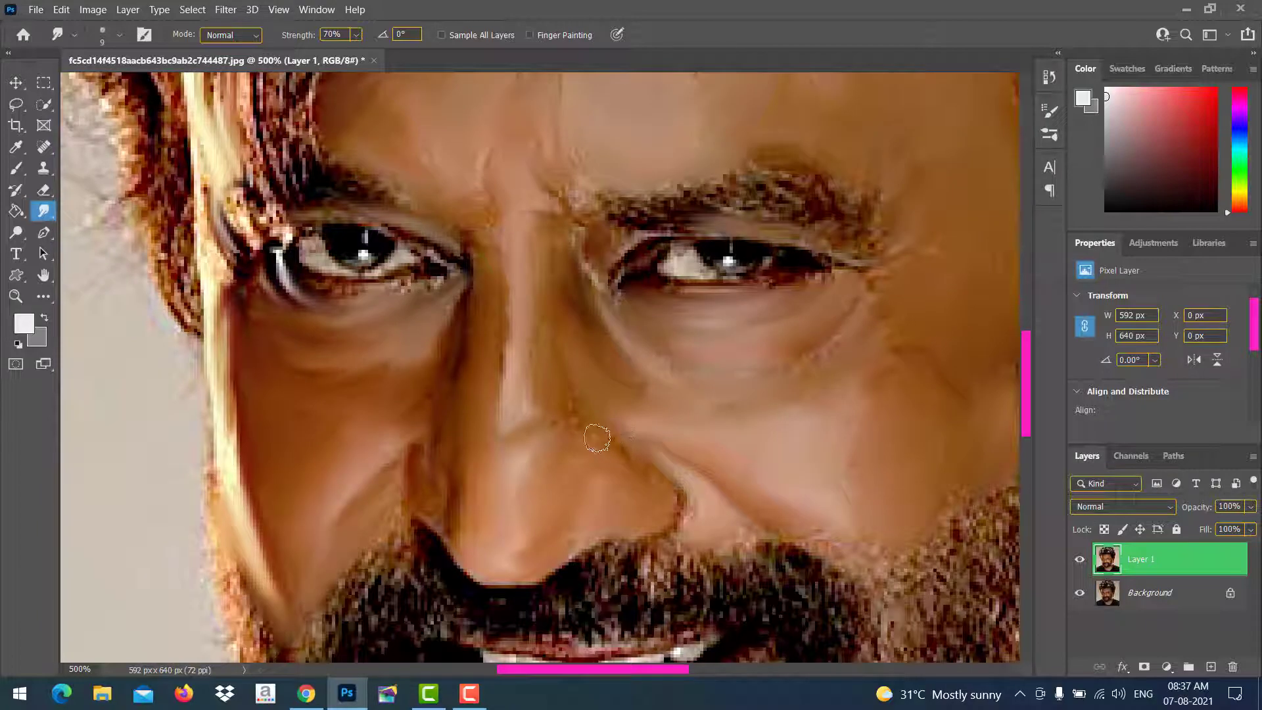
pyautogui.moveTo(597, 438); pyautogui.dragTo(566, 412)
pyautogui.scroll(-3, 737, 409)
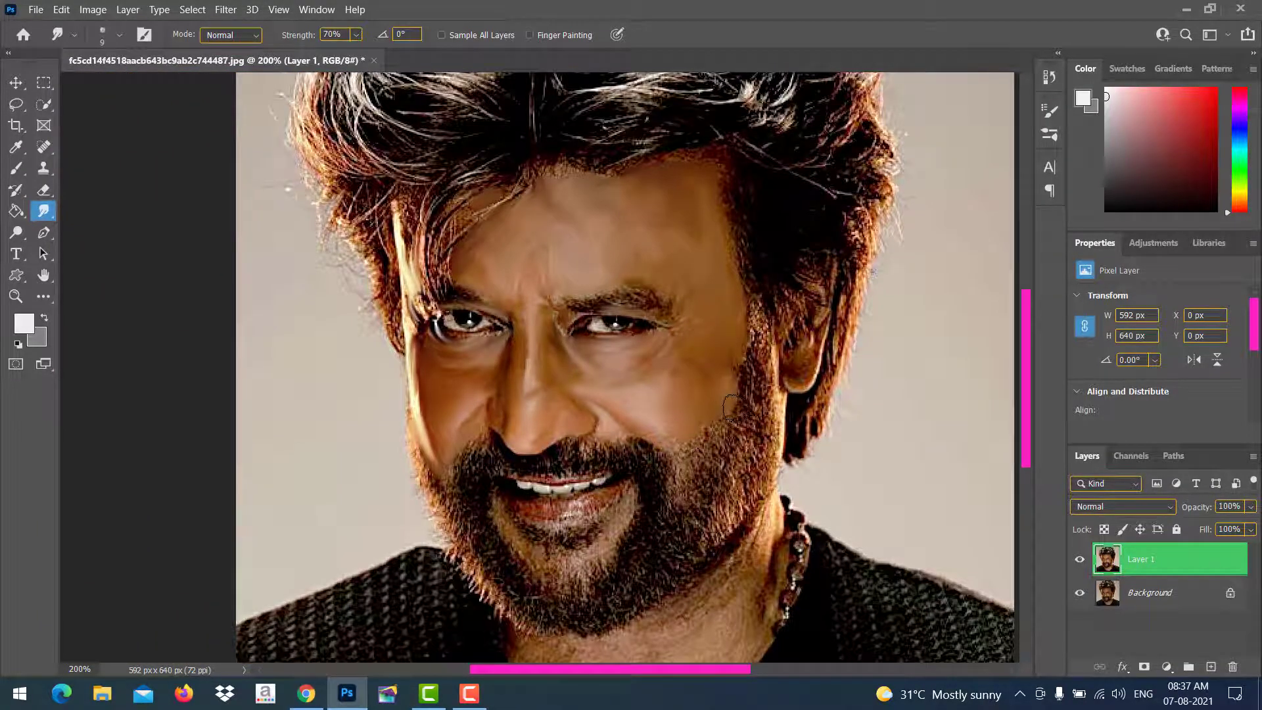
# Smear the lower lip into a smooth highlight.
pyautogui.scroll(-3, 732, 408)
pyautogui.scroll(3, 730, 408)
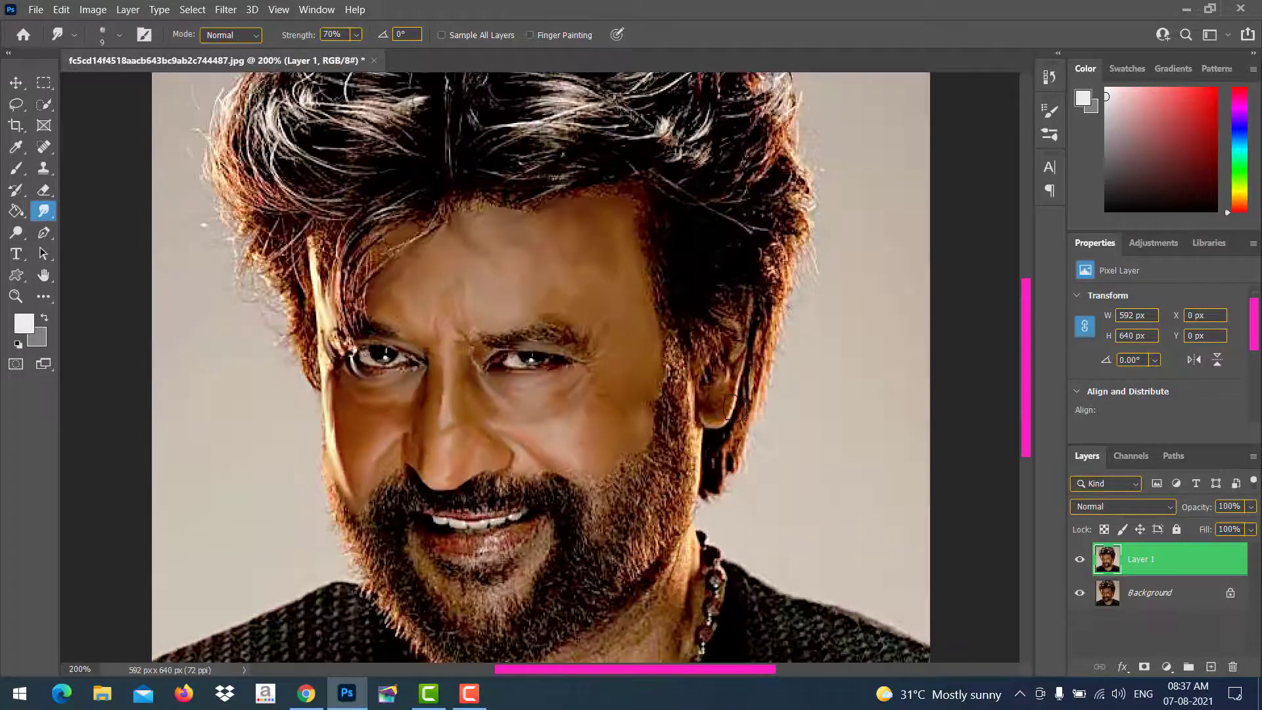
pyautogui.moveTo(687, 484); pyautogui.dragTo(799, 211)
pyautogui.scroll(3, 799, 212)
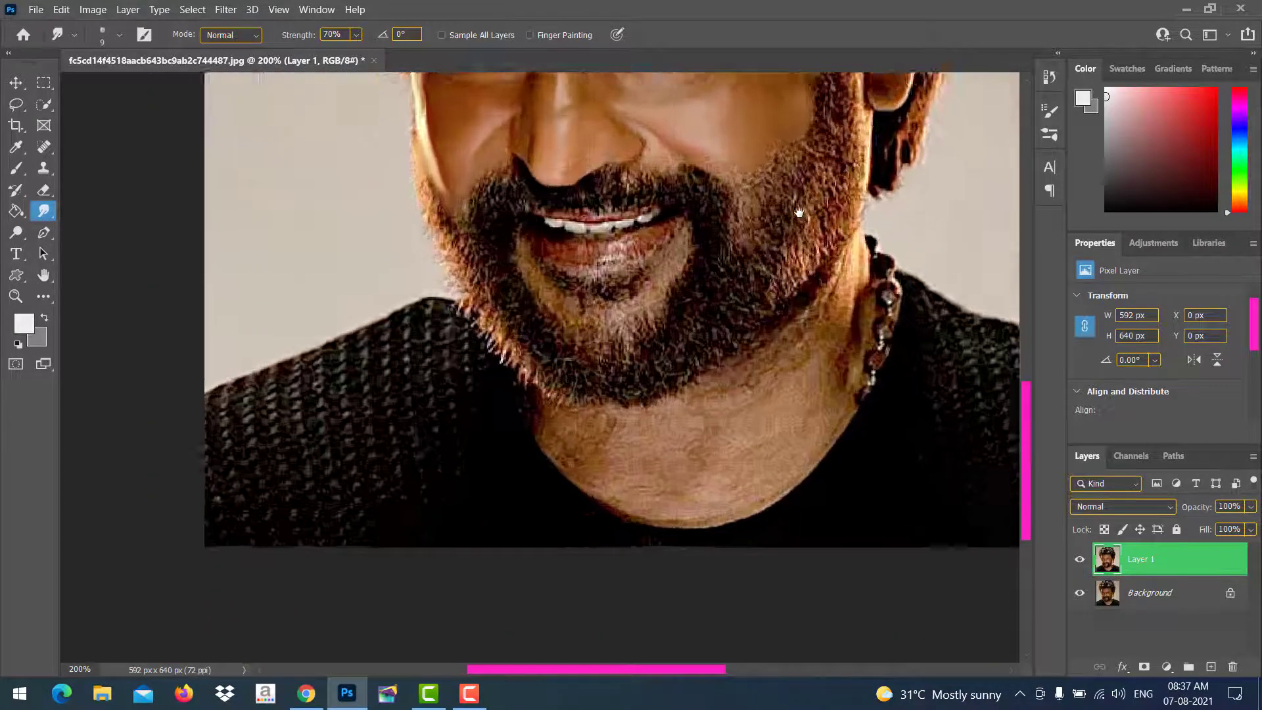
pyautogui.scroll(-2, 766, 295)
pyautogui.scroll(2, 725, 250)
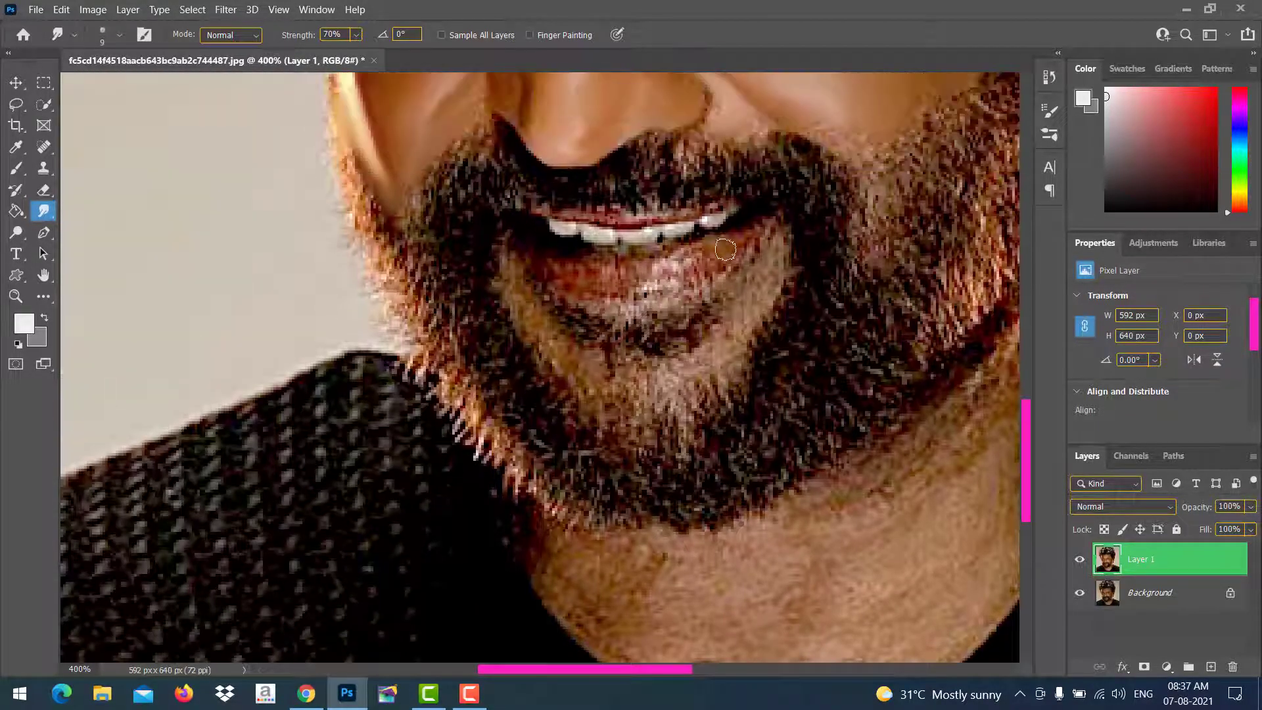
pyautogui.moveTo(716, 250)
pyautogui.mouseDown()
pyautogui.moveTo(678, 279)
pyautogui.moveTo(668, 265)
pyautogui.moveTo(558, 273)
pyautogui.moveTo(590, 288)
pyautogui.moveTo(685, 284)
pyautogui.moveTo(653, 290)
pyautogui.mouseUp()
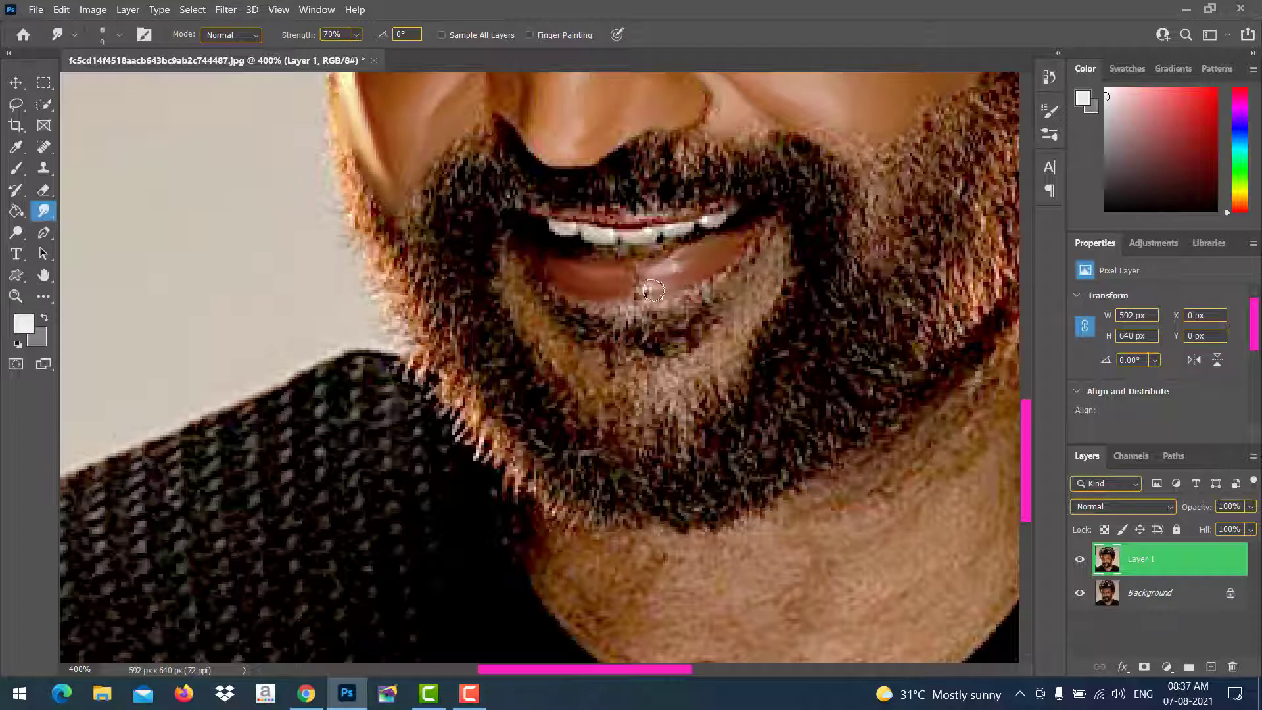
# Smudge the neck skin beside the necklace, along the jaw edge and across the chin below the beard.
pyautogui.moveTo(712, 318)
pyautogui.mouseDown()
pyautogui.moveTo(719, 239)
pyautogui.moveTo(702, 267)
pyautogui.moveTo(727, 230)
pyautogui.moveTo(666, 332)
pyautogui.moveTo(676, 301)
pyautogui.moveTo(689, 327)
pyautogui.moveTo(673, 354)
pyautogui.moveTo(645, 343)
pyautogui.moveTo(622, 357)
pyautogui.moveTo(623, 378)
pyautogui.moveTo(641, 352)
pyautogui.moveTo(580, 355)
pyautogui.moveTo(490, 307)
pyautogui.moveTo(459, 255)
pyautogui.moveTo(489, 328)
pyautogui.moveTo(582, 370)
pyautogui.mouseUp()
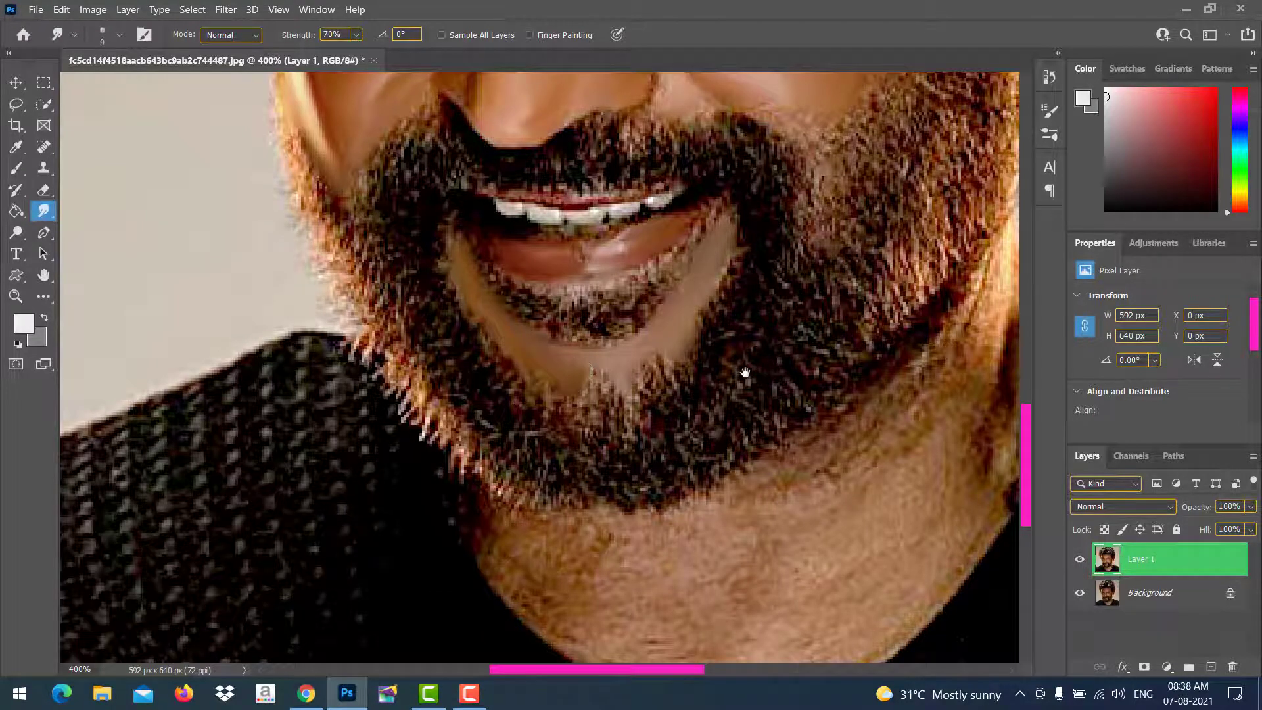
pyautogui.moveTo(745, 372)
pyautogui.mouseDown()
pyautogui.moveTo(423, 417)
pyautogui.moveTo(446, 421)
pyautogui.mouseUp()
pyautogui.moveTo(689, 331); pyautogui.dragTo(691, 359)
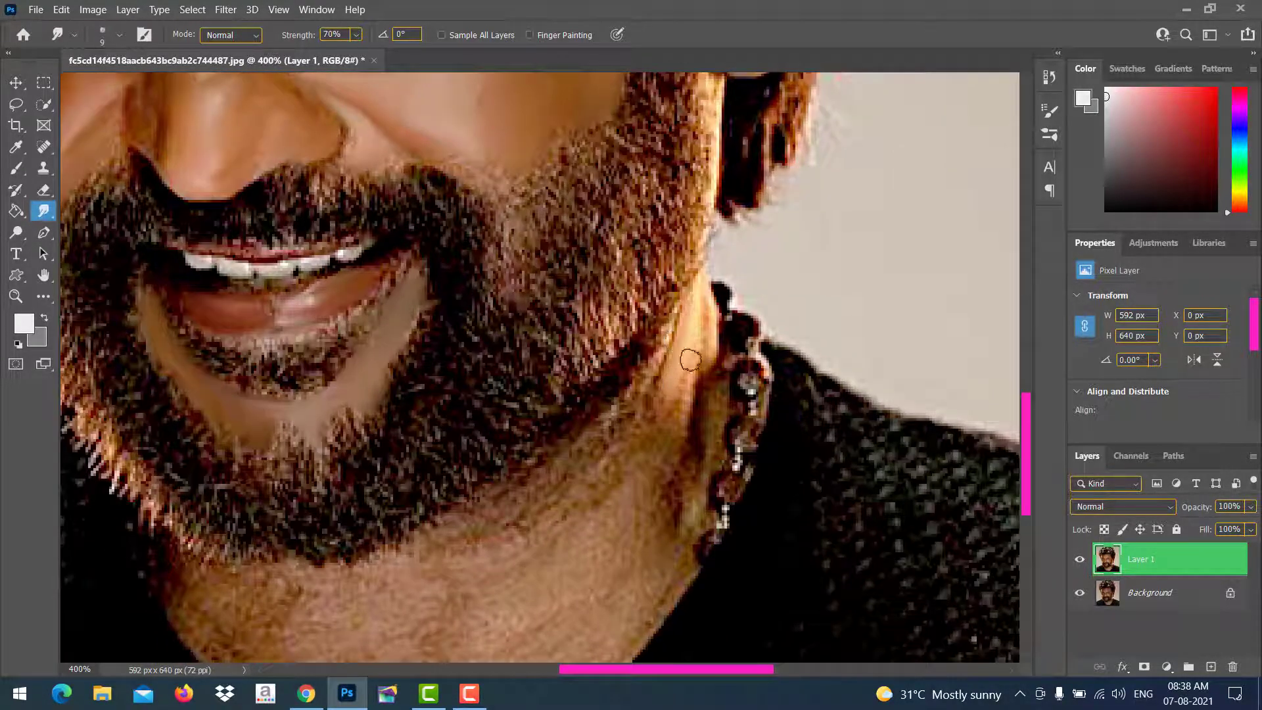
pyautogui.moveTo(686, 407)
pyautogui.mouseDown()
pyautogui.moveTo(704, 434)
pyautogui.moveTo(720, 418)
pyautogui.moveTo(707, 465)
pyautogui.moveTo(738, 362)
pyautogui.mouseUp()
pyautogui.moveTo(668, 311)
pyautogui.mouseDown()
pyautogui.moveTo(680, 345)
pyautogui.moveTo(671, 406)
pyautogui.moveTo(697, 442)
pyautogui.mouseUp()
pyautogui.moveTo(733, 358)
pyautogui.mouseDown()
pyautogui.moveTo(705, 447)
pyautogui.moveTo(711, 472)
pyautogui.mouseUp()
pyautogui.moveTo(696, 395); pyautogui.dragTo(745, 240)
pyautogui.moveTo(779, 300)
pyautogui.mouseDown()
pyautogui.moveTo(715, 395)
pyautogui.moveTo(752, 288)
pyautogui.moveTo(751, 241)
pyautogui.moveTo(721, 233)
pyautogui.moveTo(655, 260)
pyautogui.moveTo(693, 188)
pyautogui.moveTo(591, 268)
pyautogui.moveTo(639, 240)
pyautogui.moveTo(575, 321)
pyautogui.mouseUp()
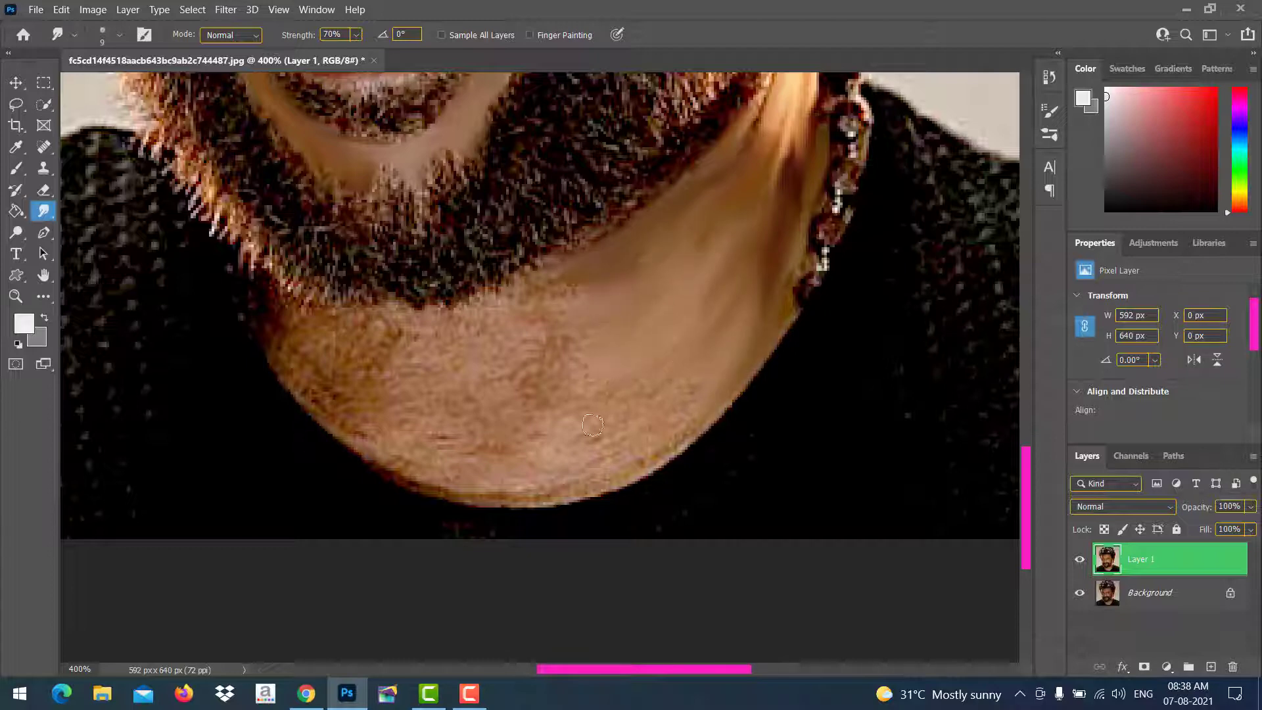
pyautogui.moveTo(688, 419); pyautogui.dragTo(591, 378)
pyautogui.moveTo(506, 296)
pyautogui.mouseDown()
pyautogui.moveTo(572, 295)
pyautogui.moveTo(526, 356)
pyautogui.moveTo(536, 401)
pyautogui.moveTo(517, 451)
pyautogui.moveTo(549, 472)
pyautogui.moveTo(539, 494)
pyautogui.moveTo(429, 474)
pyautogui.moveTo(301, 397)
pyautogui.moveTo(323, 365)
pyautogui.moveTo(303, 339)
pyautogui.moveTo(427, 393)
pyautogui.moveTo(357, 378)
pyautogui.moveTo(458, 442)
pyautogui.moveTo(493, 338)
pyautogui.moveTo(388, 352)
pyautogui.moveTo(437, 415)
pyautogui.moveTo(507, 445)
pyautogui.mouseUp()
# Enlarge the Smudge brush to 25 and fit the whole portrait in view.
pyautogui.press(']')
pyautogui.press(']')
pyautogui.press(']')
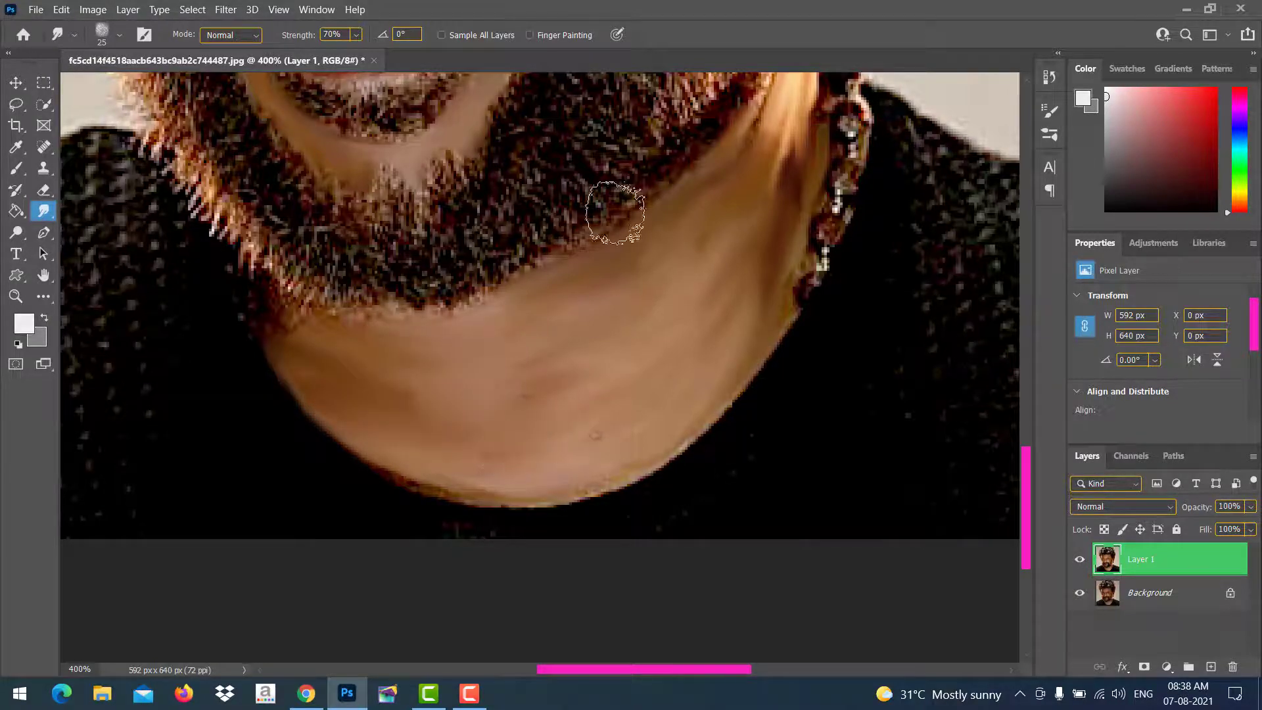
pyautogui.scroll(10, 749, 544)
pyautogui.hotkey('ctrl', '1')
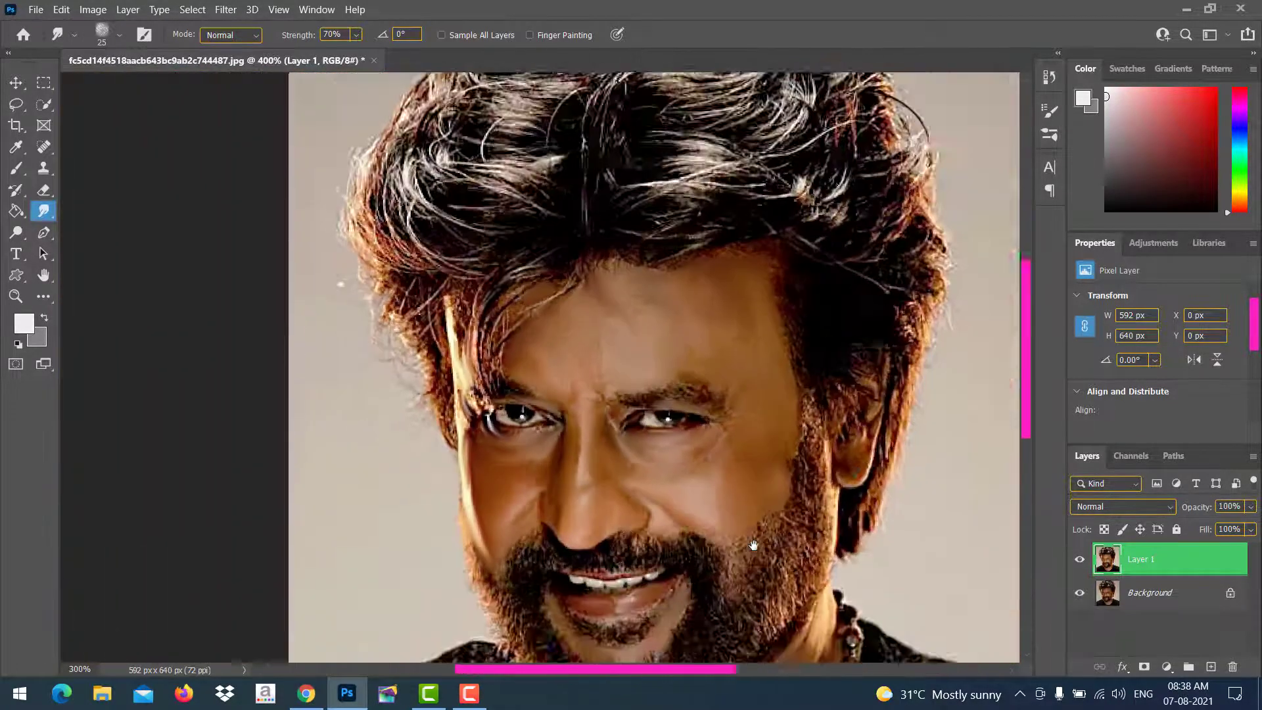
# Run Select Subject so a marquee traces the man's outline on Layer 1.
pyautogui.click(225, 10)
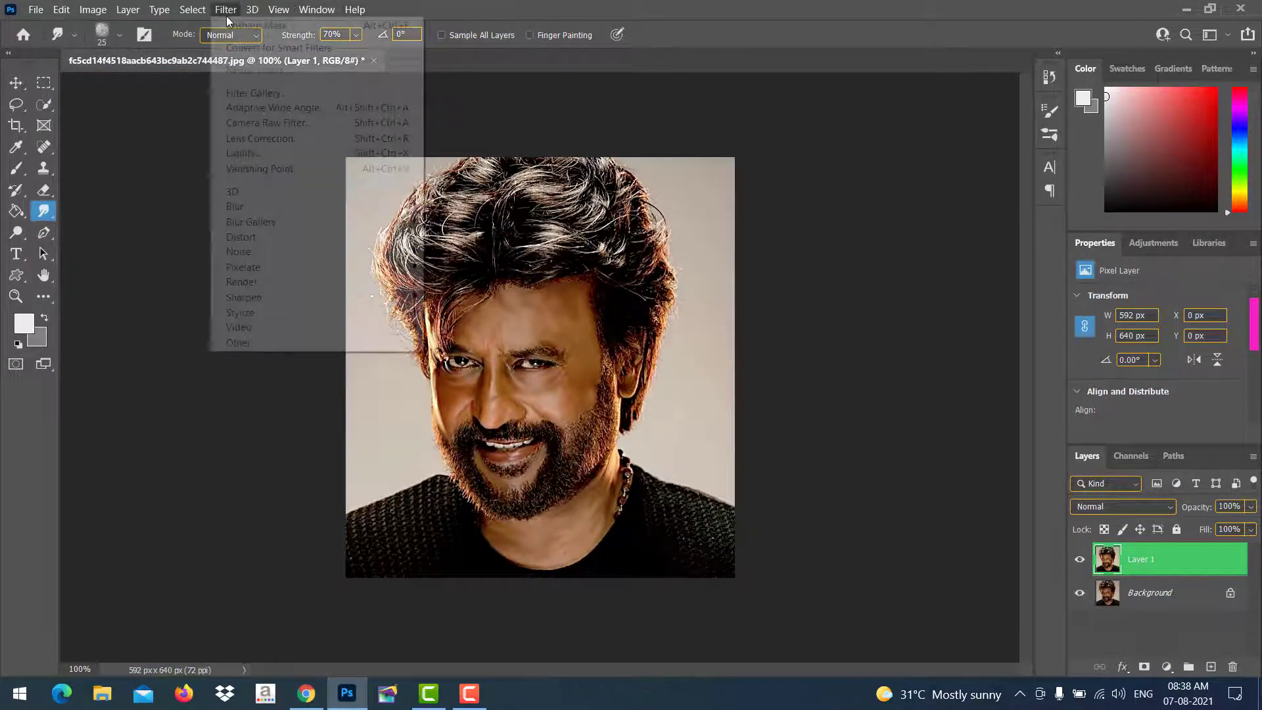
pyautogui.moveTo(192, 9)
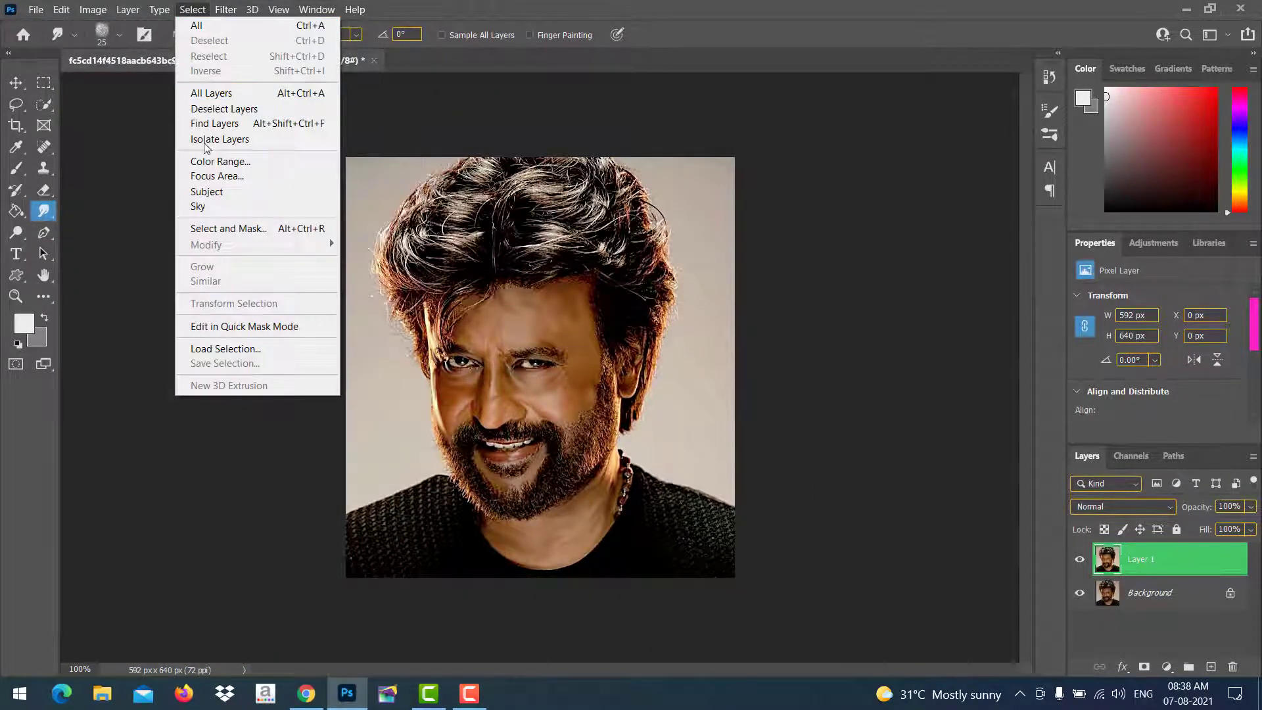
pyautogui.click(219, 192)
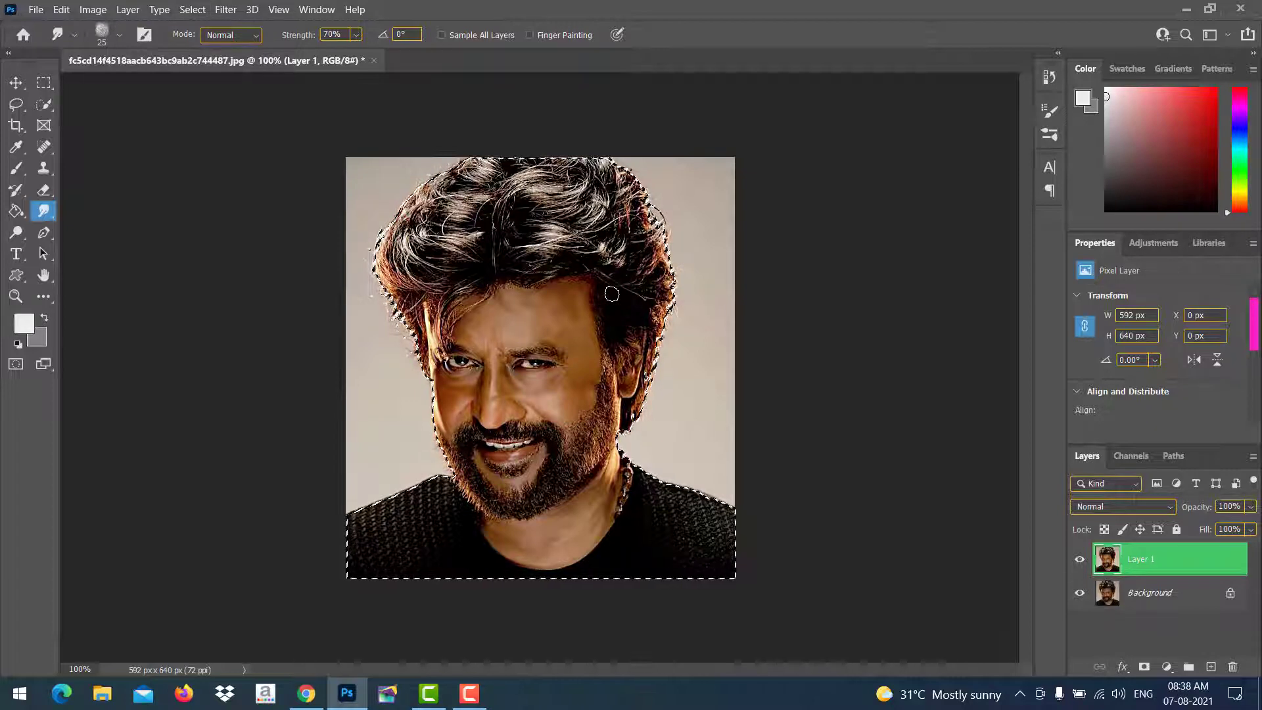
pyautogui.hotkey('ctrl', '+')
pyautogui.hotkey('ctrl', '+')
pyautogui.hotkey('ctrl', '+')
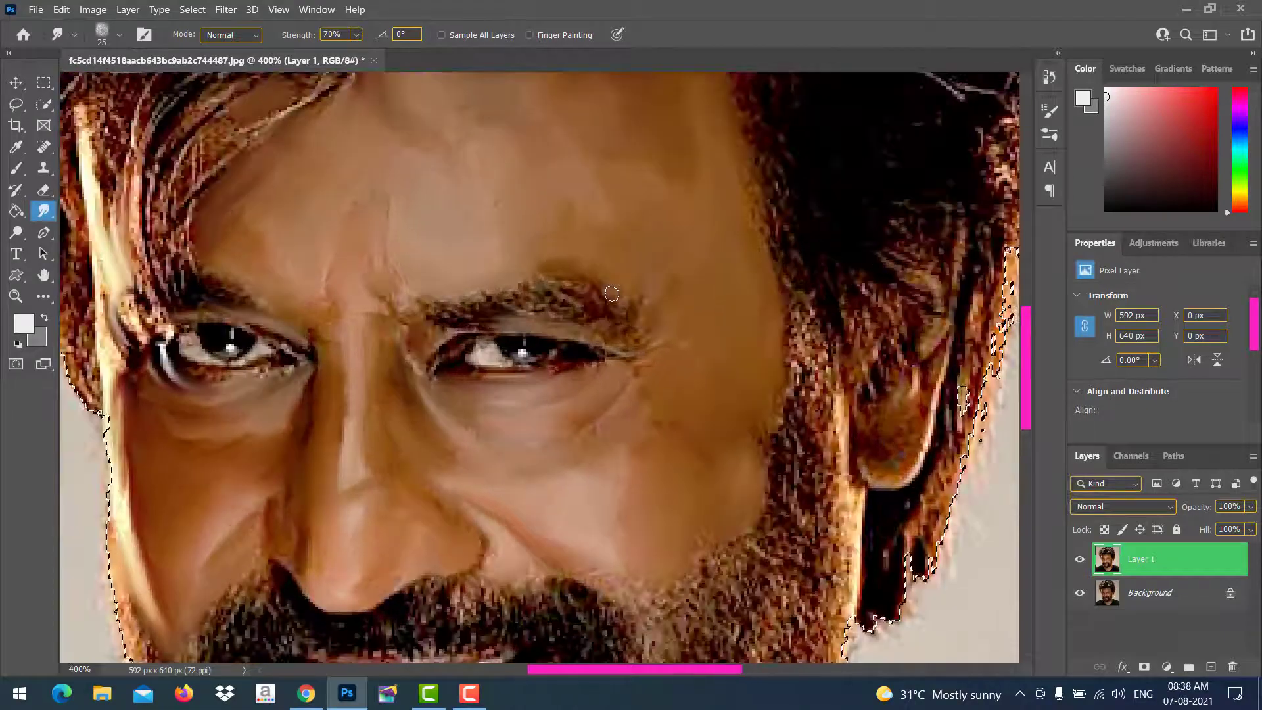
# Switch to the Quick Selection tool and inspect the selection edges around the eyes and hair.
pyautogui.moveTo(690, 301); pyautogui.dragTo(702, 243)
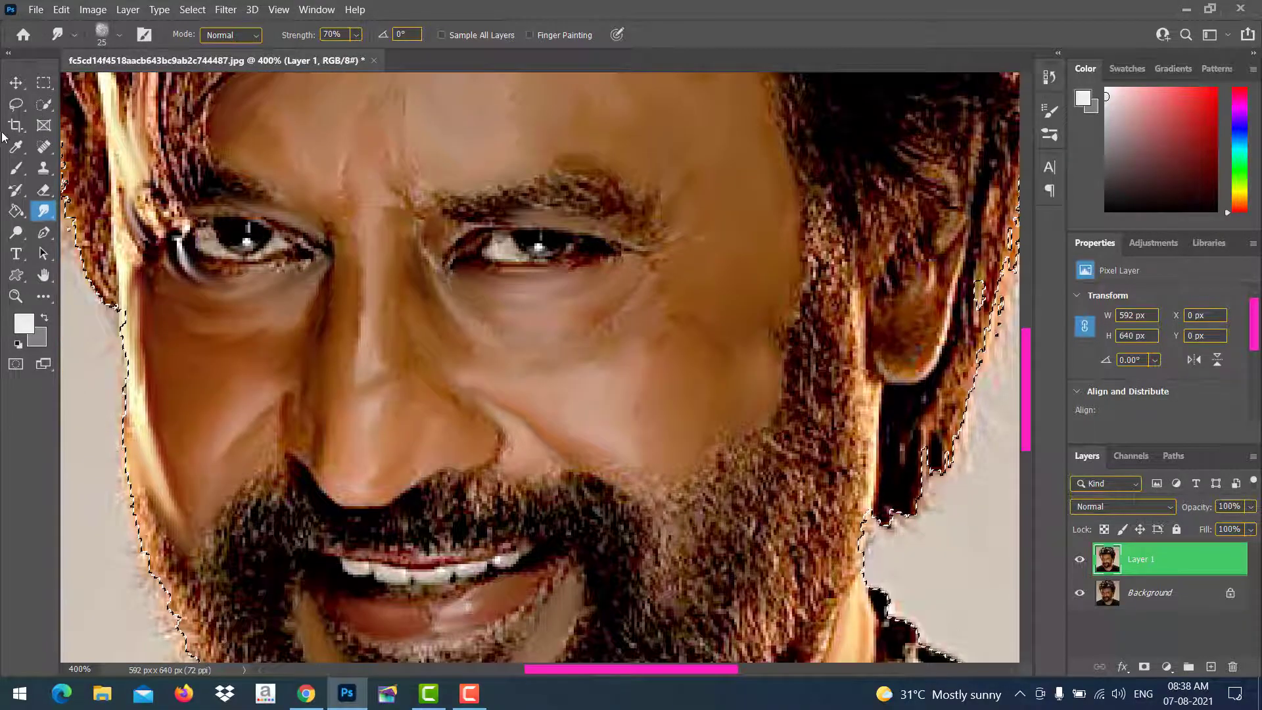
pyautogui.click(44, 103)
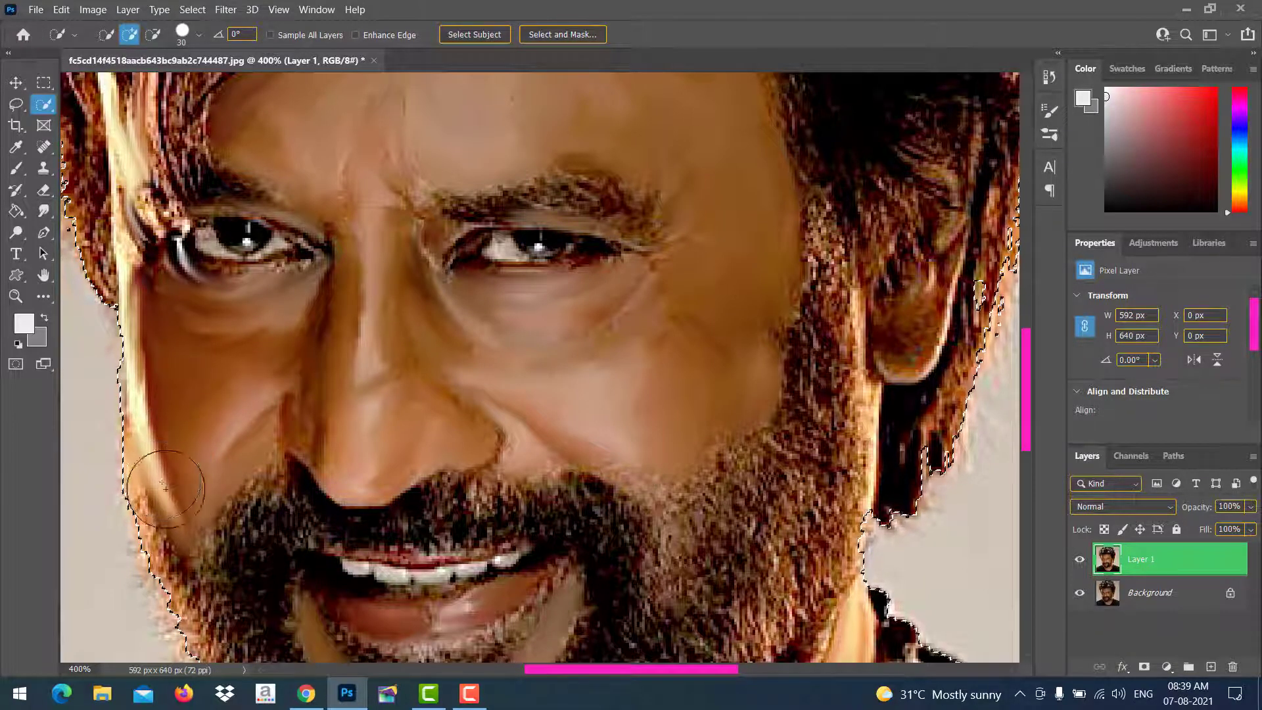
pyautogui.moveTo(653, 405); pyautogui.dragTo(459, 350)
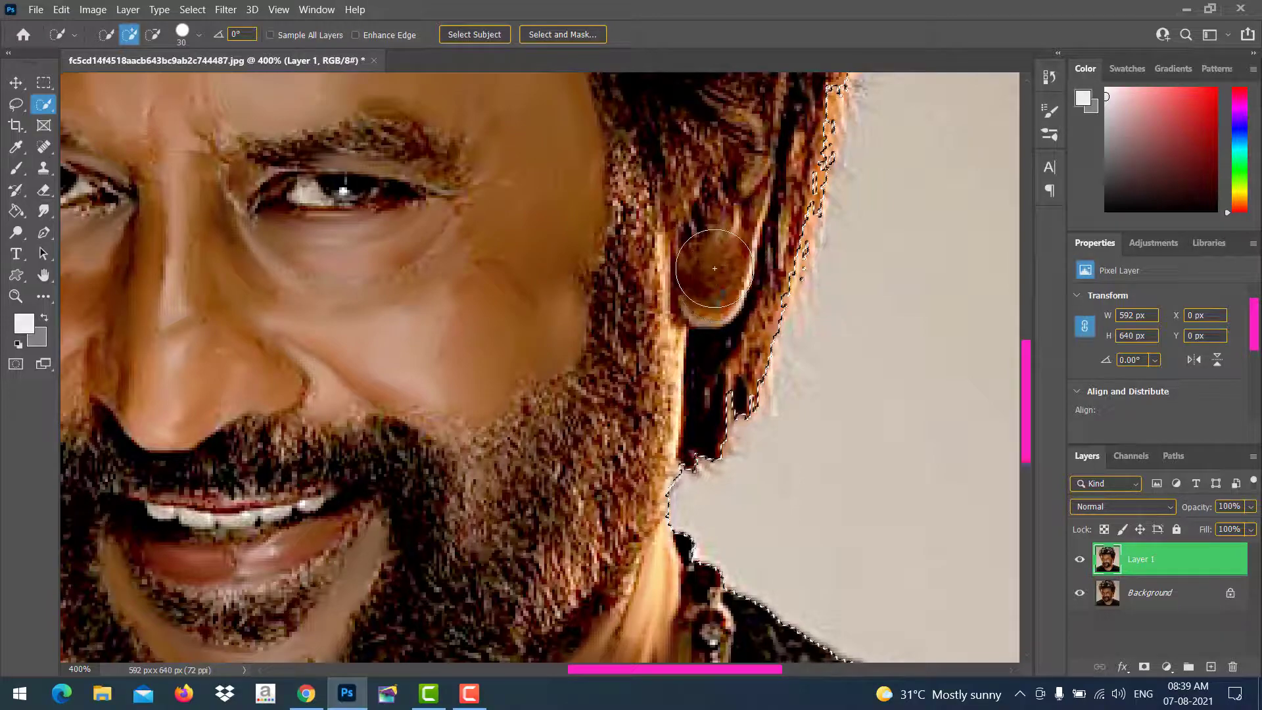
pyautogui.hotkey('ctrl', '-')
pyautogui.moveTo(568, 372); pyautogui.dragTo(743, 486)
pyautogui.moveTo(651, 335); pyautogui.dragTo(695, 110)
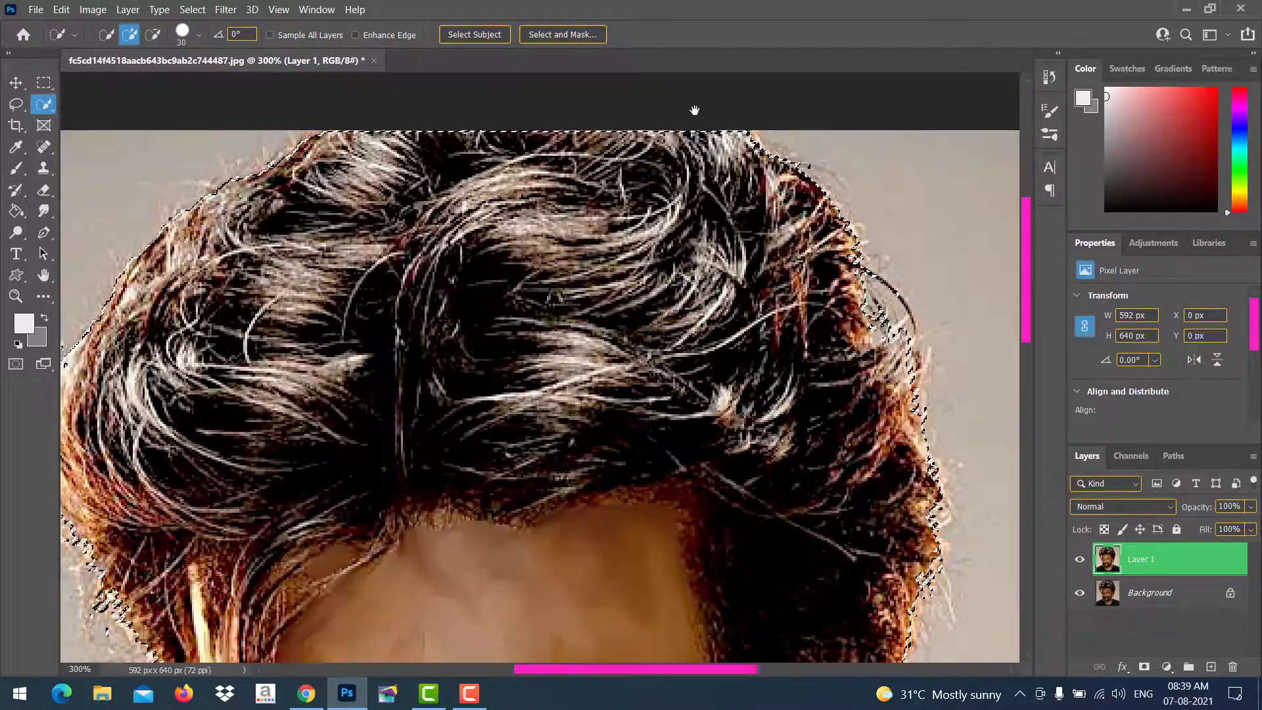
pyautogui.scroll(-10, 690, 347)
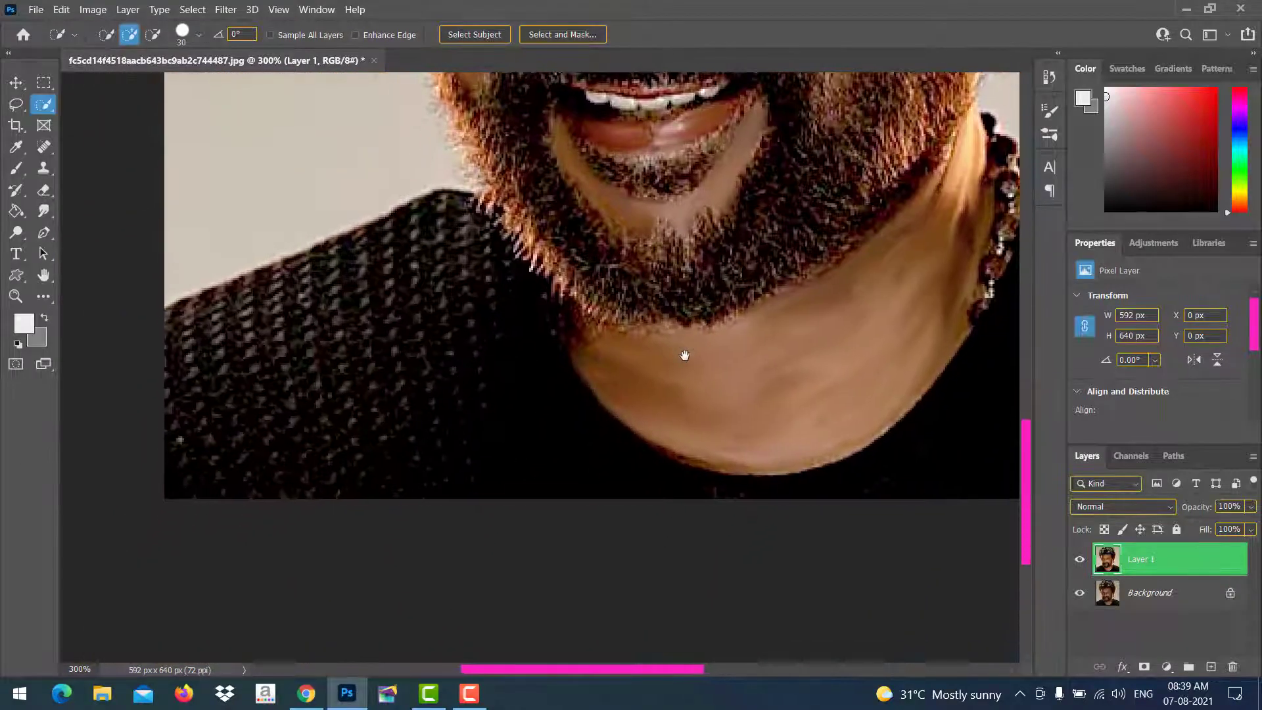
pyautogui.scroll(3, 685, 355)
# Copy the selected figure onto a new Layer 2 with Ctrl+J.
pyautogui.hotkey('ctrl', '1')
pyautogui.hotkey('ctrl', 'a')
pyautogui.hotkey('ctrl', 'j')
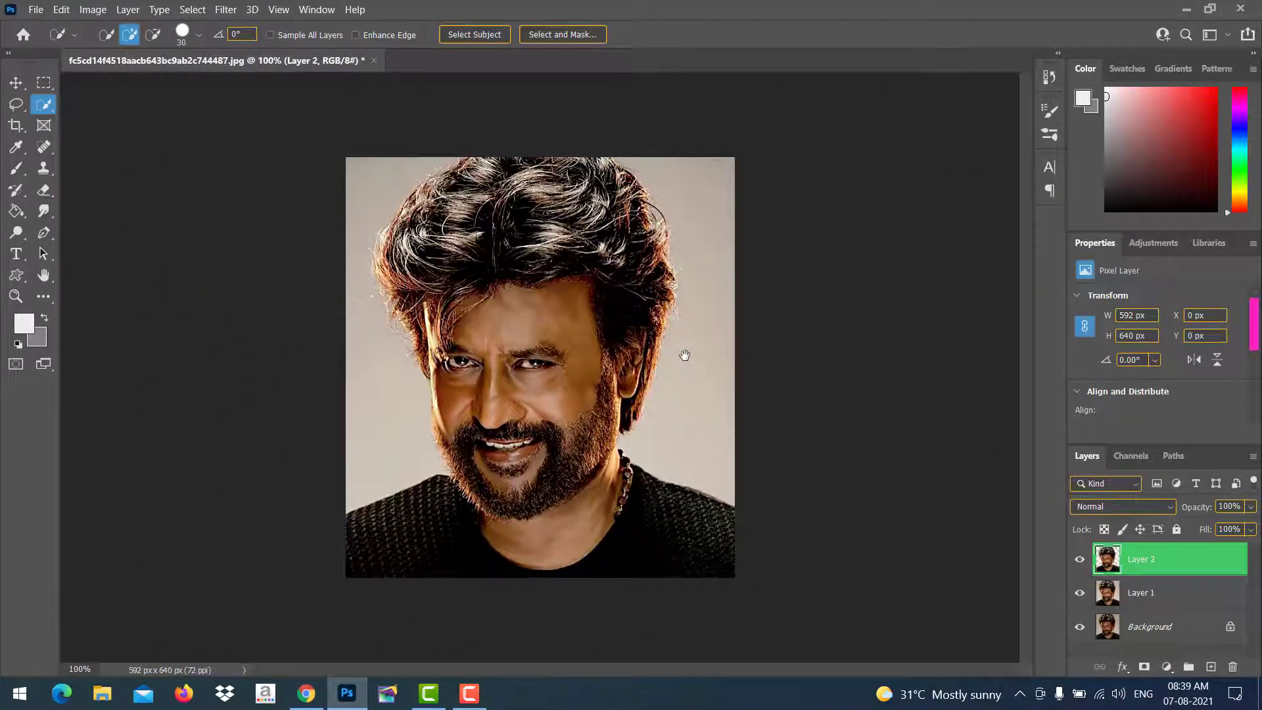
# Boost Layer 2's contrast with Levels: input 18, 1.00, 220 and output 7–237.
pyautogui.hotkey('ctrl', '+')
pyautogui.hotkey('ctrl', '-')
pyautogui.hotkey('ctrl', 'l')
pyautogui.click(879, 281)
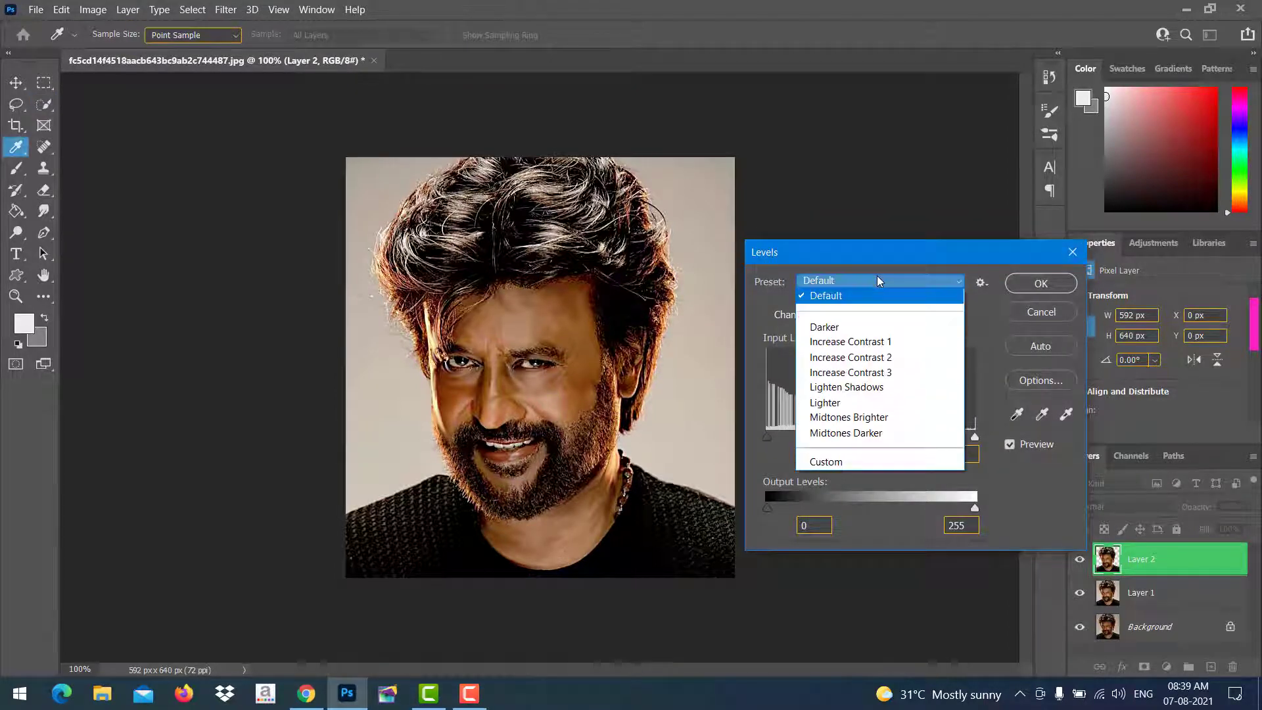
pyautogui.click(879, 281)
pyautogui.moveTo(975, 439); pyautogui.dragTo(946, 439)
pyautogui.moveTo(768, 439); pyautogui.dragTo(782, 438)
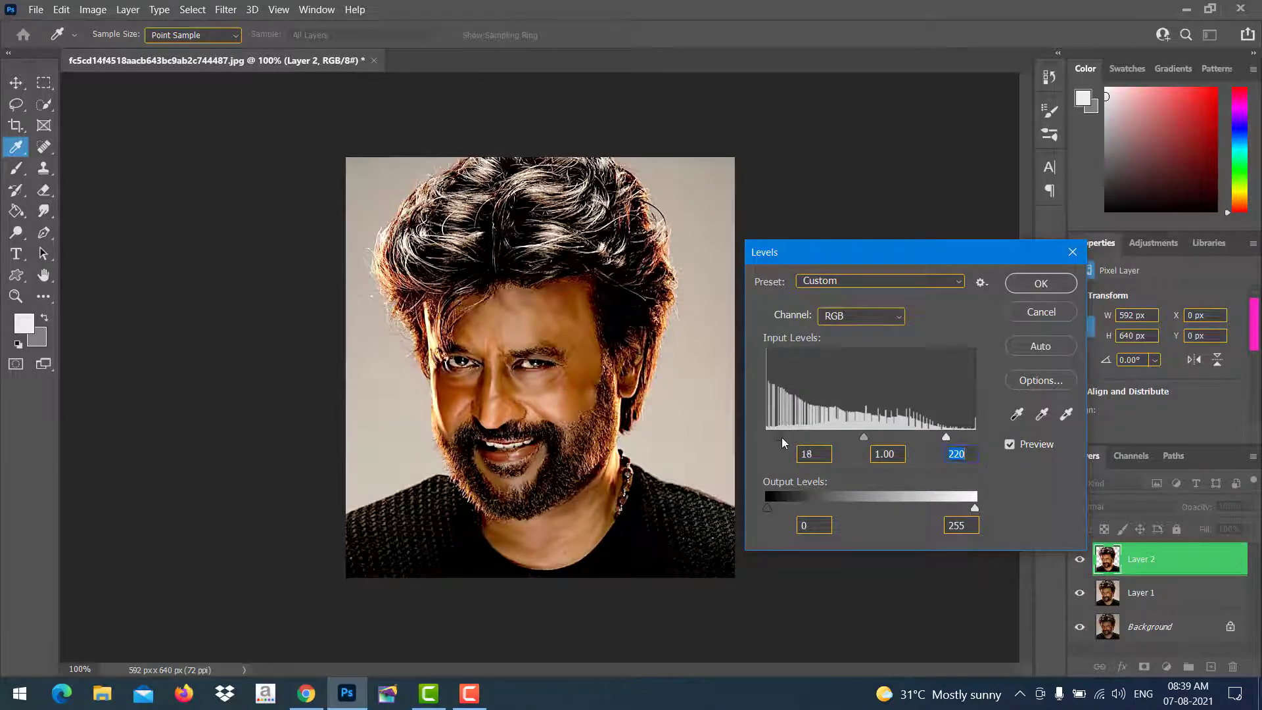
pyautogui.moveTo(768, 507)
pyautogui.mouseDown()
pyautogui.moveTo(793, 509)
pyautogui.moveTo(773, 510)
pyautogui.mouseUp()
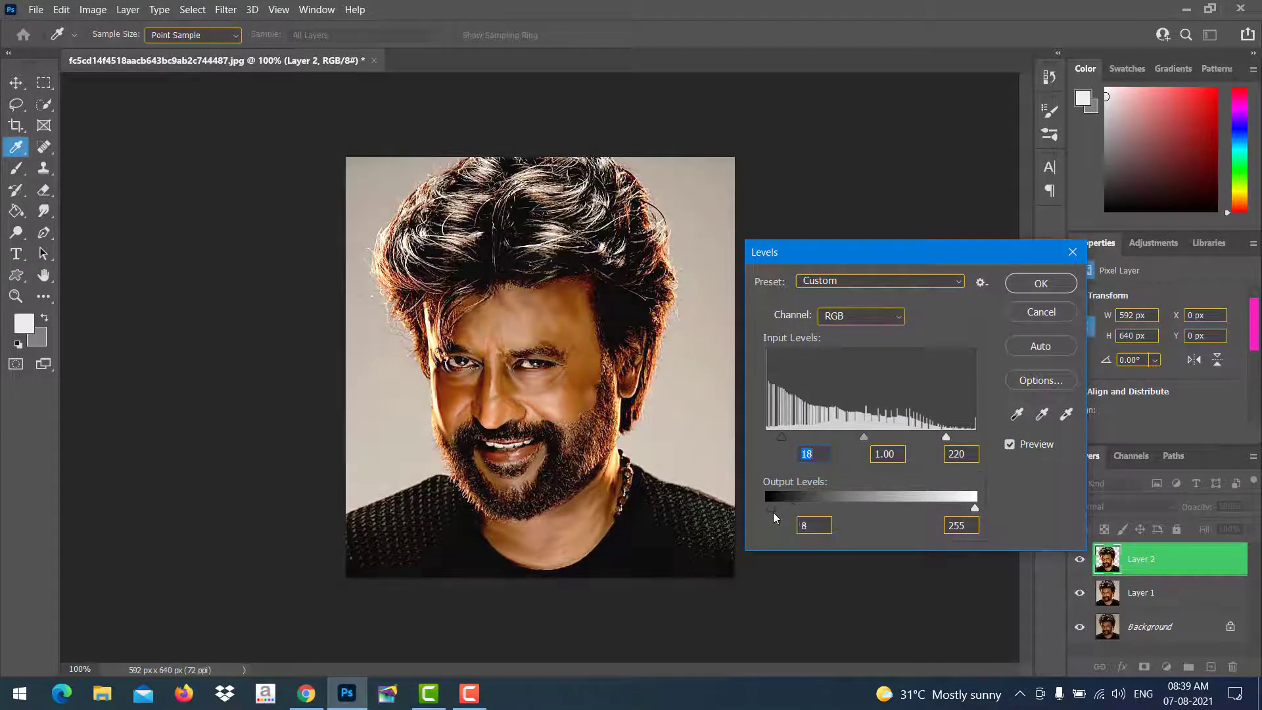
pyautogui.moveTo(975, 508); pyautogui.dragTo(962, 510)
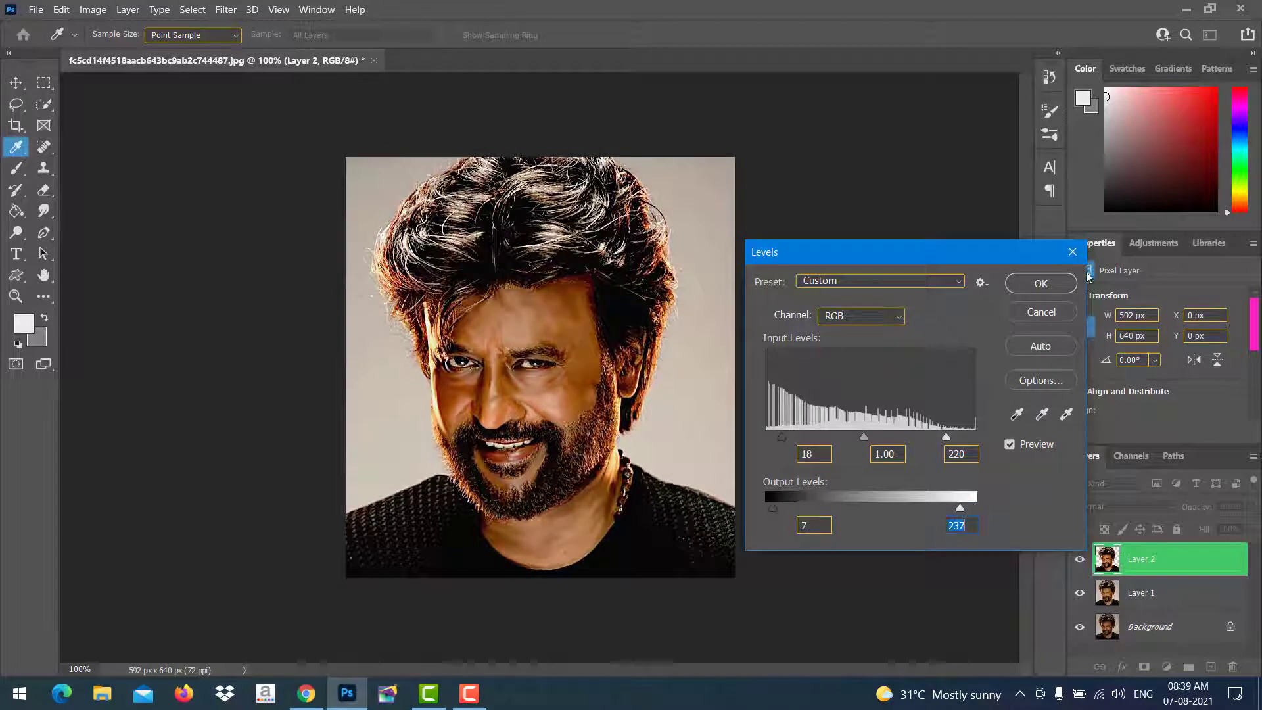
pyautogui.click(1041, 283)
# Reopen Levels and set the Blue black input to 28 and Green input to 29–210.
pyautogui.press('w')
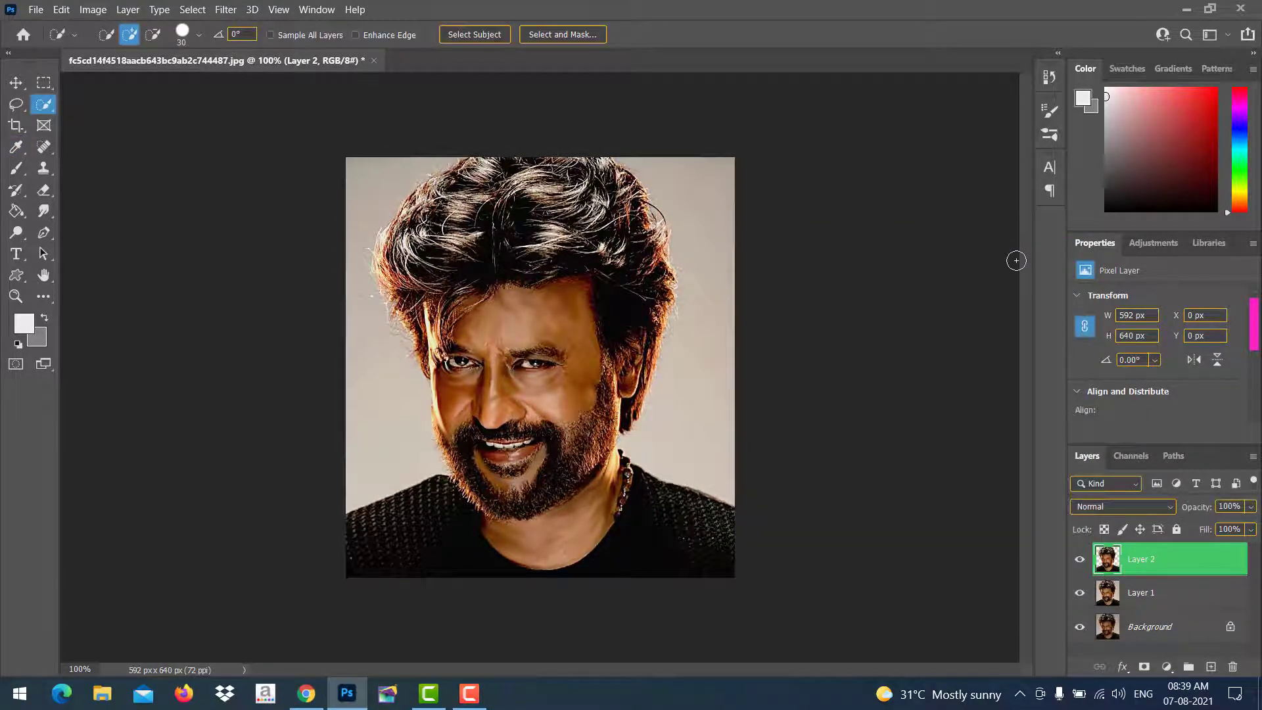
pyautogui.hotkey('ctrl', 'l')
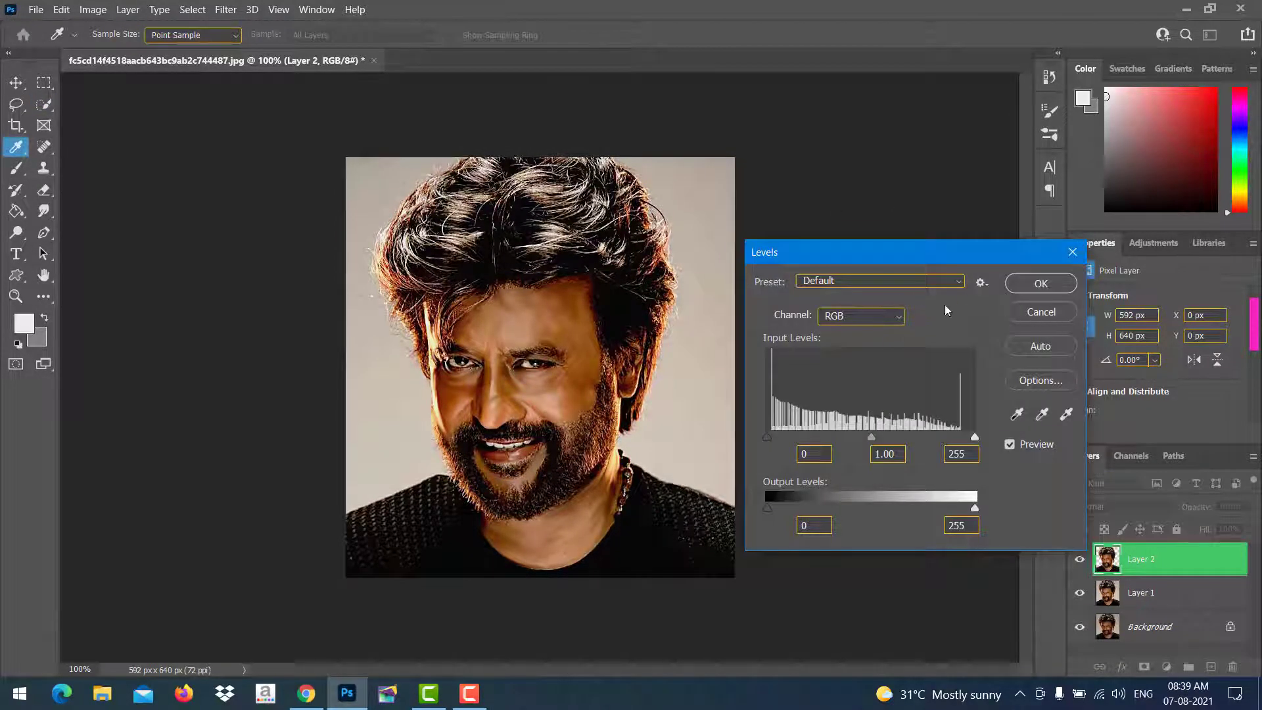
pyautogui.click(901, 318)
pyautogui.click(901, 317)
pyautogui.click(900, 318)
pyautogui.click(853, 382)
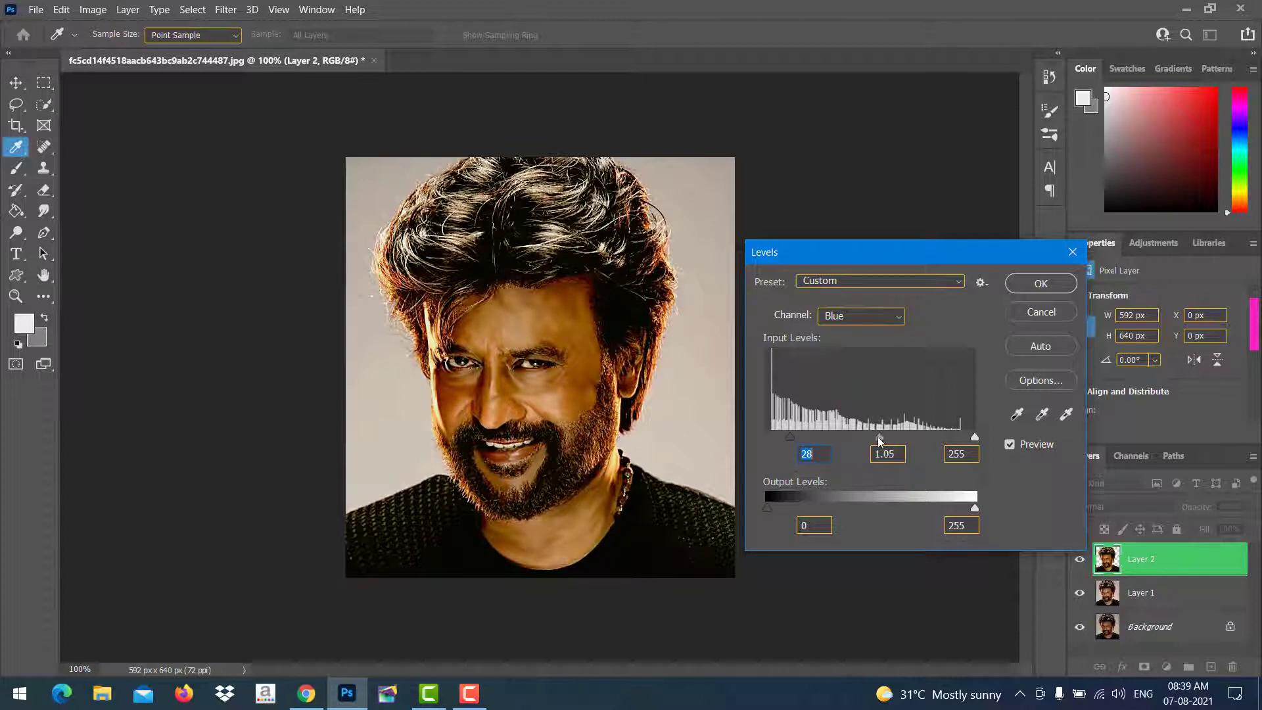
pyautogui.click(862, 319)
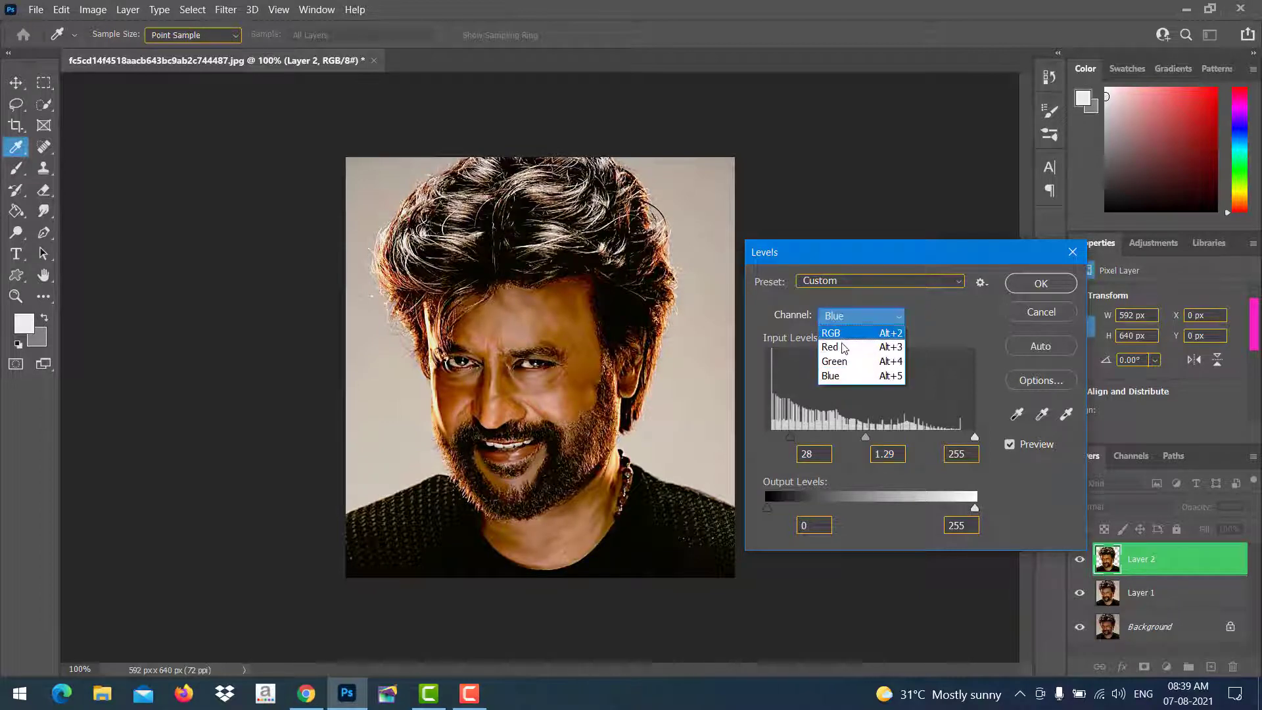
pyautogui.click(839, 370)
pyautogui.press('Up')
pyautogui.moveTo(974, 438); pyautogui.dragTo(938, 438)
pyautogui.moveTo(767, 437); pyautogui.dragTo(857, 442)
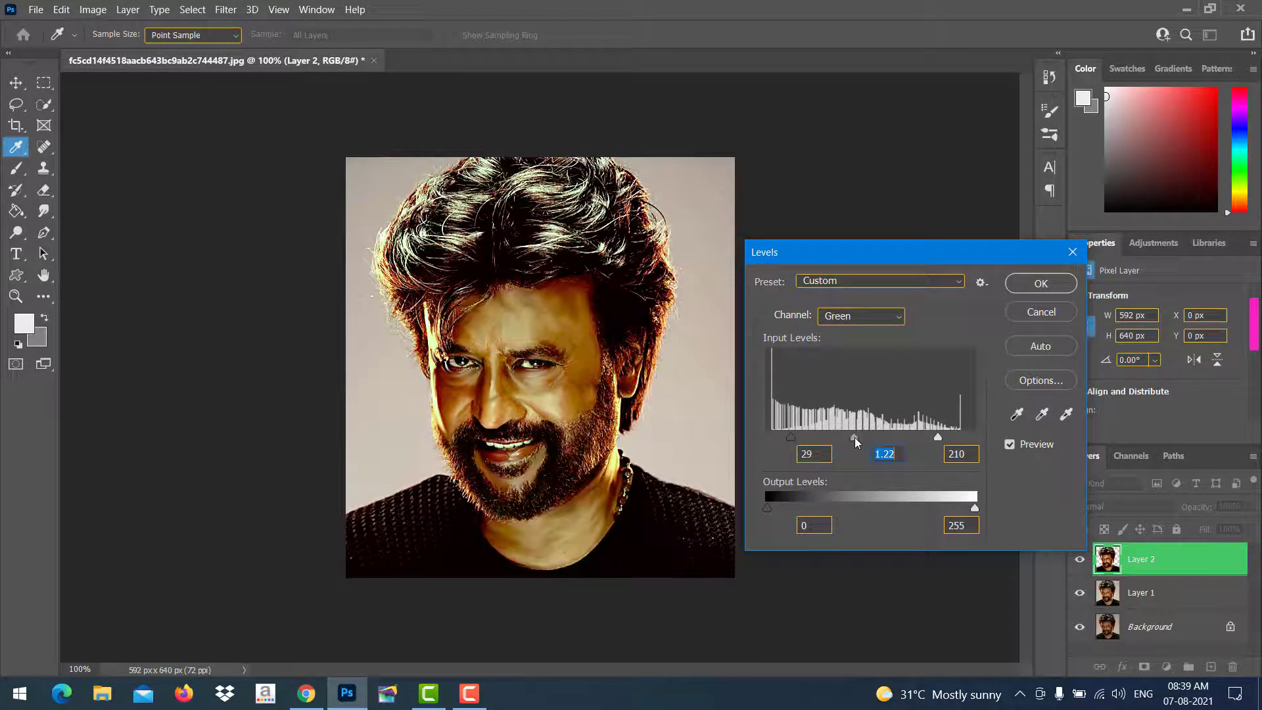
# Set the Red channel input to 27, 1.26, 222 and apply the colour grade.
pyautogui.click(853, 317)
pyautogui.click(849, 343)
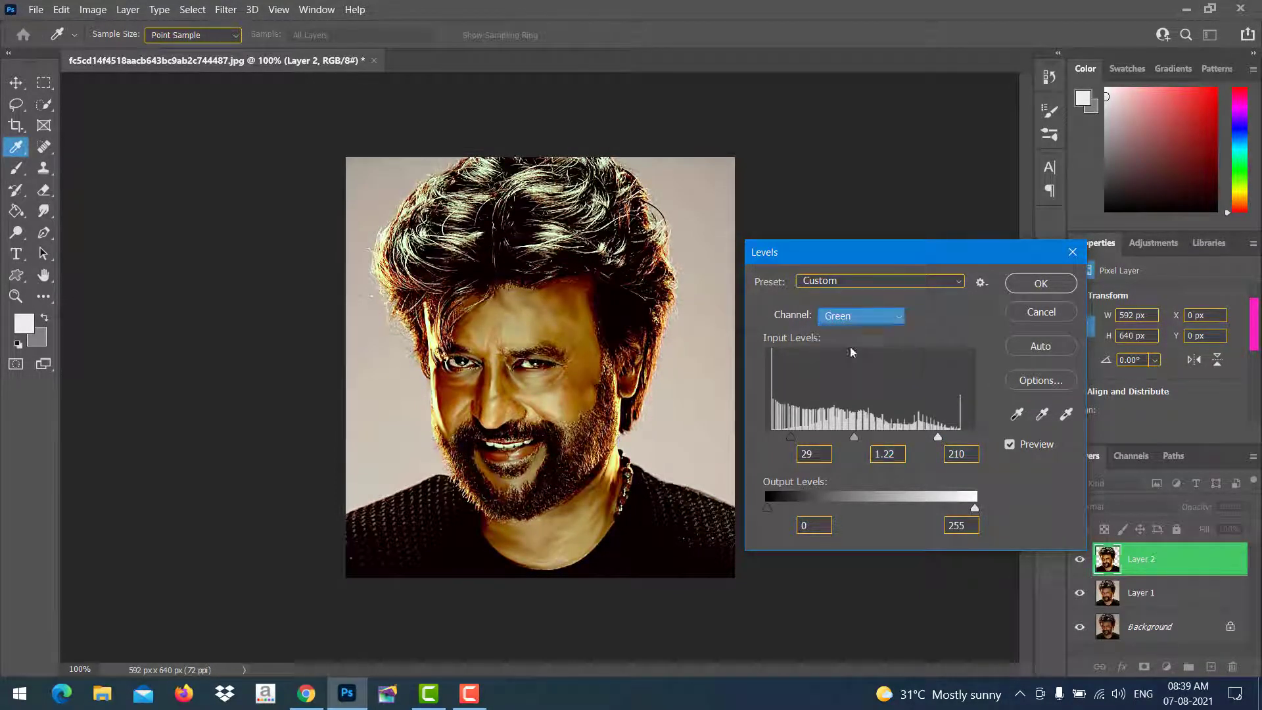
pyautogui.click(856, 443)
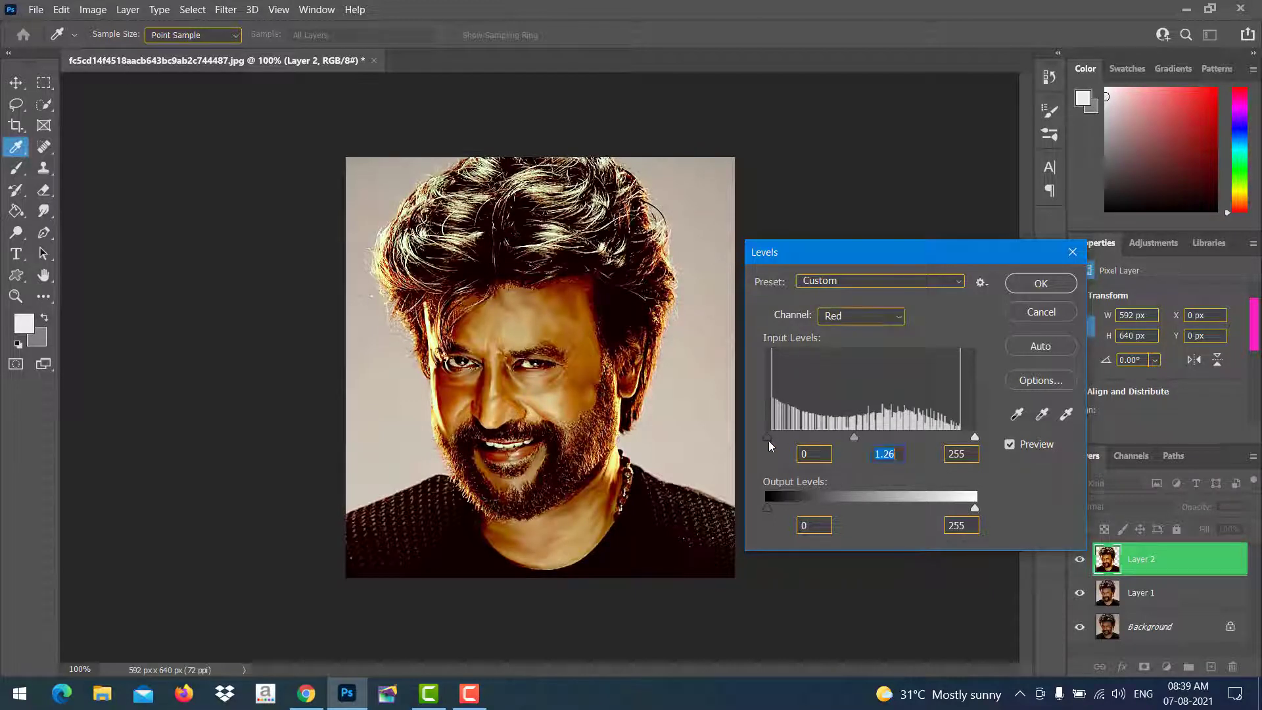
pyautogui.moveTo(778, 442); pyautogui.dragTo(794, 442)
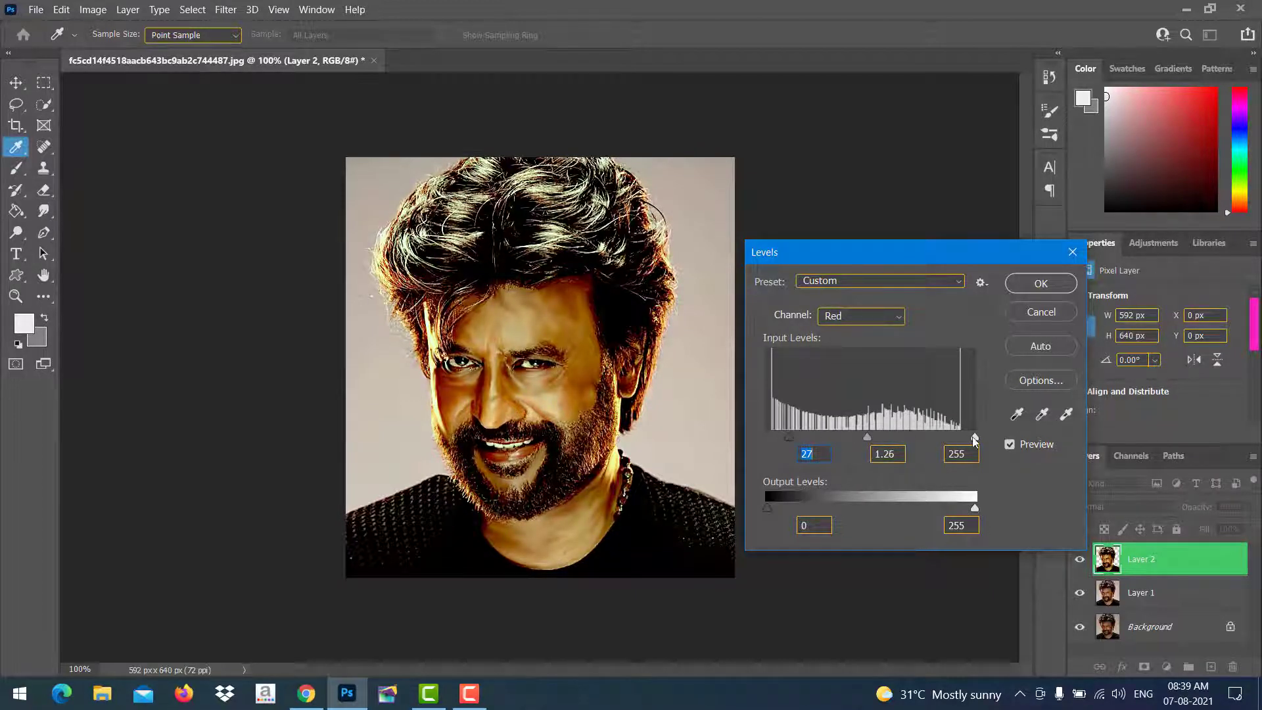
pyautogui.moveTo(975, 440); pyautogui.dragTo(953, 439)
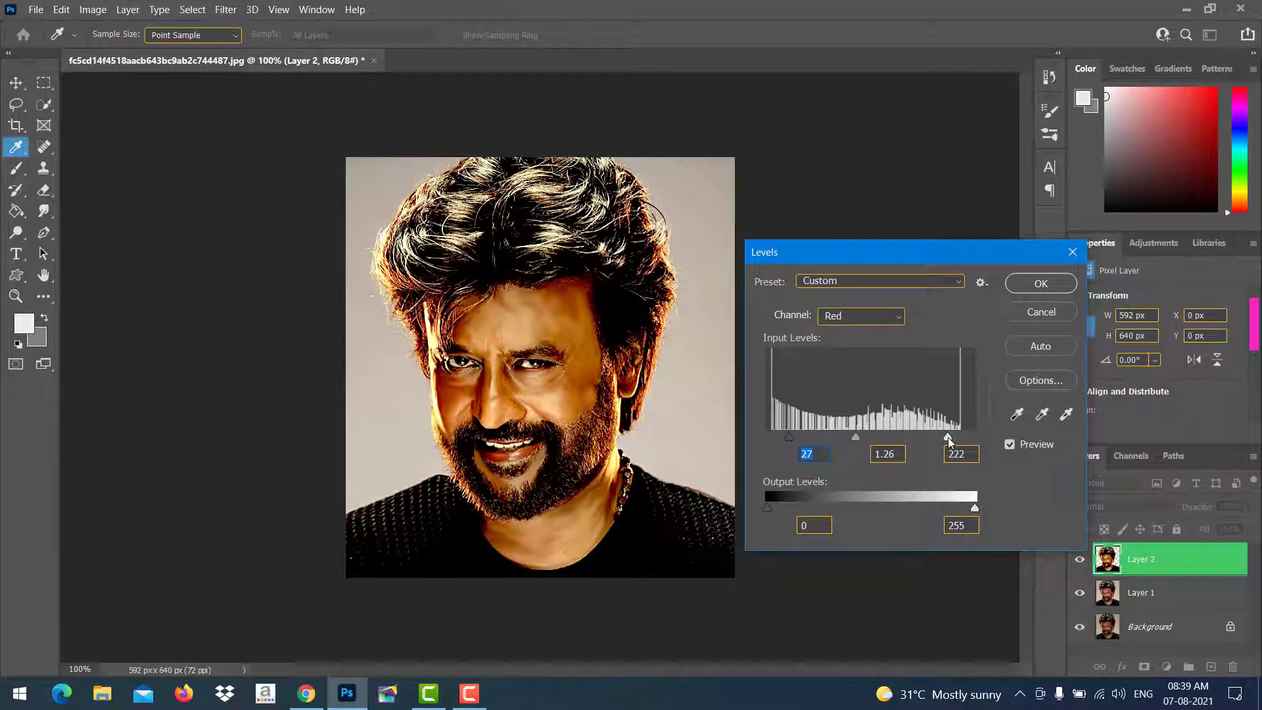
pyautogui.click(948, 437)
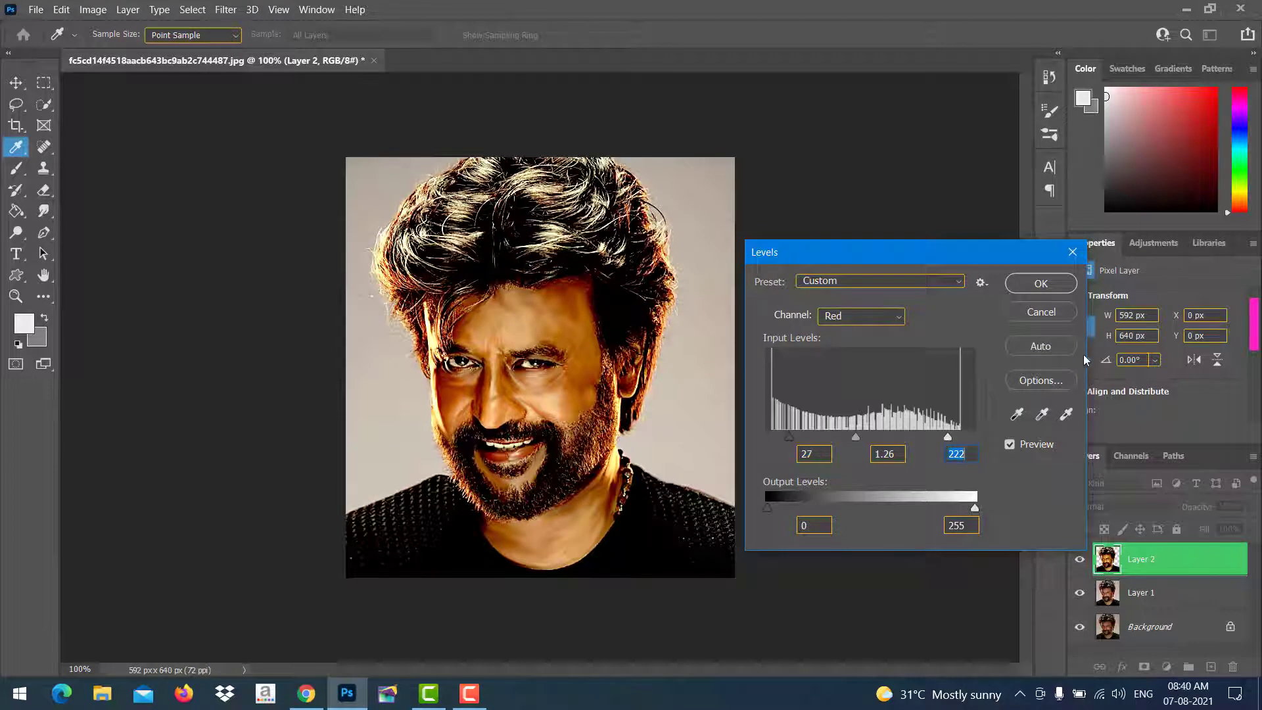
pyautogui.click(1045, 284)
pyautogui.press('w')
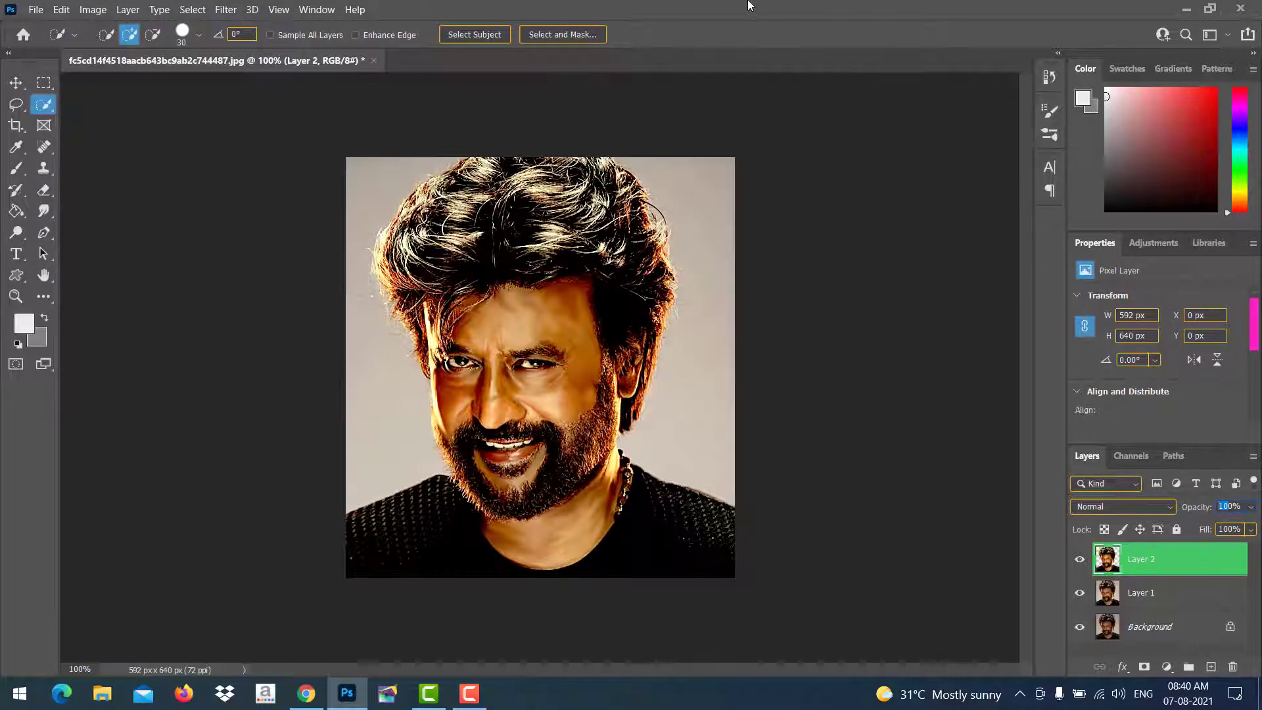
# Add a new empty Layer 3 directly above Layer 1.
pyautogui.hotkey('ctrl', '+')
pyautogui.hotkey('ctrl', '+')
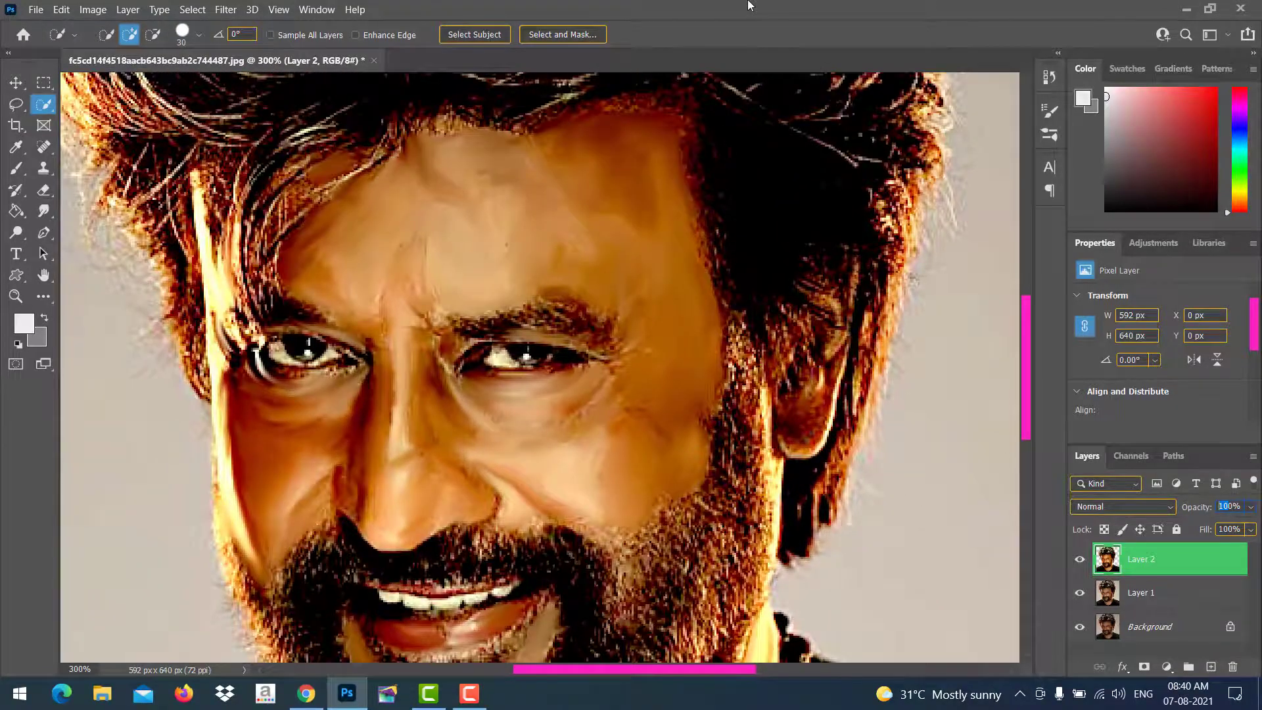
pyautogui.hotkey('ctrl', '+')
pyautogui.hotkey('ctrl', '-')
pyautogui.hotkey('ctrl', '-')
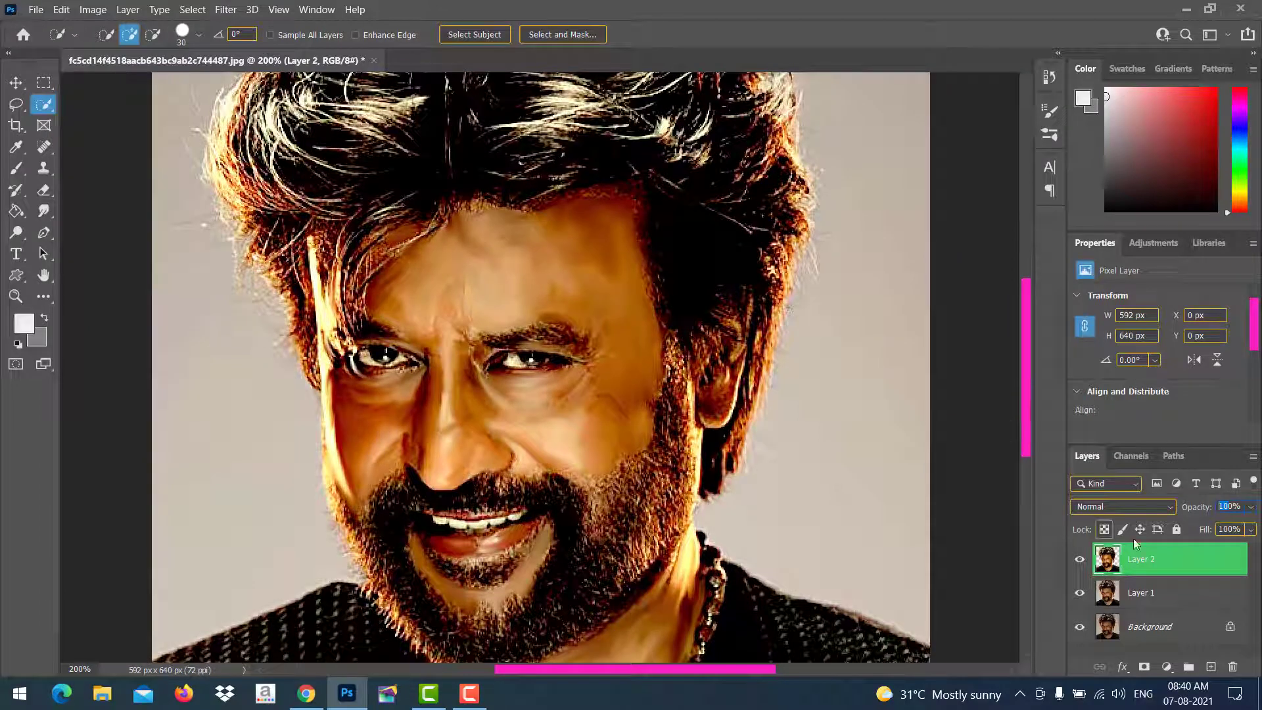
pyautogui.click(1184, 594)
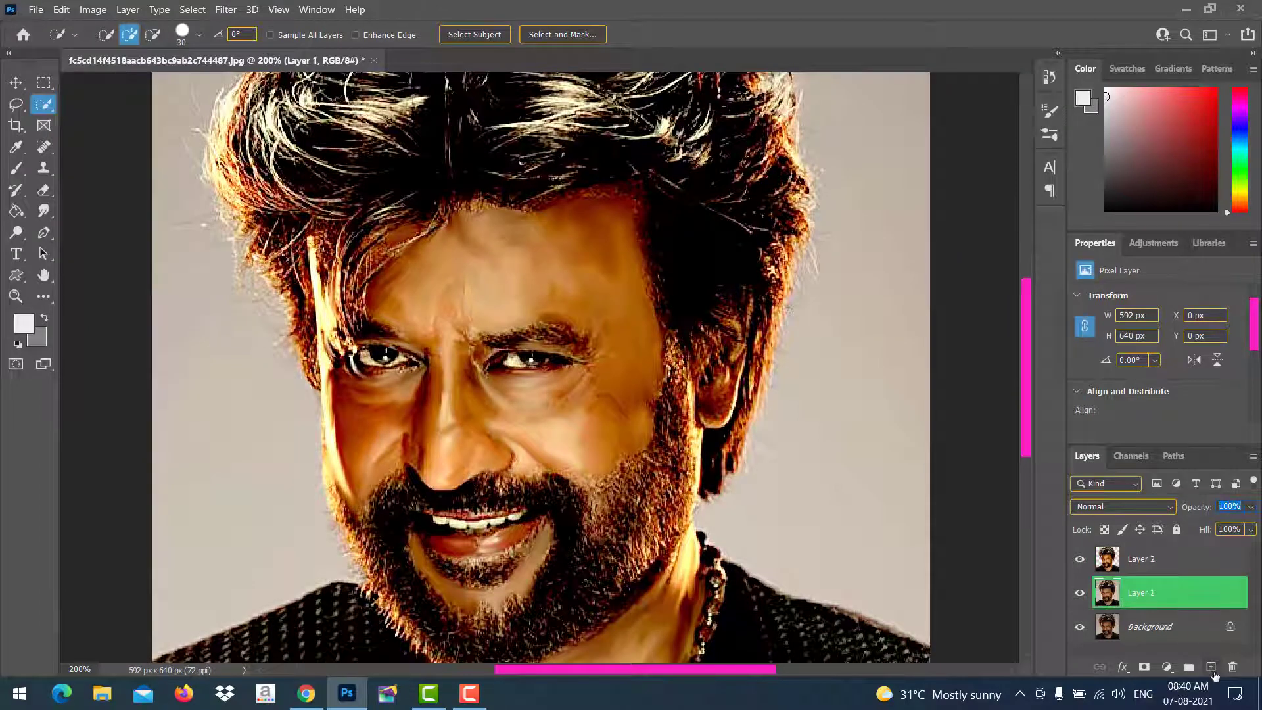
pyautogui.hotkey('ctrl', 'shift', 'alt', 'n')
pyautogui.hotkey('ctrl', '-')
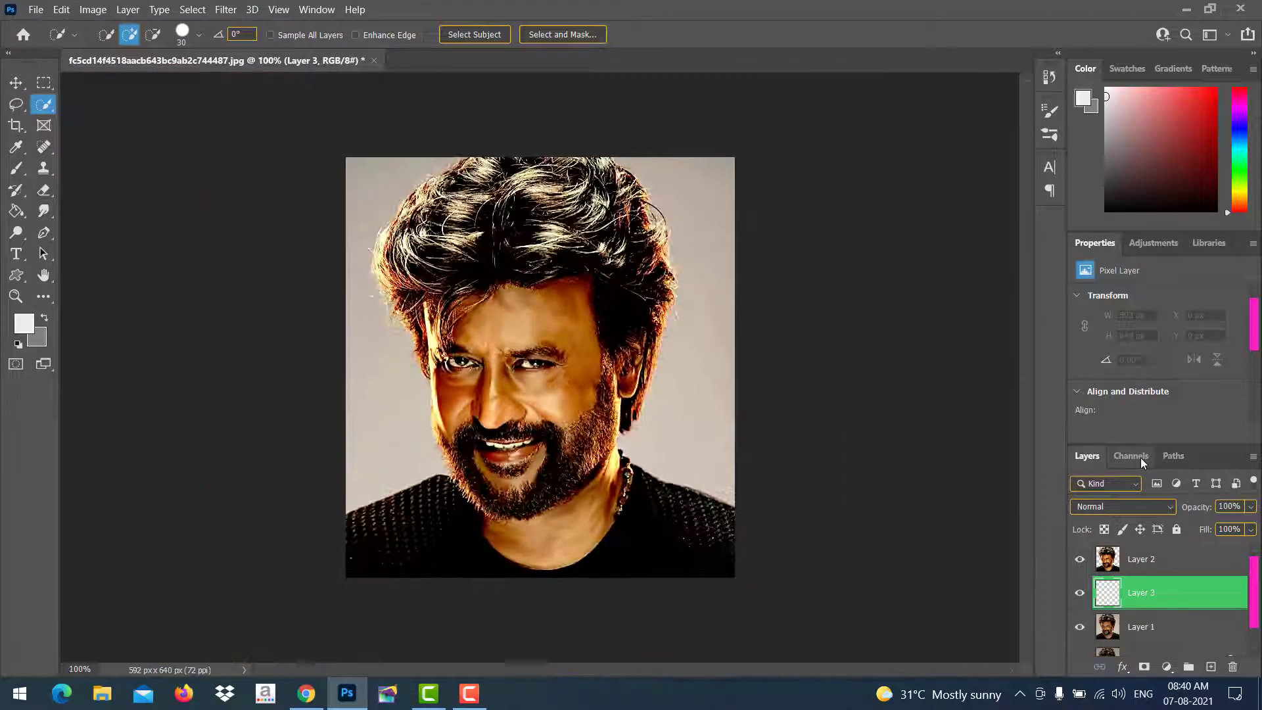
# Set the foreground colour to bright yellow #deff00 with full saturation and brightness.
pyautogui.click(23, 324)
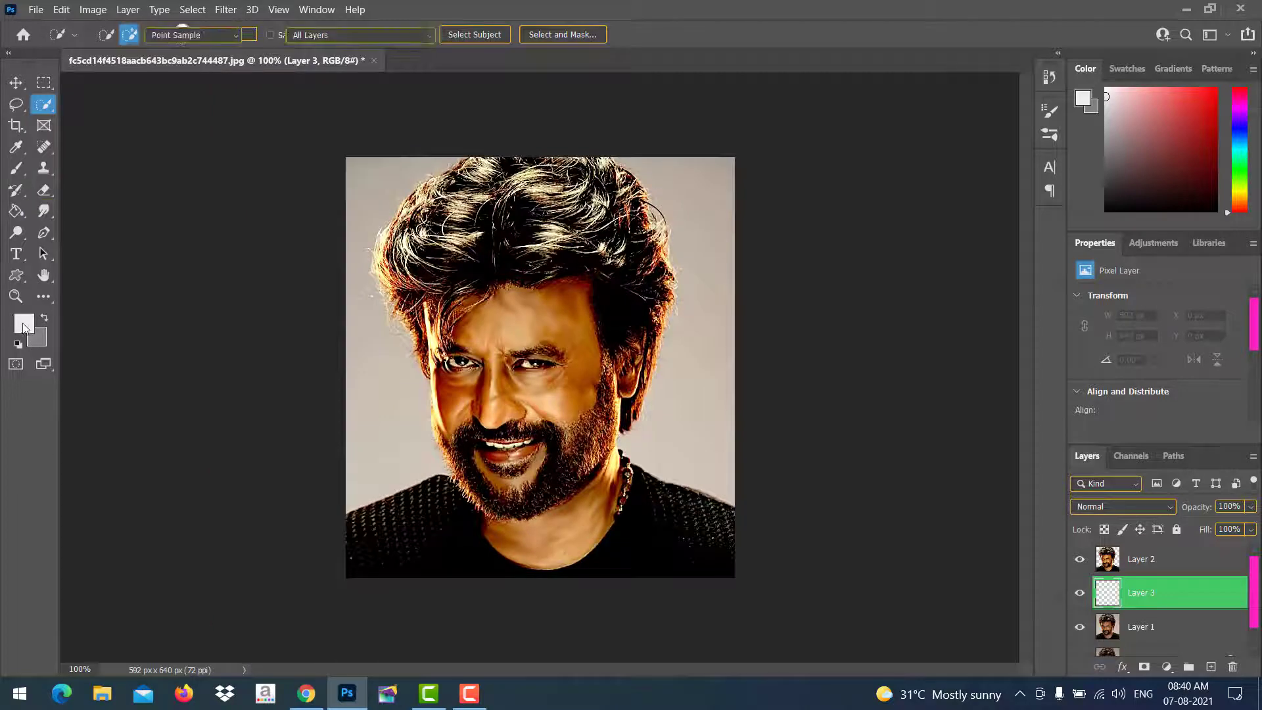
pyautogui.click(286, 350)
pyautogui.moveTo(262, 185); pyautogui.dragTo(280, 169)
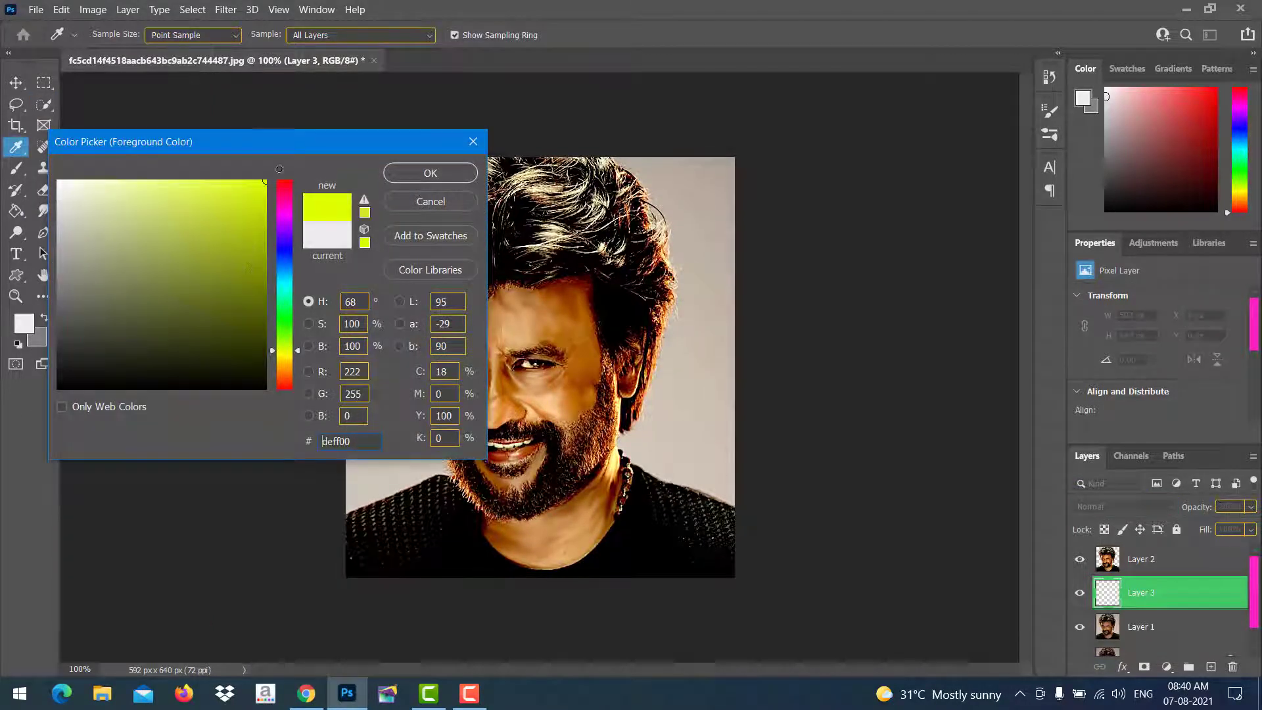
pyautogui.click(408, 174)
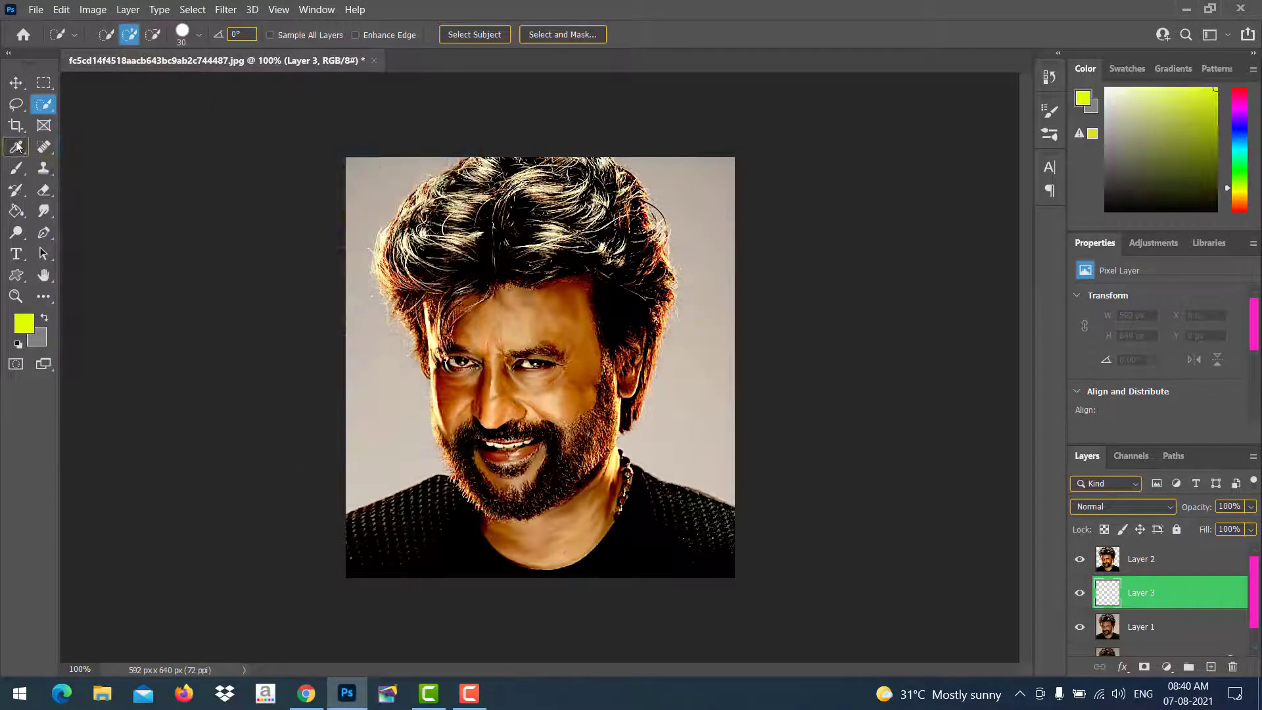
pyautogui.click(16, 168)
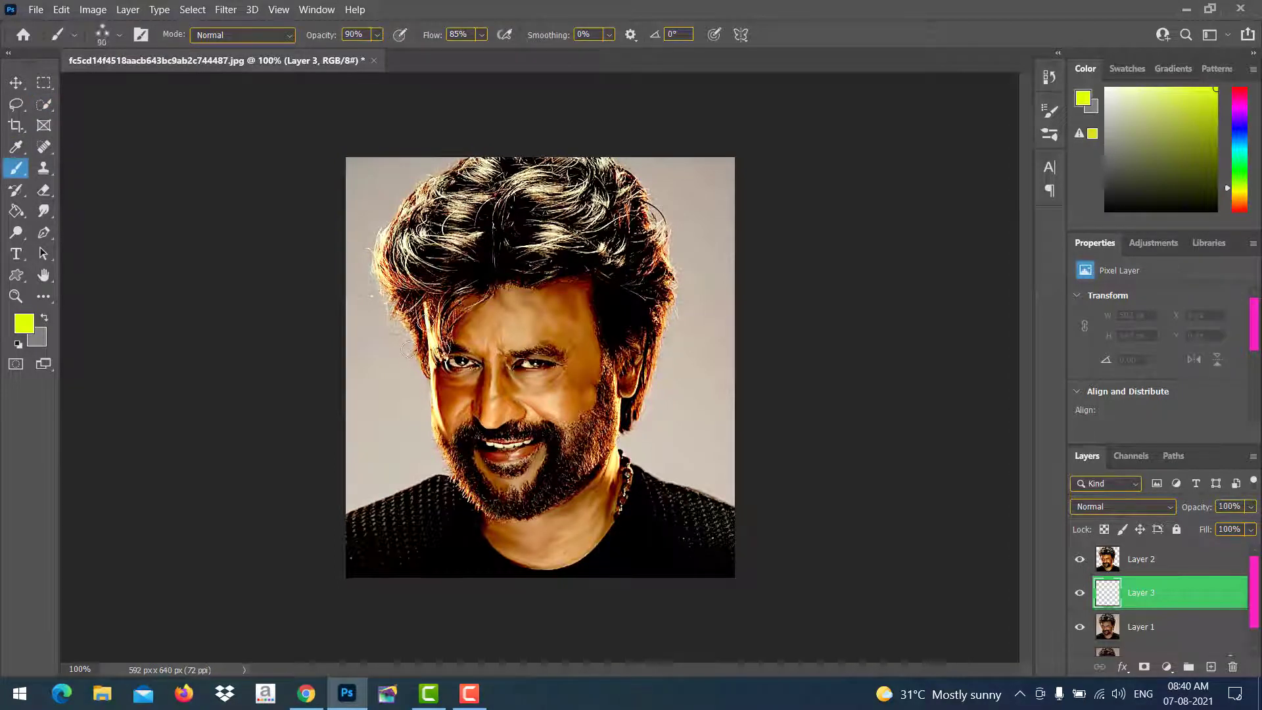
# Brush yellow along the left hair and face, then move Layer 3 above Layer 2 and clip it.
pyautogui.moveTo(408, 349); pyautogui.dragTo(451, 358)
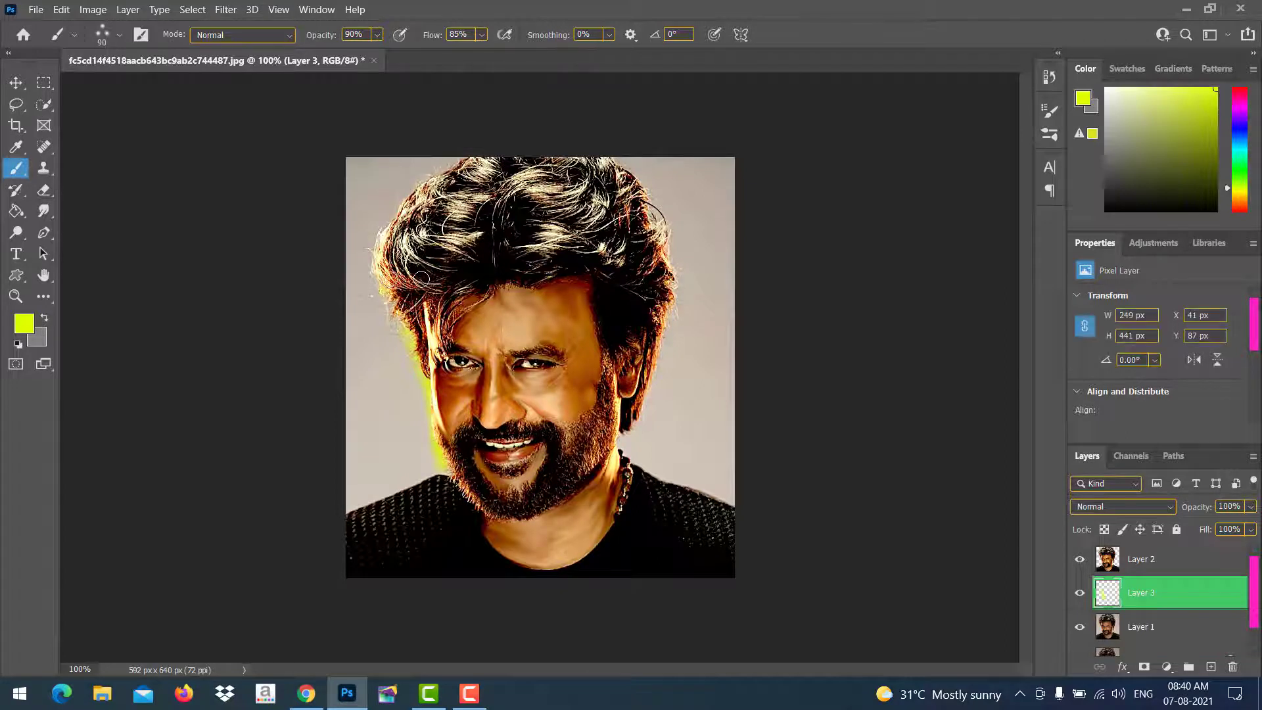
pyautogui.hotkey('ctrl', ']')
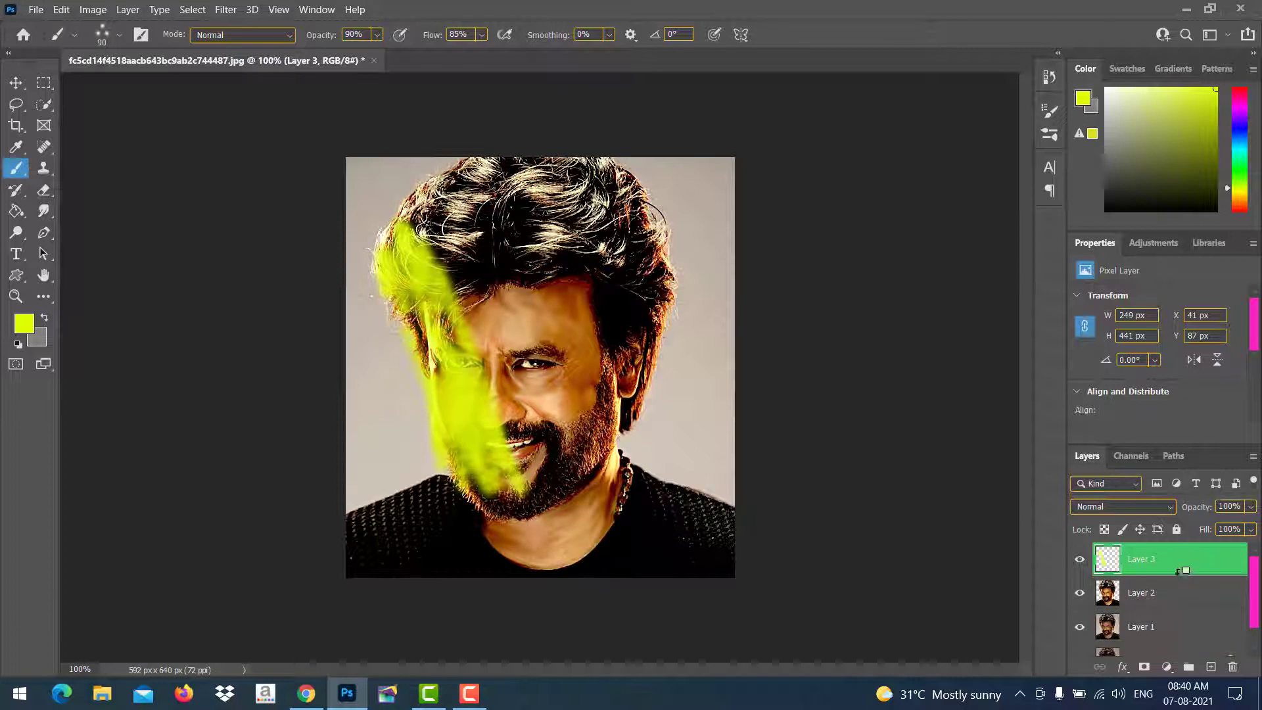
pyautogui.keyDown('alt'); pyautogui.click(1178, 571); pyautogui.keyUp('alt')
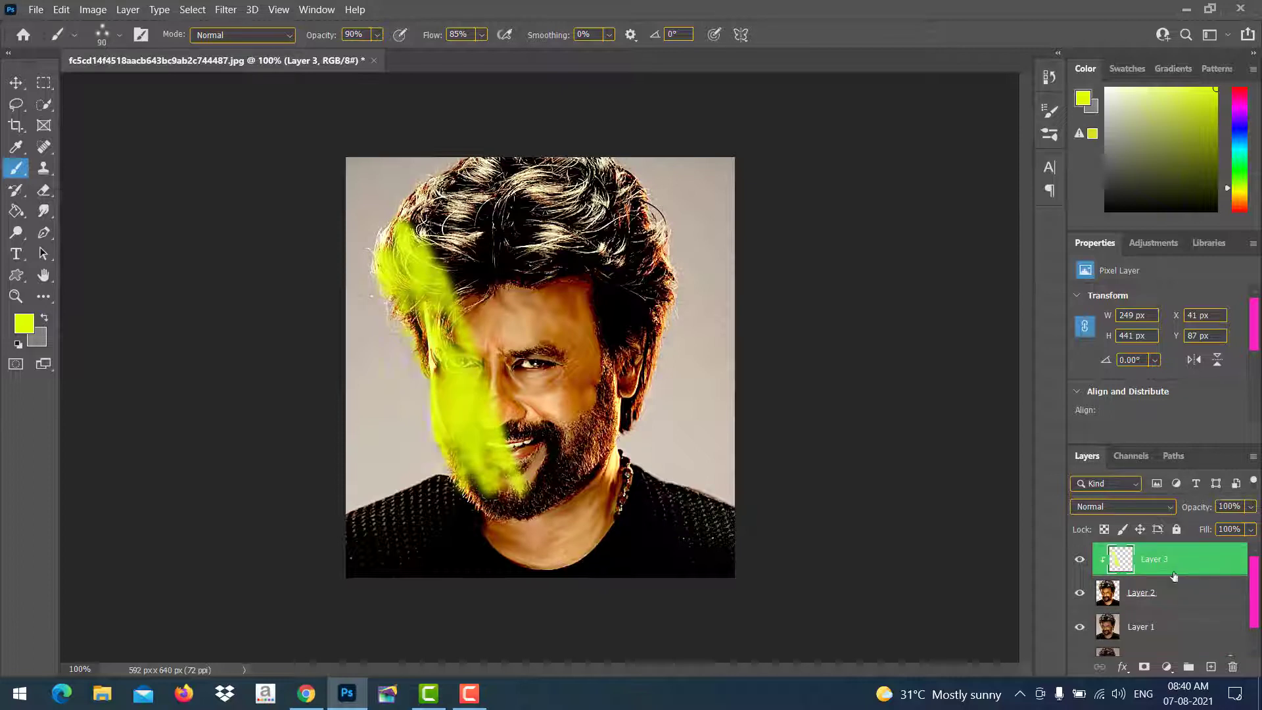
pyautogui.click(226, 9)
# Apply an 18-pixel Gaussian Blur to Layer 3's yellow paint and switch its blend mode to Overlay.
pyautogui.moveTo(243, 206)
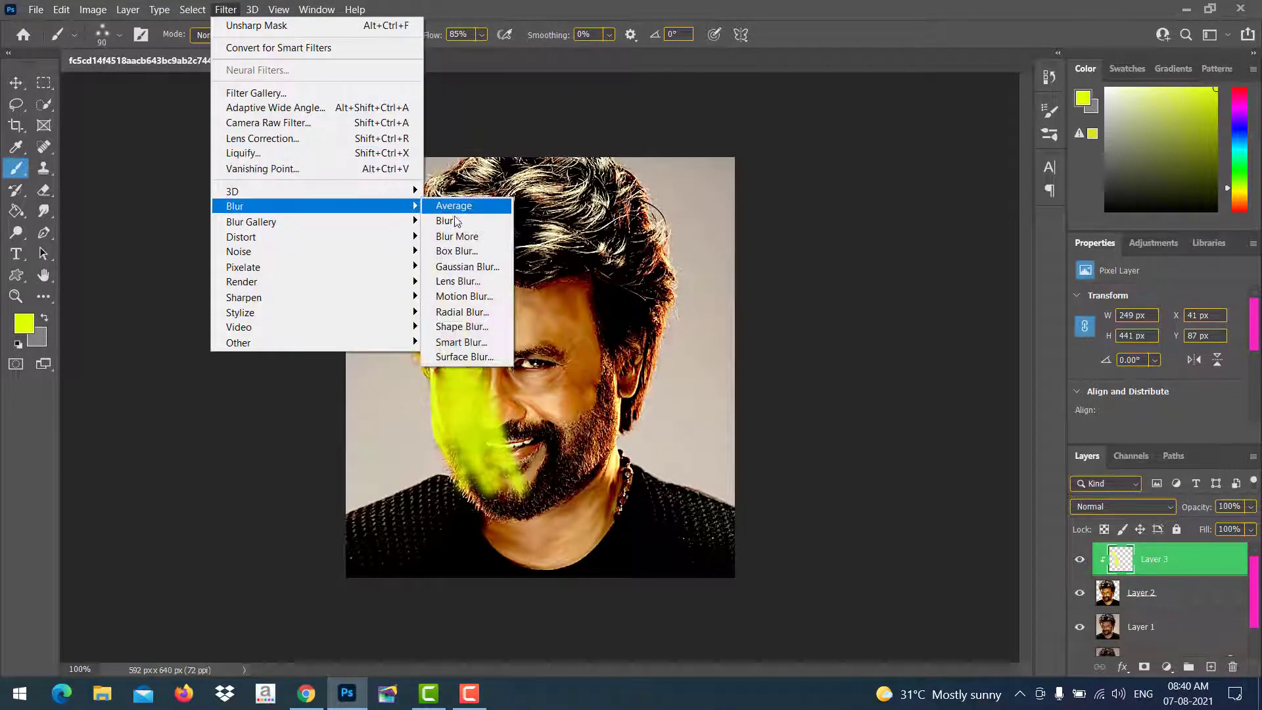
pyautogui.click(469, 267)
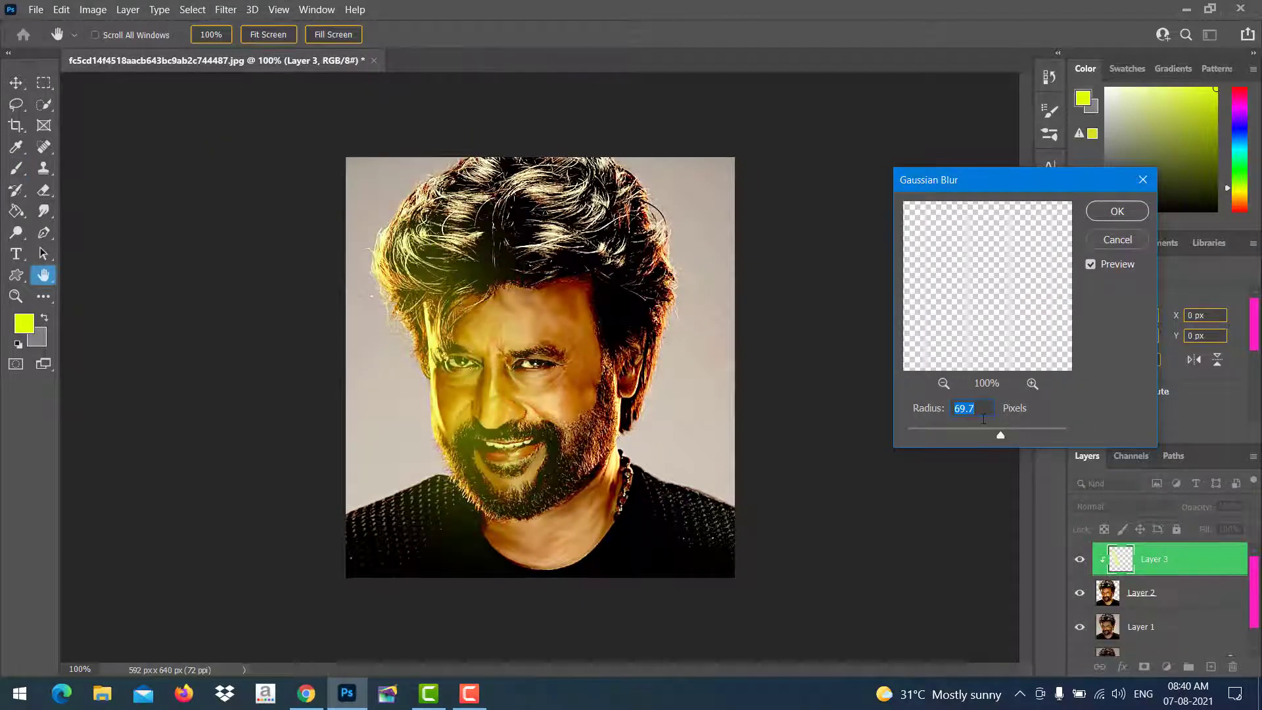
pyautogui.click(1117, 211)
pyautogui.click(1129, 510)
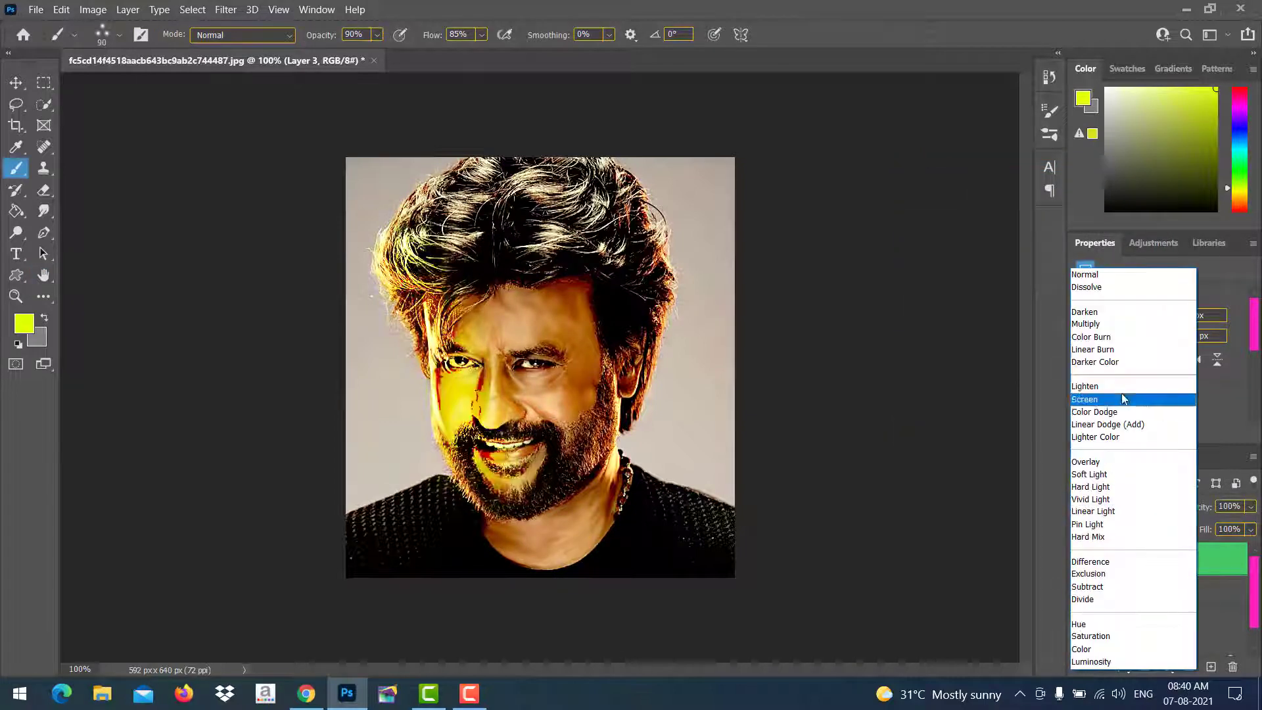
pyautogui.click(1115, 466)
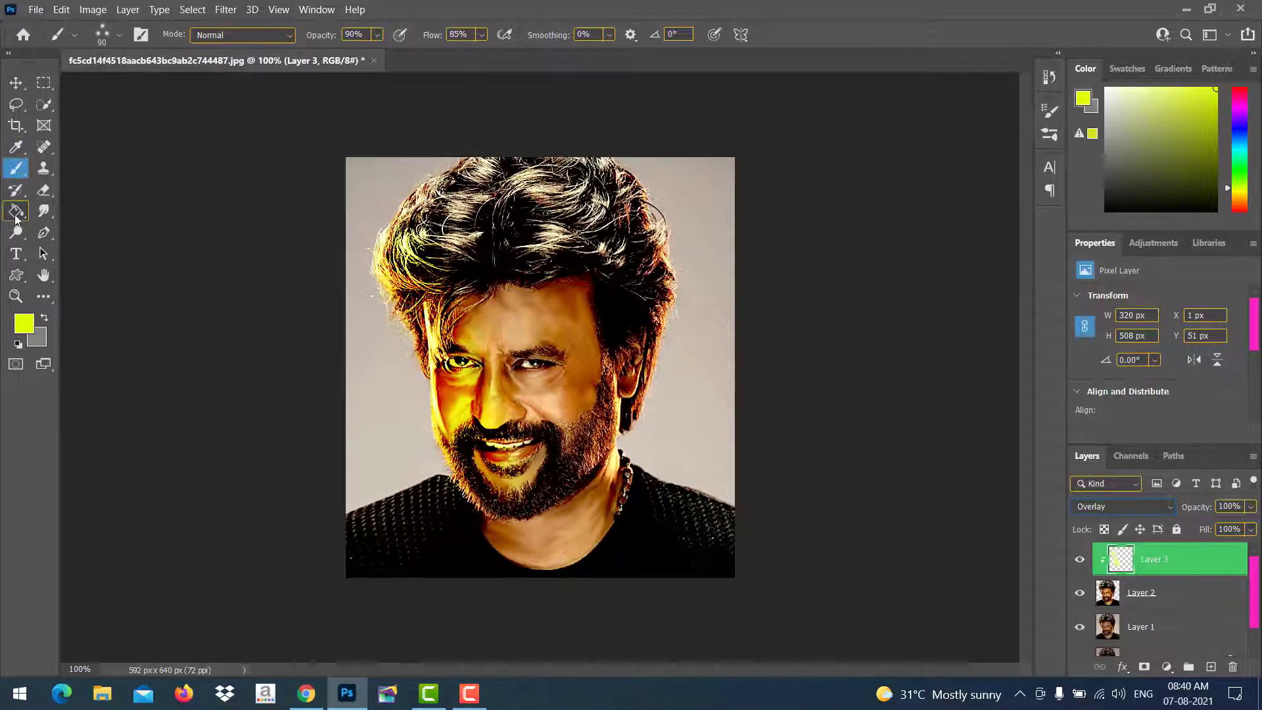
# Erase the yellow paint from the centre of the face.
pyautogui.click(40, 192)
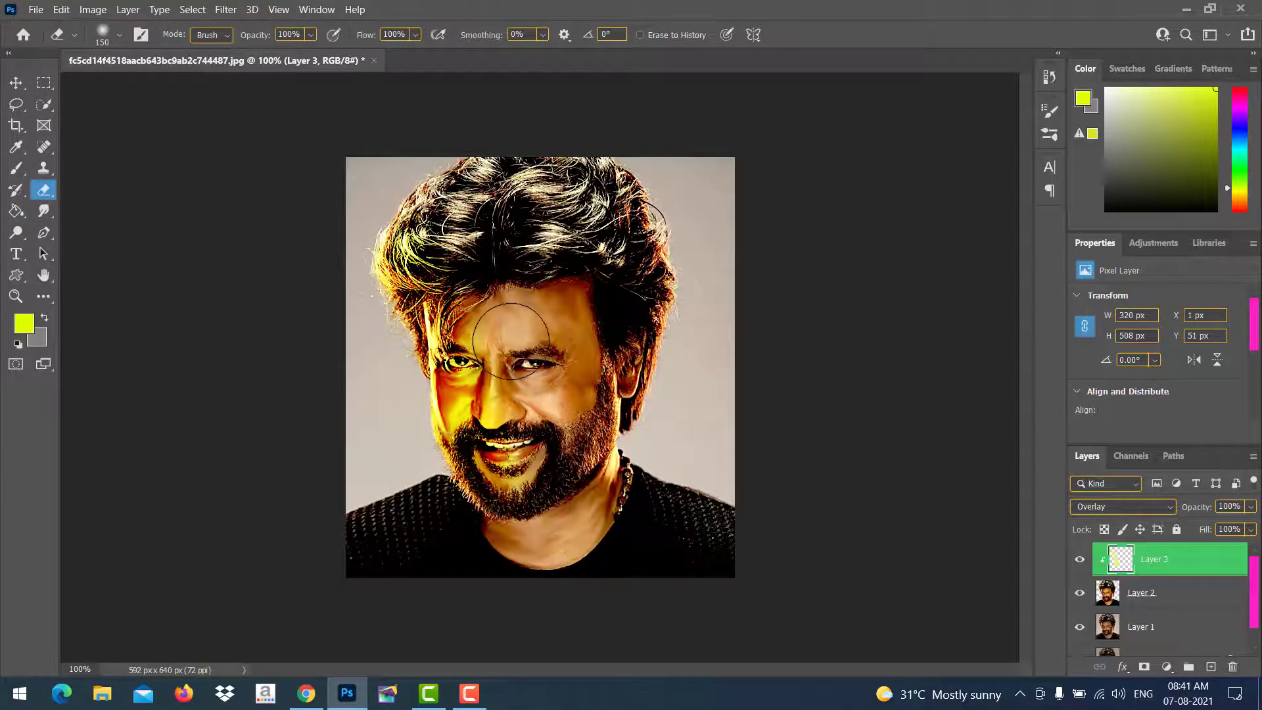
pyautogui.moveTo(487, 355); pyautogui.dragTo(519, 372)
pyautogui.moveTo(516, 432); pyautogui.dragTo(500, 349)
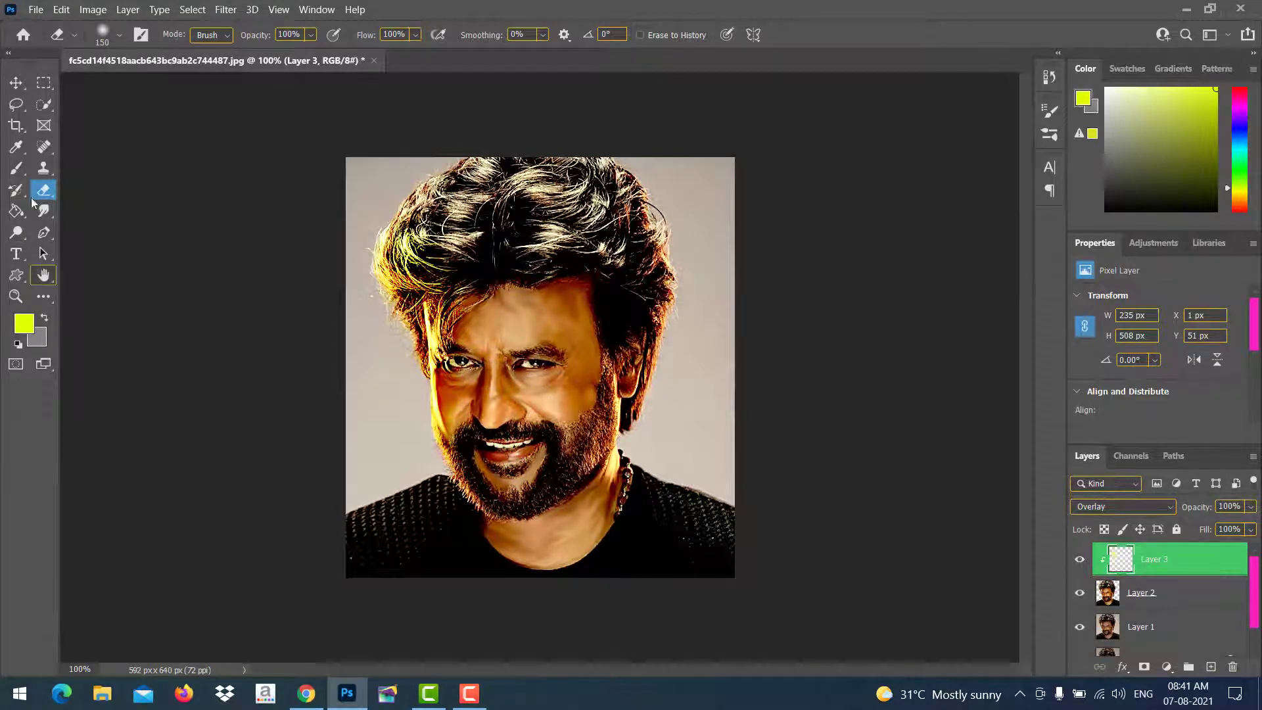
# Using the Swirl Brush 60 pixels preset, paint yellow along the left and right hair edges.
pyautogui.click(17, 169)
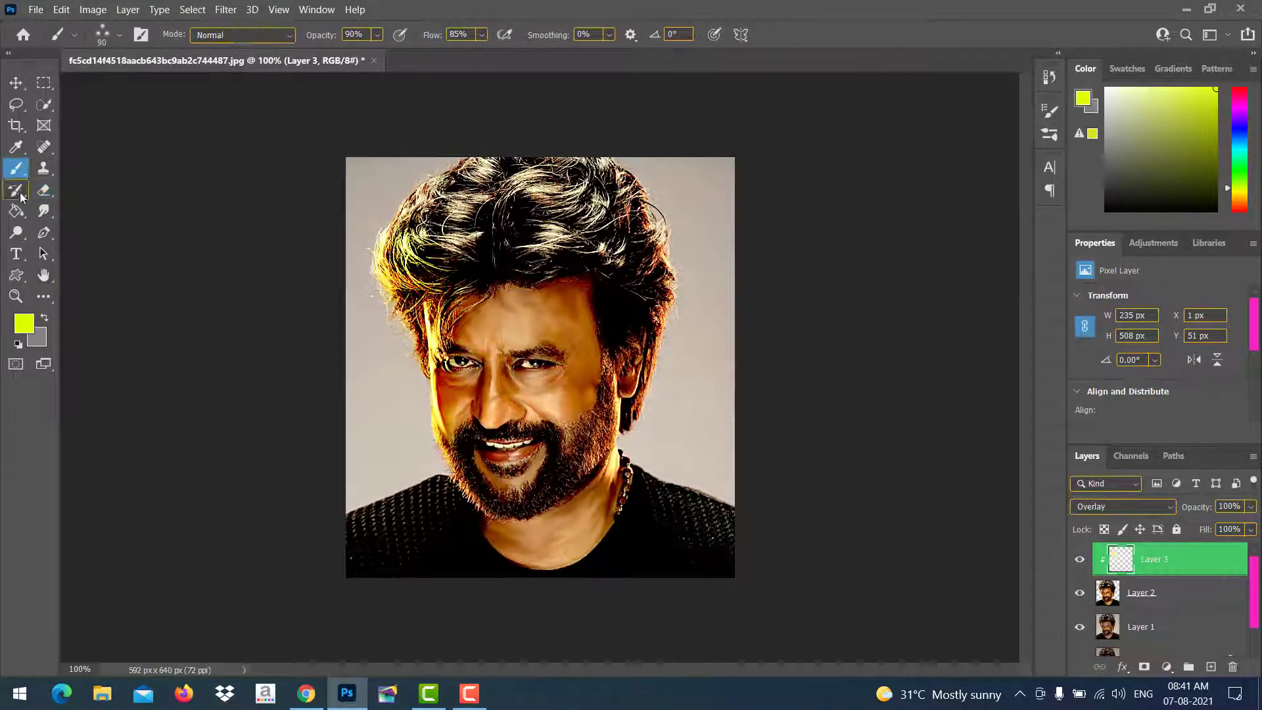
pyautogui.click(105, 39)
pyautogui.doubleClick(113, 277)
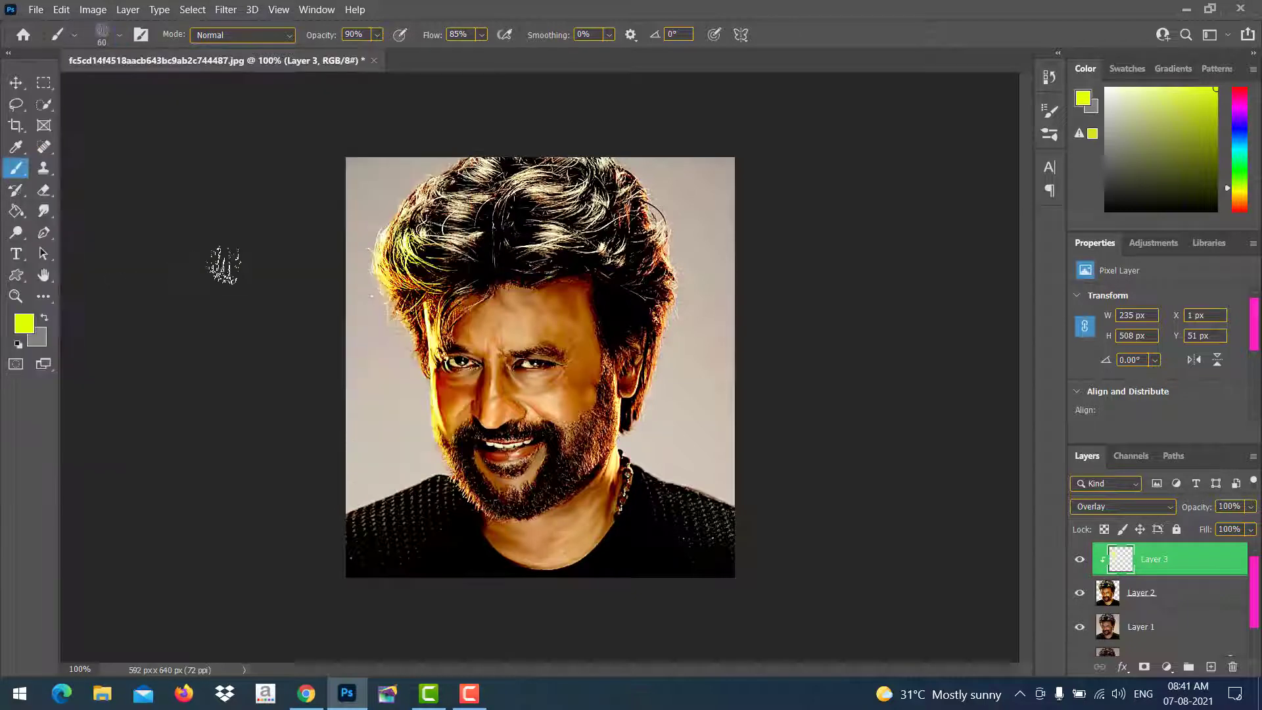
pyautogui.click(105, 37)
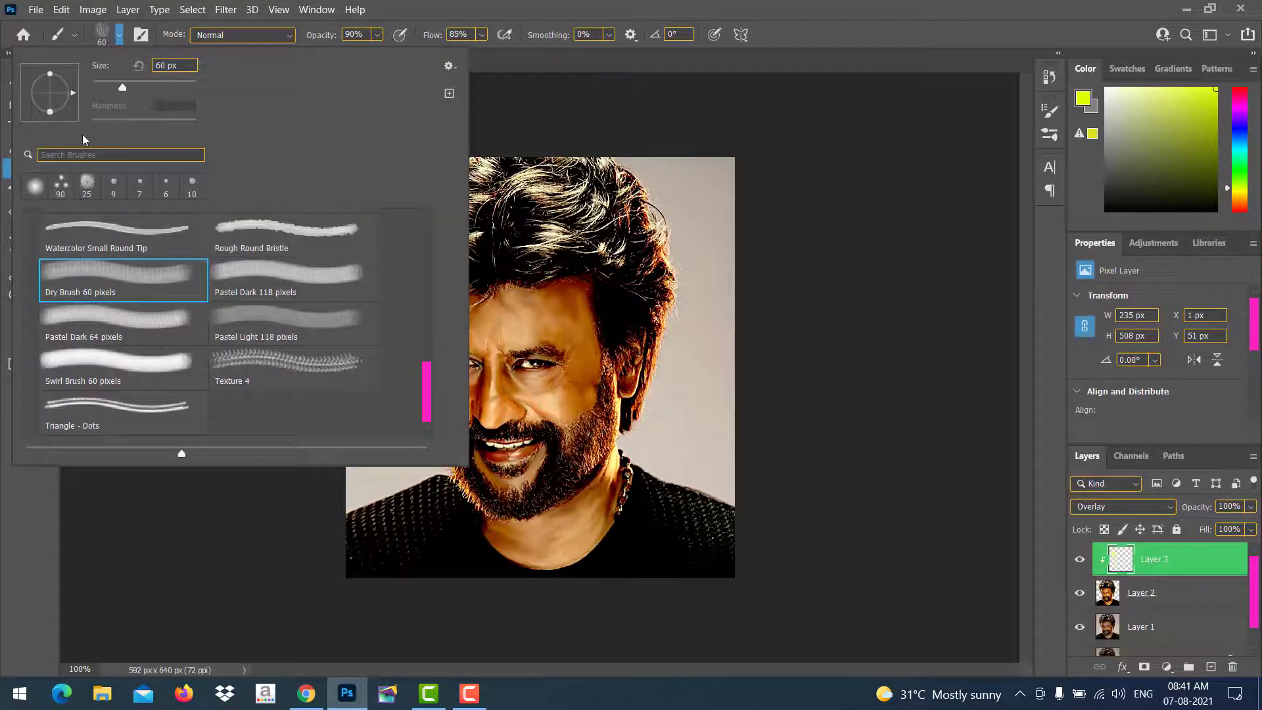
pyautogui.click(97, 372)
pyautogui.press('Return')
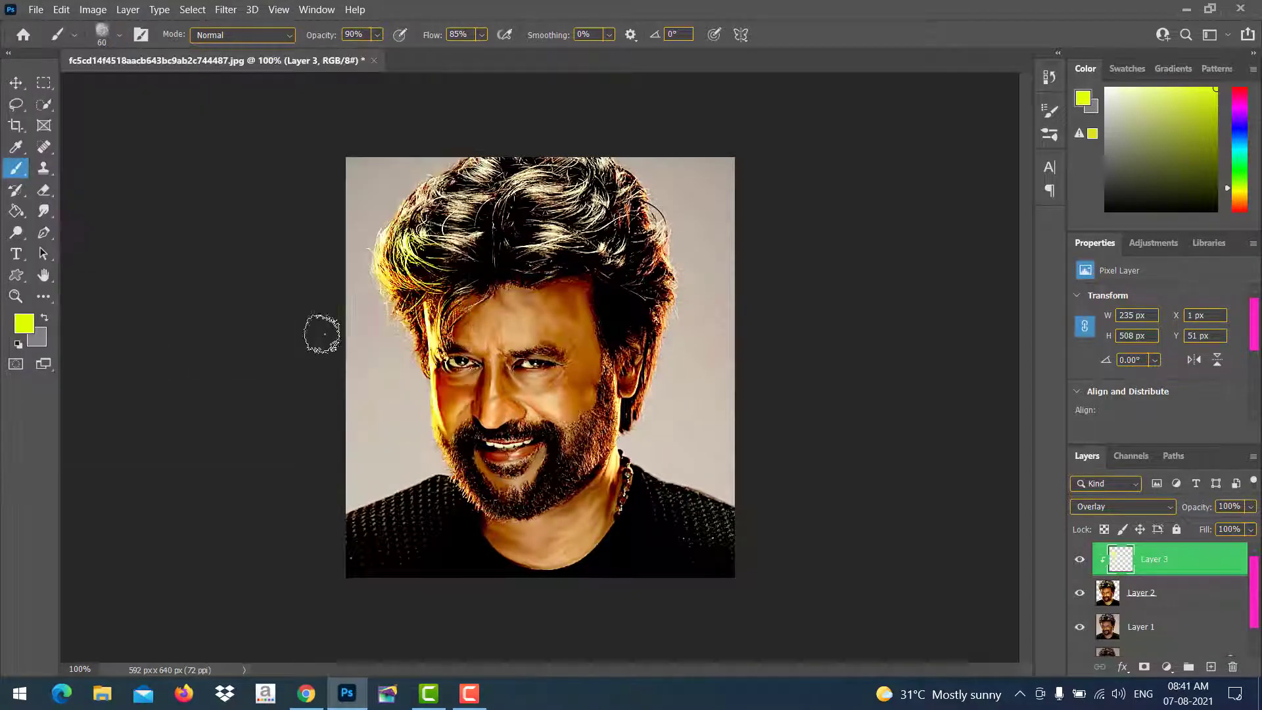
pyautogui.moveTo(394, 234)
pyautogui.mouseDown()
pyautogui.moveTo(434, 171)
pyautogui.moveTo(391, 221)
pyautogui.moveTo(395, 259)
pyautogui.mouseUp()
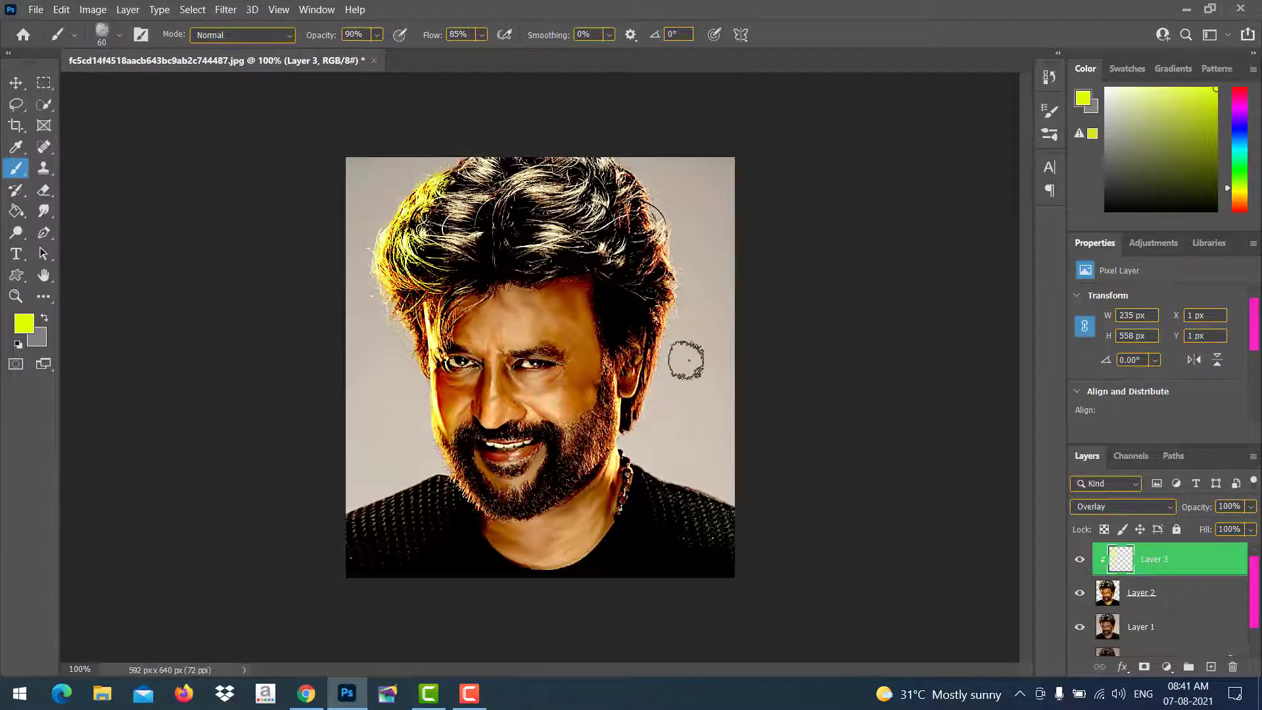
pyautogui.moveTo(677, 274); pyautogui.dragTo(663, 393)
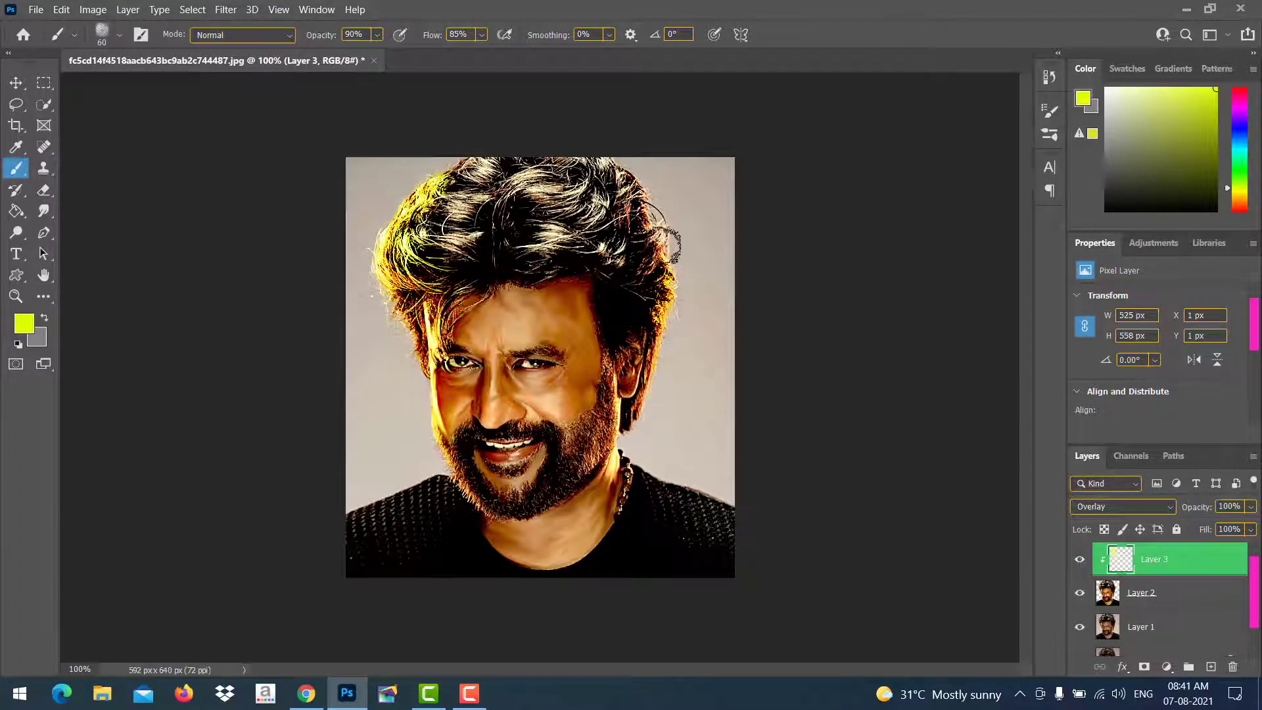
pyautogui.moveTo(663, 245); pyautogui.dragTo(634, 192)
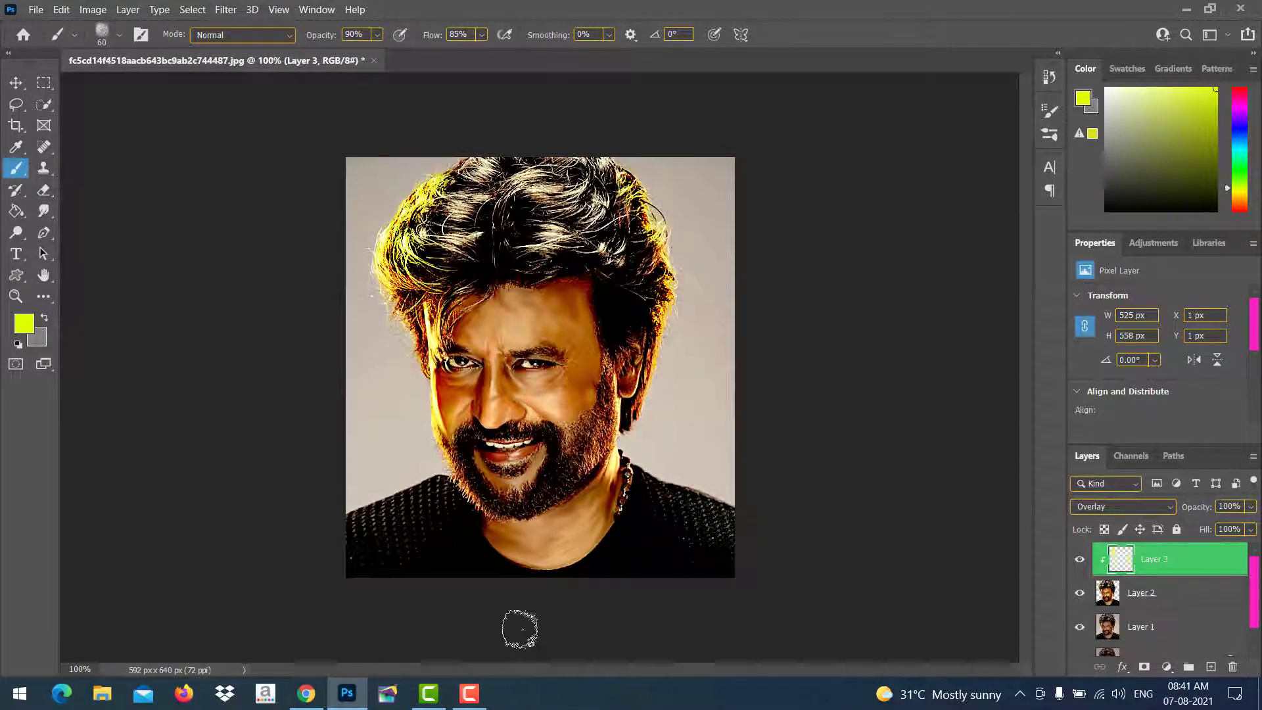
# Set the foreground colour to magenta #ff00e4.
pyautogui.click(24, 324)
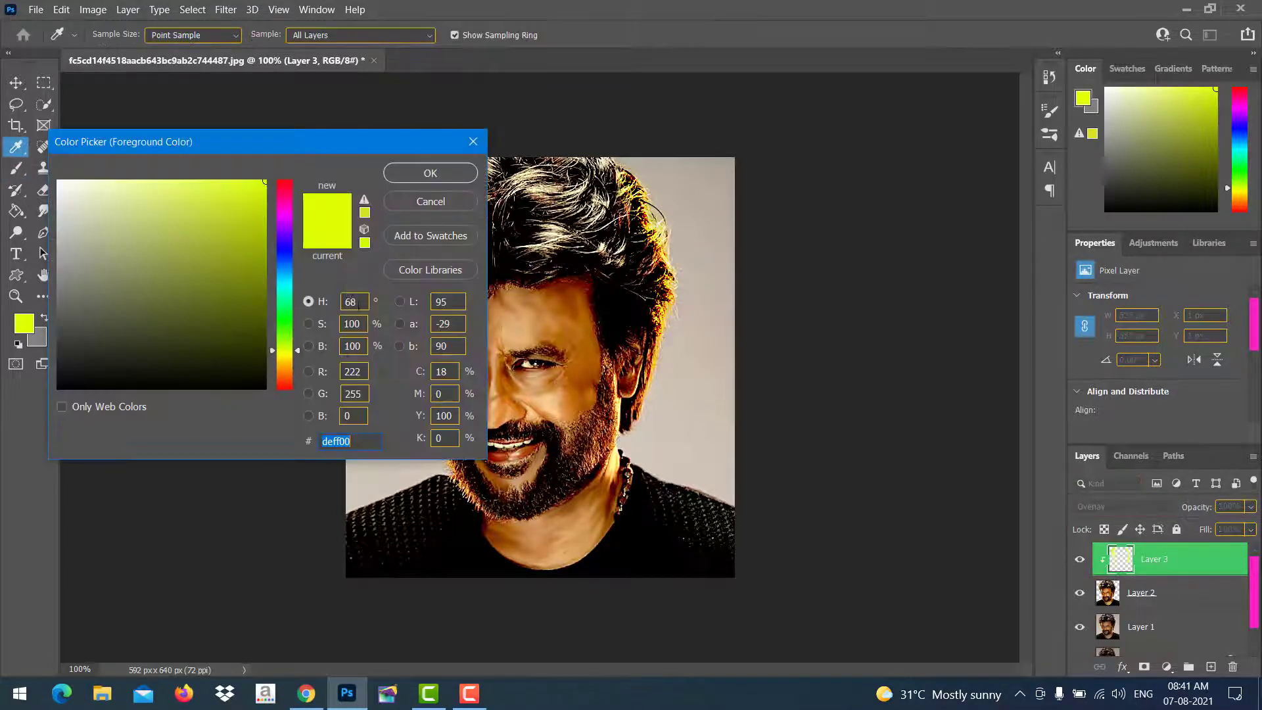
pyautogui.click(282, 195)
pyautogui.click(283, 211)
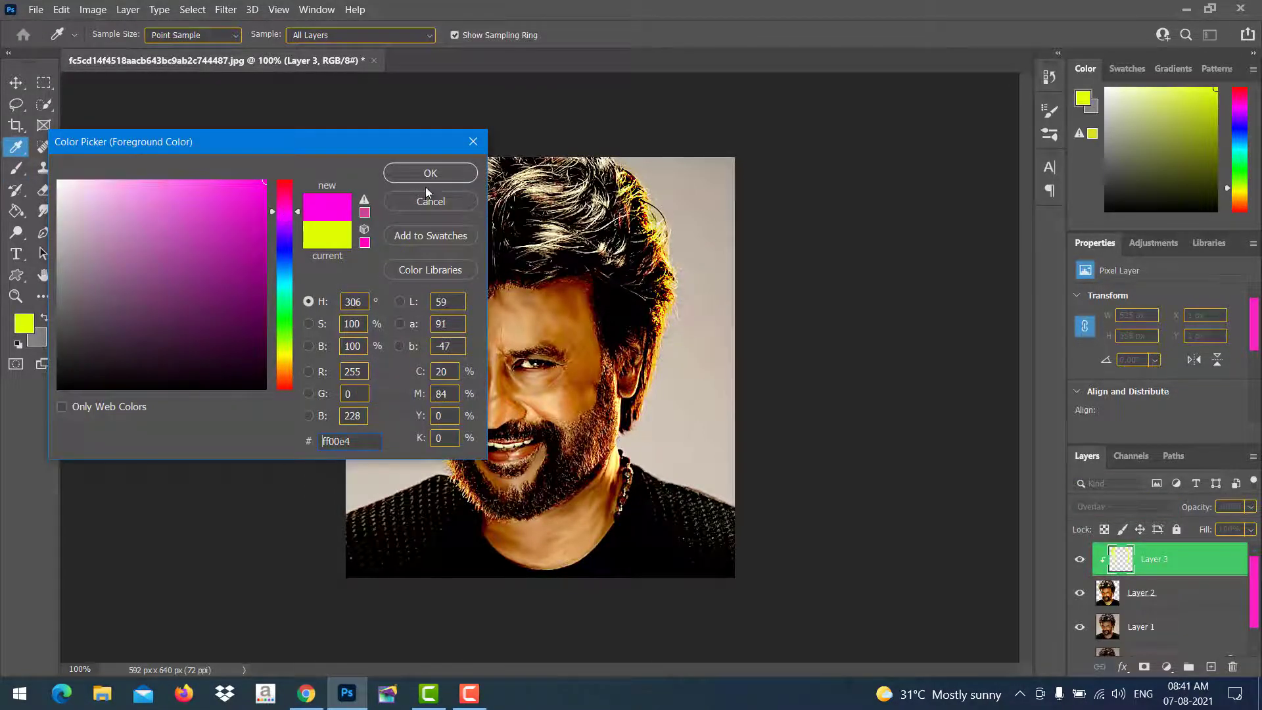
pyautogui.click(430, 172)
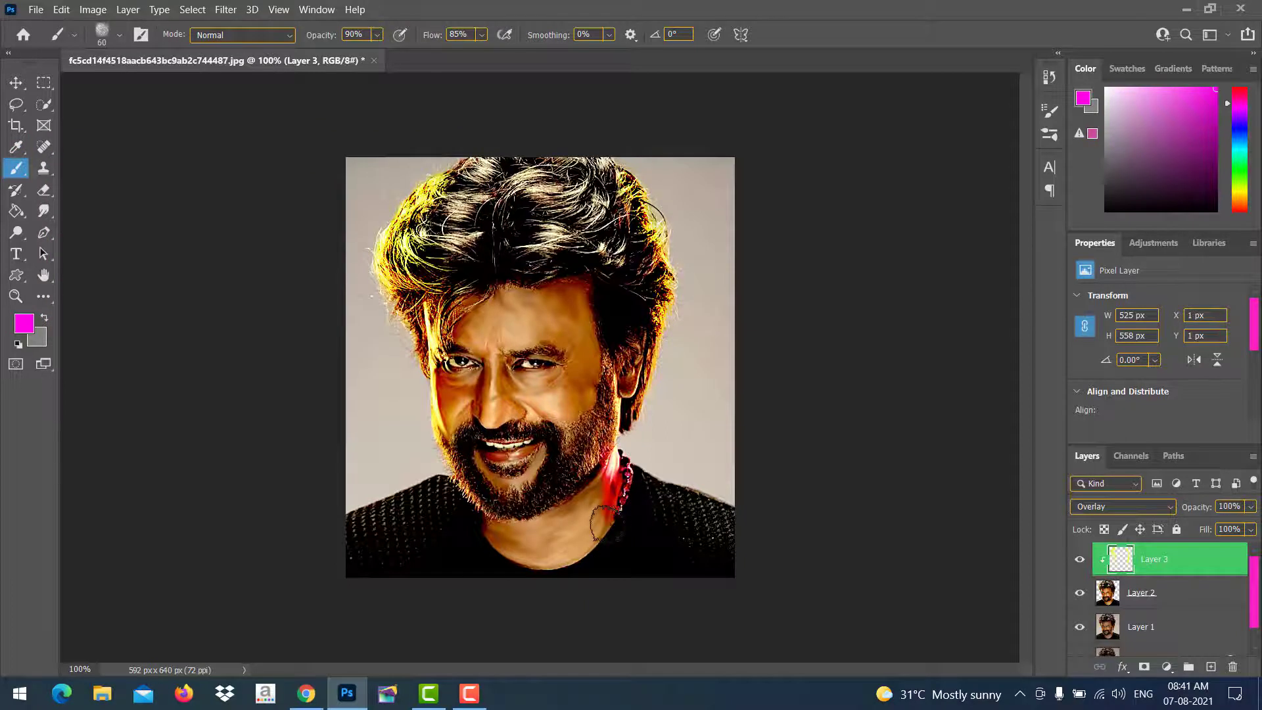
# Dab magenta onto the neck, forehead, temple and right cheek.
pyautogui.moveTo(605, 521); pyautogui.dragTo(602, 525)
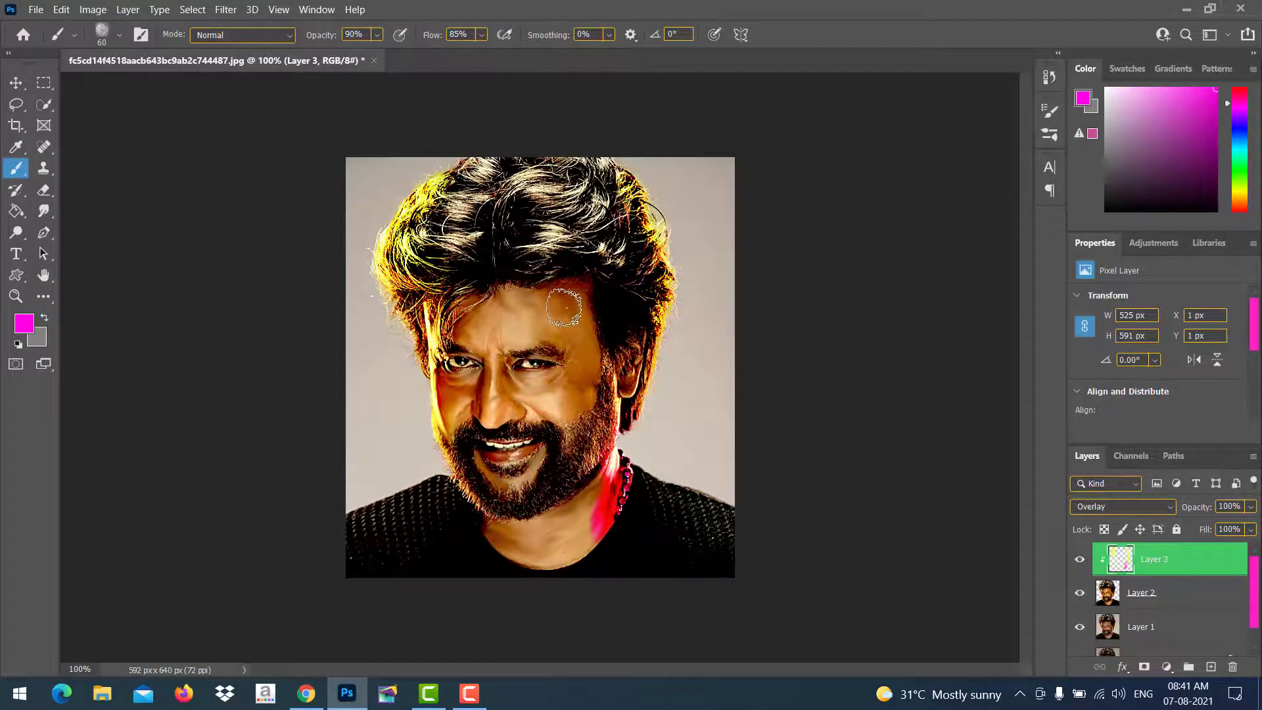
pyautogui.moveTo(564, 311); pyautogui.dragTo(580, 349)
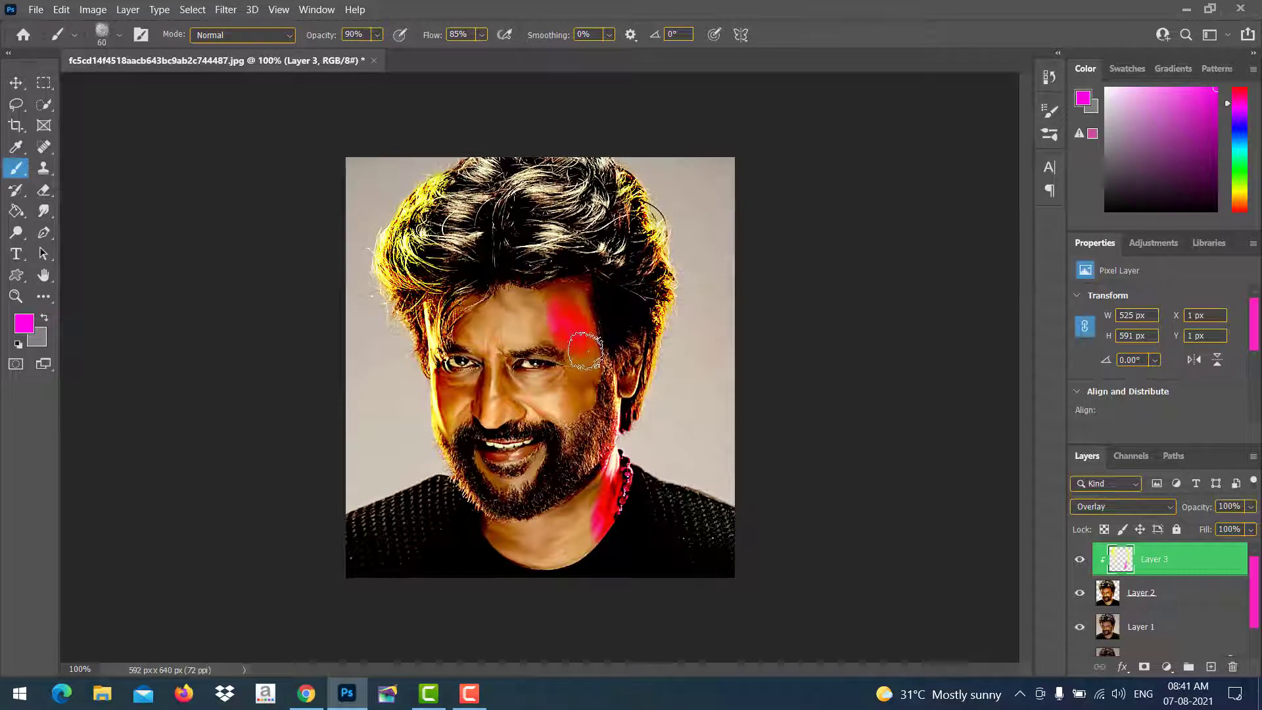
pyautogui.click(562, 399)
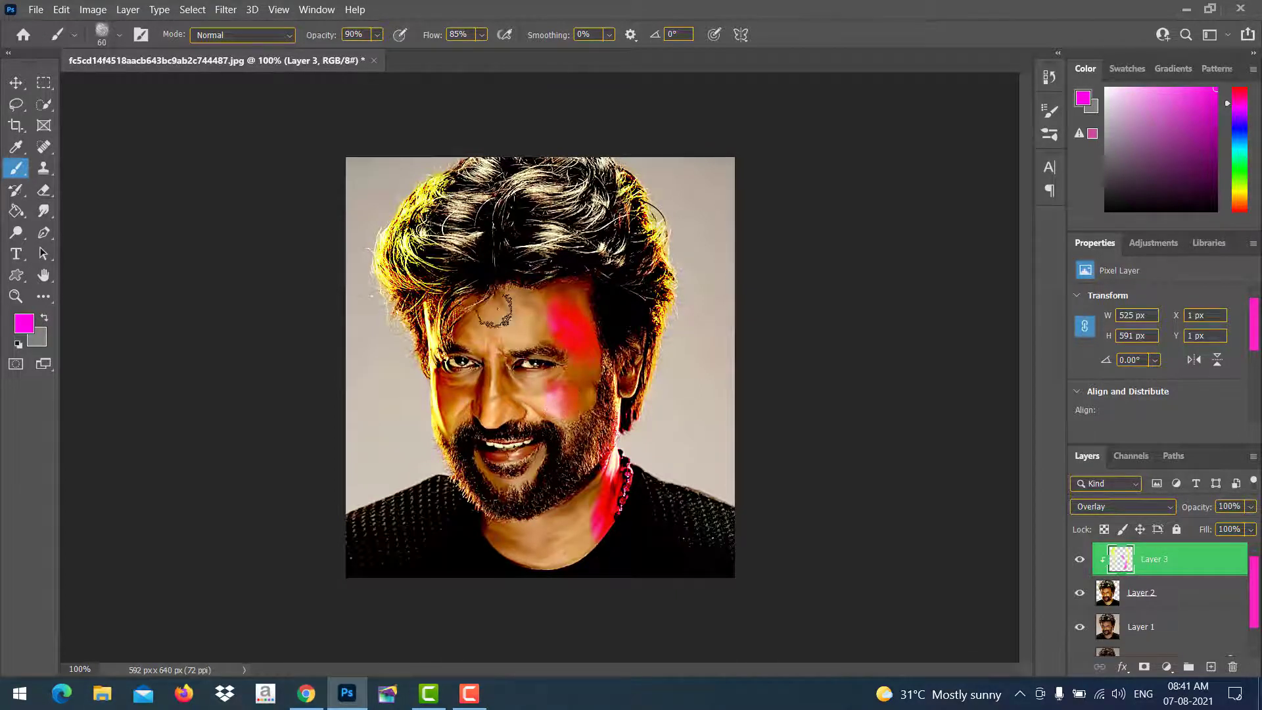
pyautogui.click(498, 304)
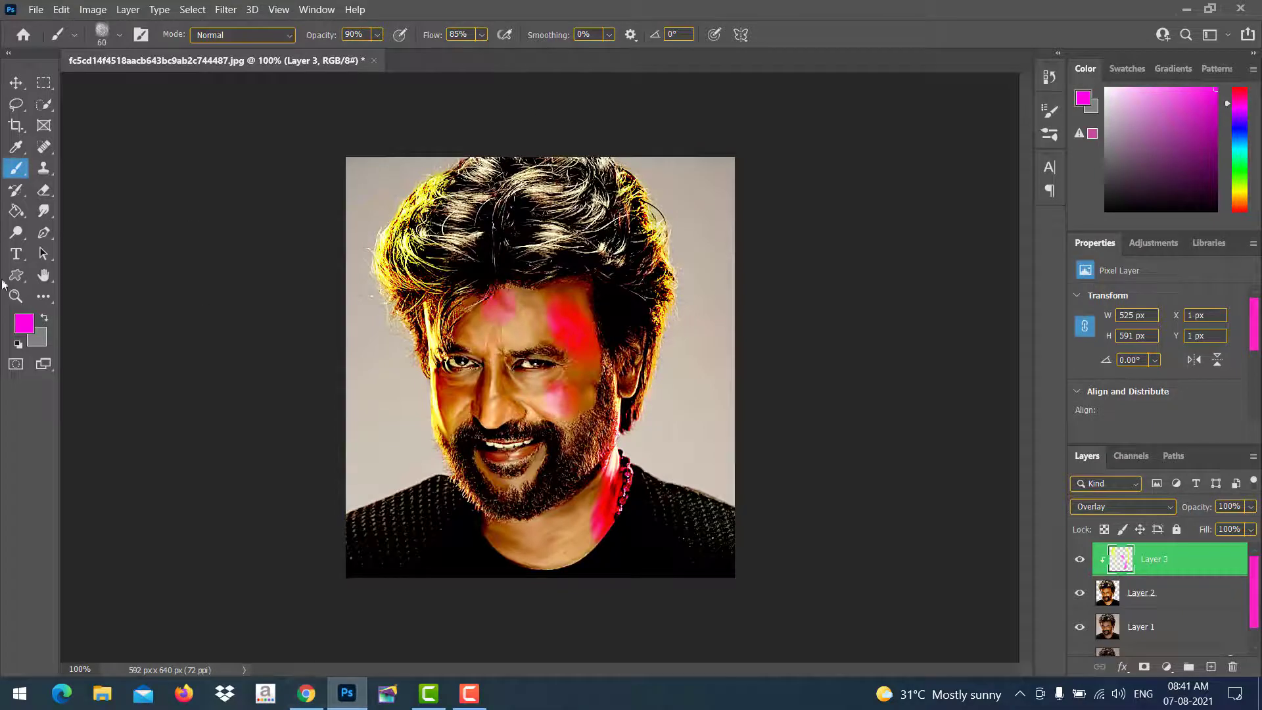
pyautogui.click(30, 327)
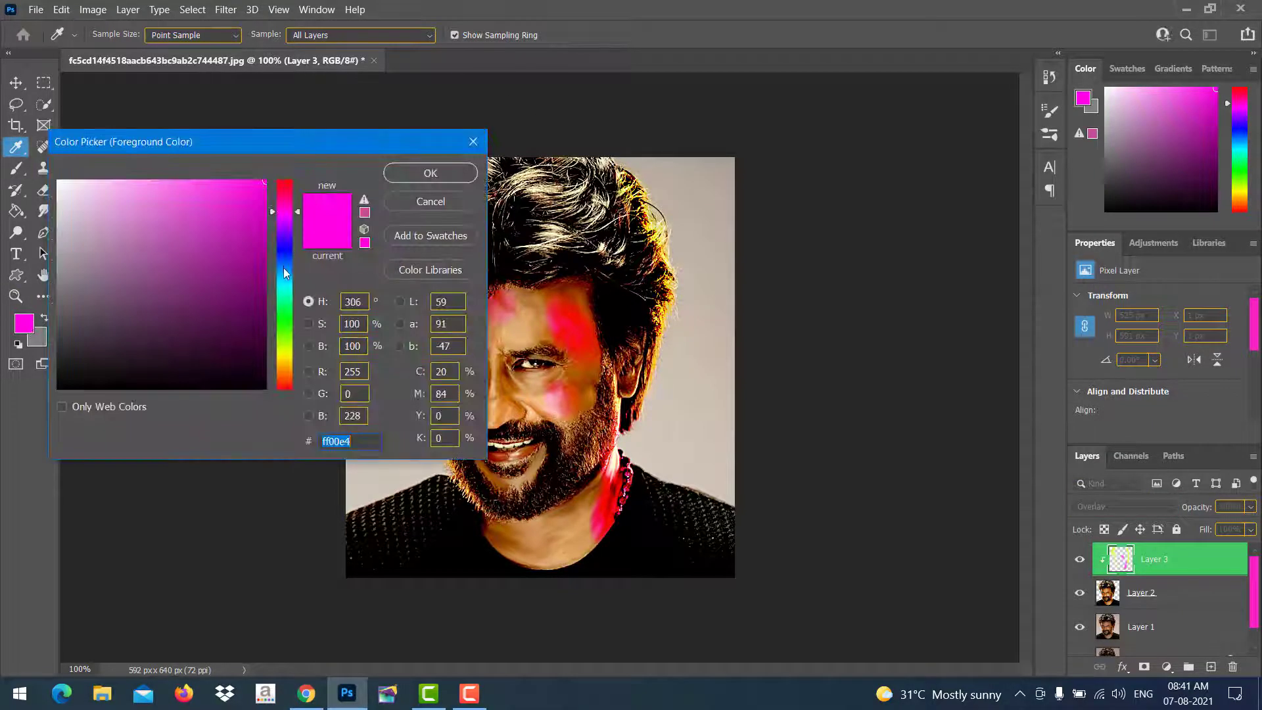
pyautogui.click(282, 318)
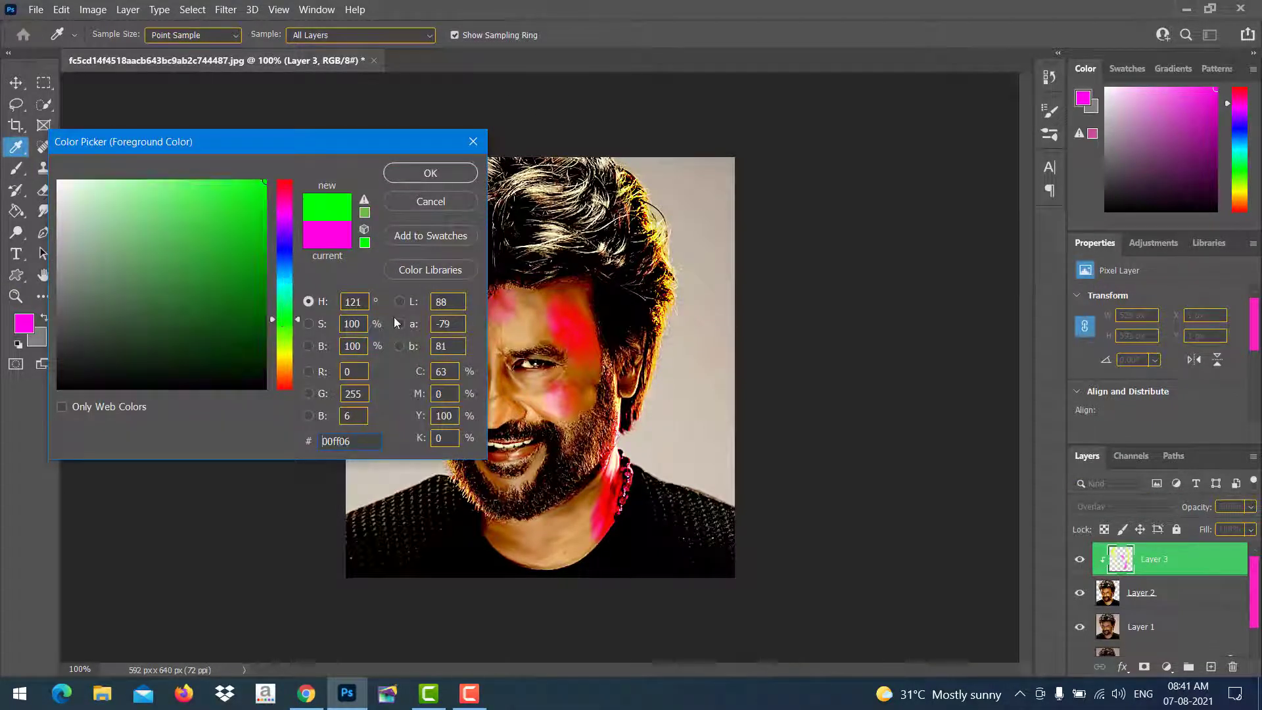
pyautogui.click(413, 175)
pyautogui.click(457, 399)
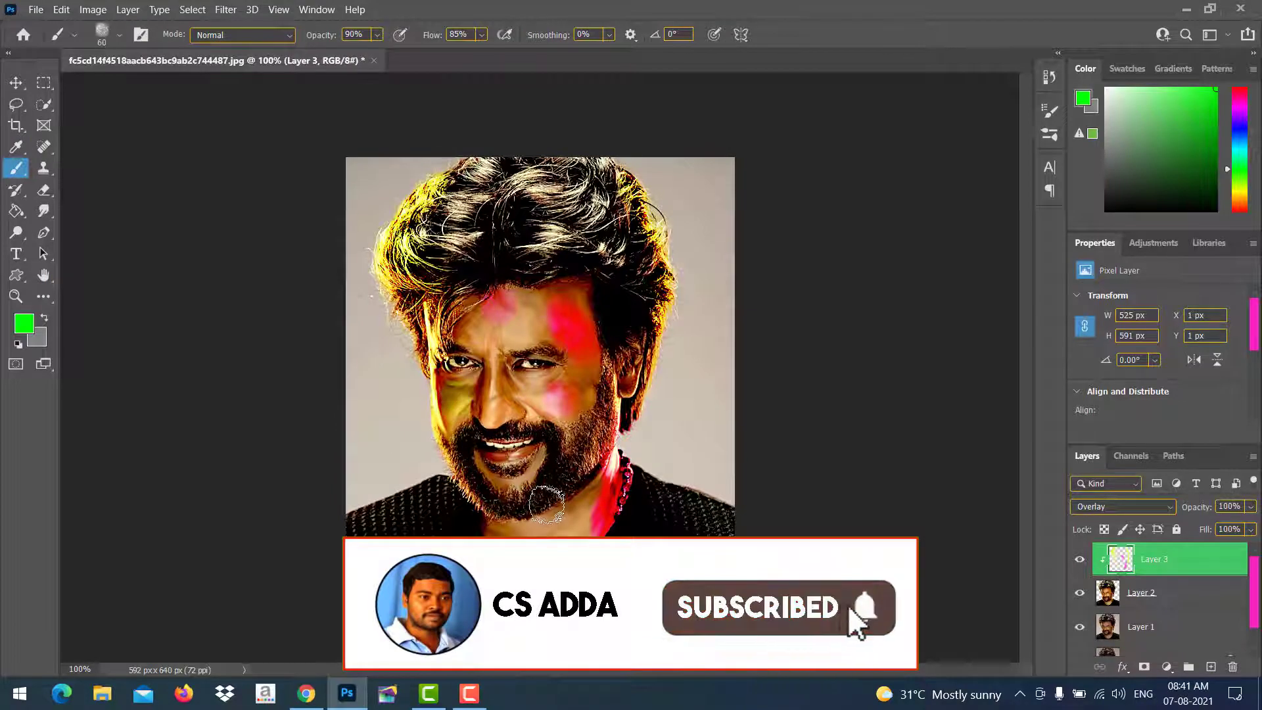
pyautogui.hotkey('ctrl', '+')
pyautogui.hotkey('ctrl', '+')
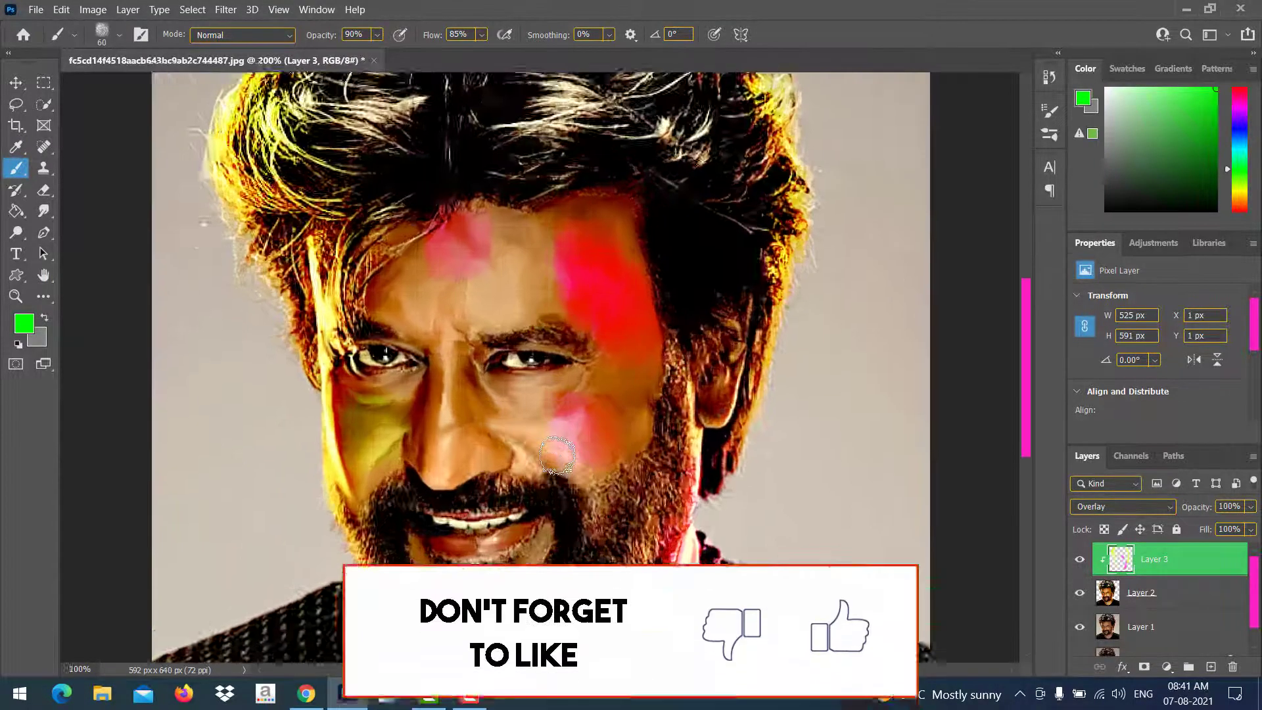
pyautogui.moveTo(458, 349); pyautogui.dragTo(685, 223)
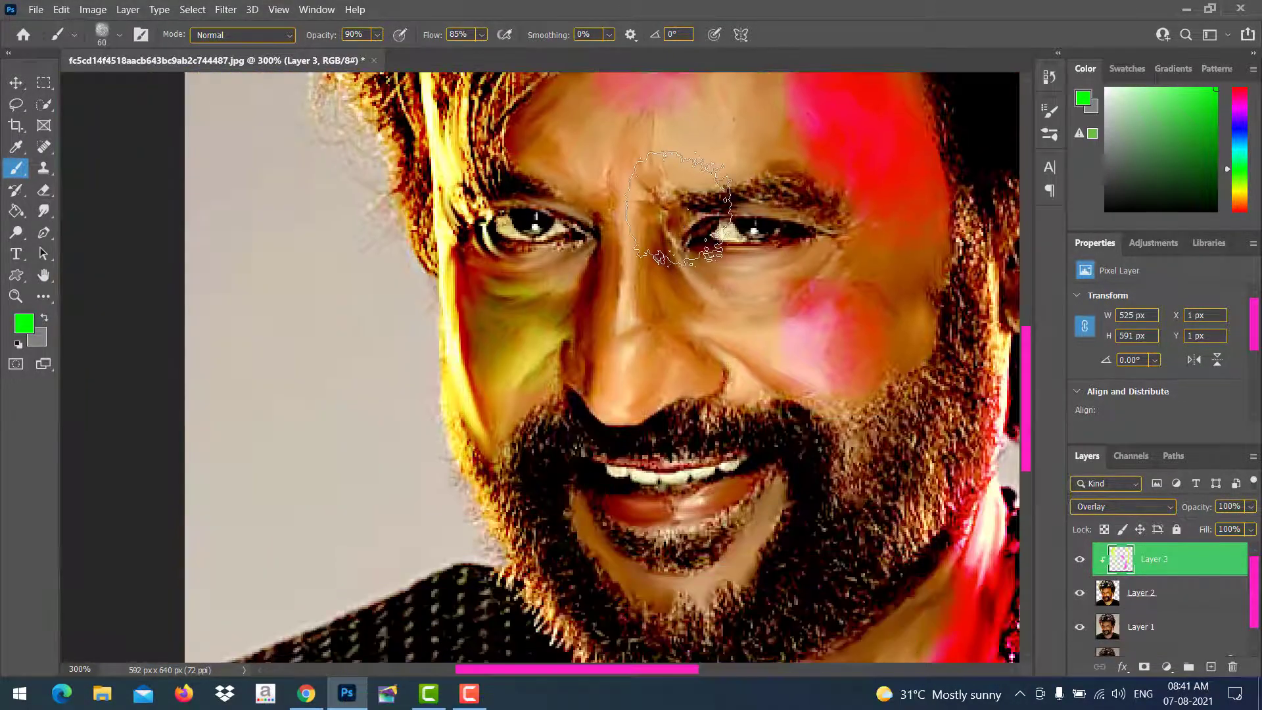
pyautogui.press('[')
pyautogui.press('[')
pyautogui.press('[')
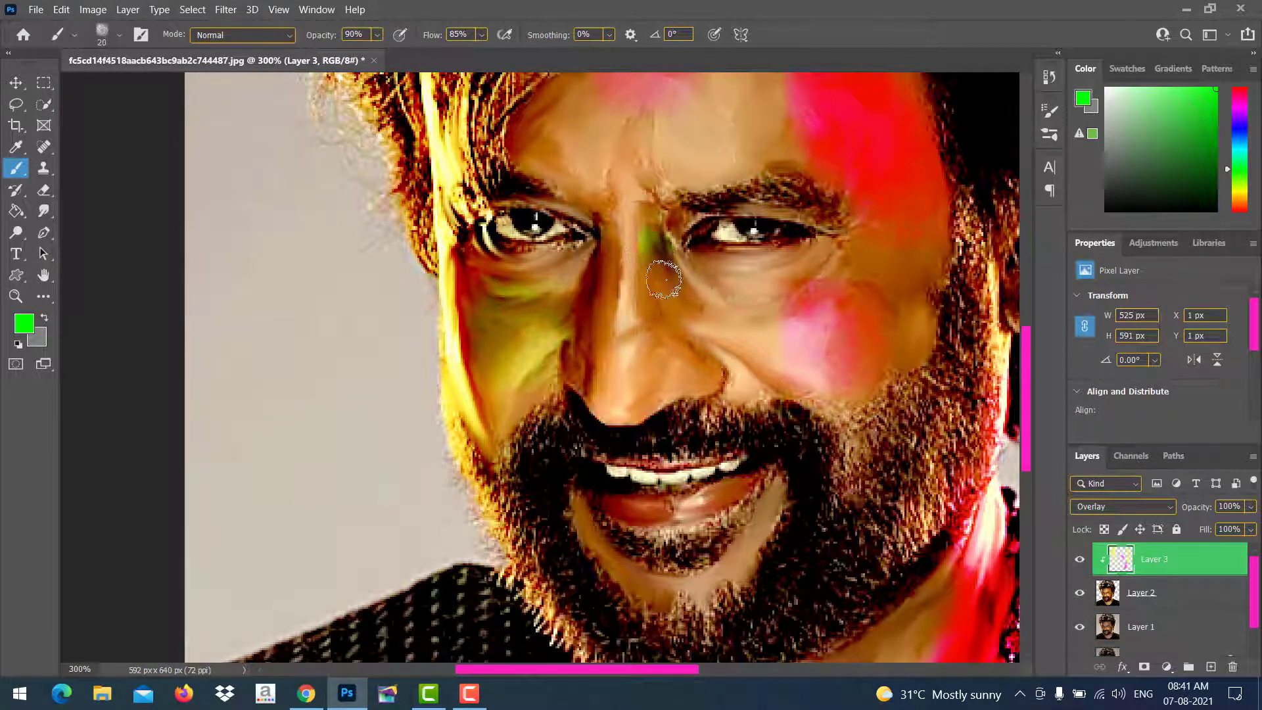
pyautogui.moveTo(644, 234)
pyautogui.mouseDown()
pyautogui.moveTo(714, 348)
pyautogui.moveTo(764, 363)
pyautogui.mouseUp()
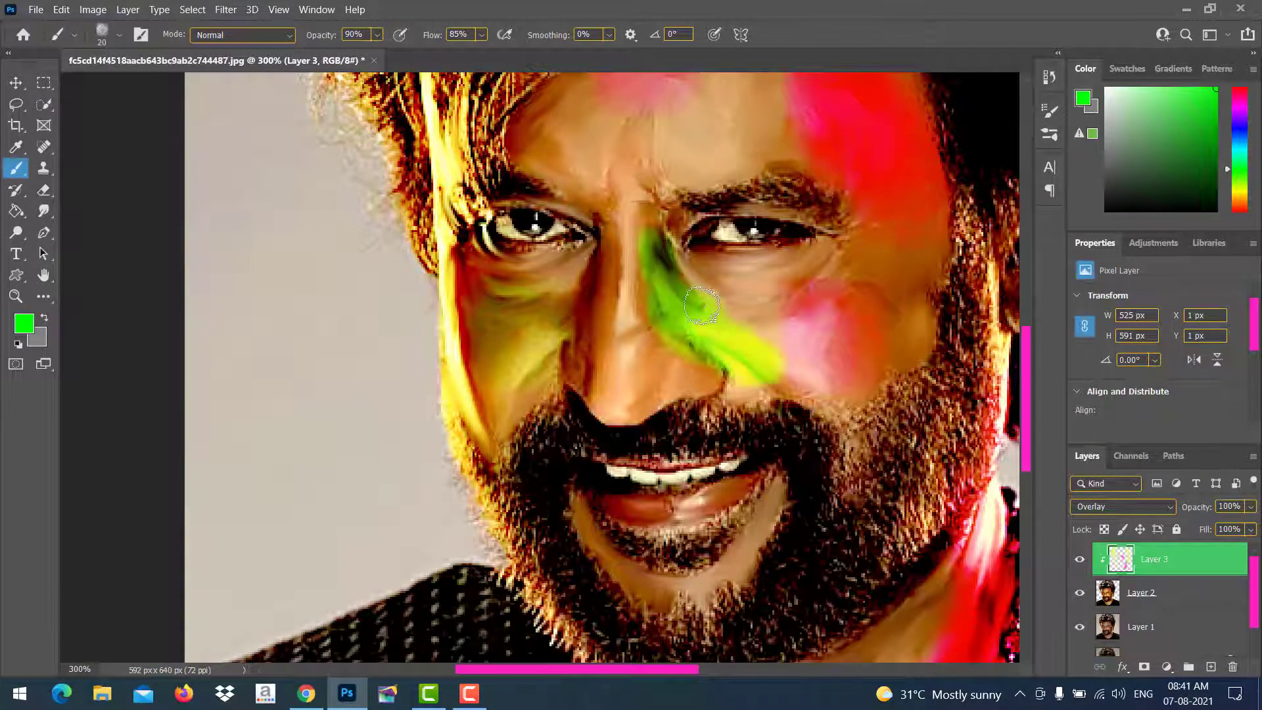
pyautogui.hotkey('ctrl', 'z')
pyautogui.moveTo(598, 305); pyautogui.dragTo(614, 415)
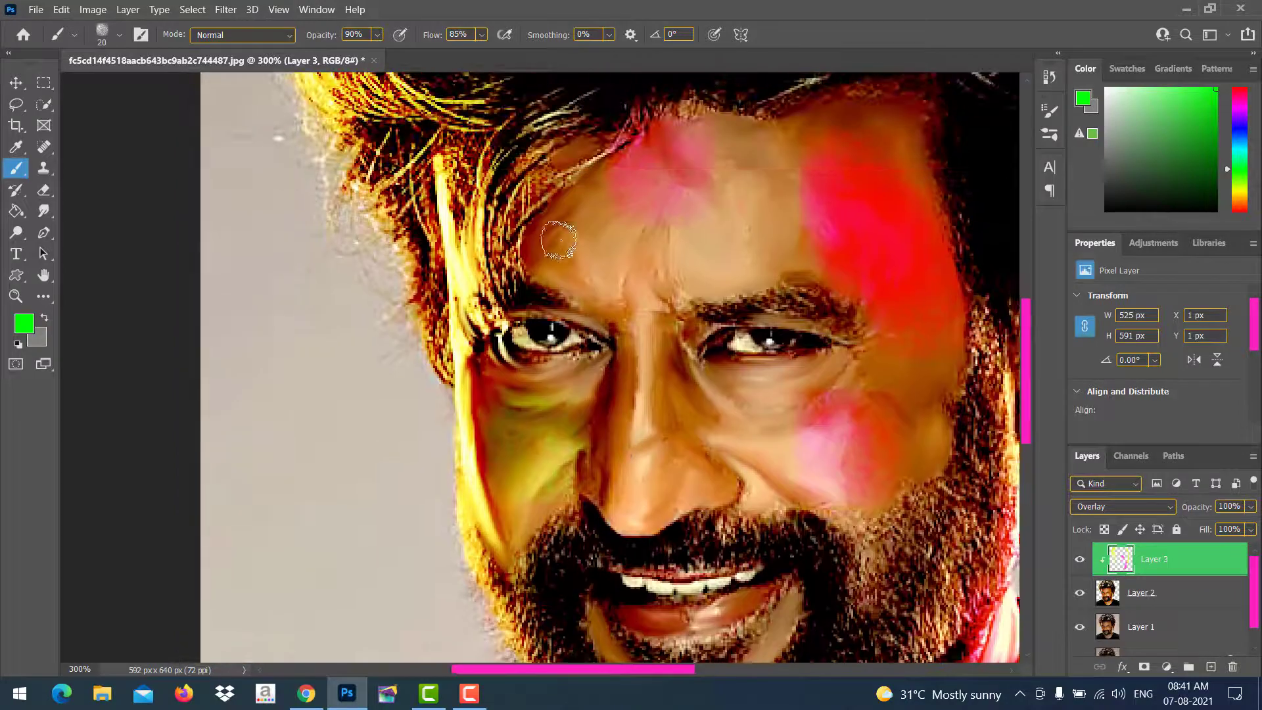
pyautogui.moveTo(559, 242); pyautogui.dragTo(567, 203)
pyautogui.hotkey('ctrl', 'z')
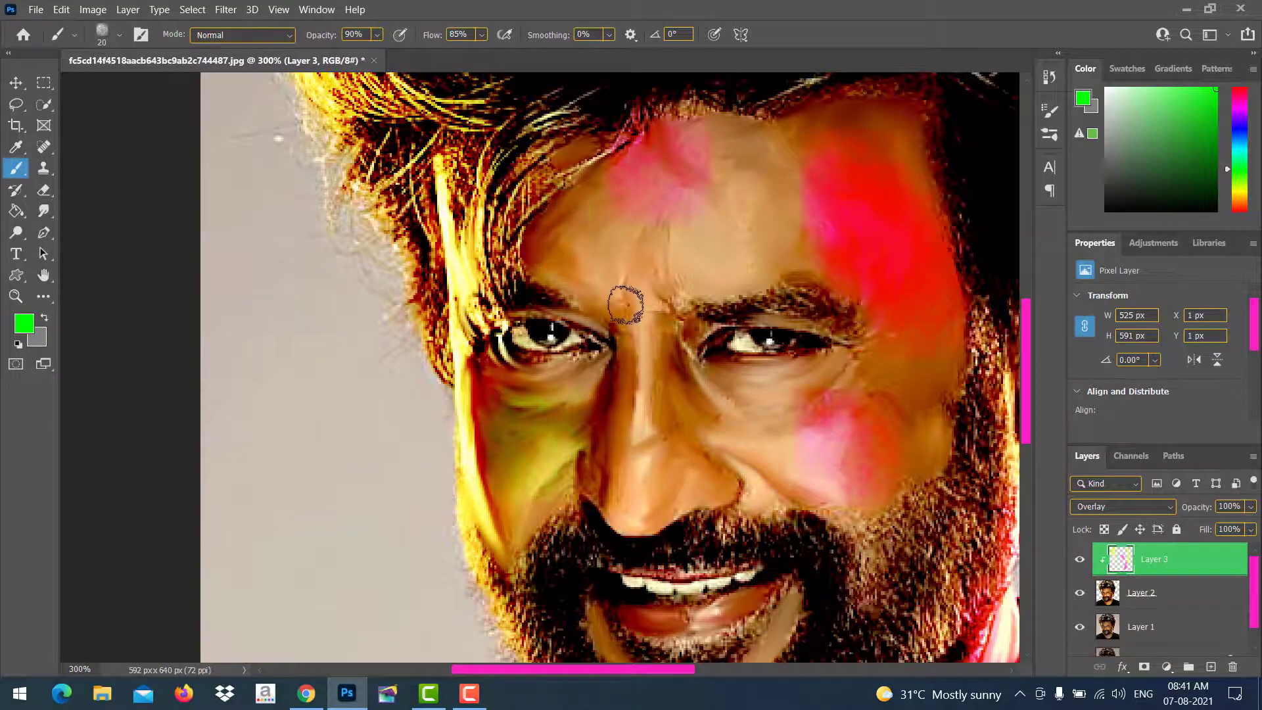
# Switch the foreground colour back to yellow #f6ff00, try two cheek strokes, then undo them.
pyautogui.click(23, 325)
pyautogui.click(285, 354)
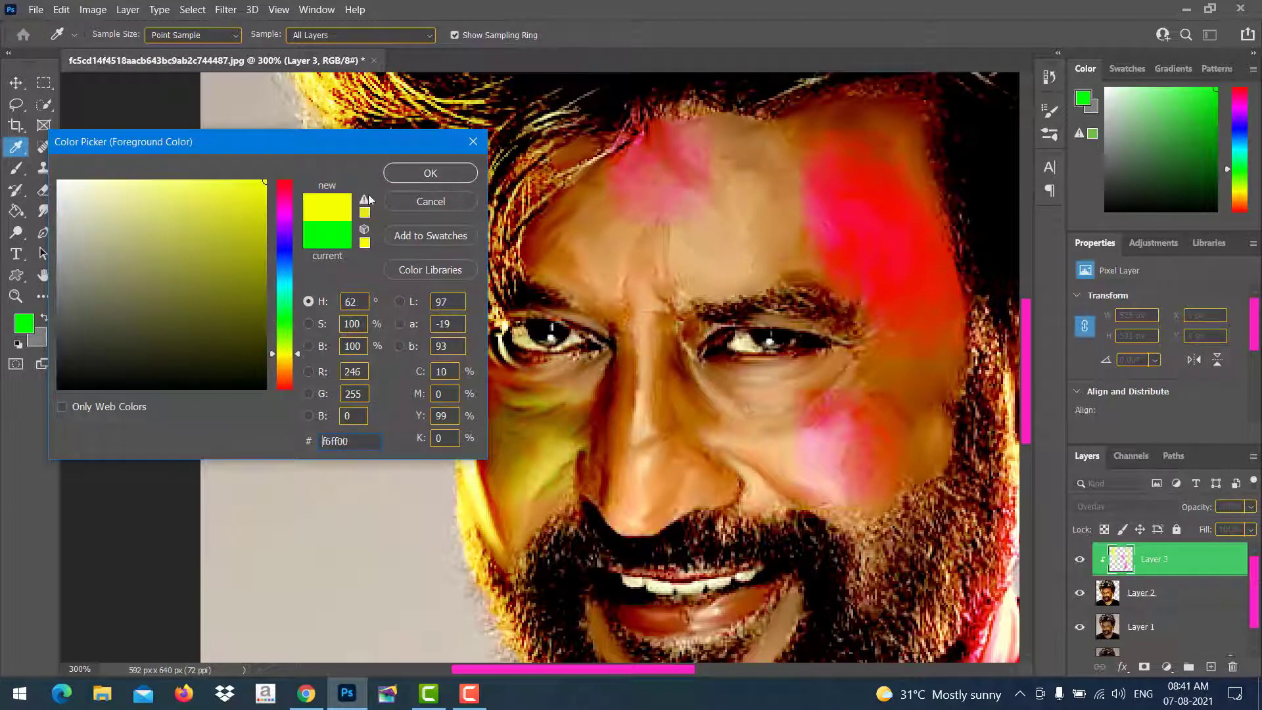
pyautogui.click(409, 181)
pyautogui.moveTo(668, 391)
pyautogui.mouseDown()
pyautogui.moveTo(670, 356)
pyautogui.moveTo(671, 392)
pyautogui.moveTo(681, 363)
pyautogui.moveTo(696, 412)
pyautogui.moveTo(743, 459)
pyautogui.mouseUp()
pyautogui.moveTo(806, 484)
pyautogui.mouseDown()
pyautogui.moveTo(805, 427)
pyautogui.moveTo(784, 403)
pyautogui.moveTo(850, 377)
pyautogui.moveTo(795, 401)
pyautogui.mouseUp()
pyautogui.hotkey('ctrl', 'z')
pyautogui.hotkey('ctrl', 'z')
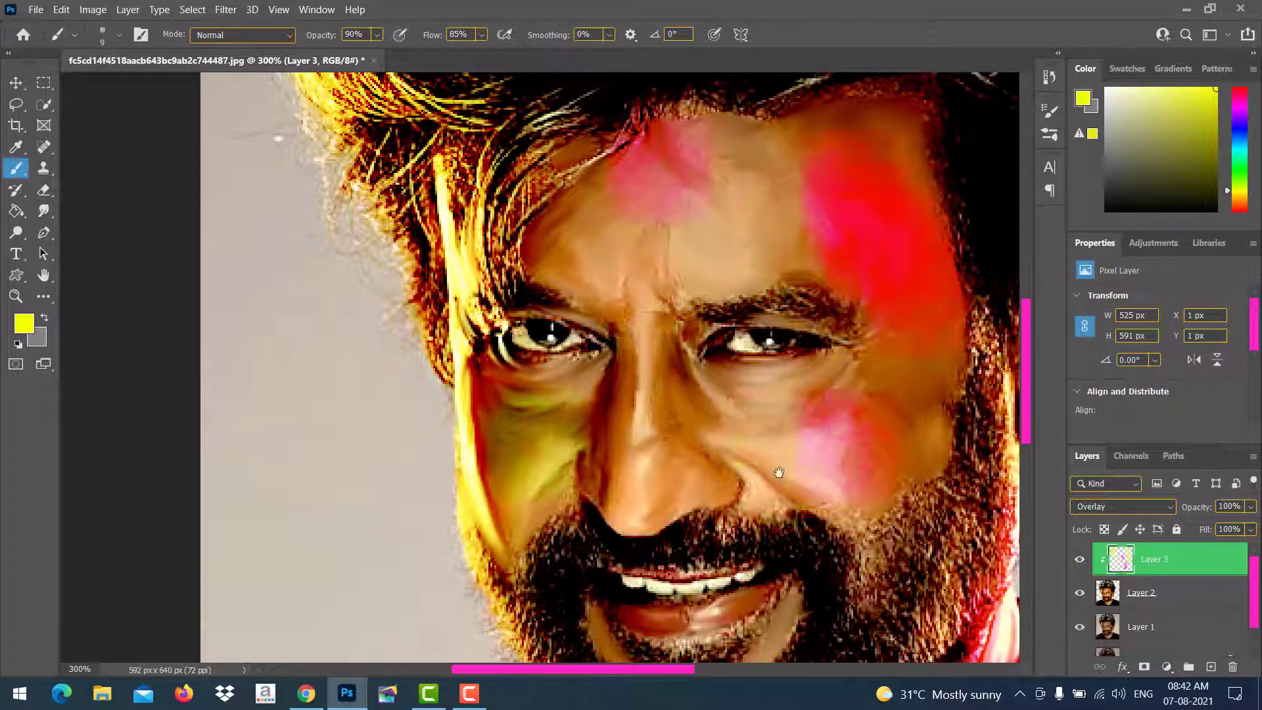
# With a 35 px brush at 30% opacity, wash yellow over the red temple, cheek and forehead.
pyautogui.moveTo(835, 440); pyautogui.dragTo(832, 345)
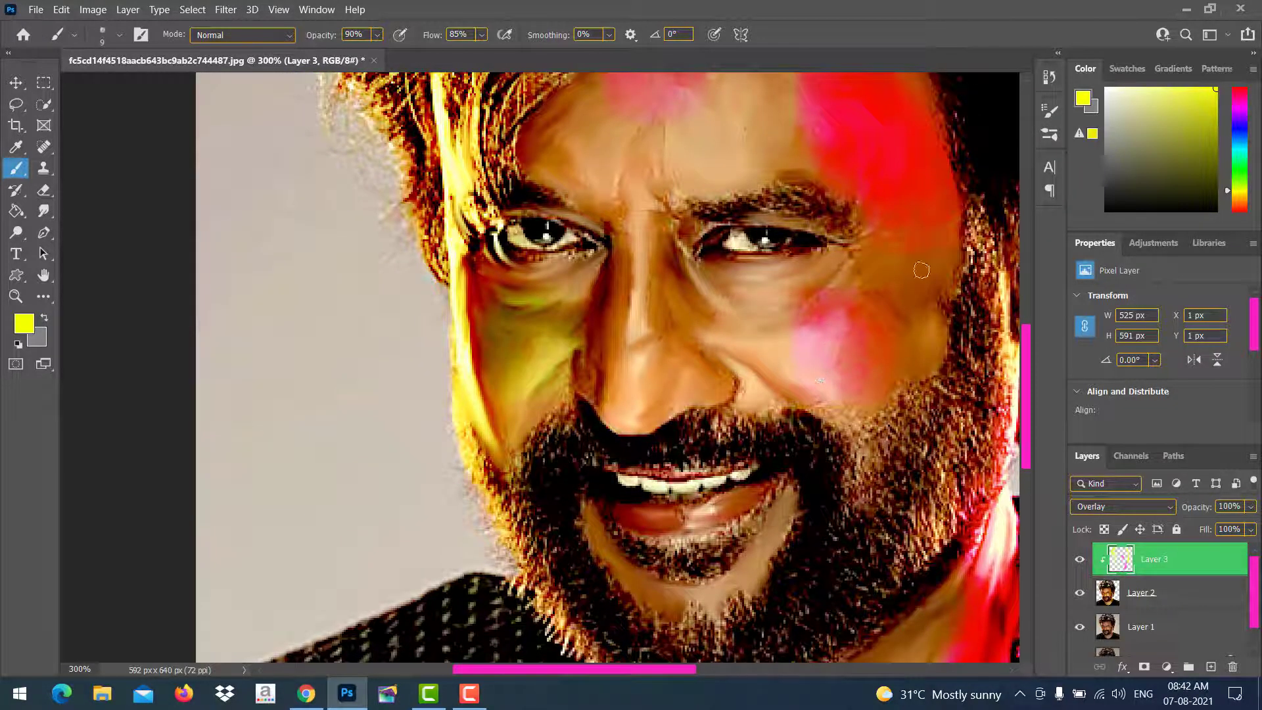
pyautogui.press(']')
pyautogui.press(']')
pyautogui.press(']')
pyautogui.press(']')
pyautogui.press(']')
pyautogui.press(']')
pyautogui.click(355, 34)
pyautogui.press('Return')
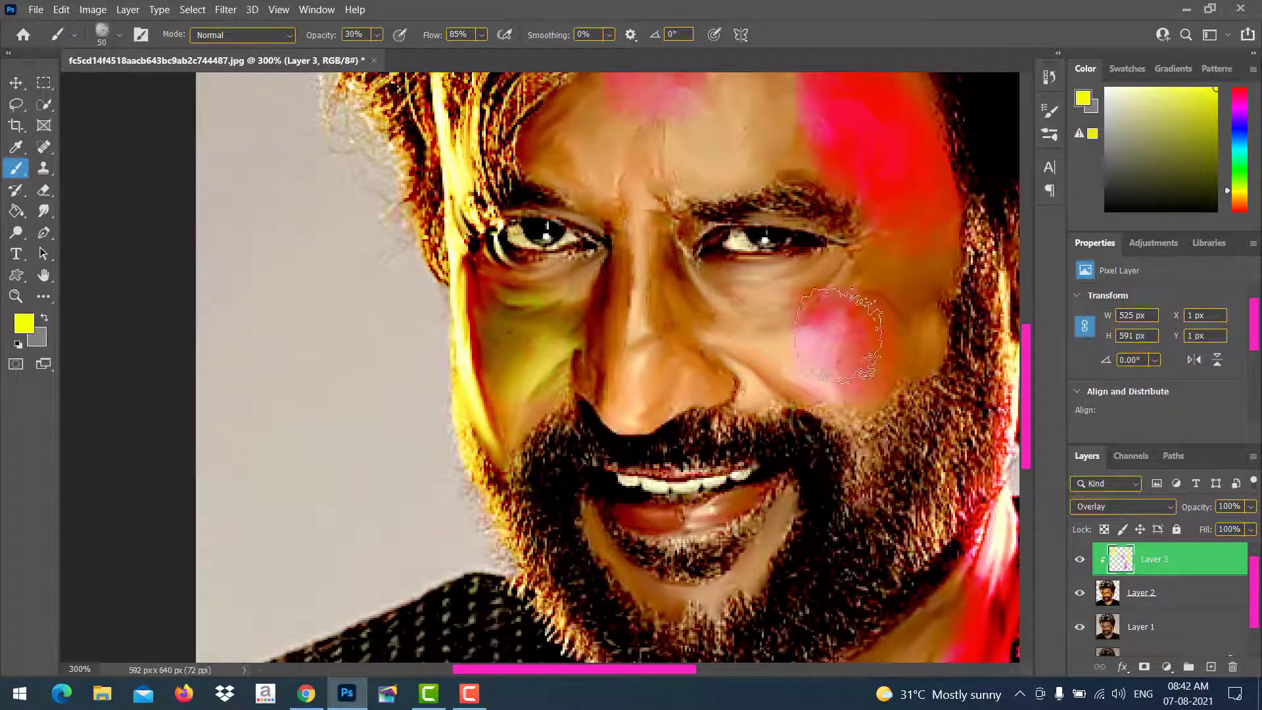
pyautogui.moveTo(906, 197)
pyautogui.mouseDown()
pyautogui.moveTo(890, 327)
pyautogui.moveTo(902, 247)
pyautogui.moveTo(904, 271)
pyautogui.mouseUp()
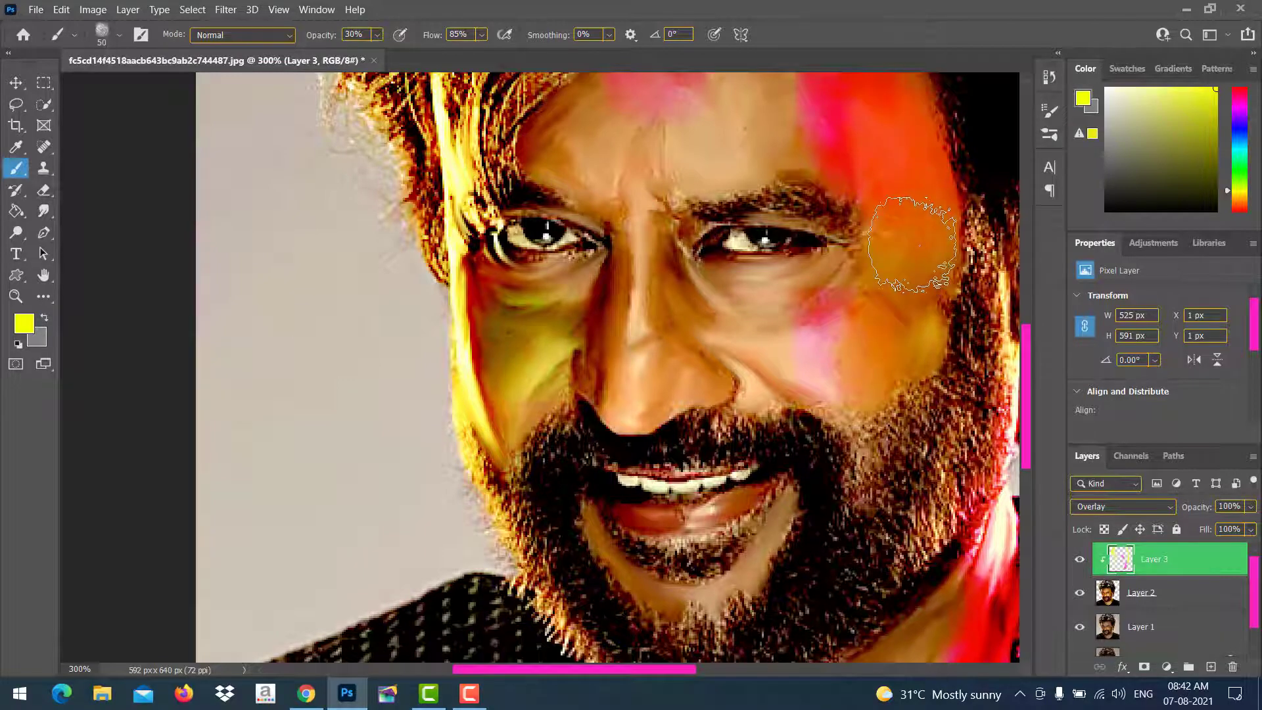
pyautogui.hotkey('ctrl', '-')
pyautogui.moveTo(782, 166)
pyautogui.mouseDown()
pyautogui.moveTo(761, 113)
pyautogui.moveTo(891, 503)
pyautogui.mouseUp()
pyautogui.press('space')
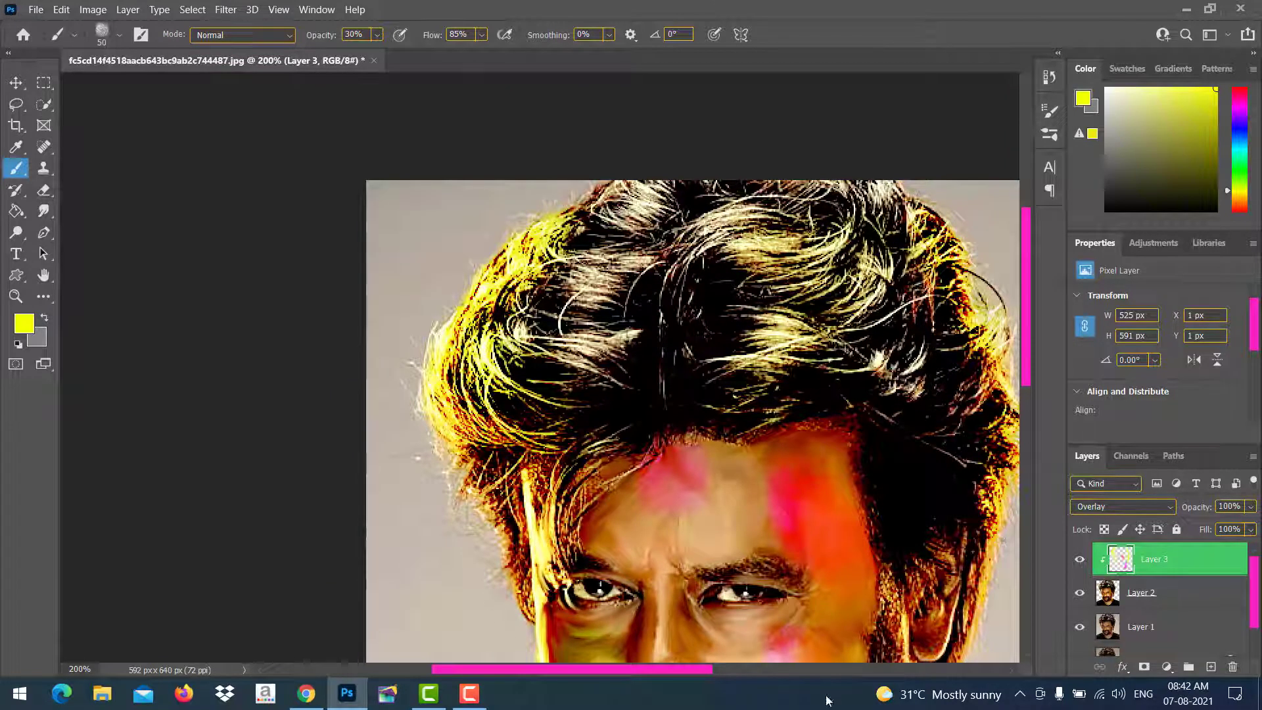
pyautogui.moveTo(774, 411); pyautogui.dragTo(711, 212)
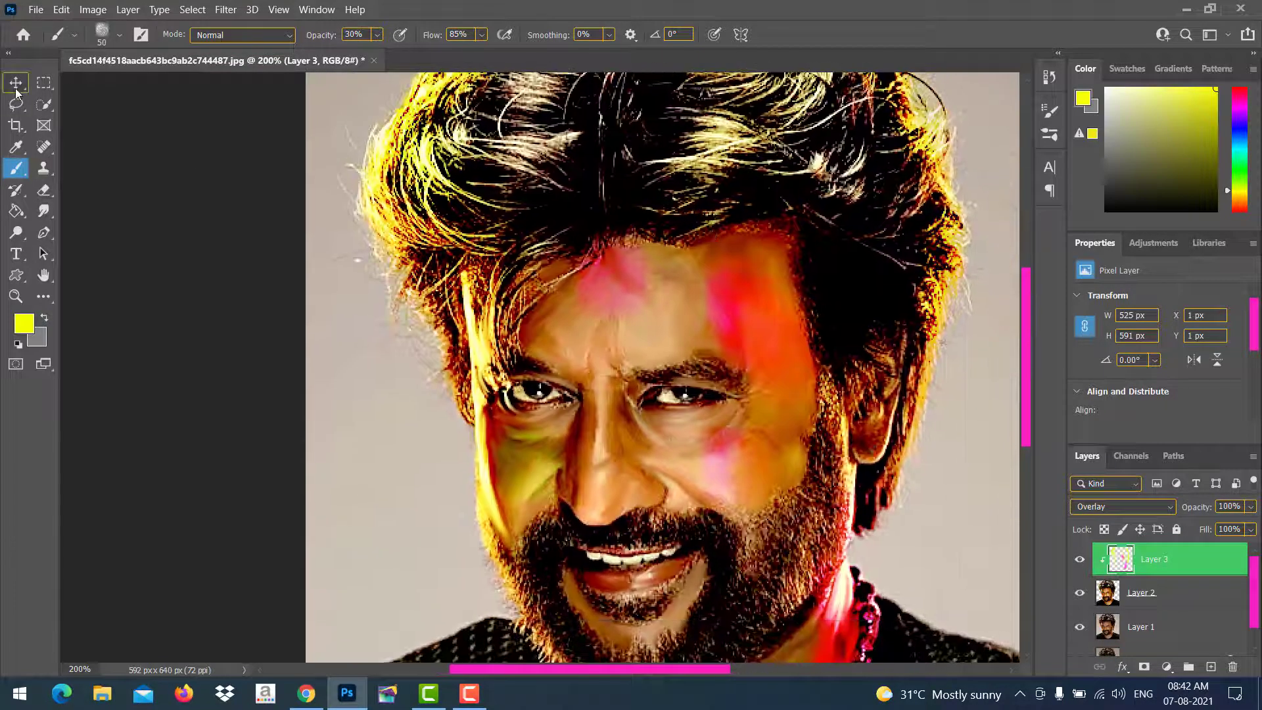
pyautogui.click(44, 82)
# Soften the face's colour splashes with an 18-pixel Gaussian Blur over a face selection, then deselect.
pyautogui.moveTo(483, 172); pyautogui.dragTo(829, 628)
pyautogui.click(224, 10)
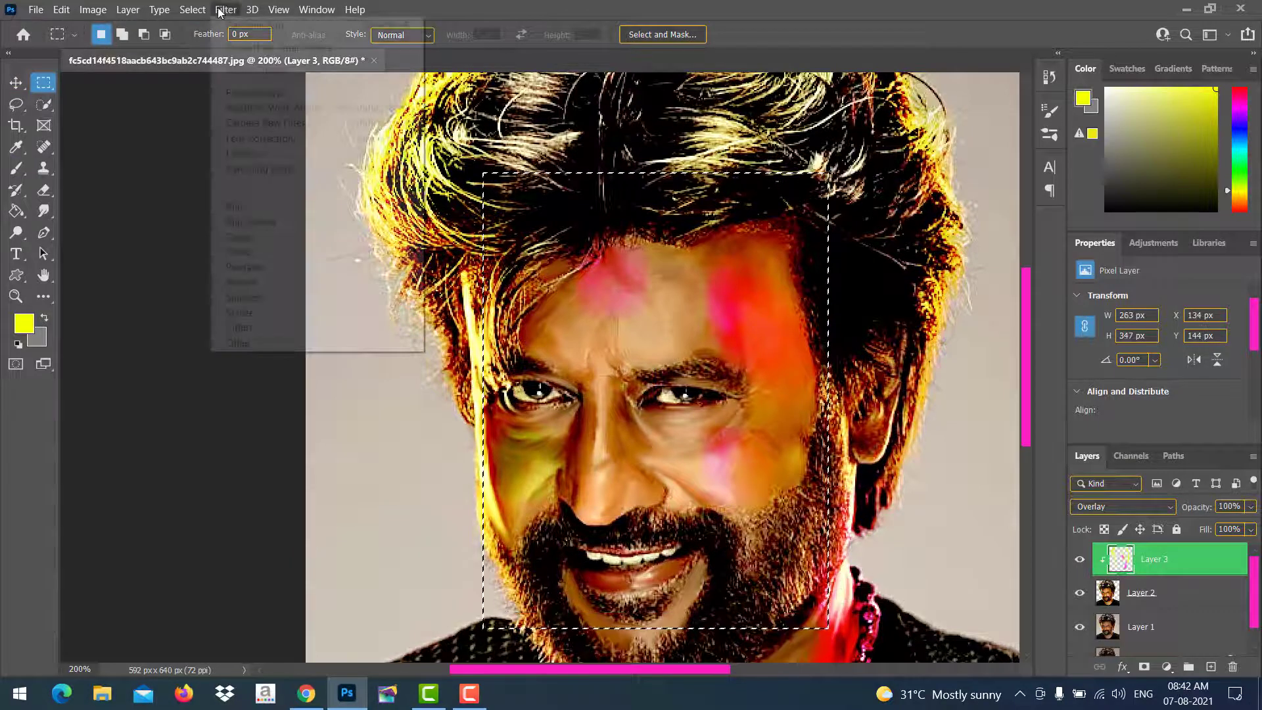
pyautogui.moveTo(260, 207)
pyautogui.click(466, 267)
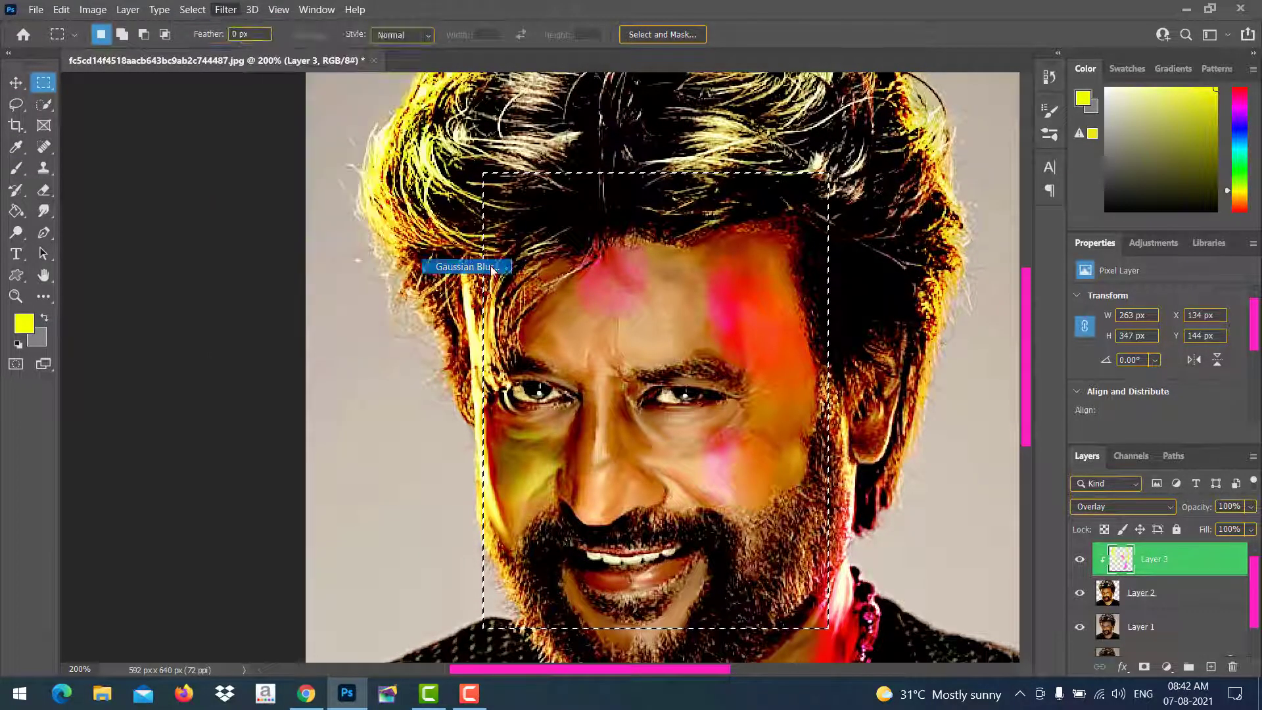
pyautogui.click(1116, 212)
pyautogui.press('m')
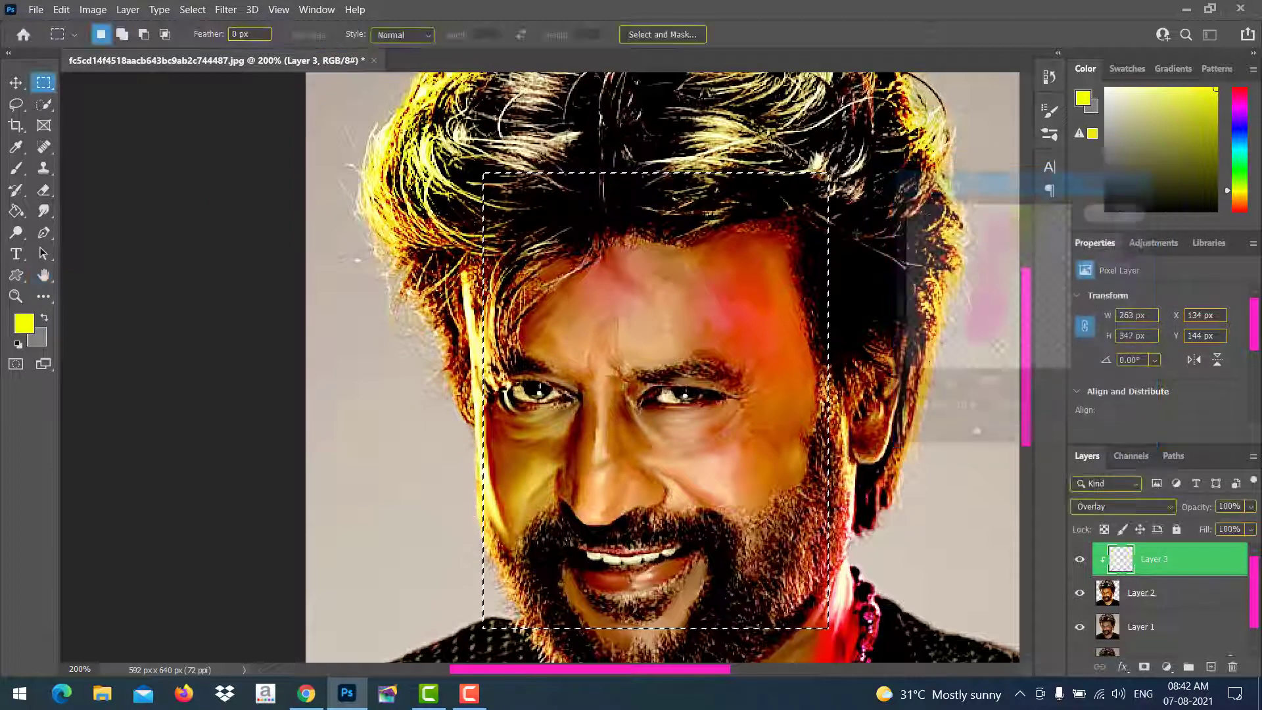
pyautogui.click(702, 238)
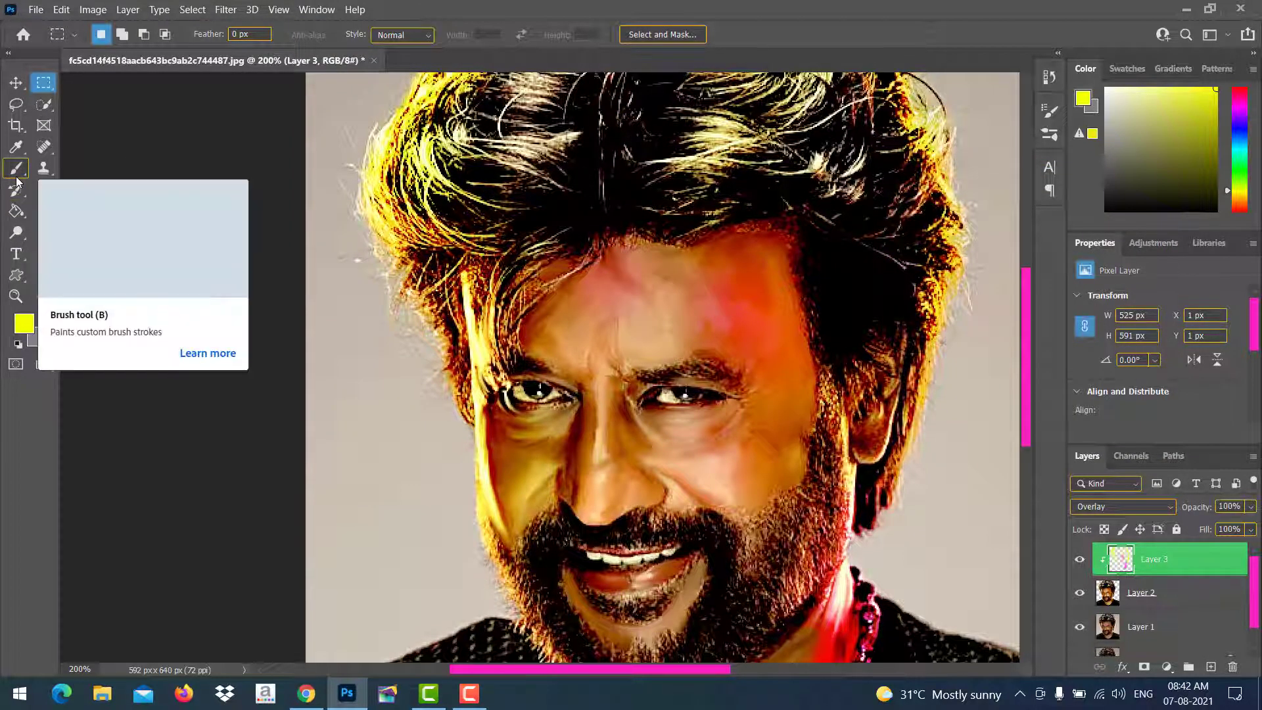
# Switch to the Smudge tool and merge the Overlay colour layer down into Layer 2.
pyautogui.hotkey('ctrl', '-')
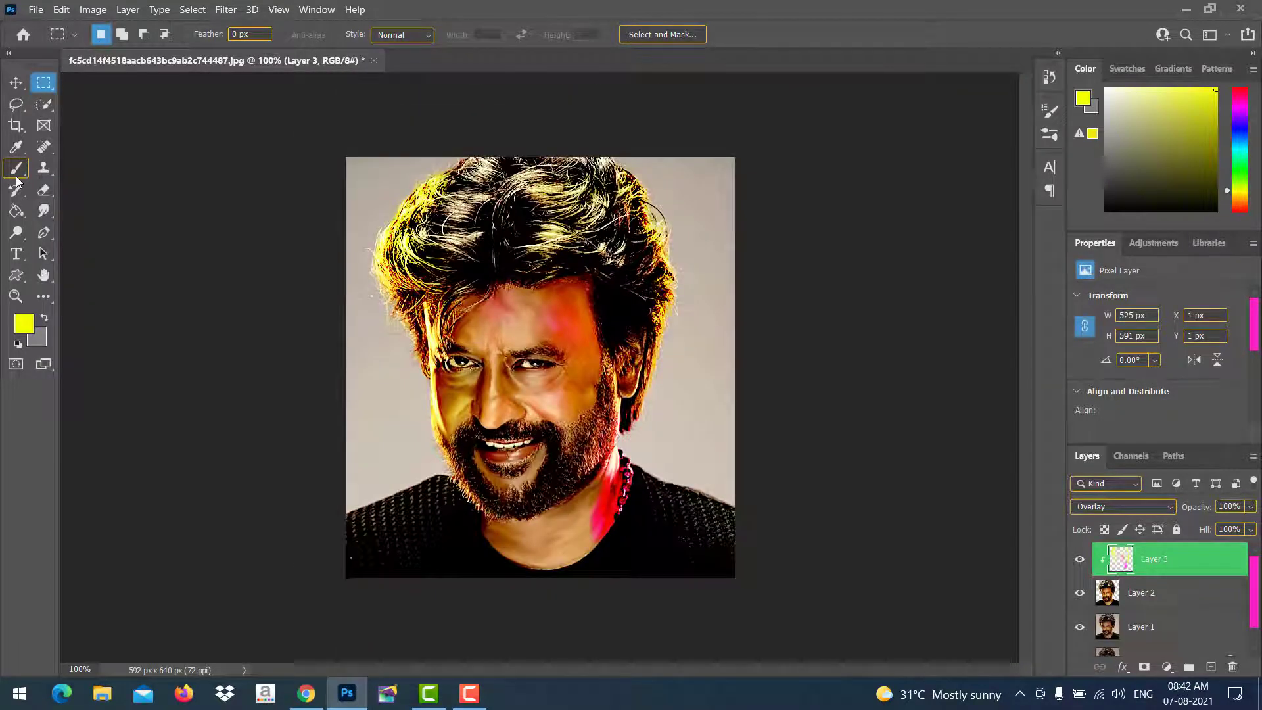
pyautogui.click(43, 211)
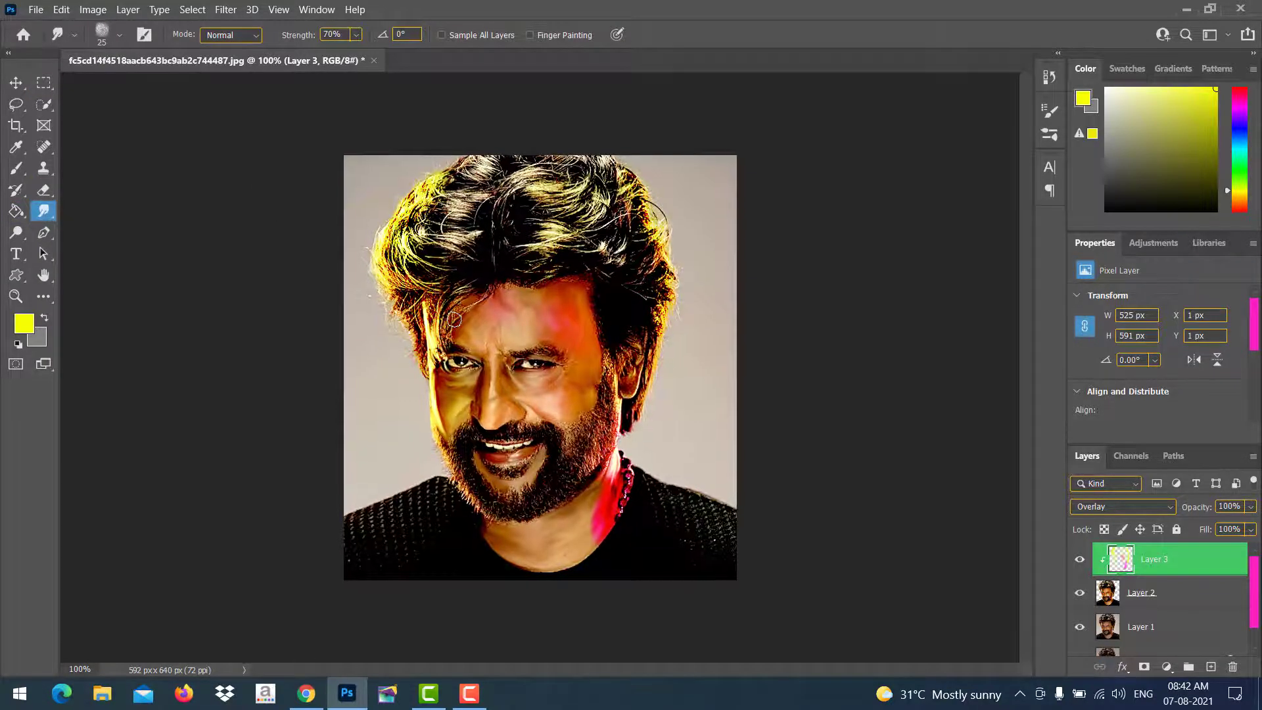
pyautogui.hotkey('ctrl', '+')
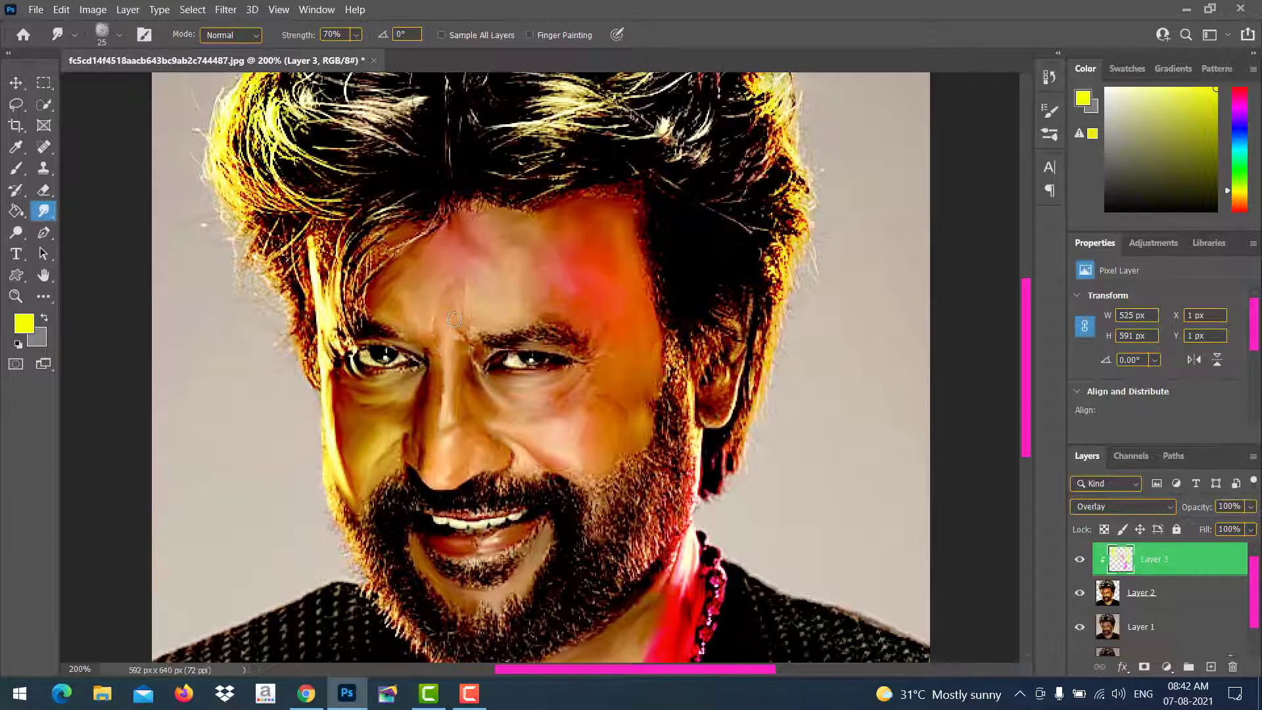
pyautogui.press('Delete')
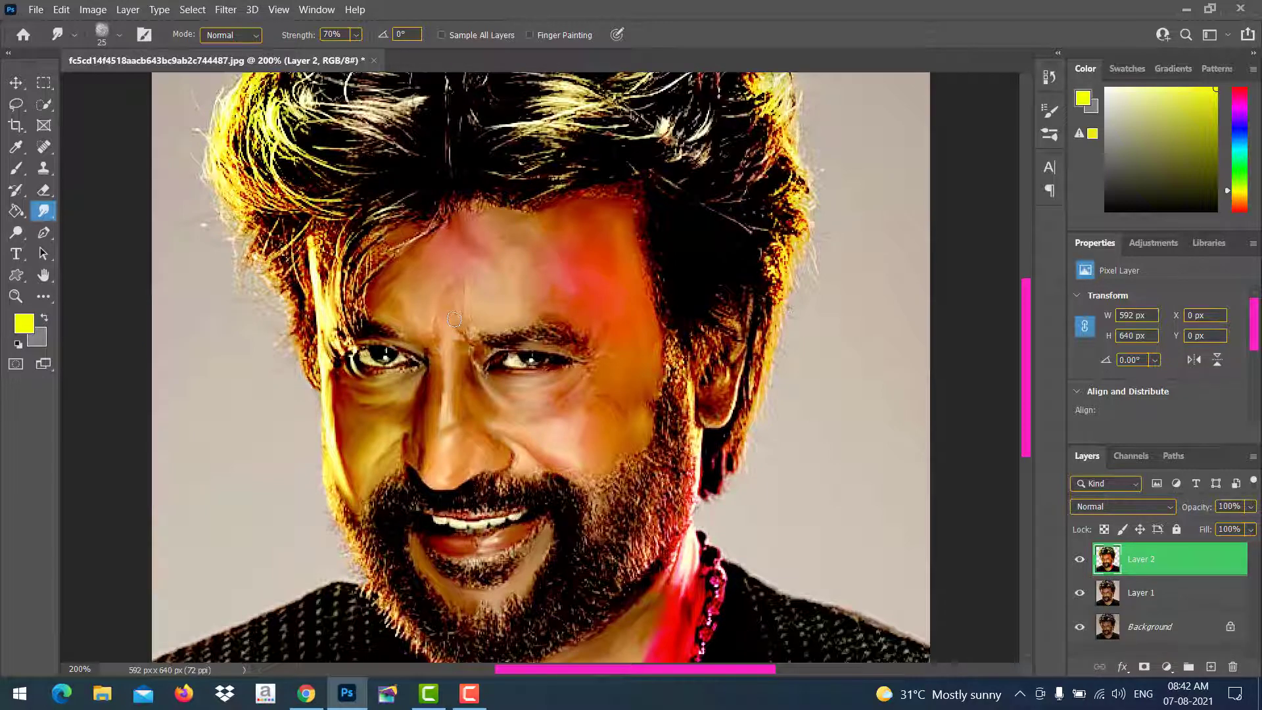
# Zoom to 300% on the forehead and smudge above the right eyebrow with a 10-pixel brush.
pyautogui.moveTo(613, 291); pyautogui.dragTo(672, 486)
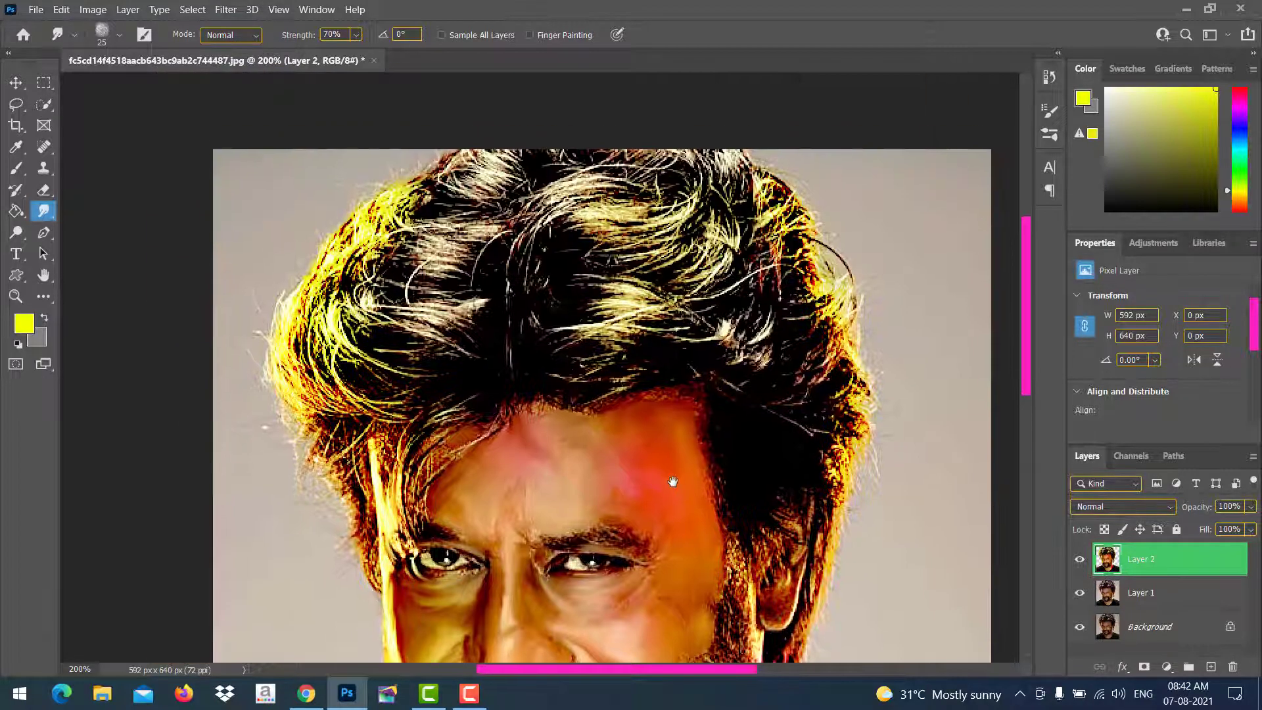
pyautogui.hotkey('ctrl', '+')
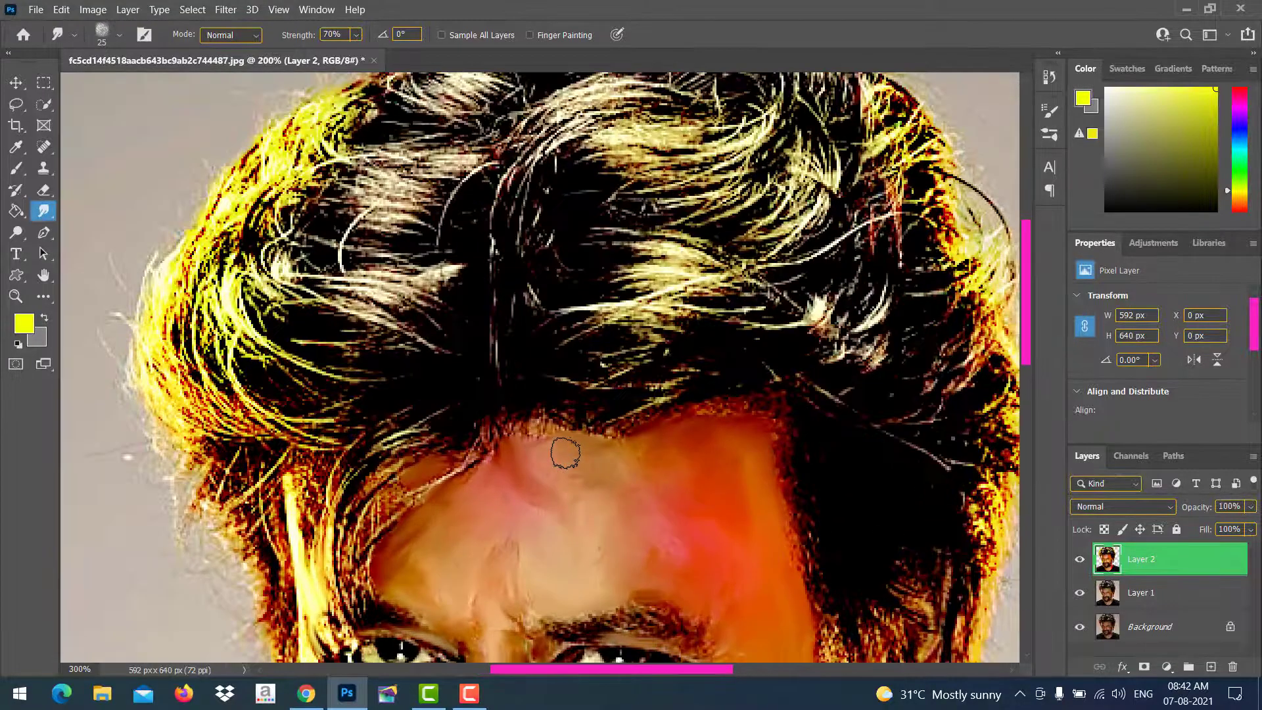
pyautogui.moveTo(665, 473); pyautogui.dragTo(678, 244)
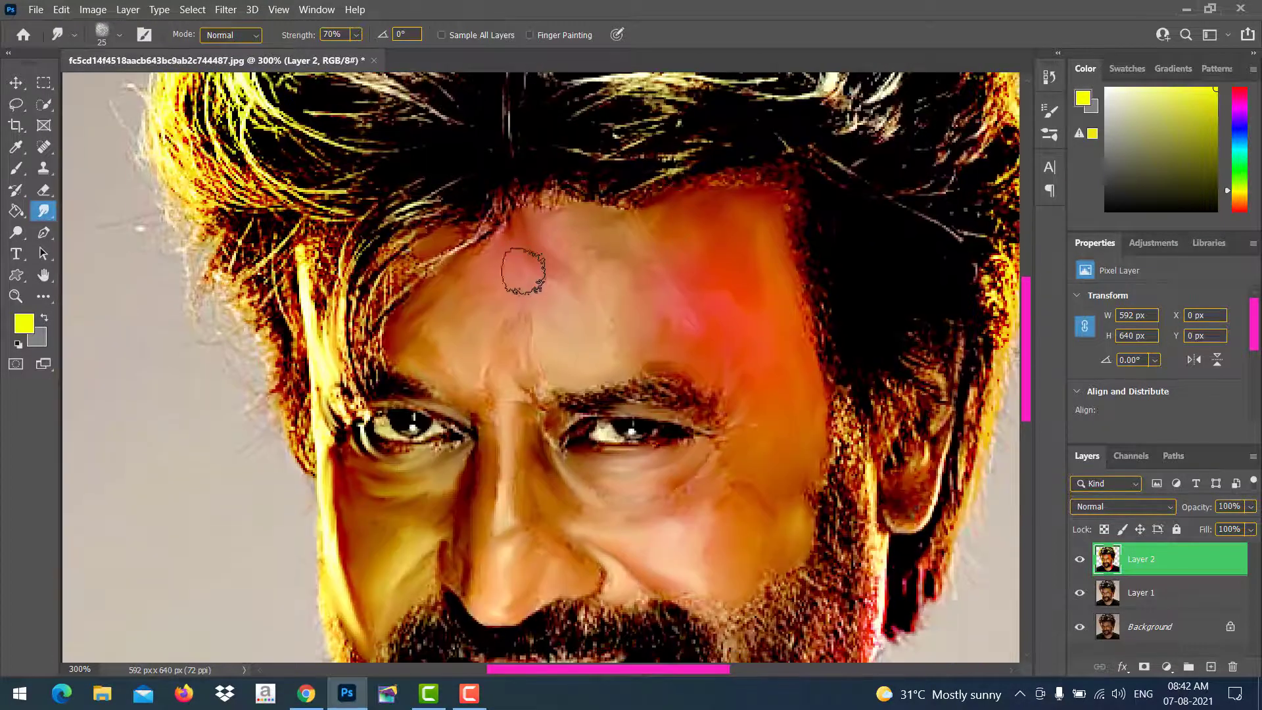
pyautogui.press('[')
pyautogui.press('[')
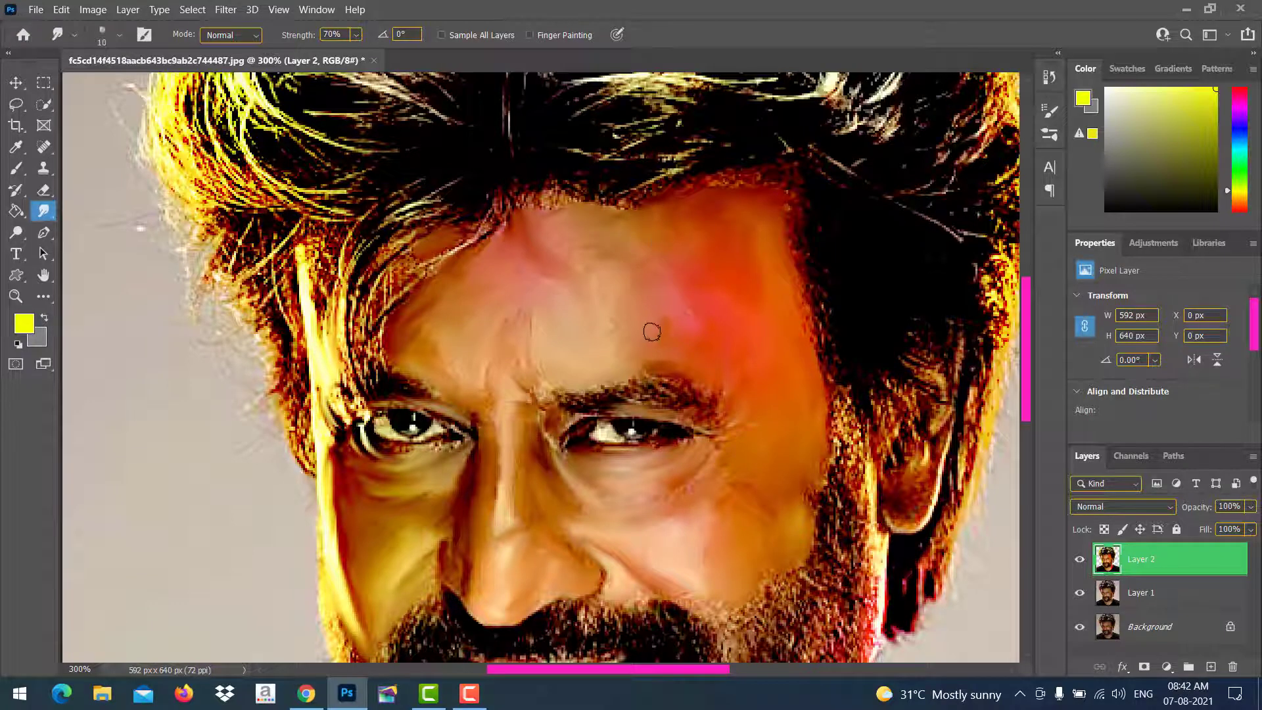
pyautogui.moveTo(659, 332); pyautogui.dragTo(661, 304)
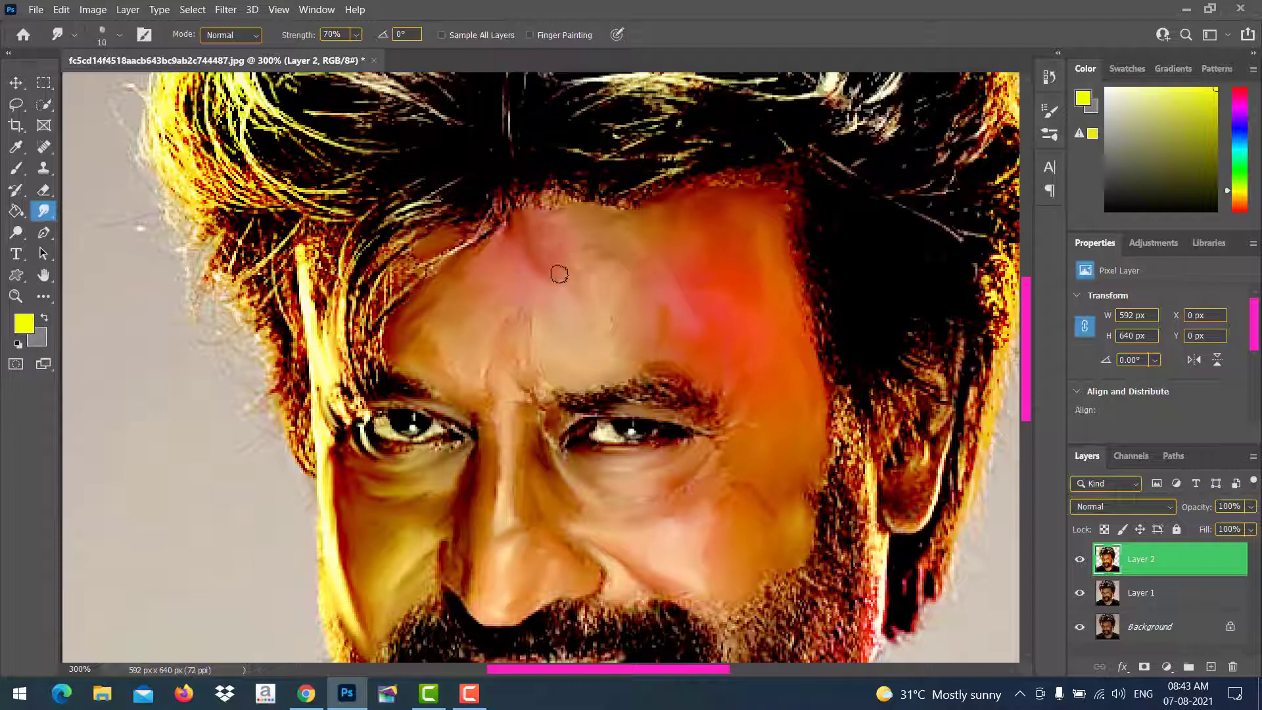
pyautogui.scroll(-5, 589, 315)
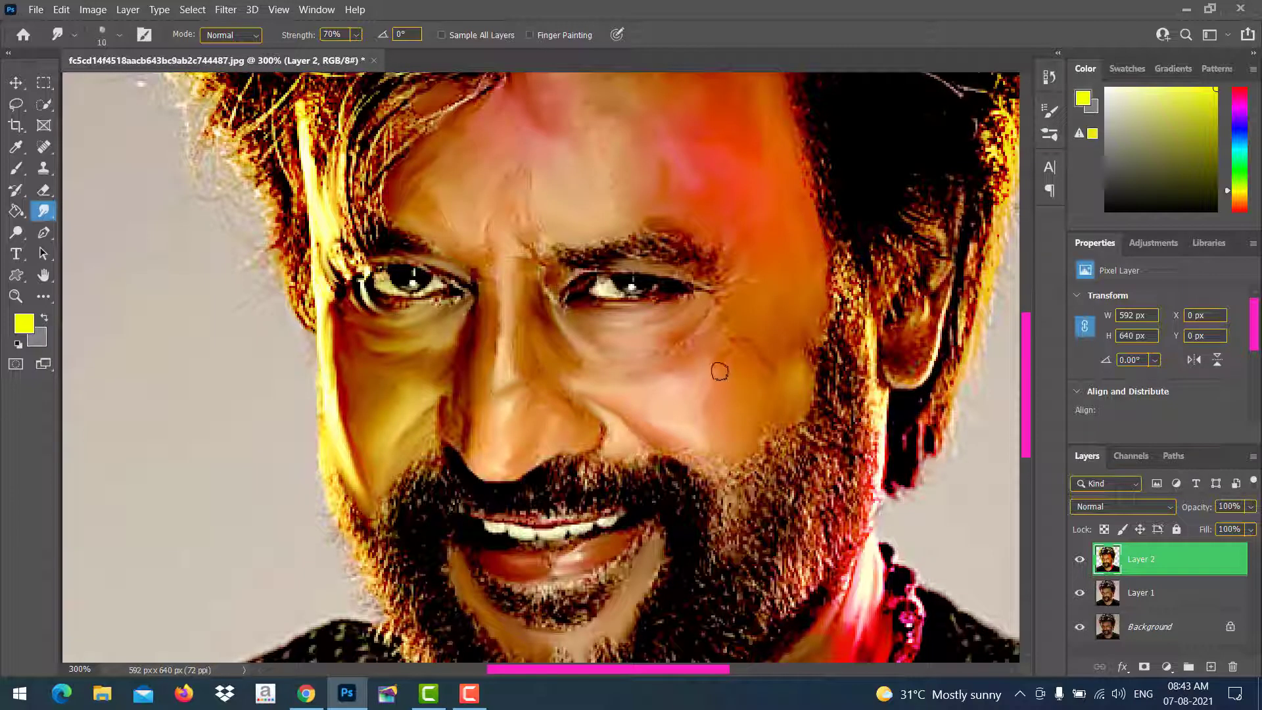
# Use a smaller Triangle - Dots brush tip at 80% strength to smudge the eyebrow's inner end upward.
pyautogui.click(103, 39)
pyautogui.doubleClick(140, 408)
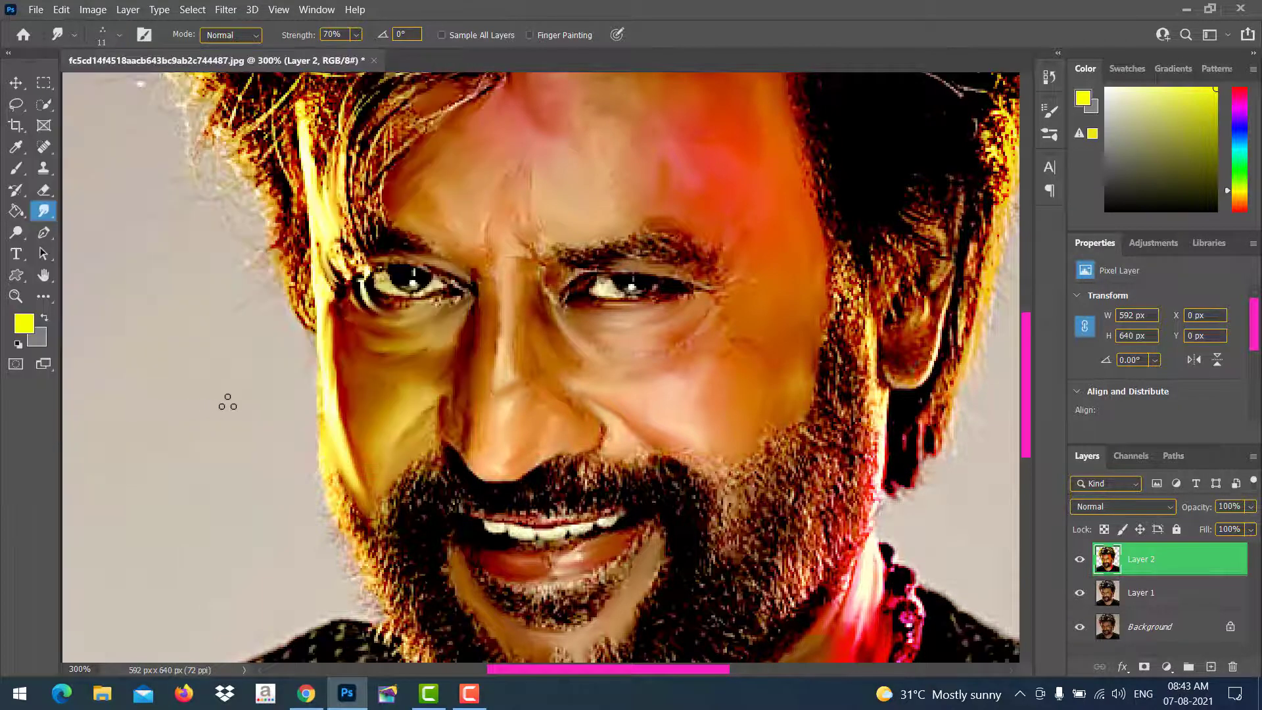
pyautogui.hotkey('ctrl', '+')
pyautogui.hotkey('ctrl', '+')
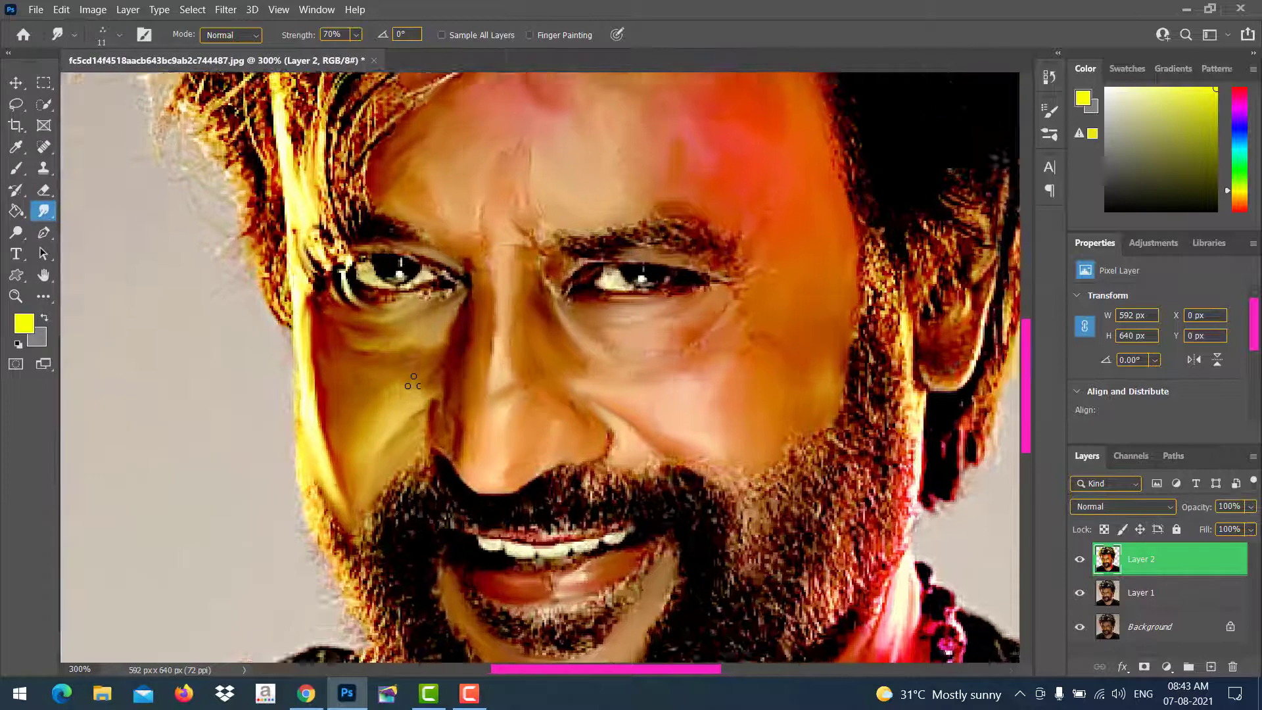
pyautogui.moveTo(456, 437); pyautogui.dragTo(451, 451)
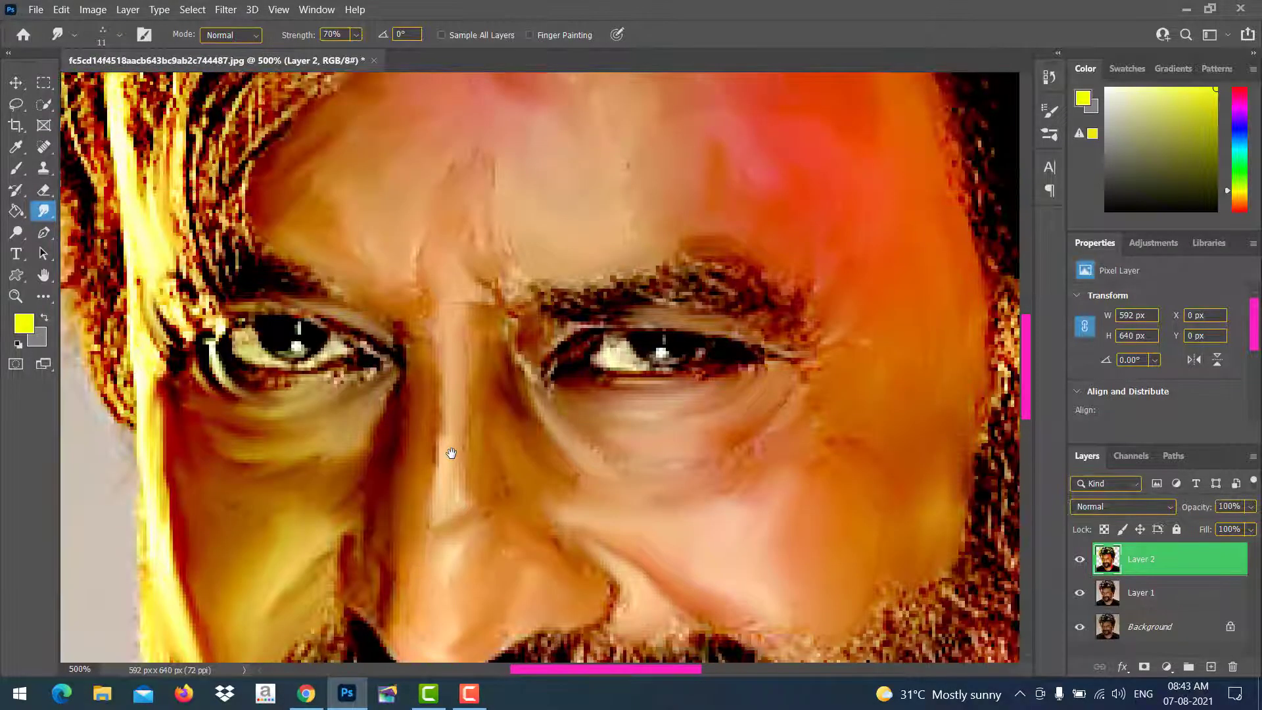
pyautogui.hotkey('ctrl', '+')
pyautogui.hotkey('ctrl', '+')
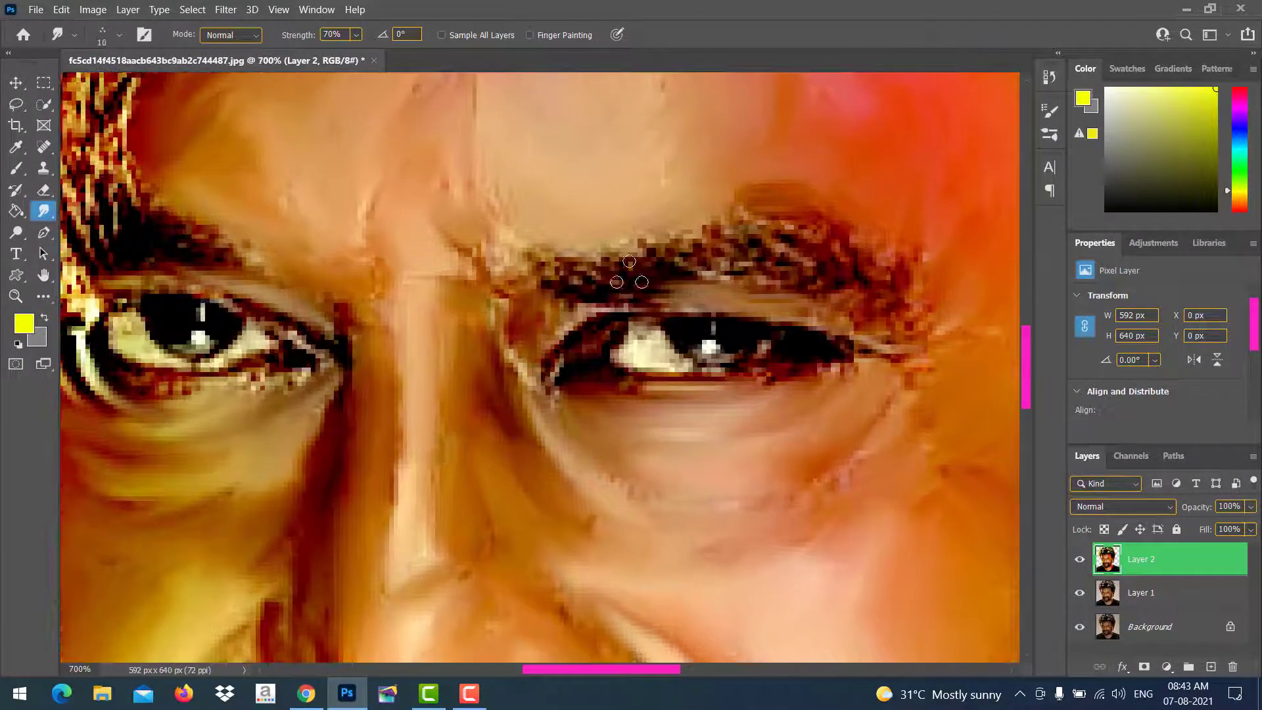
pyautogui.press('[')
pyautogui.press('[')
pyautogui.press('[')
pyautogui.press('[')
pyautogui.click(331, 33)
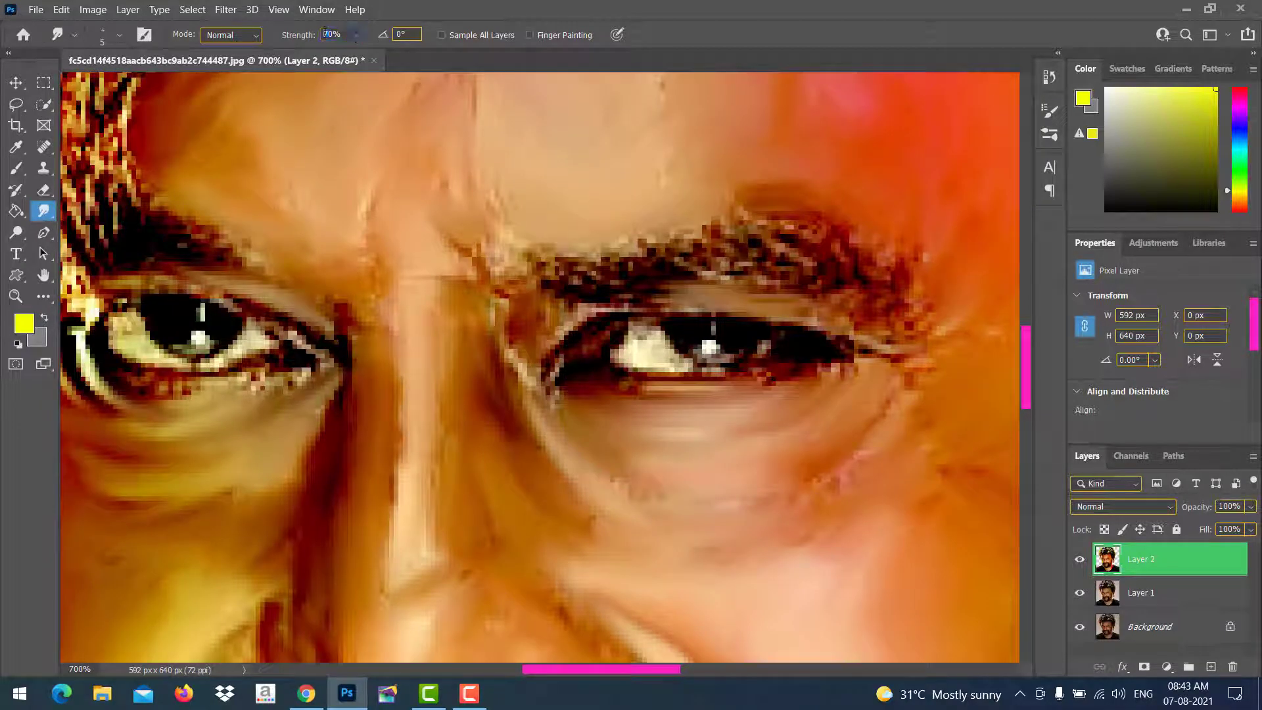
pyautogui.press('Return')
pyautogui.moveTo(556, 271)
pyautogui.mouseDown()
pyautogui.moveTo(516, 237)
pyautogui.moveTo(534, 221)
pyautogui.moveTo(559, 268)
pyautogui.moveTo(611, 266)
pyautogui.moveTo(672, 227)
pyautogui.moveTo(789, 221)
pyautogui.moveTo(861, 240)
pyautogui.mouseUp()
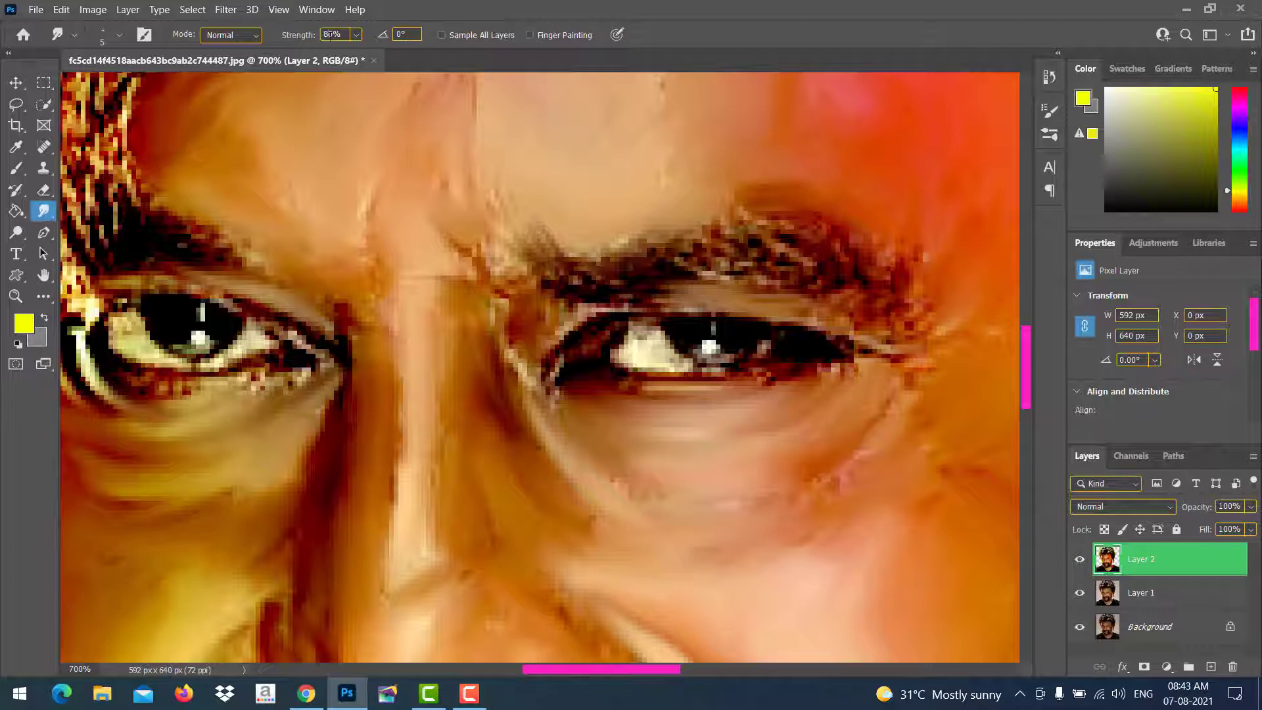
# At 90% strength, smear the eyebrow hairs and the right eyebrow's upper edge into soft strokes.
pyautogui.click(329, 35)
pyautogui.press('Return')
pyautogui.moveTo(768, 197)
pyautogui.mouseDown()
pyautogui.moveTo(834, 230)
pyautogui.moveTo(799, 209)
pyautogui.moveTo(787, 238)
pyautogui.moveTo(748, 227)
pyautogui.moveTo(782, 241)
pyautogui.moveTo(746, 233)
pyautogui.moveTo(799, 275)
pyautogui.moveTo(702, 261)
pyautogui.moveTo(770, 254)
pyautogui.moveTo(693, 223)
pyautogui.moveTo(905, 301)
pyautogui.moveTo(897, 250)
pyautogui.mouseUp()
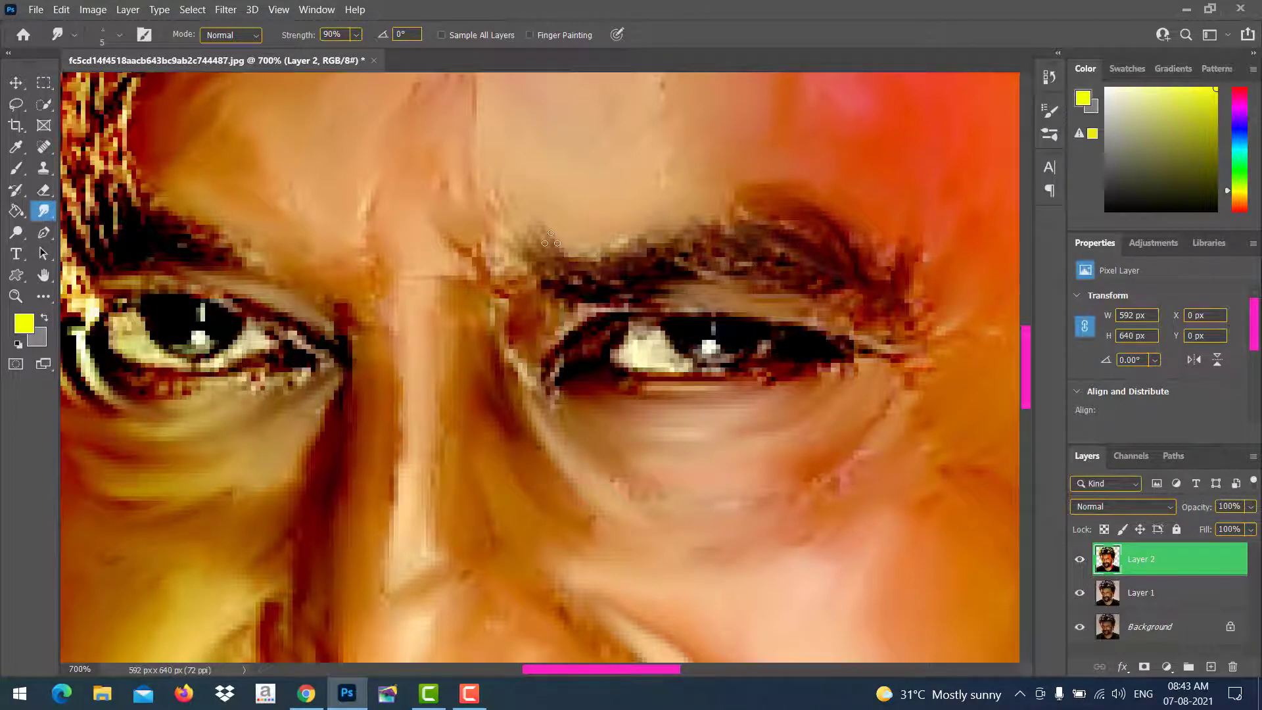
pyautogui.moveTo(153, 230)
pyautogui.mouseDown()
pyautogui.moveTo(233, 242)
pyautogui.moveTo(186, 234)
pyautogui.moveTo(237, 258)
pyautogui.mouseUp()
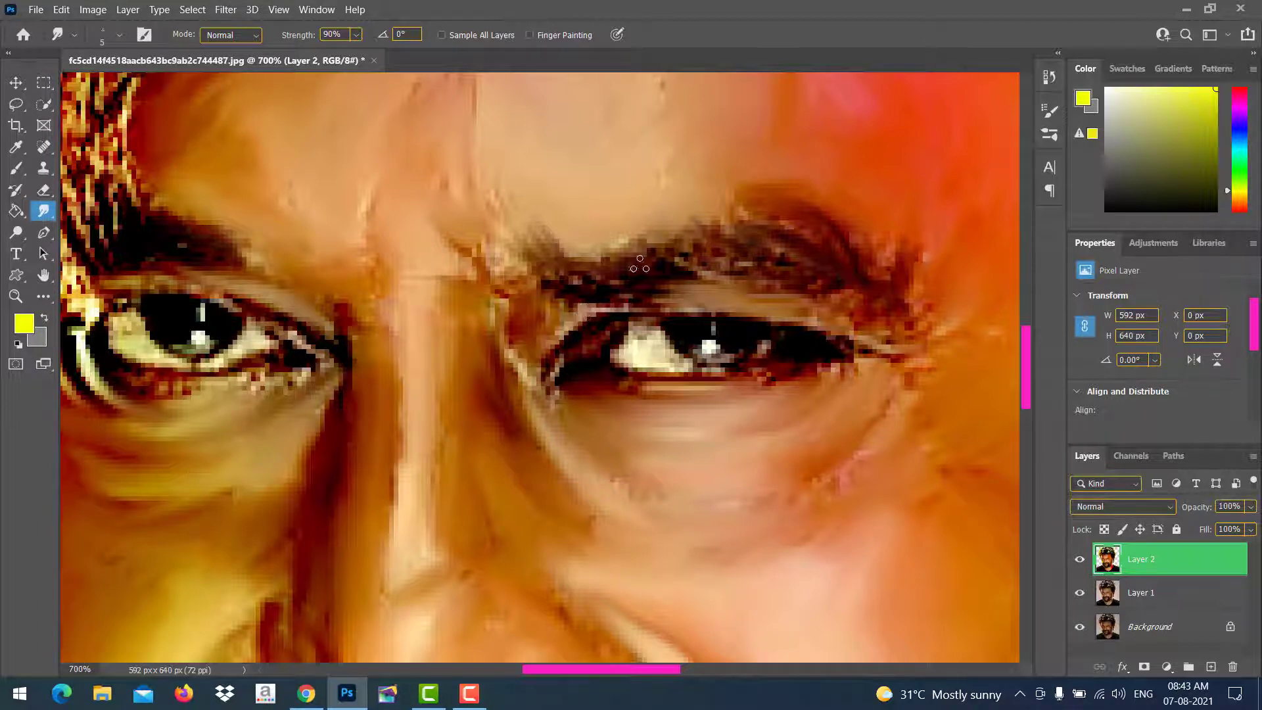
pyautogui.moveTo(637, 255); pyautogui.dragTo(608, 227)
pyautogui.moveTo(608, 246)
pyautogui.mouseDown()
pyautogui.moveTo(566, 238)
pyautogui.moveTo(723, 255)
pyautogui.moveTo(642, 282)
pyautogui.moveTo(578, 284)
pyautogui.moveTo(550, 250)
pyautogui.moveTo(615, 273)
pyautogui.mouseUp()
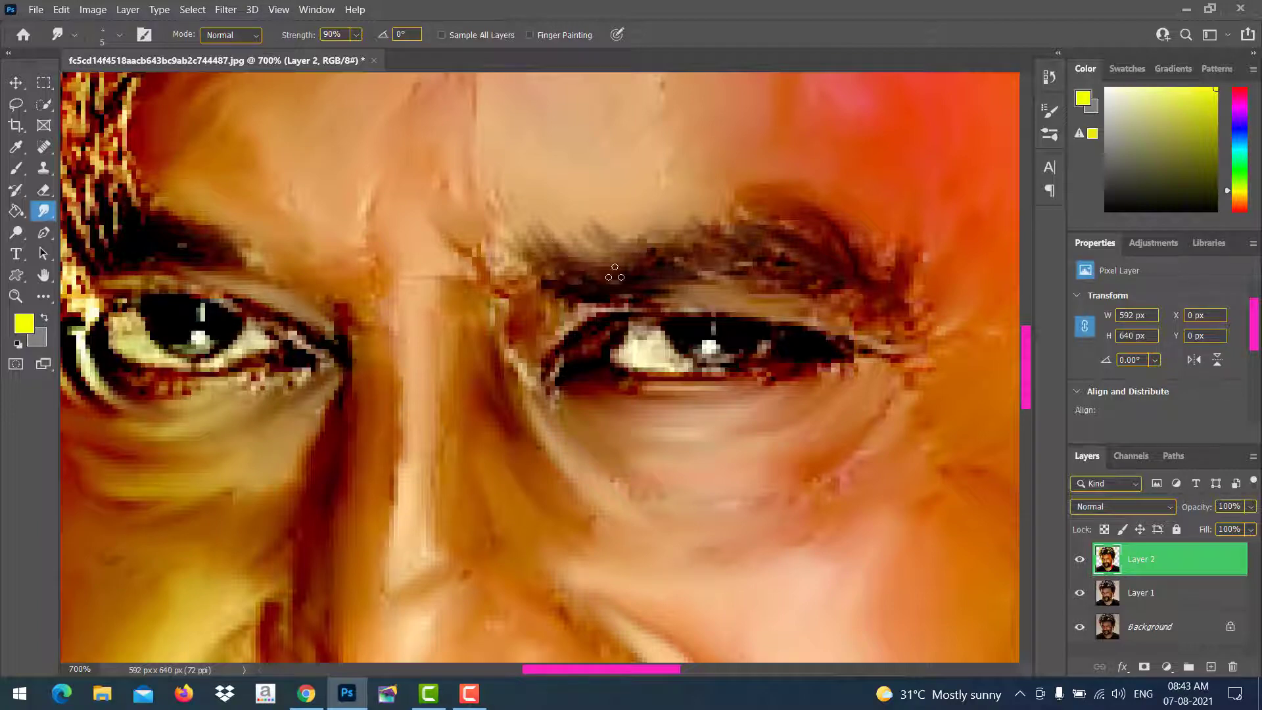
pyautogui.scroll(-4, 615, 273)
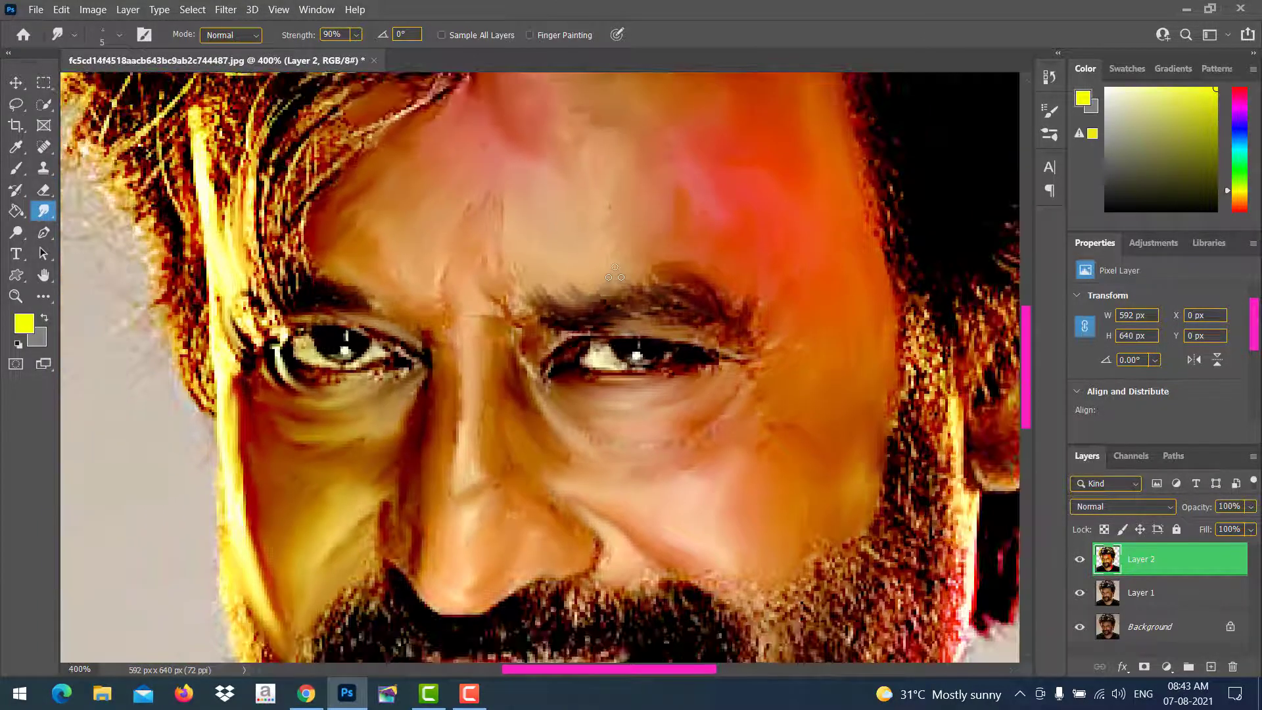
# Set smudge strength to 100% and smear hair strands into the right cheek.
pyautogui.moveTo(547, 557); pyautogui.dragTo(476, 330)
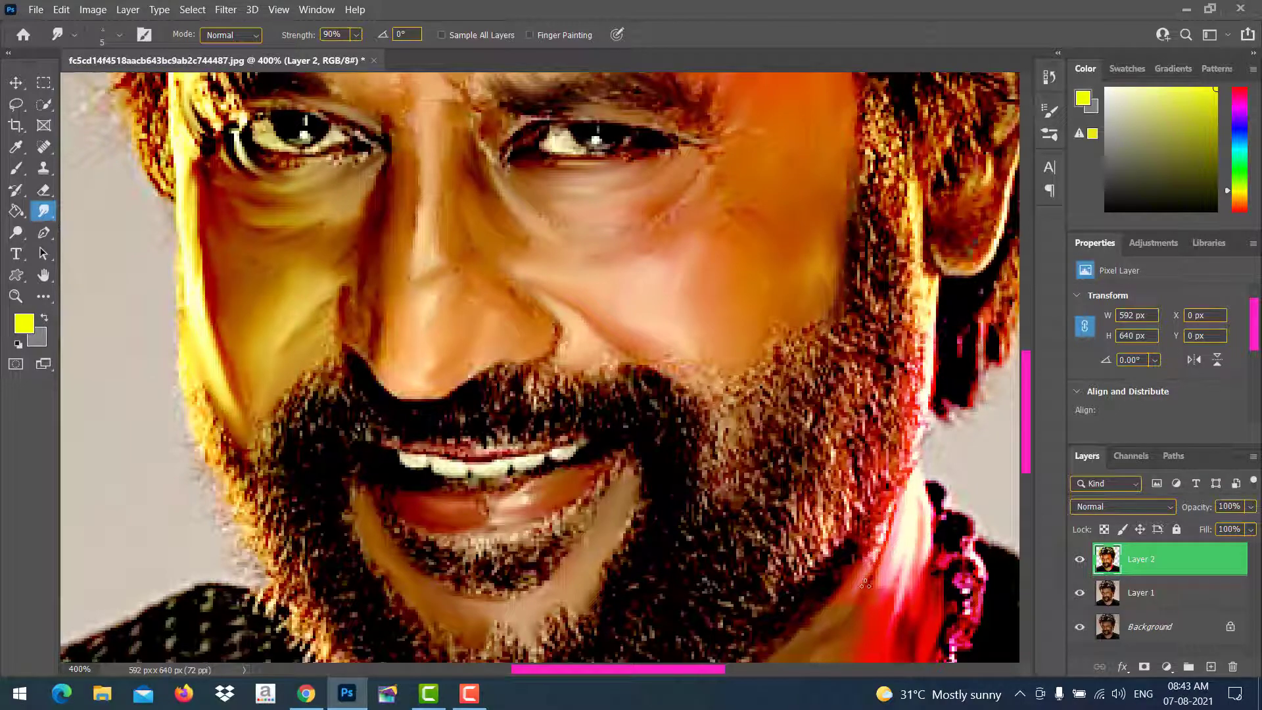
pyautogui.moveTo(704, 139); pyautogui.dragTo(614, 242)
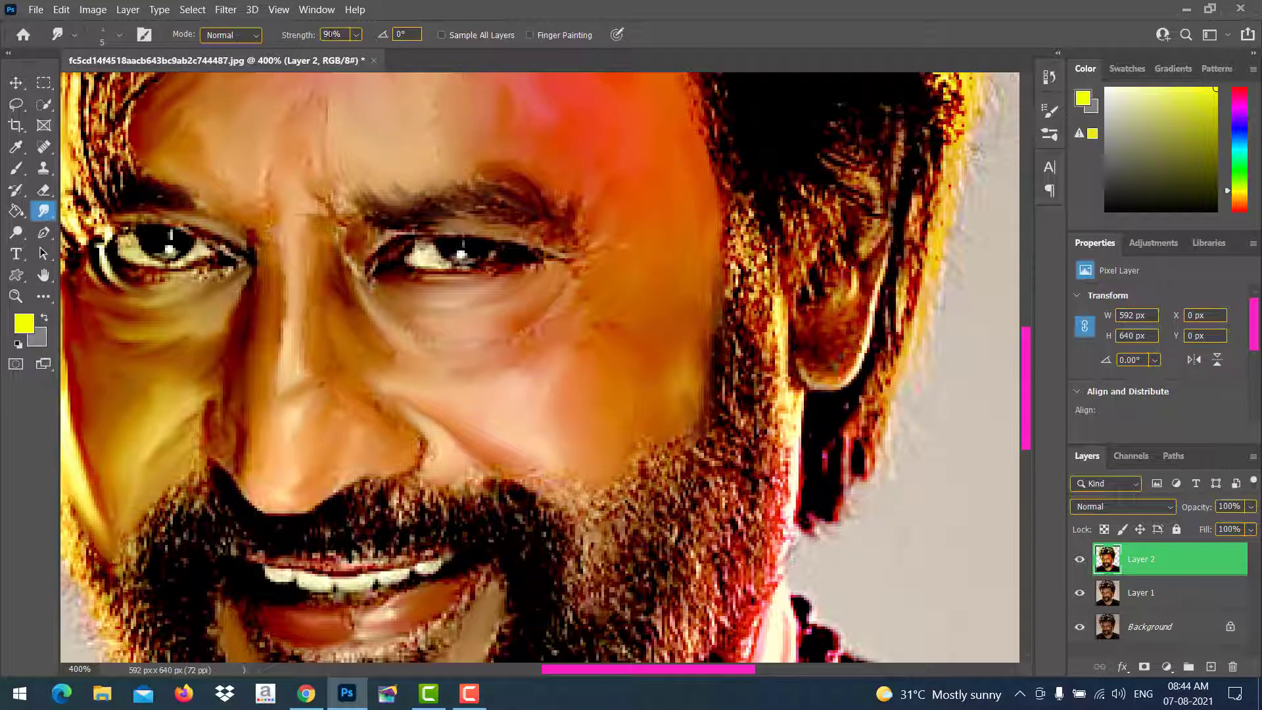
pyautogui.click(288, 34)
pyautogui.write('100')
pyautogui.press('Return')
pyautogui.moveTo(726, 313)
pyautogui.mouseDown()
pyautogui.moveTo(705, 253)
pyautogui.moveTo(730, 292)
pyautogui.moveTo(721, 240)
pyautogui.moveTo(727, 294)
pyautogui.moveTo(719, 248)
pyautogui.moveTo(734, 262)
pyautogui.moveTo(700, 139)
pyautogui.mouseUp()
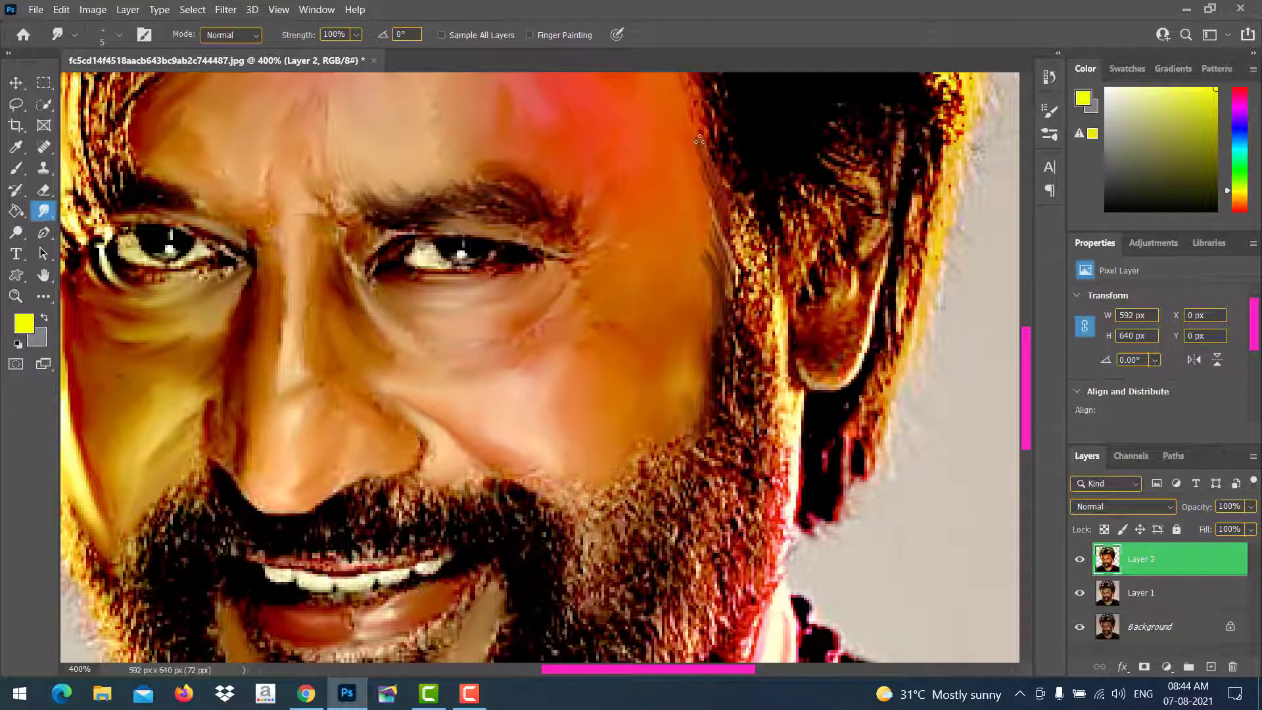
# Smooth the speckled right sideburn and streak the beard along the right cheek edge.
pyautogui.moveTo(720, 406); pyautogui.dragTo(708, 429)
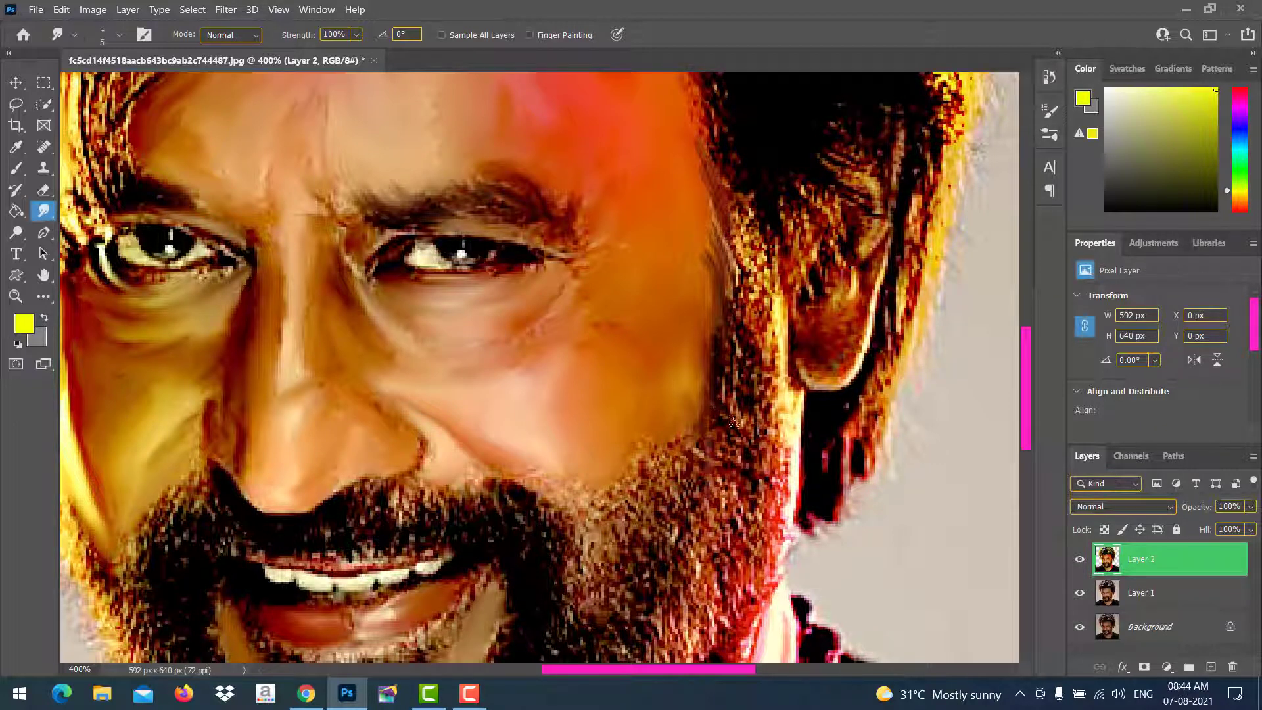
pyautogui.scroll(-5, 734, 423)
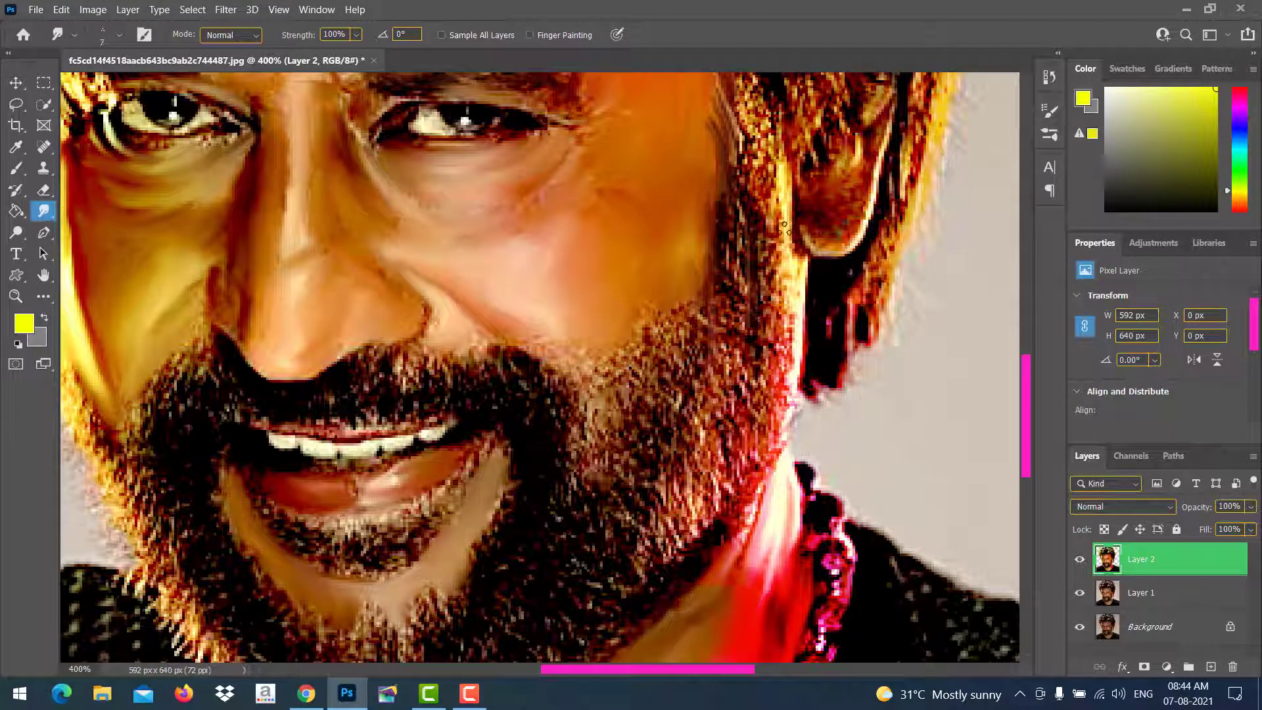
pyautogui.moveTo(750, 228)
pyautogui.mouseDown()
pyautogui.moveTo(754, 180)
pyautogui.moveTo(768, 241)
pyautogui.moveTo(768, 206)
pyautogui.mouseUp()
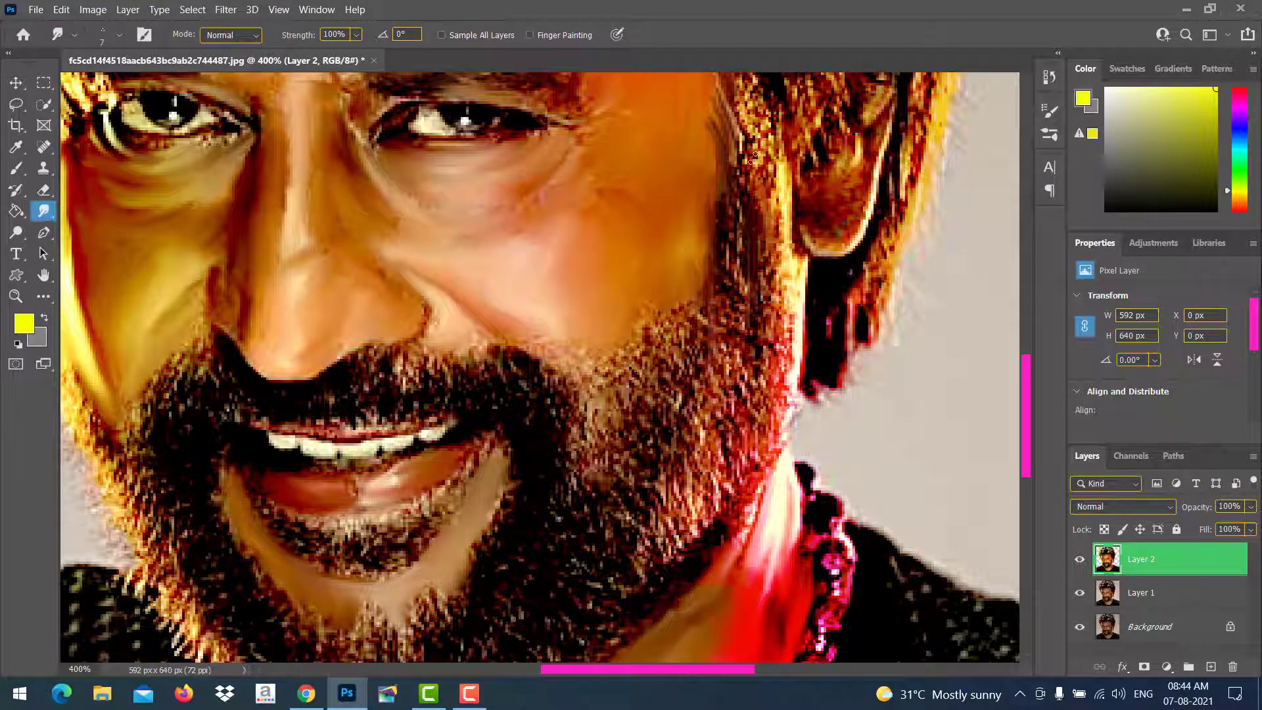
pyautogui.moveTo(756, 158); pyautogui.dragTo(759, 206)
pyautogui.moveTo(748, 98)
pyautogui.mouseDown()
pyautogui.moveTo(767, 174)
pyautogui.moveTo(763, 250)
pyautogui.mouseUp()
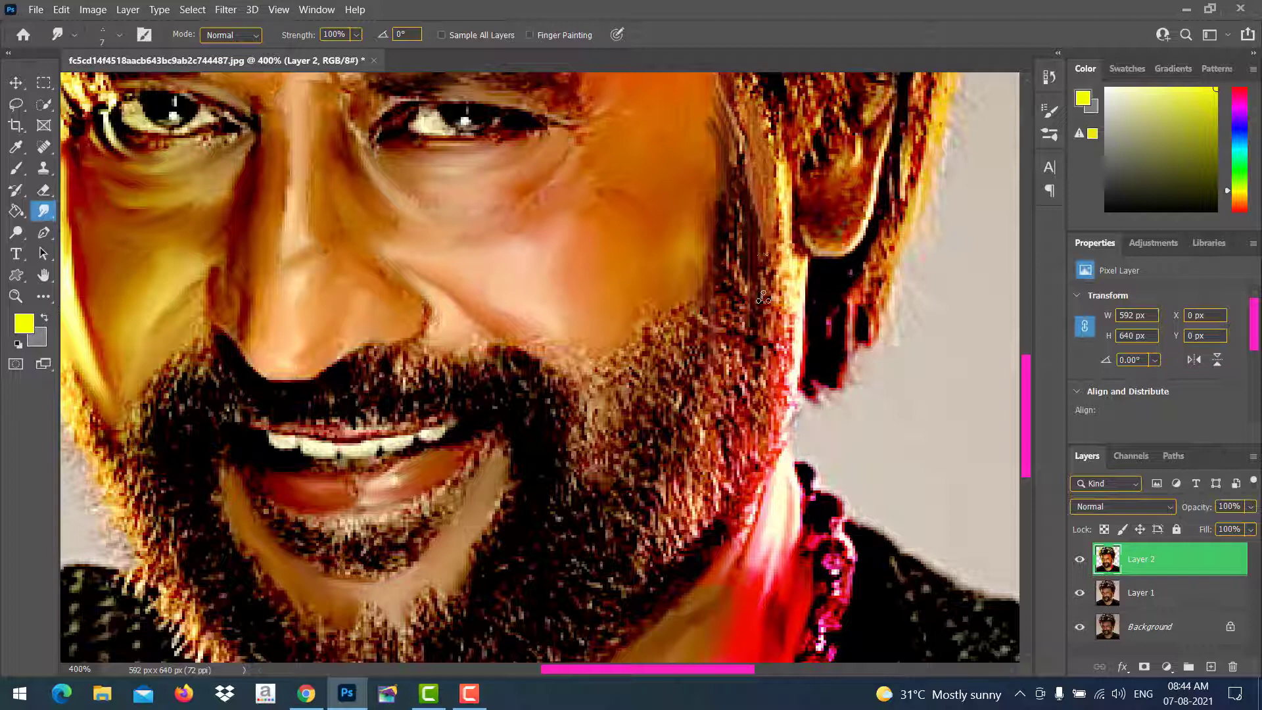
pyautogui.moveTo(763, 298)
pyautogui.mouseDown()
pyautogui.moveTo(773, 351)
pyautogui.moveTo(728, 238)
pyautogui.moveTo(743, 314)
pyautogui.moveTo(754, 310)
pyautogui.moveTo(732, 229)
pyautogui.moveTo(743, 298)
pyautogui.moveTo(772, 326)
pyautogui.moveTo(764, 390)
pyautogui.moveTo(763, 372)
pyautogui.moveTo(736, 382)
pyautogui.moveTo(716, 324)
pyautogui.moveTo(728, 306)
pyautogui.moveTo(750, 445)
pyautogui.moveTo(739, 470)
pyautogui.mouseUp()
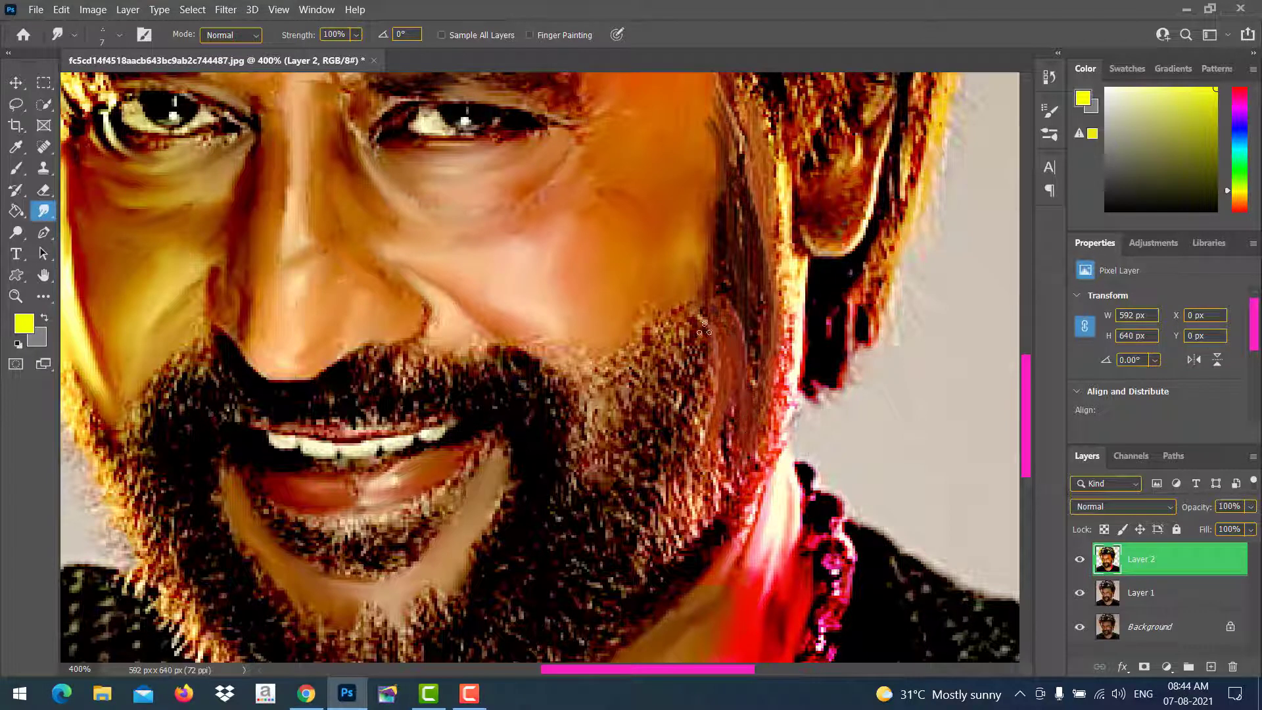
pyautogui.moveTo(705, 329)
pyautogui.mouseDown()
pyautogui.moveTo(700, 388)
pyautogui.moveTo(701, 321)
pyautogui.moveTo(675, 363)
pyautogui.moveTo(674, 312)
pyautogui.moveTo(674, 344)
pyautogui.moveTo(681, 305)
pyautogui.mouseUp()
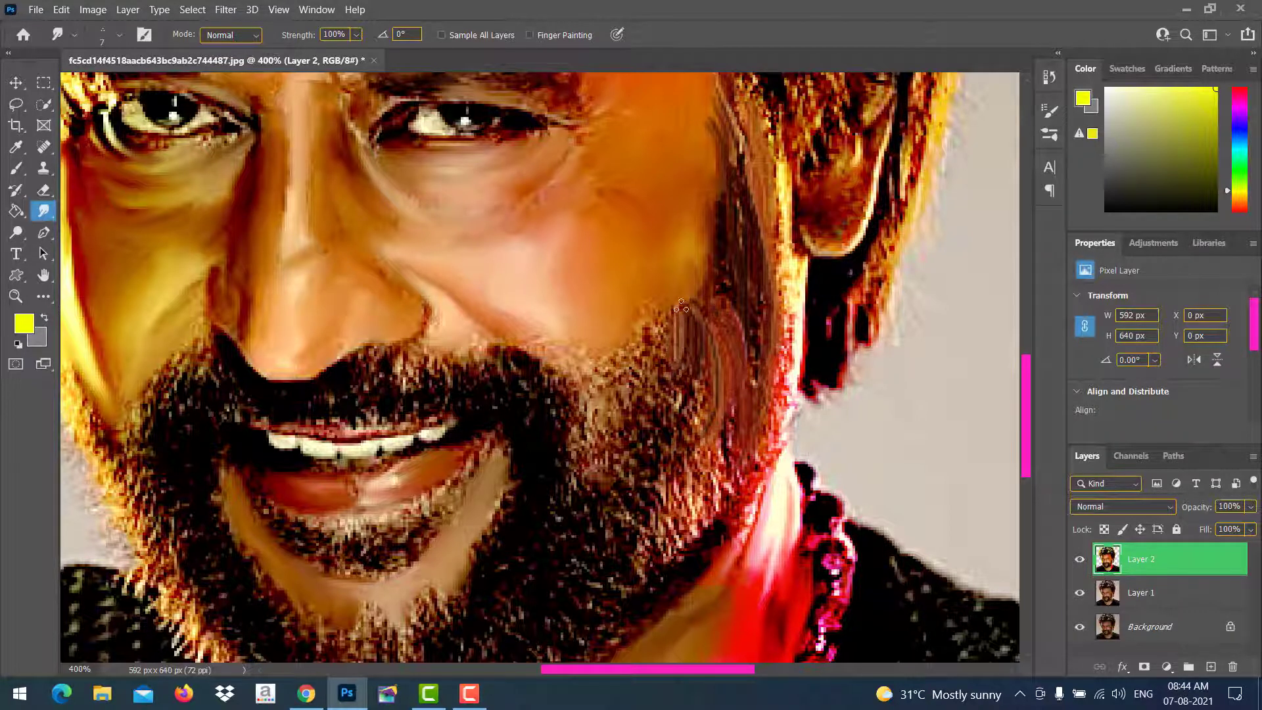
# Lower smudge strength to 80% and streak the beard's right edge, then zoom out.
pyautogui.click(334, 33)
pyautogui.write('80')
pyautogui.moveTo(692, 281)
pyautogui.mouseDown()
pyautogui.moveTo(675, 325)
pyautogui.moveTo(656, 328)
pyautogui.moveTo(668, 373)
pyautogui.moveTo(639, 359)
pyautogui.moveTo(651, 420)
pyautogui.moveTo(628, 368)
pyautogui.moveTo(650, 431)
pyautogui.moveTo(663, 364)
pyautogui.moveTo(672, 440)
pyautogui.moveTo(675, 371)
pyautogui.moveTo(693, 461)
pyautogui.moveTo(715, 439)
pyautogui.moveTo(720, 391)
pyautogui.moveTo(733, 484)
pyautogui.moveTo(758, 438)
pyautogui.moveTo(770, 341)
pyautogui.moveTo(775, 415)
pyautogui.moveTo(777, 290)
pyautogui.moveTo(785, 313)
pyautogui.moveTo(775, 208)
pyautogui.moveTo(764, 363)
pyautogui.moveTo(750, 359)
pyautogui.moveTo(746, 304)
pyautogui.moveTo(736, 428)
pyautogui.moveTo(737, 376)
pyautogui.moveTo(695, 517)
pyautogui.moveTo(722, 489)
pyautogui.moveTo(703, 533)
pyautogui.mouseUp()
pyautogui.scroll(-3, 703, 533)
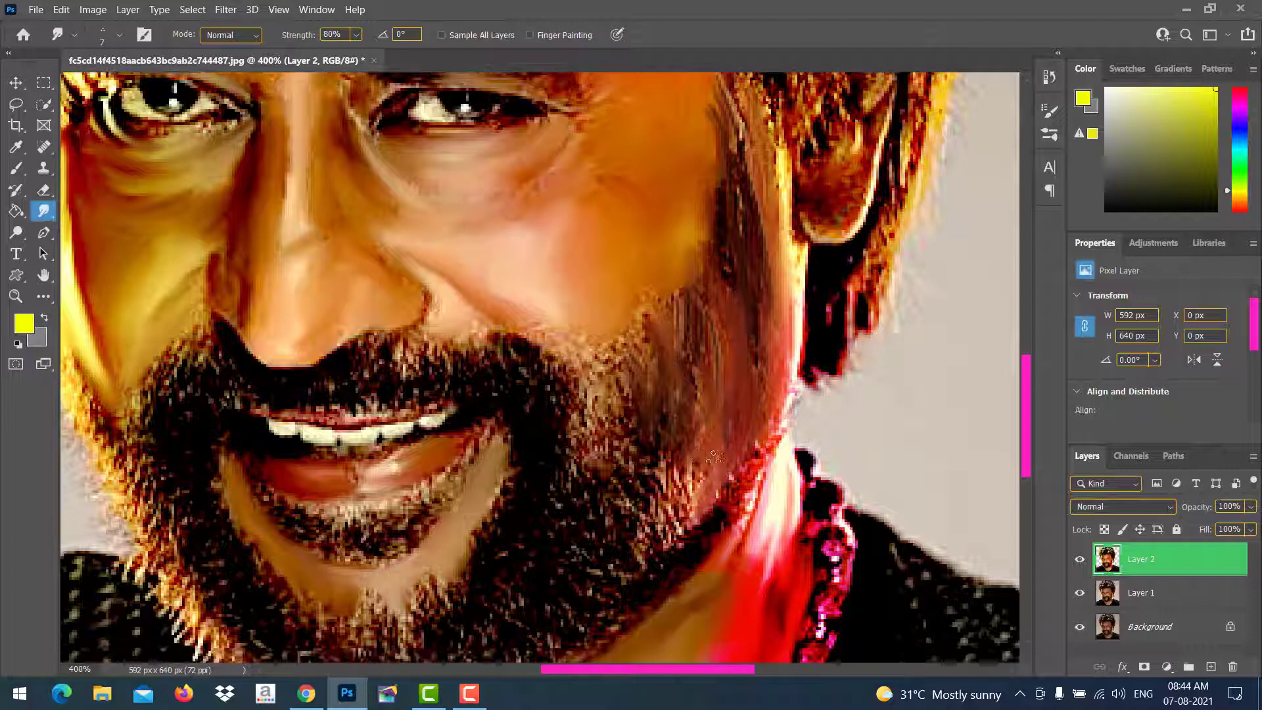
pyautogui.moveTo(636, 287)
pyautogui.mouseDown()
pyautogui.moveTo(623, 225)
pyautogui.moveTo(654, 291)
pyautogui.moveTo(643, 201)
pyautogui.moveTo(651, 323)
pyautogui.moveTo(646, 335)
pyautogui.moveTo(618, 260)
pyautogui.moveTo(629, 339)
pyautogui.moveTo(618, 376)
pyautogui.moveTo(616, 305)
pyautogui.moveTo(648, 283)
pyautogui.moveTo(639, 401)
pyautogui.moveTo(662, 368)
pyautogui.moveTo(678, 292)
pyautogui.moveTo(671, 409)
pyautogui.moveTo(696, 318)
pyautogui.moveTo(715, 320)
pyautogui.moveTo(701, 406)
pyautogui.moveTo(733, 298)
pyautogui.moveTo(719, 348)
pyautogui.moveTo(706, 227)
pyautogui.mouseUp()
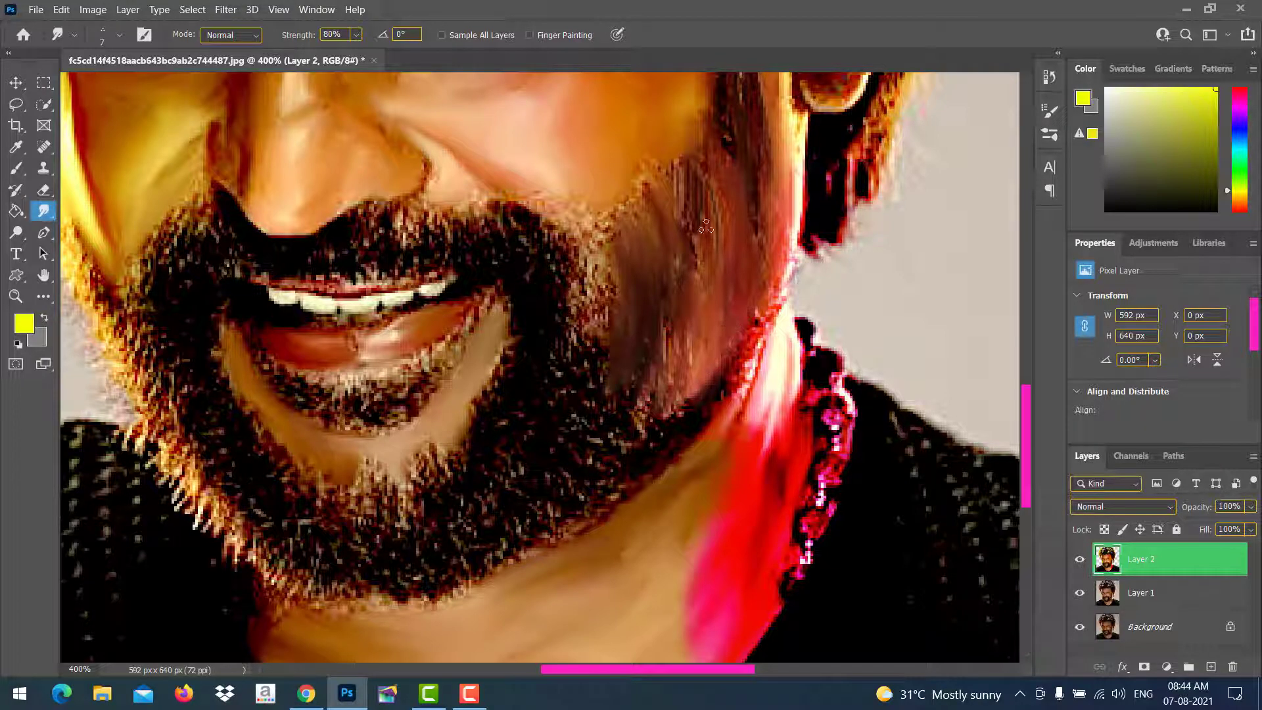
pyautogui.moveTo(681, 161)
pyautogui.mouseDown()
pyautogui.moveTo(697, 259)
pyautogui.moveTo(671, 164)
pyautogui.moveTo(710, 167)
pyautogui.mouseUp()
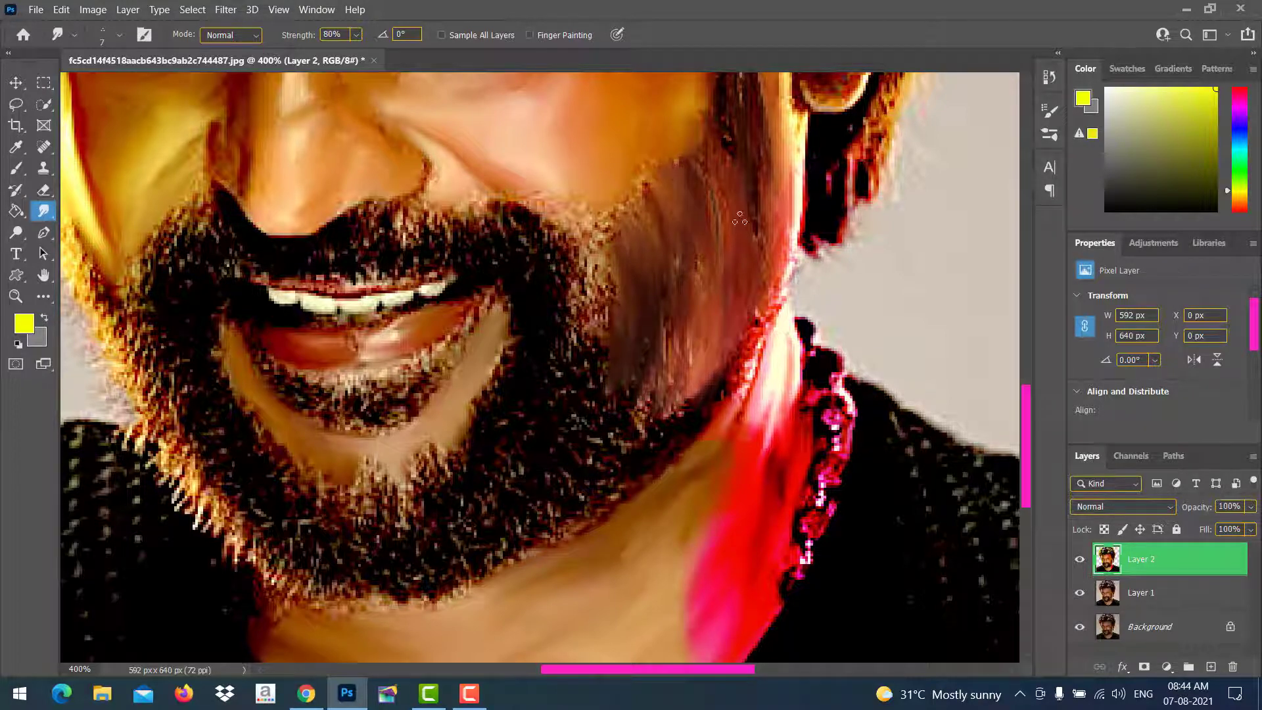
pyautogui.hotkey('ctrl', '-')
pyautogui.hotkey('ctrl', '-')
pyautogui.hotkey('ctrl', '-')
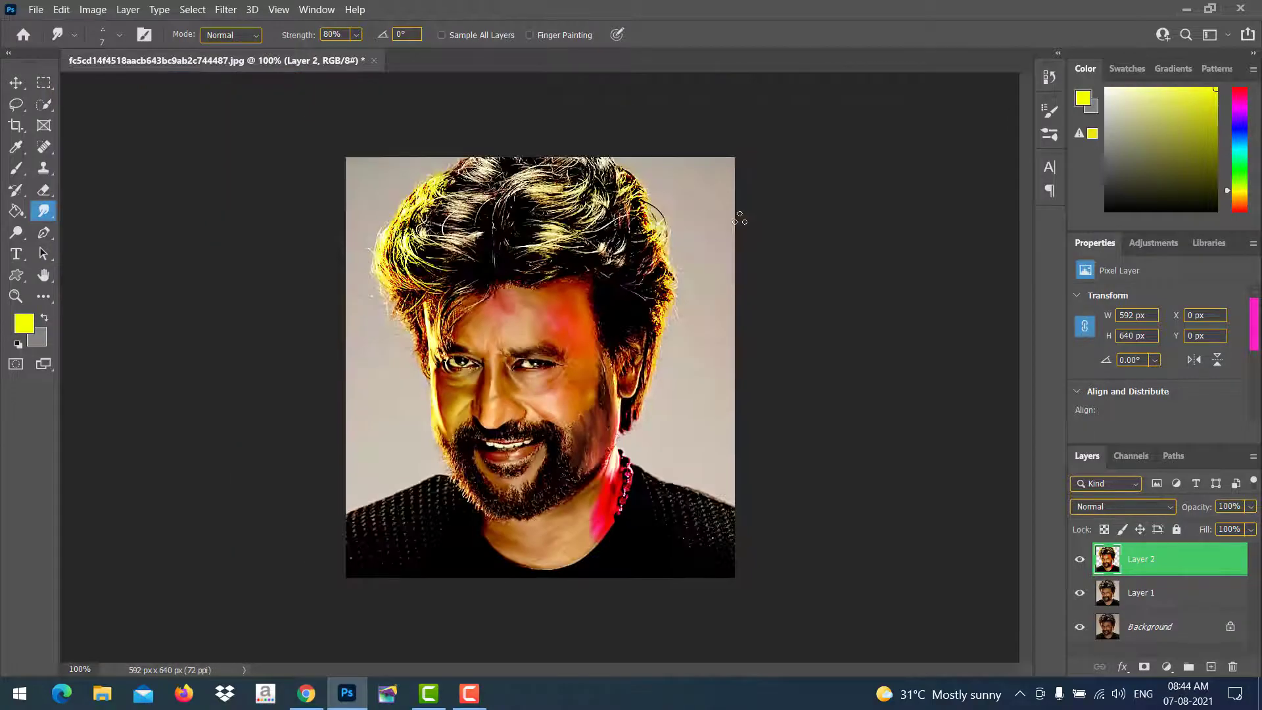
pyautogui.hotkey('ctrl', '+')
pyautogui.scroll(1, 739, 217)
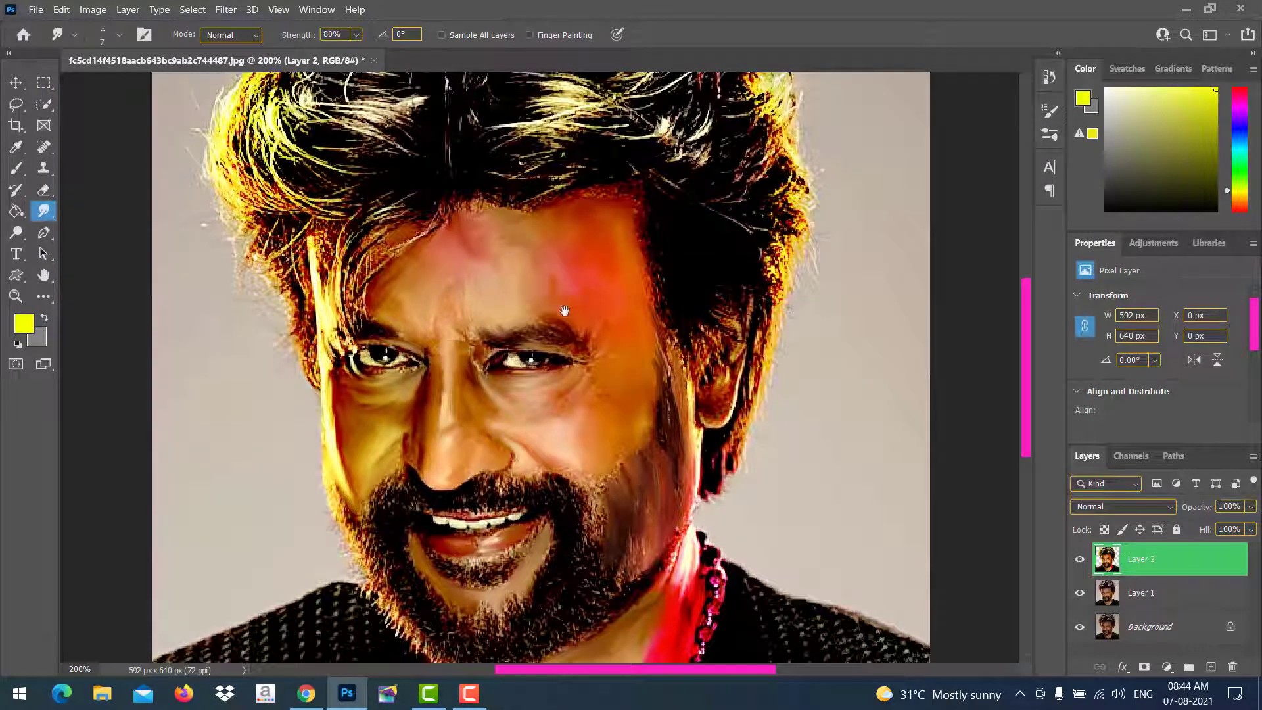
# Smear the yellow, light and dark hair strands on the left into soft grey streaks.
pyautogui.moveTo(594, 302)
pyautogui.mouseDown()
pyautogui.moveTo(611, 338)
pyautogui.moveTo(685, 398)
pyautogui.mouseUp()
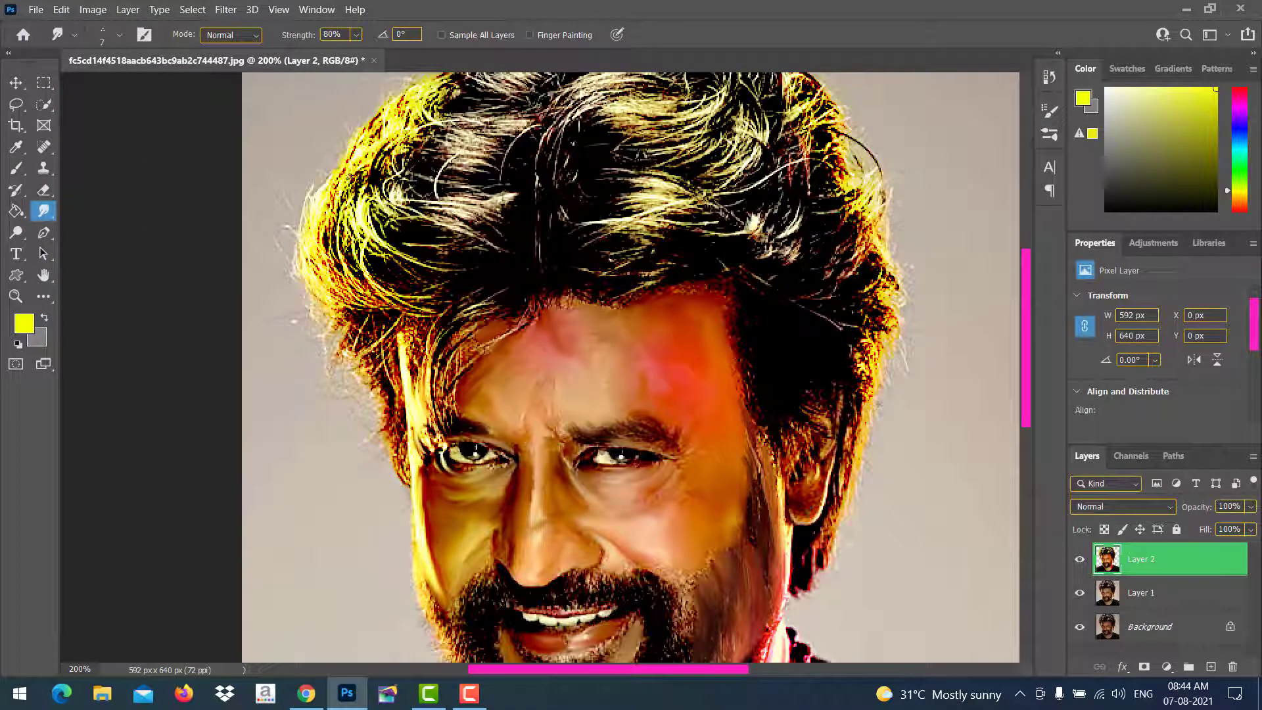
pyautogui.moveTo(349, 177); pyautogui.dragTo(371, 254)
pyautogui.moveTo(484, 227)
pyautogui.mouseDown()
pyautogui.moveTo(482, 209)
pyautogui.moveTo(431, 176)
pyautogui.mouseUp()
pyautogui.moveTo(509, 198)
pyautogui.mouseDown()
pyautogui.moveTo(439, 154)
pyautogui.moveTo(439, 135)
pyautogui.mouseUp()
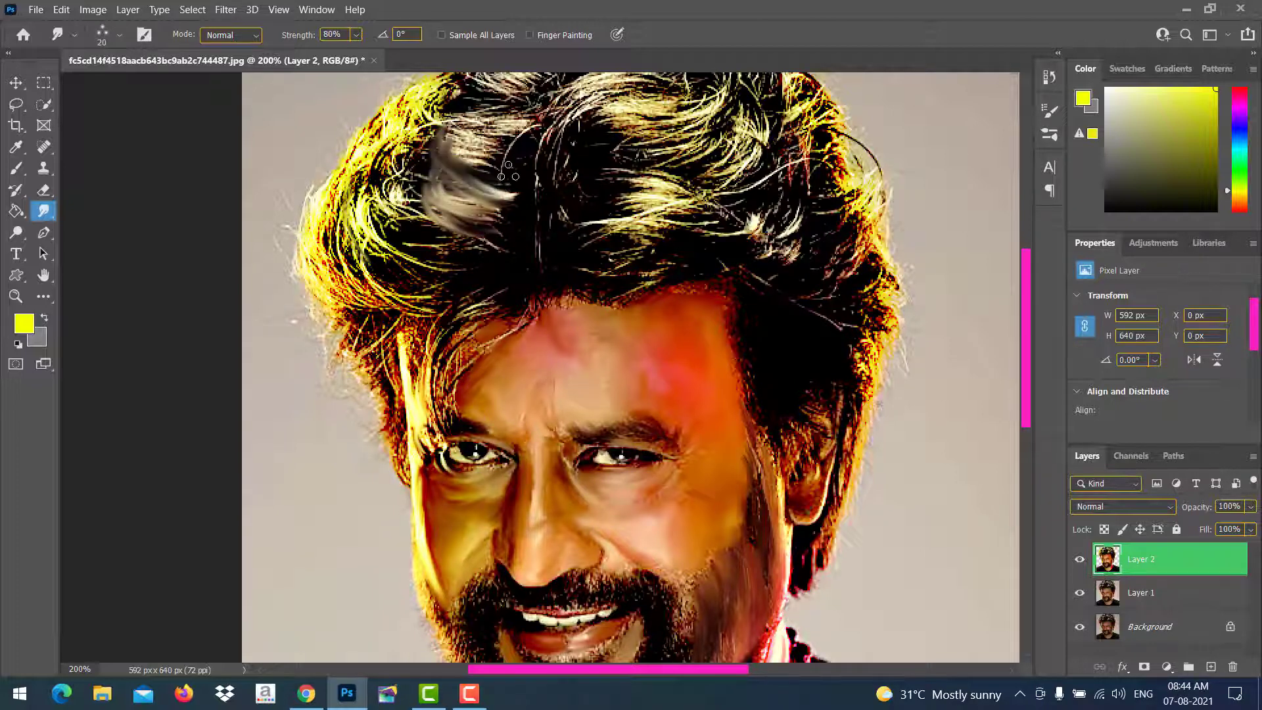
pyautogui.moveTo(498, 174); pyautogui.dragTo(459, 135)
pyautogui.scroll(3, 493, 184)
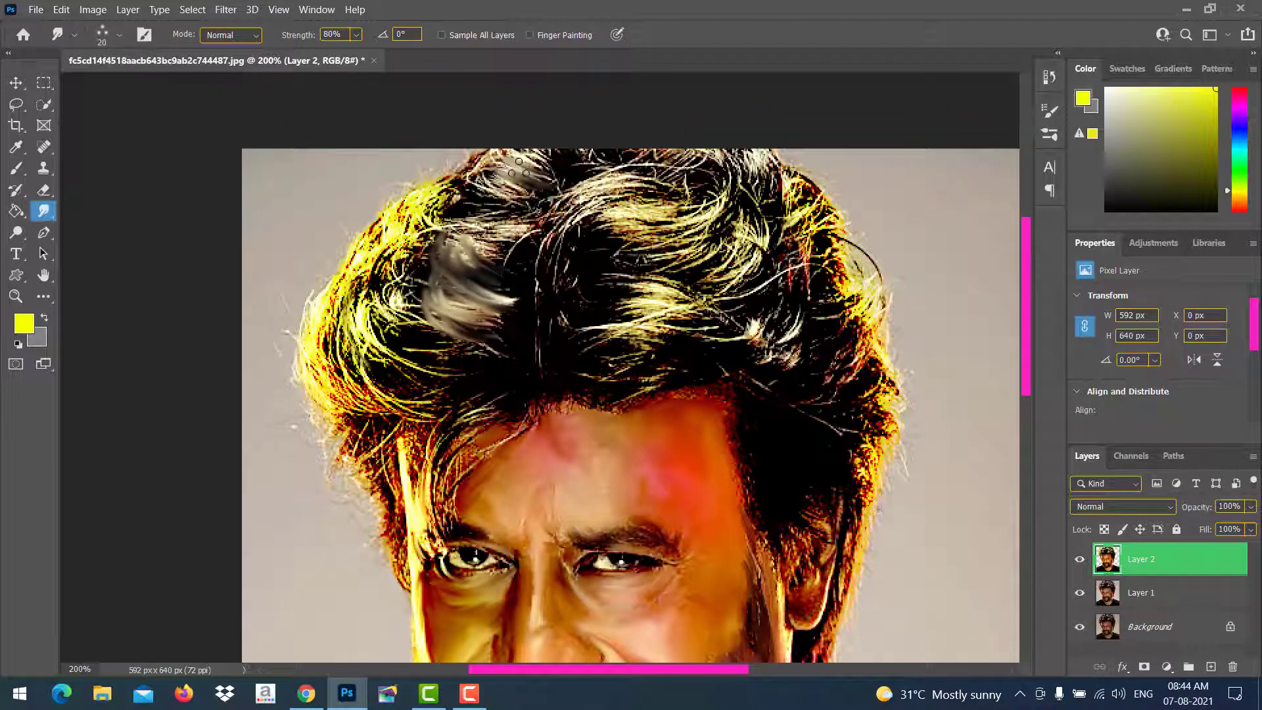
pyautogui.moveTo(503, 171)
pyautogui.mouseDown()
pyautogui.moveTo(540, 202)
pyautogui.moveTo(485, 174)
pyautogui.moveTo(504, 196)
pyautogui.moveTo(472, 186)
pyautogui.moveTo(469, 240)
pyautogui.moveTo(451, 186)
pyautogui.moveTo(428, 233)
pyautogui.moveTo(397, 202)
pyautogui.moveTo(412, 300)
pyautogui.moveTo(414, 223)
pyautogui.moveTo(421, 306)
pyautogui.moveTo(412, 257)
pyautogui.moveTo(480, 378)
pyautogui.moveTo(421, 289)
pyautogui.moveTo(425, 369)
pyautogui.moveTo(401, 271)
pyautogui.moveTo(397, 353)
pyautogui.moveTo(390, 256)
pyautogui.moveTo(375, 364)
pyautogui.moveTo(364, 268)
pyautogui.moveTo(361, 363)
pyautogui.moveTo(345, 299)
pyautogui.moveTo(394, 395)
pyautogui.moveTo(353, 370)
pyautogui.moveTo(422, 386)
pyautogui.moveTo(374, 358)
pyautogui.moveTo(430, 394)
pyautogui.moveTo(409, 380)
pyautogui.moveTo(442, 388)
pyautogui.mouseUp()
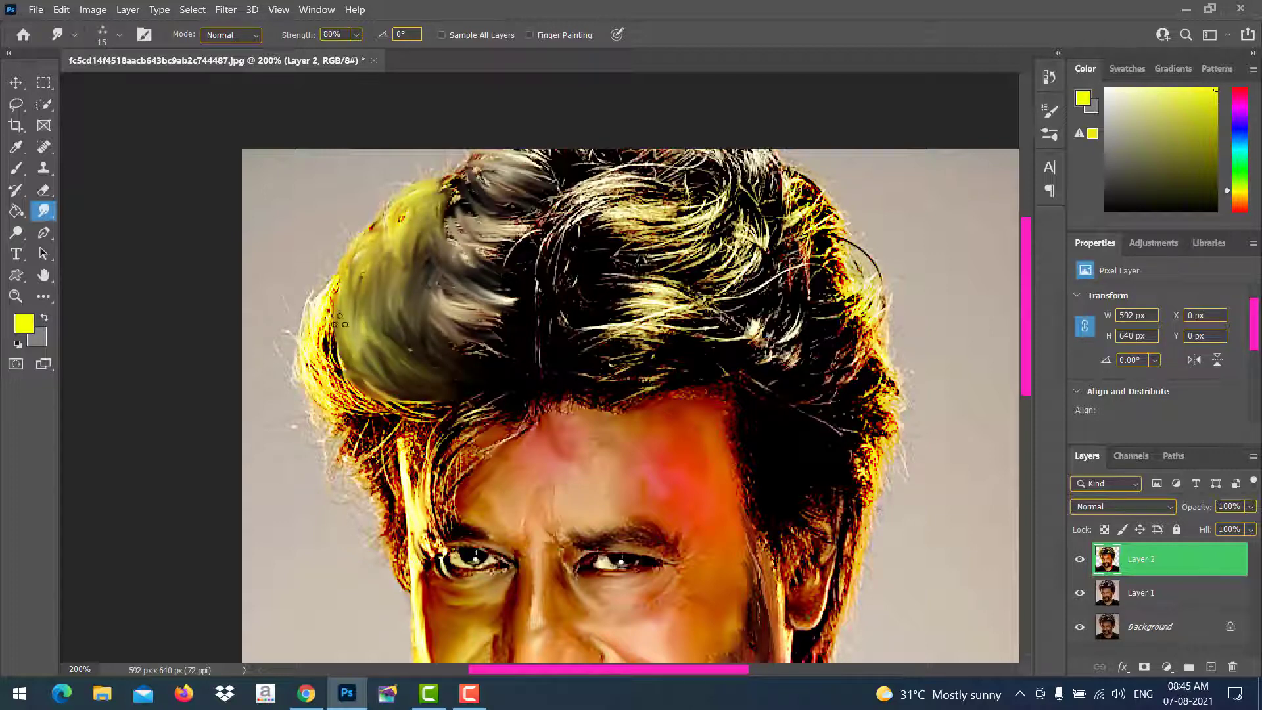
# Smooth the left hair edge and blend the jagged hairline over the forehead into soft strands.
pyautogui.moveTo(320, 355)
pyautogui.mouseDown()
pyautogui.moveTo(346, 388)
pyautogui.moveTo(325, 302)
pyautogui.moveTo(329, 370)
pyautogui.moveTo(359, 414)
pyautogui.moveTo(464, 418)
pyautogui.moveTo(424, 406)
pyautogui.moveTo(487, 400)
pyautogui.mouseUp()
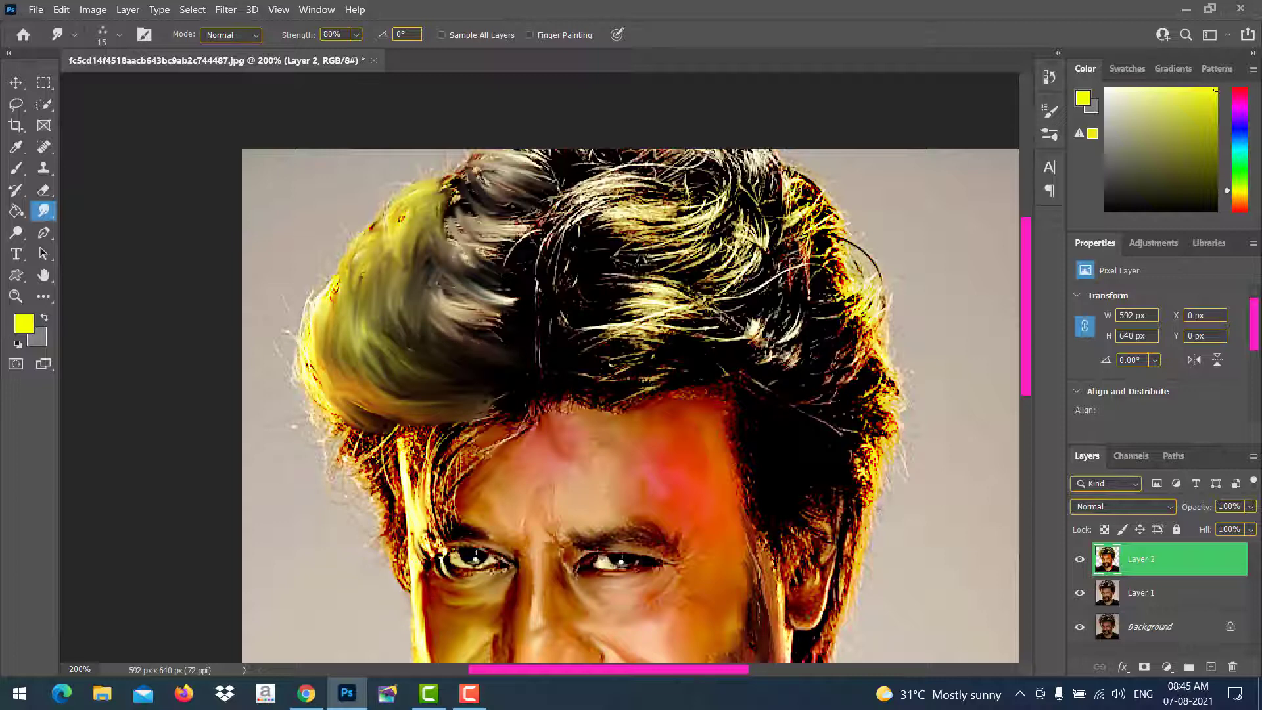
pyautogui.moveTo(470, 419)
pyautogui.mouseDown()
pyautogui.moveTo(446, 436)
pyautogui.moveTo(437, 481)
pyautogui.moveTo(439, 452)
pyautogui.moveTo(441, 496)
pyautogui.moveTo(484, 428)
pyautogui.moveTo(451, 495)
pyautogui.moveTo(454, 435)
pyautogui.moveTo(446, 513)
pyautogui.moveTo(459, 430)
pyautogui.moveTo(440, 475)
pyautogui.moveTo(433, 428)
pyautogui.moveTo(408, 464)
pyautogui.moveTo(438, 426)
pyautogui.mouseUp()
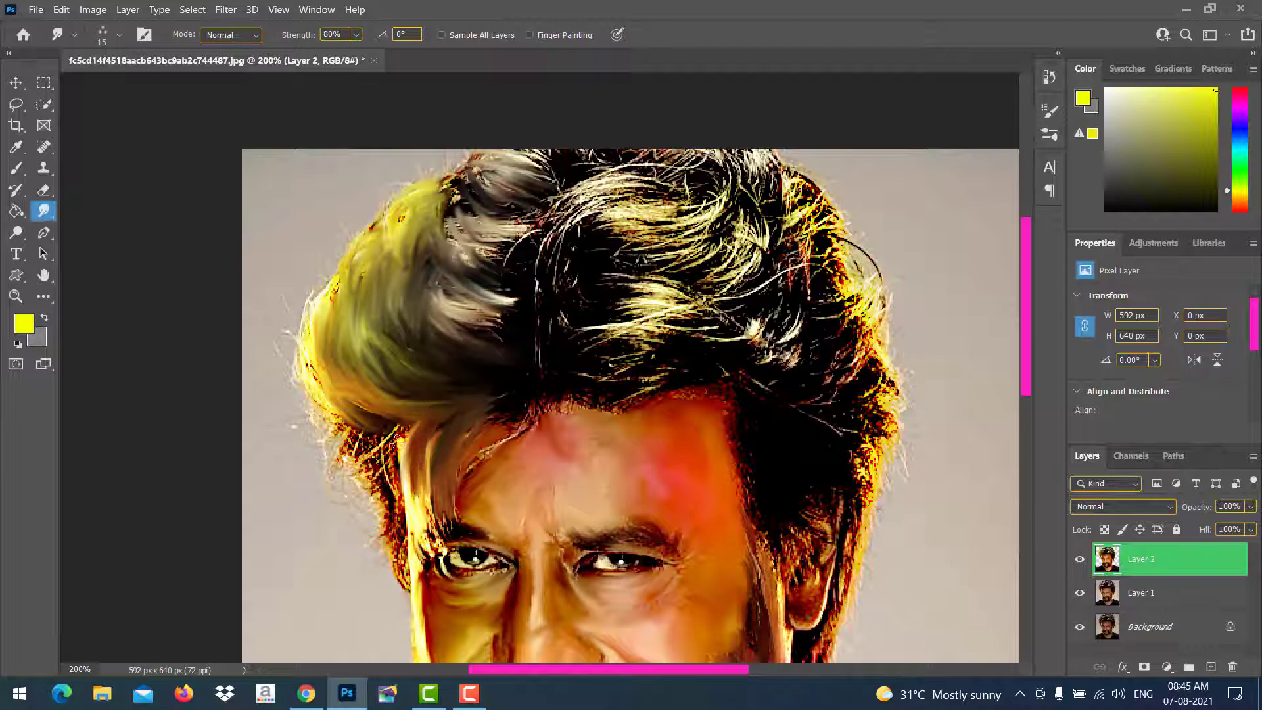
pyautogui.moveTo(356, 445)
pyautogui.mouseDown()
pyautogui.moveTo(379, 426)
pyautogui.moveTo(342, 432)
pyautogui.moveTo(311, 362)
pyautogui.mouseUp()
pyautogui.scroll(-3, 385, 401)
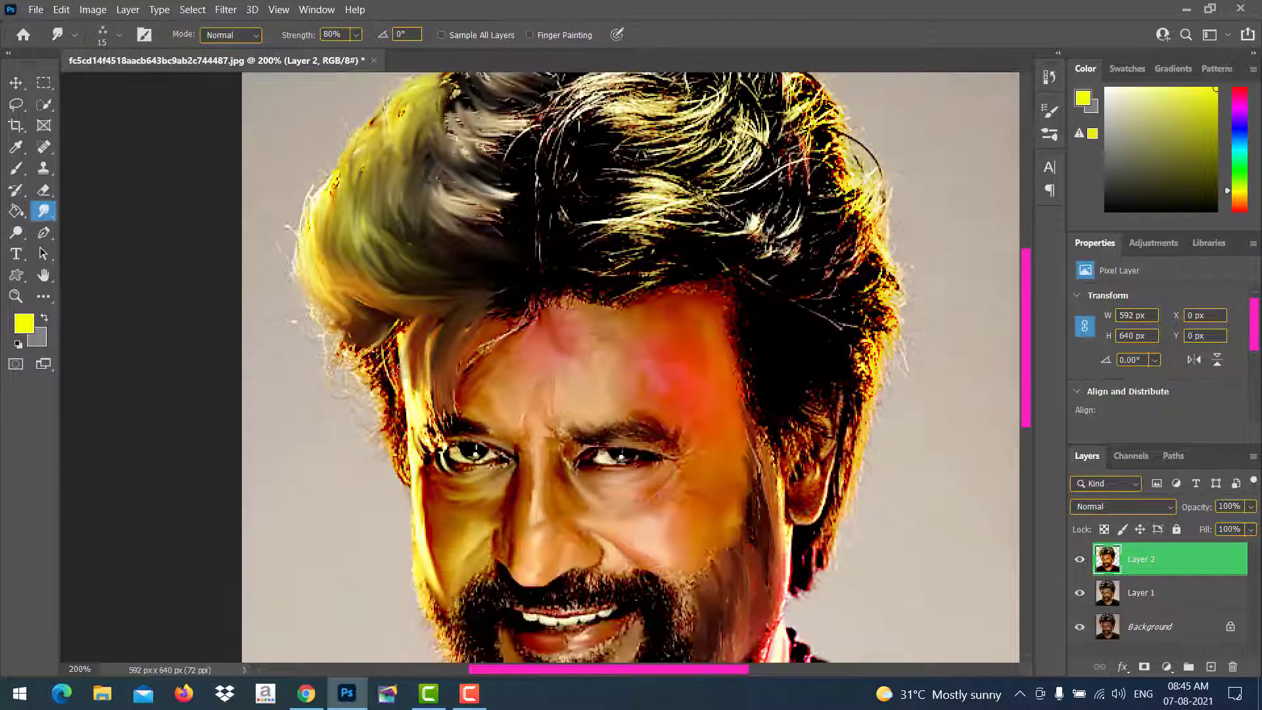
pyautogui.moveTo(390, 341)
pyautogui.mouseDown()
pyautogui.moveTo(340, 345)
pyautogui.moveTo(368, 336)
pyautogui.moveTo(366, 399)
pyautogui.moveTo(384, 368)
pyautogui.moveTo(382, 404)
pyautogui.moveTo(387, 363)
pyautogui.moveTo(404, 468)
pyautogui.mouseUp()
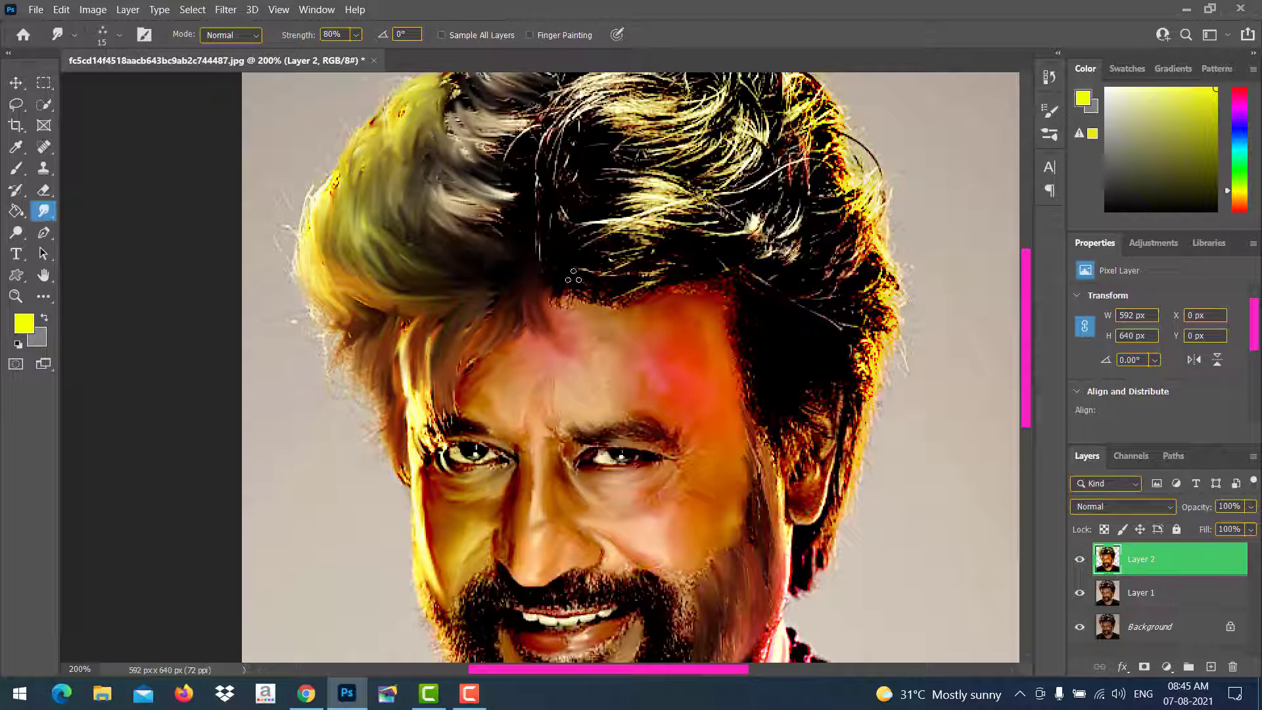
pyautogui.moveTo(556, 281)
pyautogui.mouseDown()
pyautogui.moveTo(570, 325)
pyautogui.moveTo(582, 282)
pyautogui.moveTo(570, 319)
pyautogui.moveTo(565, 273)
pyautogui.moveTo(593, 290)
pyautogui.moveTo(563, 272)
pyautogui.moveTo(598, 288)
pyautogui.moveTo(683, 271)
pyautogui.moveTo(629, 296)
pyautogui.moveTo(671, 257)
pyautogui.moveTo(589, 285)
pyautogui.moveTo(676, 256)
pyautogui.moveTo(592, 263)
pyautogui.moveTo(645, 239)
pyautogui.mouseUp()
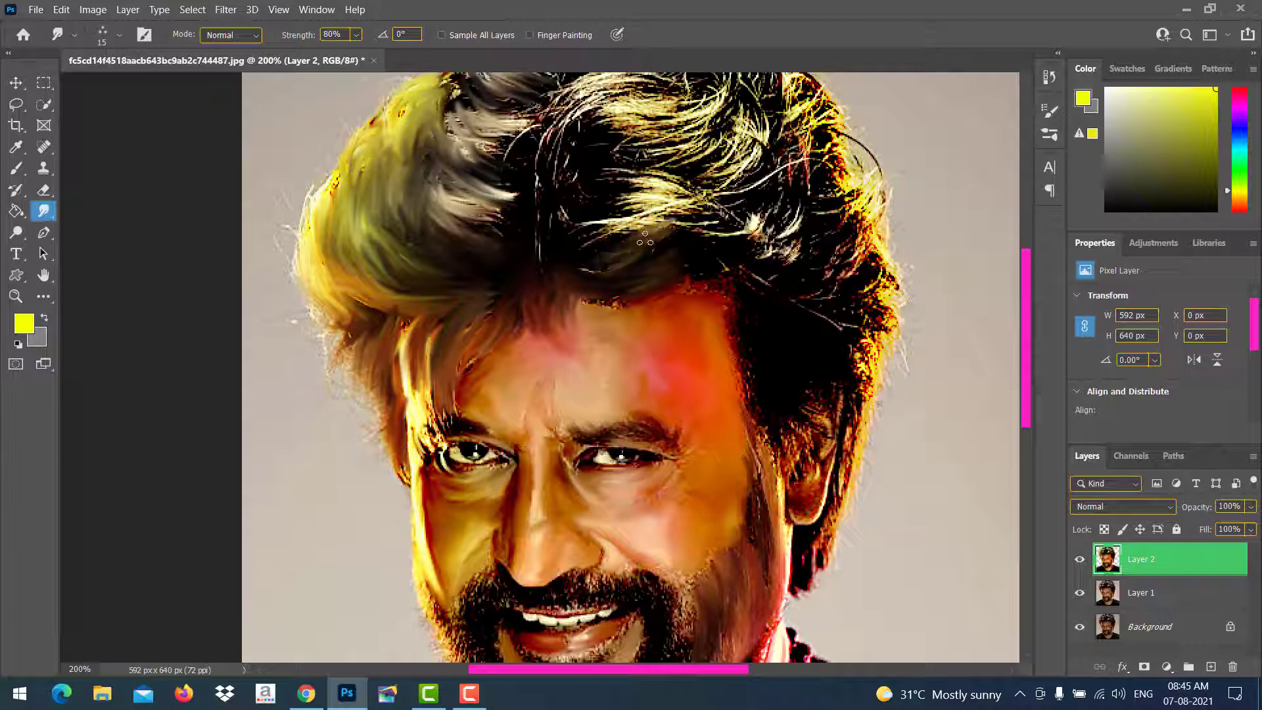
pyautogui.scroll(2, 567, 278)
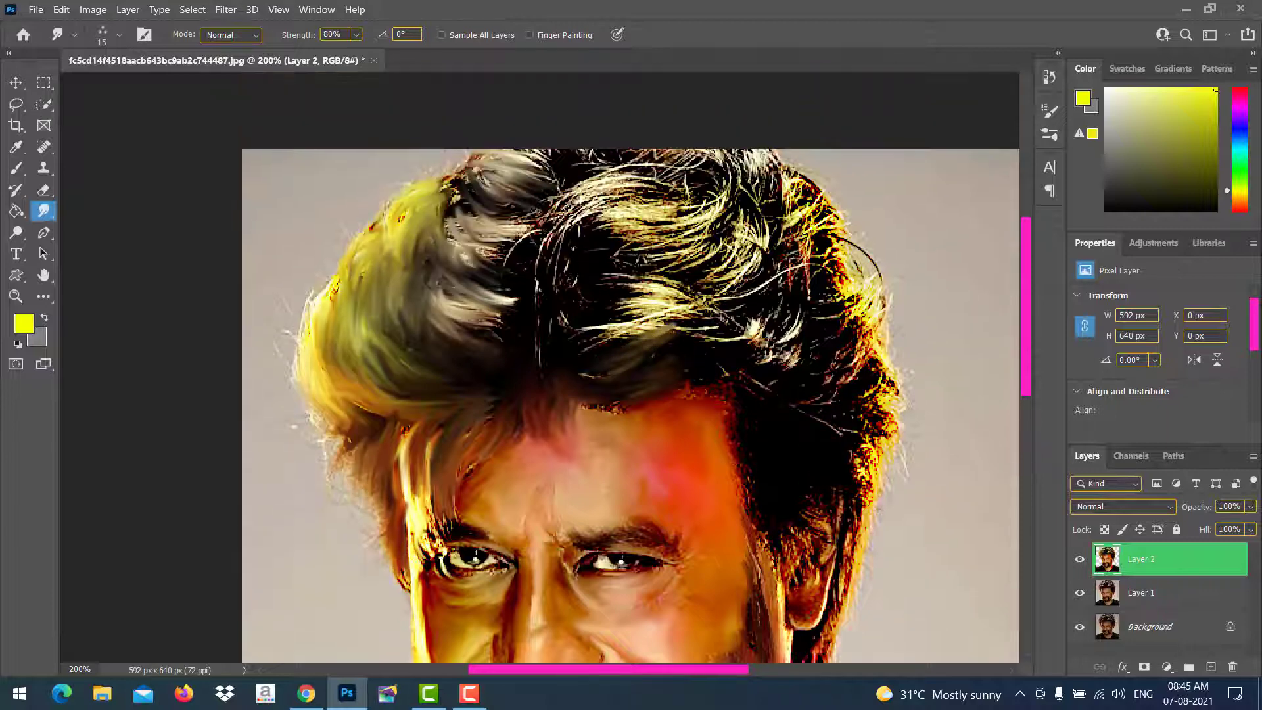
# Smudge the crown, top and right-side hair into smooth painted strands at 80% strength.
pyautogui.moveTo(567, 209)
pyautogui.mouseDown()
pyautogui.moveTo(549, 260)
pyautogui.moveTo(624, 172)
pyautogui.moveTo(648, 169)
pyautogui.moveTo(567, 211)
pyautogui.moveTo(549, 270)
pyautogui.moveTo(506, 220)
pyautogui.moveTo(526, 244)
pyautogui.moveTo(499, 271)
pyautogui.moveTo(532, 304)
pyautogui.moveTo(503, 308)
pyautogui.moveTo(511, 332)
pyautogui.moveTo(634, 312)
pyautogui.moveTo(585, 329)
pyautogui.moveTo(655, 332)
pyautogui.moveTo(577, 339)
pyautogui.moveTo(647, 309)
pyautogui.moveTo(592, 265)
pyautogui.moveTo(631, 246)
pyautogui.moveTo(584, 232)
pyautogui.moveTo(638, 207)
pyautogui.moveTo(609, 191)
pyautogui.moveTo(657, 172)
pyautogui.moveTo(568, 179)
pyautogui.mouseUp()
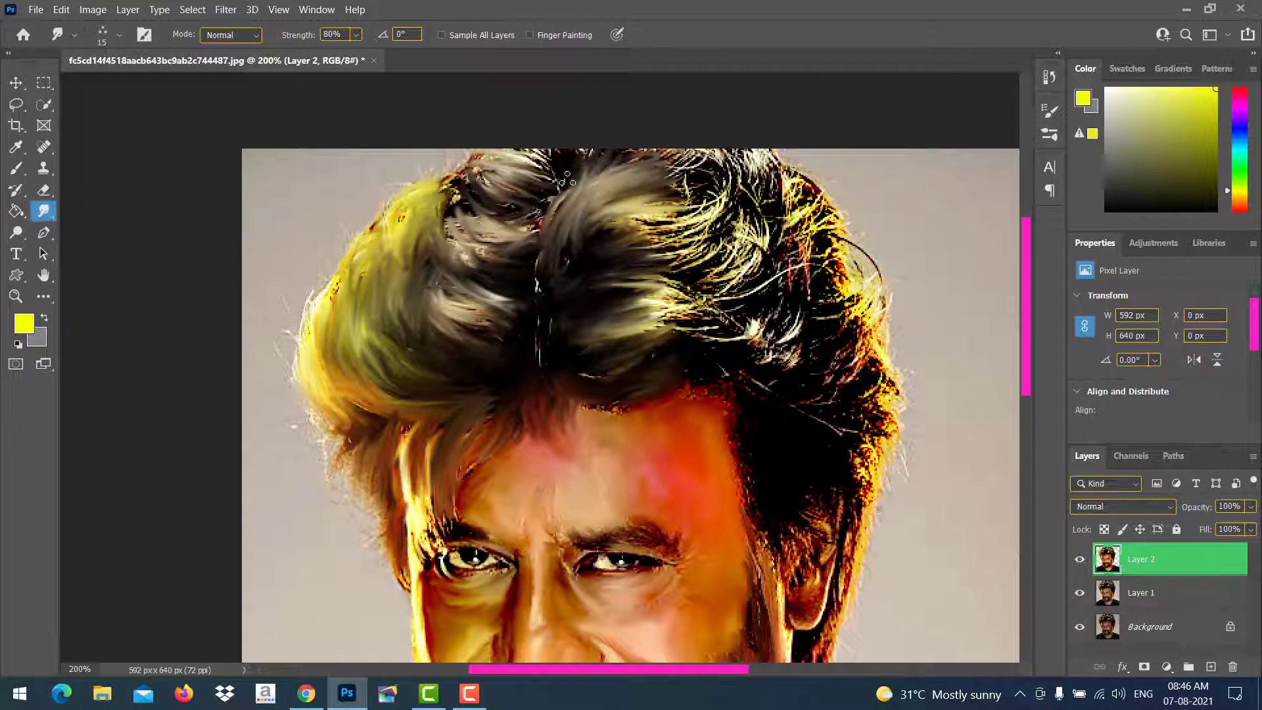
pyautogui.moveTo(713, 199)
pyautogui.mouseDown()
pyautogui.moveTo(622, 233)
pyautogui.moveTo(687, 192)
pyautogui.moveTo(723, 217)
pyautogui.moveTo(651, 273)
pyautogui.moveTo(697, 254)
pyautogui.moveTo(641, 302)
pyautogui.moveTo(710, 316)
pyautogui.moveTo(666, 333)
pyautogui.moveTo(733, 332)
pyautogui.moveTo(661, 363)
pyautogui.mouseUp()
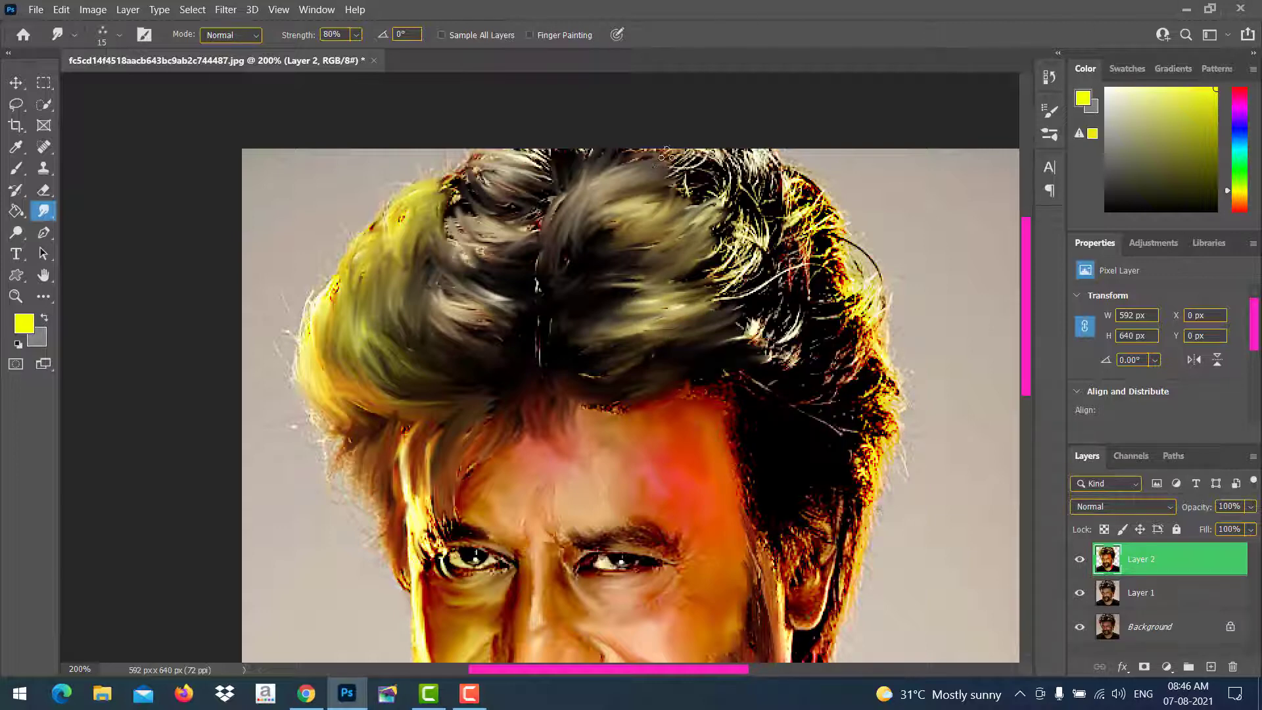
pyautogui.moveTo(666, 153)
pyautogui.mouseDown()
pyautogui.moveTo(634, 196)
pyautogui.moveTo(660, 196)
pyautogui.moveTo(726, 147)
pyautogui.moveTo(670, 218)
pyautogui.moveTo(727, 196)
pyautogui.moveTo(737, 173)
pyautogui.moveTo(695, 257)
pyautogui.moveTo(746, 199)
pyautogui.moveTo(717, 283)
pyautogui.moveTo(766, 233)
pyautogui.moveTo(713, 316)
pyautogui.moveTo(778, 269)
pyautogui.moveTo(728, 336)
pyautogui.moveTo(774, 279)
pyautogui.moveTo(785, 317)
pyautogui.moveTo(739, 348)
pyautogui.moveTo(796, 311)
pyautogui.moveTo(758, 363)
pyautogui.moveTo(798, 336)
pyautogui.moveTo(787, 224)
pyautogui.moveTo(772, 273)
pyautogui.mouseUp()
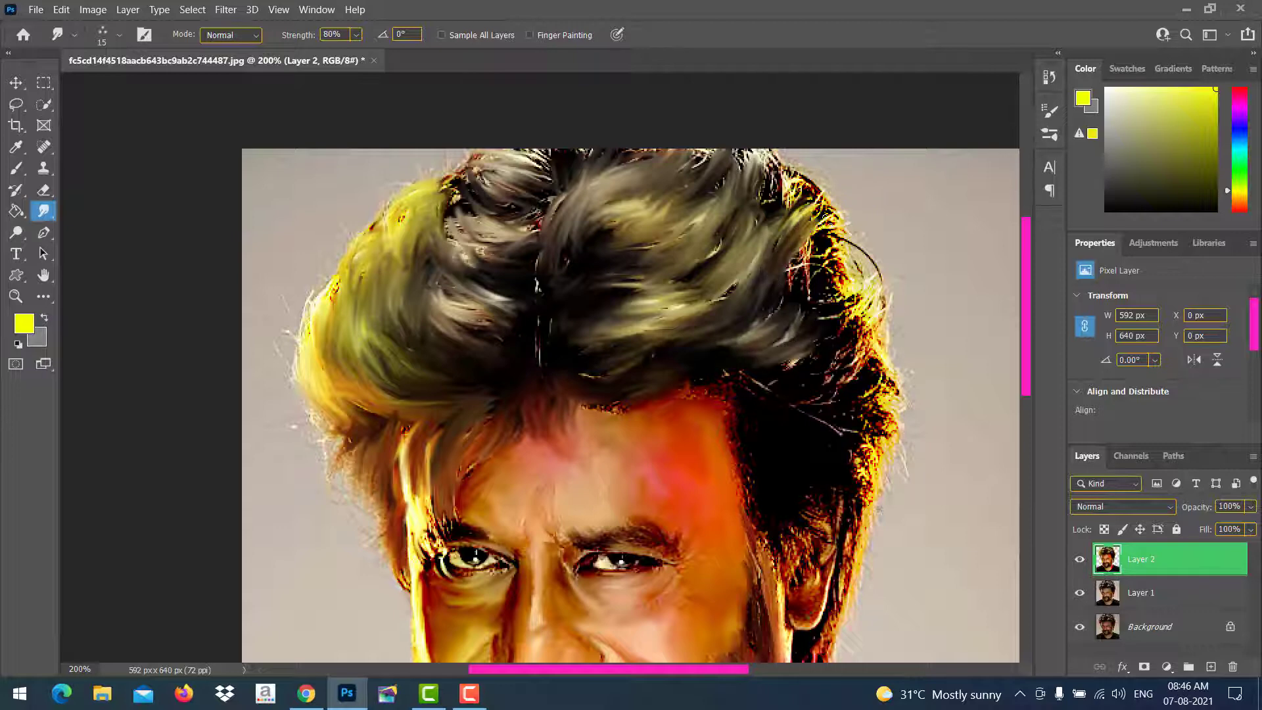
pyautogui.moveTo(792, 220)
pyautogui.mouseDown()
pyautogui.moveTo(848, 304)
pyautogui.moveTo(805, 329)
pyautogui.moveTo(776, 172)
pyautogui.moveTo(786, 237)
pyautogui.moveTo(799, 191)
pyautogui.moveTo(861, 335)
pyautogui.moveTo(832, 371)
pyautogui.moveTo(878, 345)
pyautogui.mouseUp()
pyautogui.scroll(-3, 833, 312)
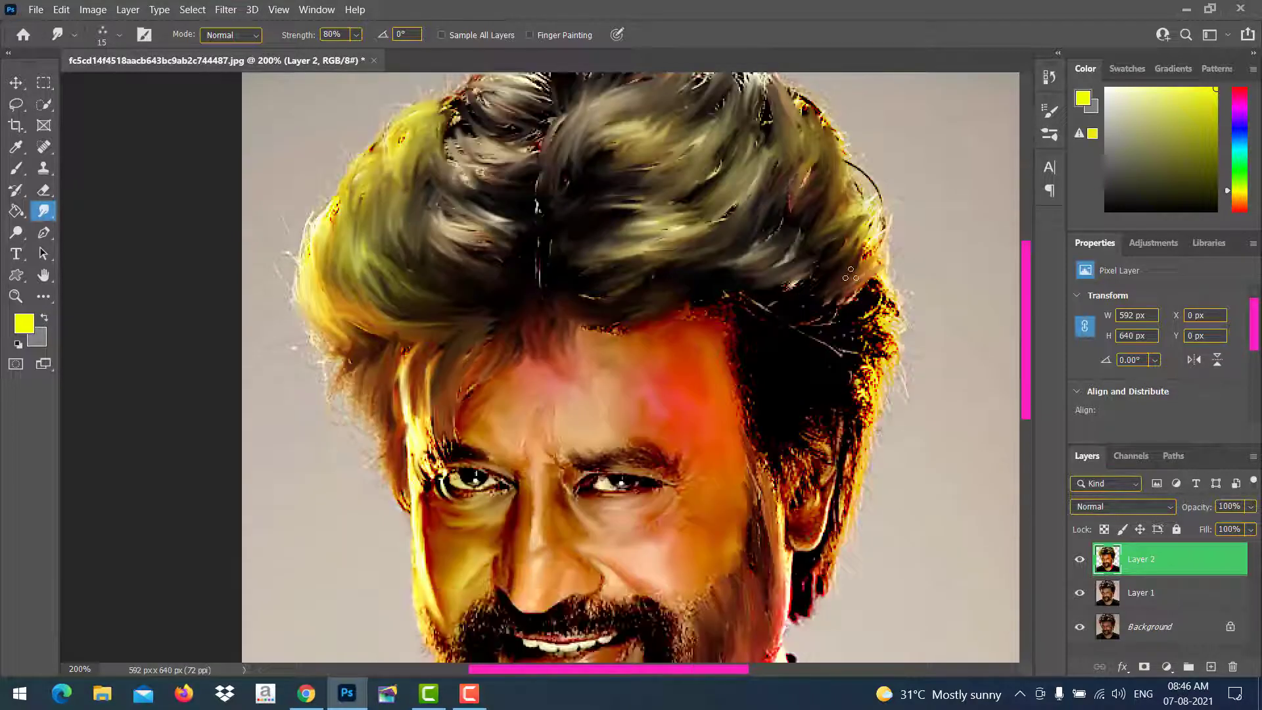
pyautogui.moveTo(769, 303); pyautogui.dragTo(709, 303)
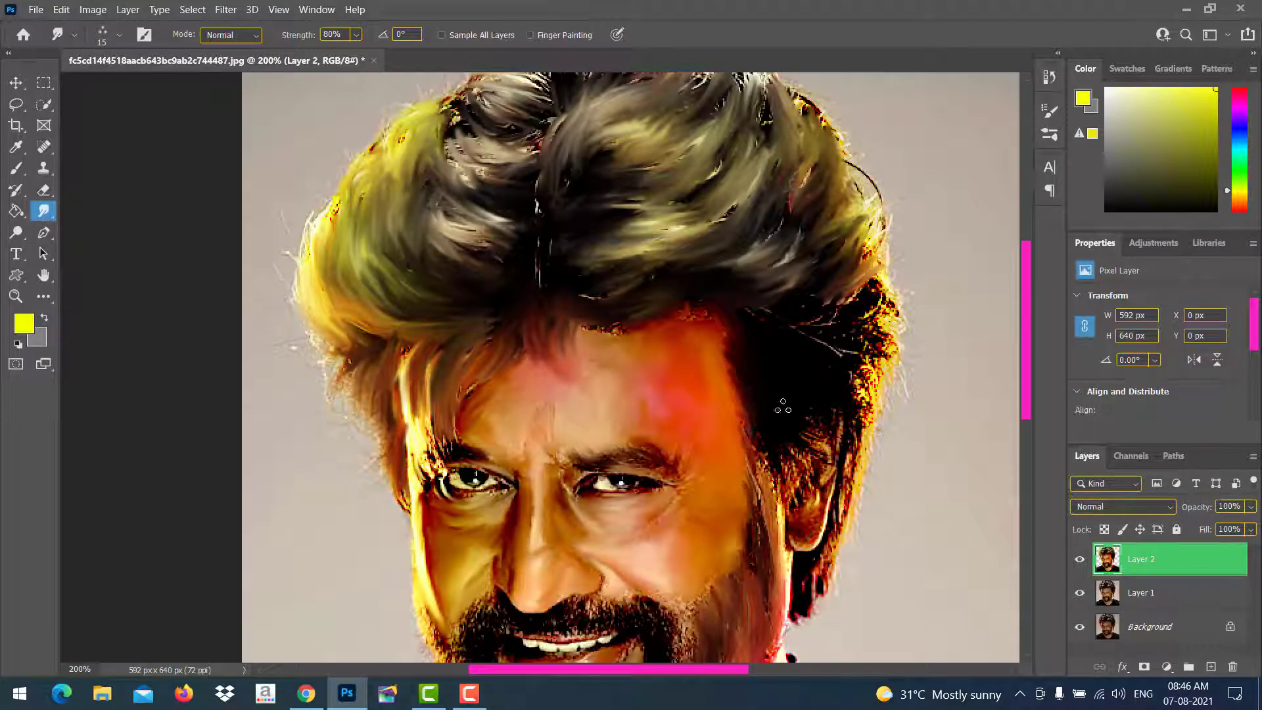
pyautogui.moveTo(791, 329)
pyautogui.mouseDown()
pyautogui.moveTo(859, 311)
pyautogui.moveTo(801, 371)
pyautogui.moveTo(842, 357)
pyautogui.mouseUp()
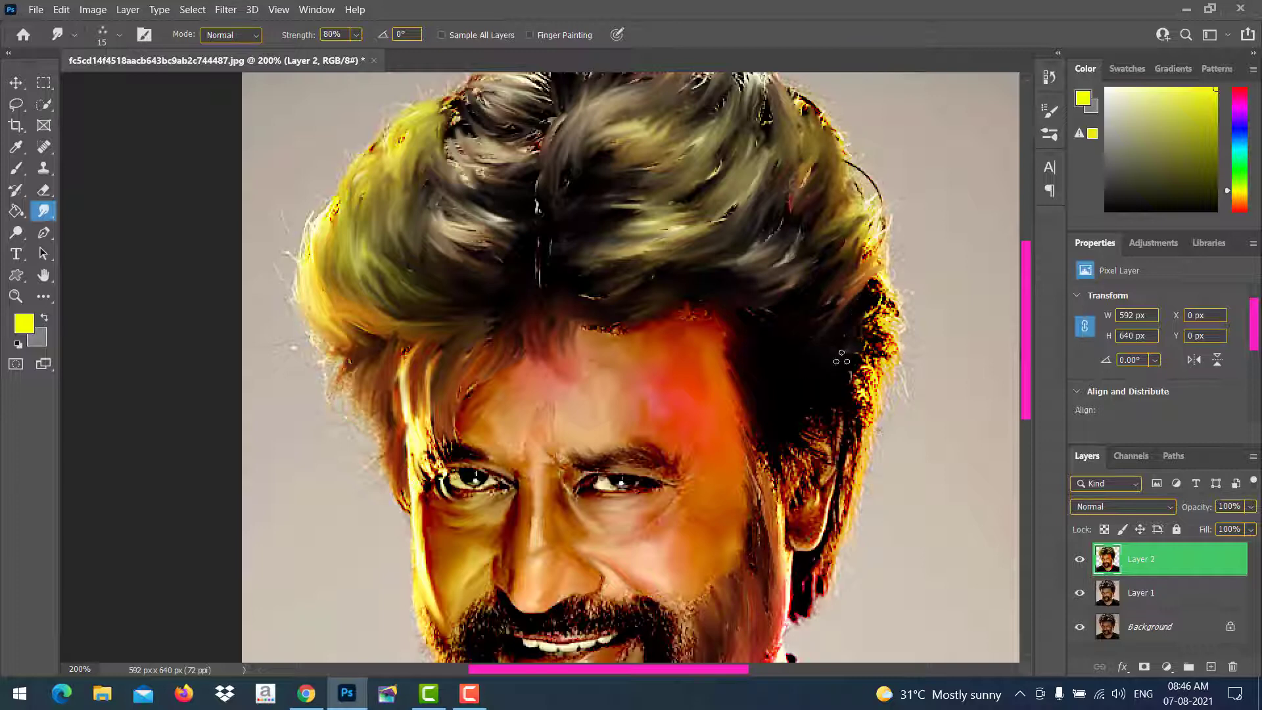
pyautogui.moveTo(863, 408)
pyautogui.mouseDown()
pyautogui.moveTo(877, 342)
pyautogui.moveTo(865, 314)
pyautogui.moveTo(889, 351)
pyautogui.moveTo(887, 308)
pyautogui.moveTo(851, 257)
pyautogui.moveTo(880, 305)
pyautogui.moveTo(868, 243)
pyautogui.moveTo(851, 284)
pyautogui.moveTo(835, 255)
pyautogui.moveTo(856, 305)
pyautogui.mouseUp()
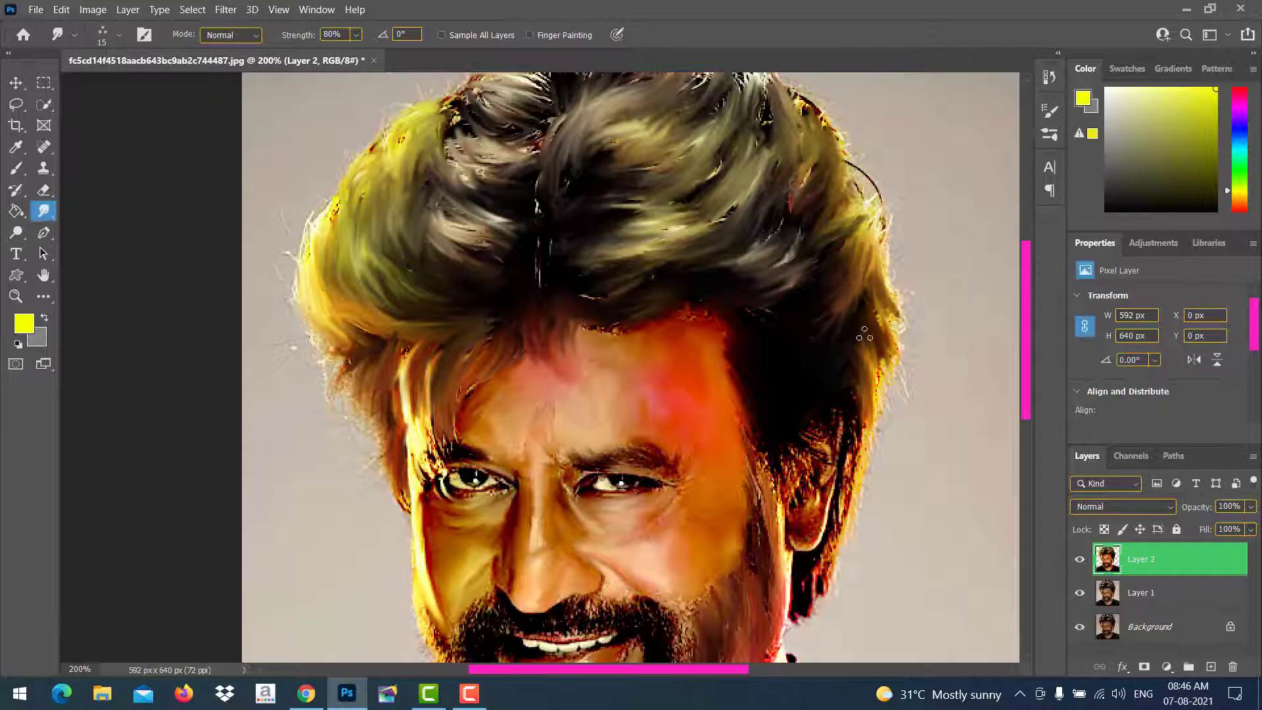
pyautogui.scroll(-3, 862, 329)
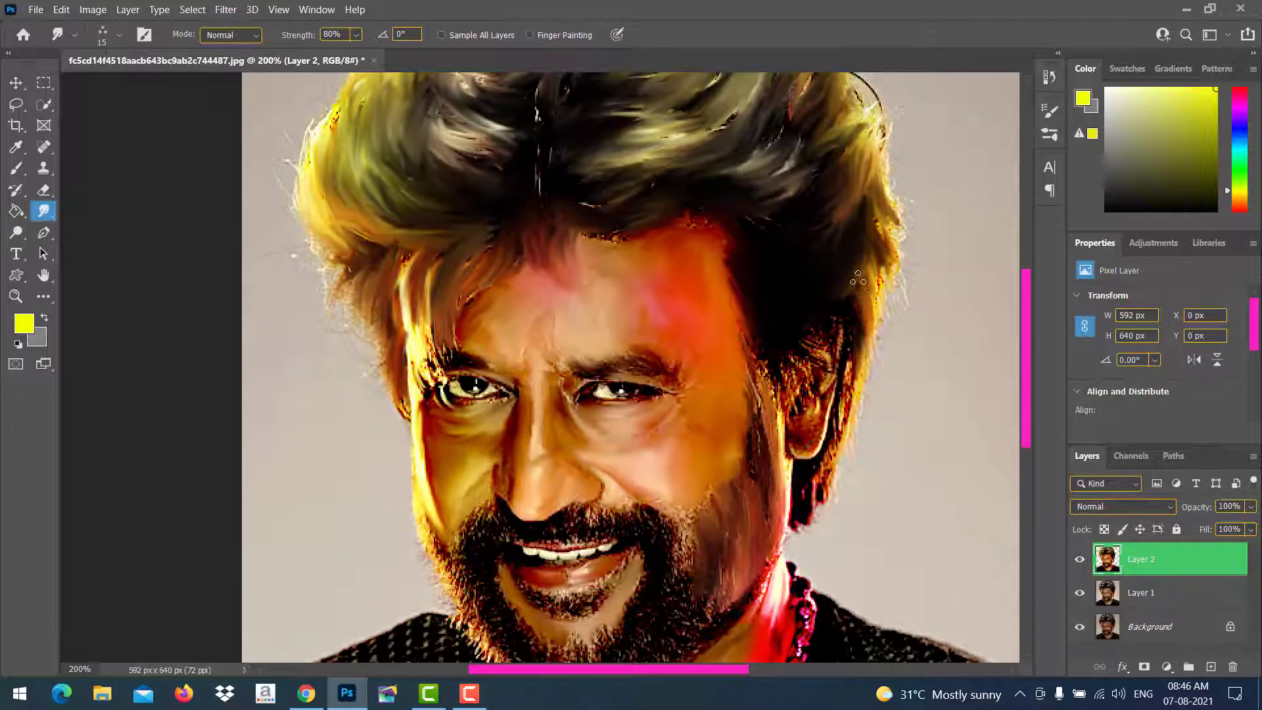
# Smooth the speckled hair beside the right ear into downward strands.
pyautogui.moveTo(858, 281)
pyautogui.mouseDown()
pyautogui.moveTo(864, 392)
pyautogui.moveTo(838, 303)
pyautogui.moveTo(850, 407)
pyautogui.moveTo(850, 342)
pyautogui.moveTo(844, 425)
pyautogui.moveTo(856, 377)
pyautogui.moveTo(847, 425)
pyautogui.moveTo(803, 494)
pyautogui.mouseUp()
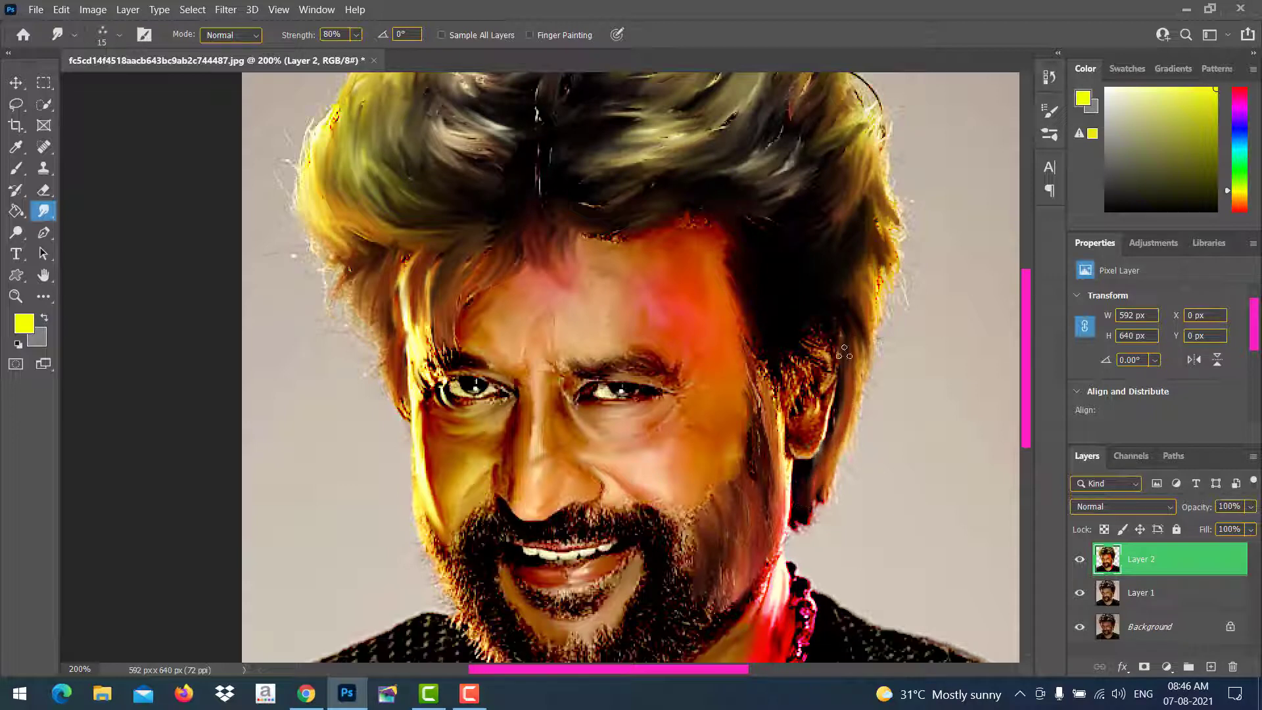
pyautogui.moveTo(855, 329); pyautogui.dragTo(856, 414)
pyautogui.moveTo(846, 300)
pyautogui.mouseDown()
pyautogui.moveTo(873, 373)
pyautogui.moveTo(878, 329)
pyautogui.mouseUp()
pyautogui.moveTo(878, 255)
pyautogui.mouseDown()
pyautogui.moveTo(883, 334)
pyautogui.moveTo(878, 230)
pyautogui.moveTo(878, 321)
pyautogui.mouseUp()
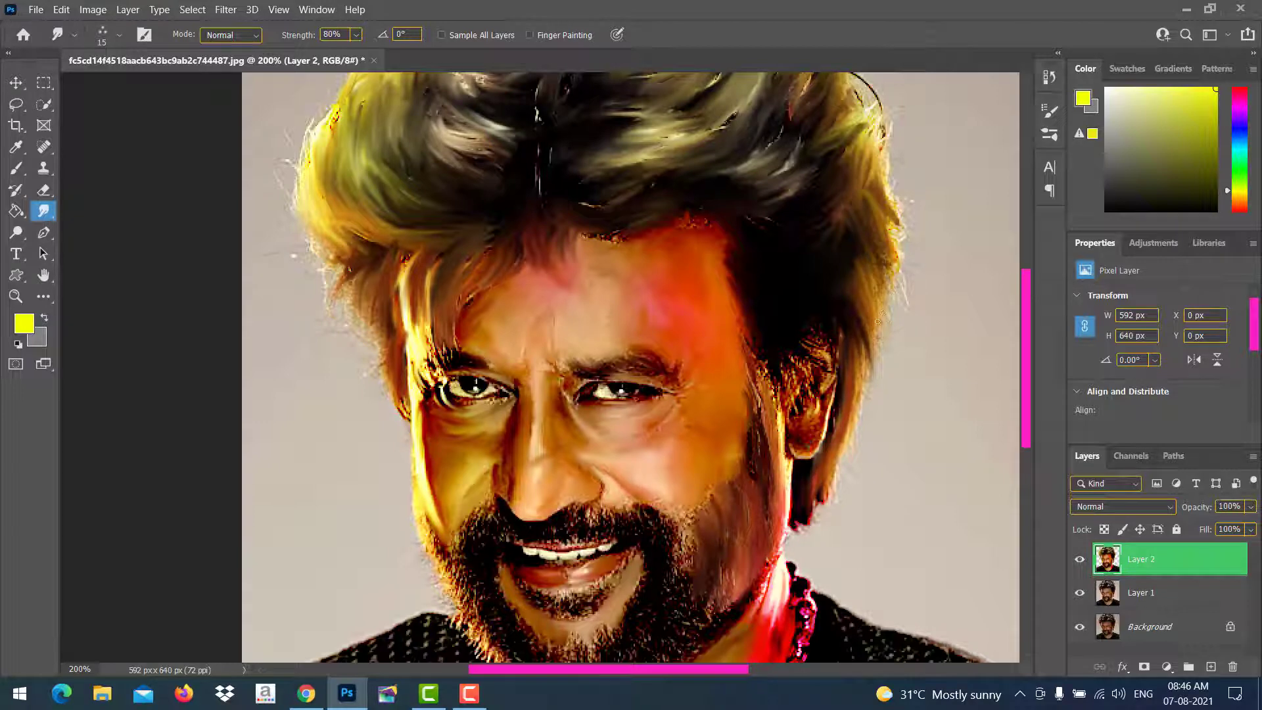
pyautogui.scroll(-5, 848, 474)
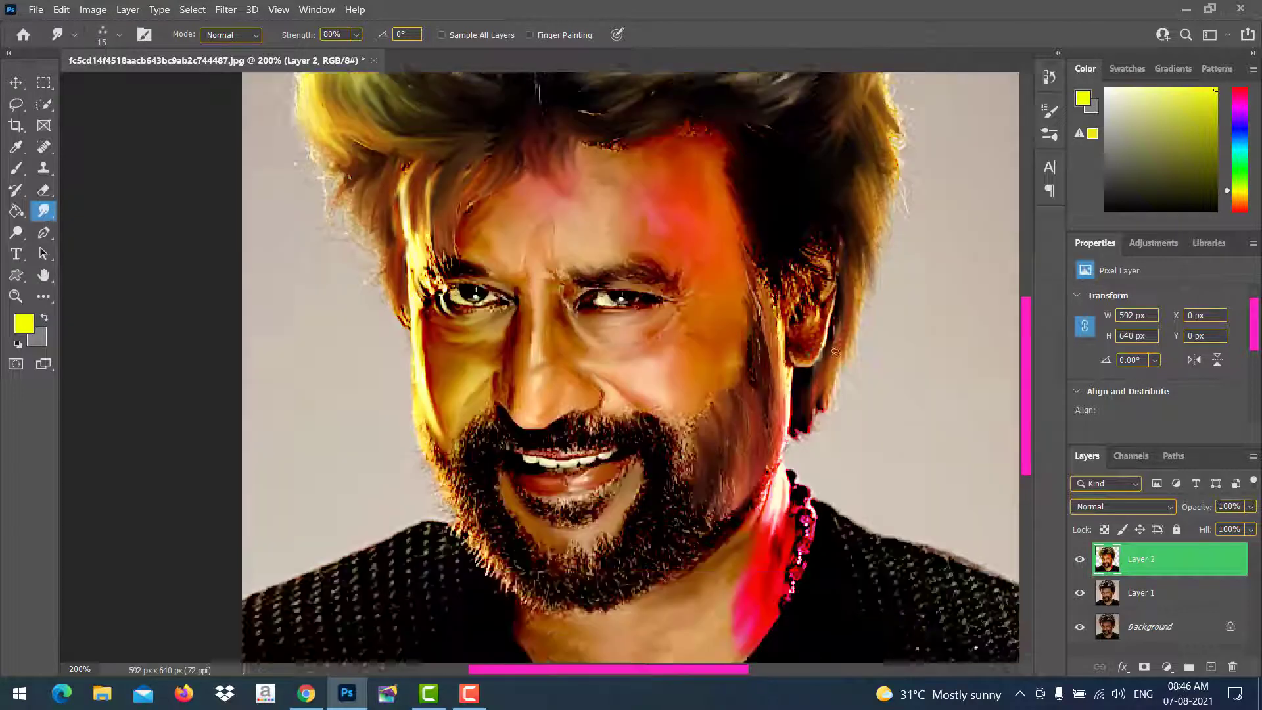
# Smudge the beard edges, the light chin patch and the moustache's left end into smooth streaks.
pyautogui.moveTo(687, 398); pyautogui.dragTo(691, 523)
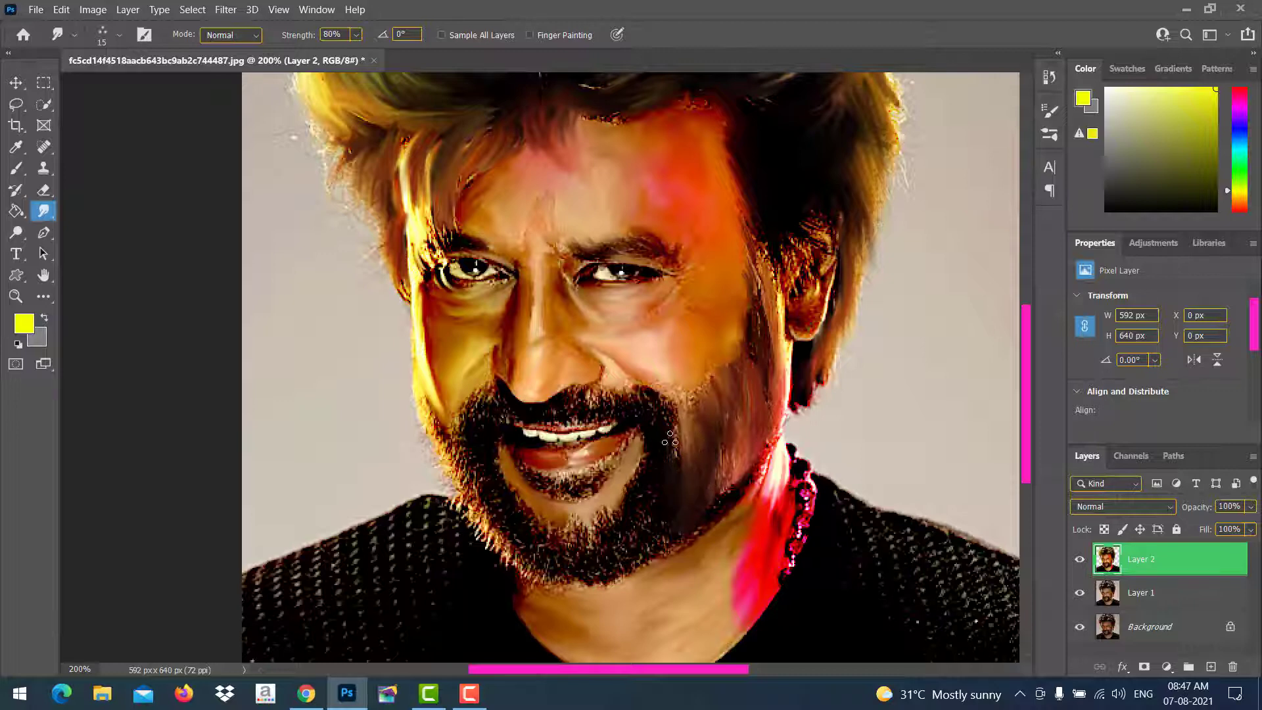
pyautogui.moveTo(676, 440); pyautogui.dragTo(672, 507)
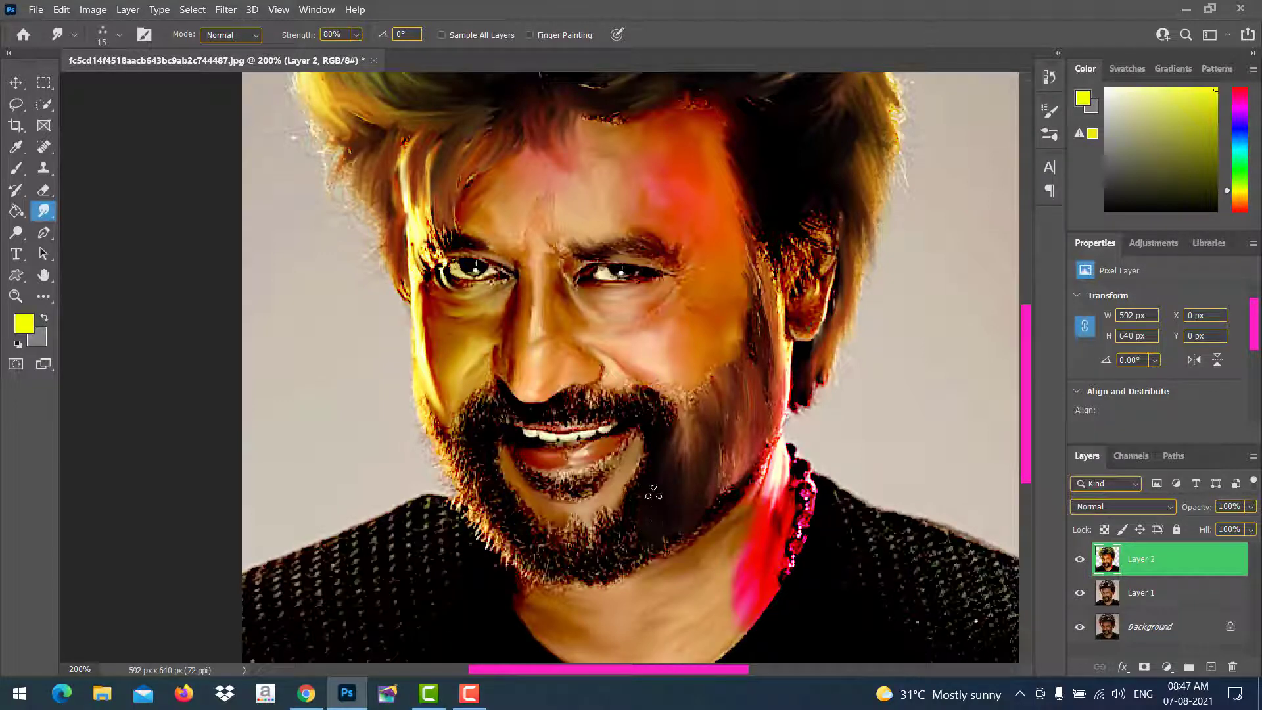
pyautogui.scroll(-3, 656, 487)
pyautogui.moveTo(465, 416)
pyautogui.mouseDown()
pyautogui.moveTo(426, 345)
pyautogui.moveTo(462, 440)
pyautogui.moveTo(466, 377)
pyautogui.moveTo(483, 460)
pyautogui.moveTo(481, 397)
pyautogui.moveTo(516, 500)
pyautogui.moveTo(500, 450)
pyautogui.moveTo(513, 480)
pyautogui.moveTo(551, 509)
pyautogui.moveTo(507, 459)
pyautogui.moveTo(592, 517)
pyautogui.moveTo(570, 503)
pyautogui.moveTo(612, 474)
pyautogui.moveTo(606, 511)
pyautogui.mouseUp()
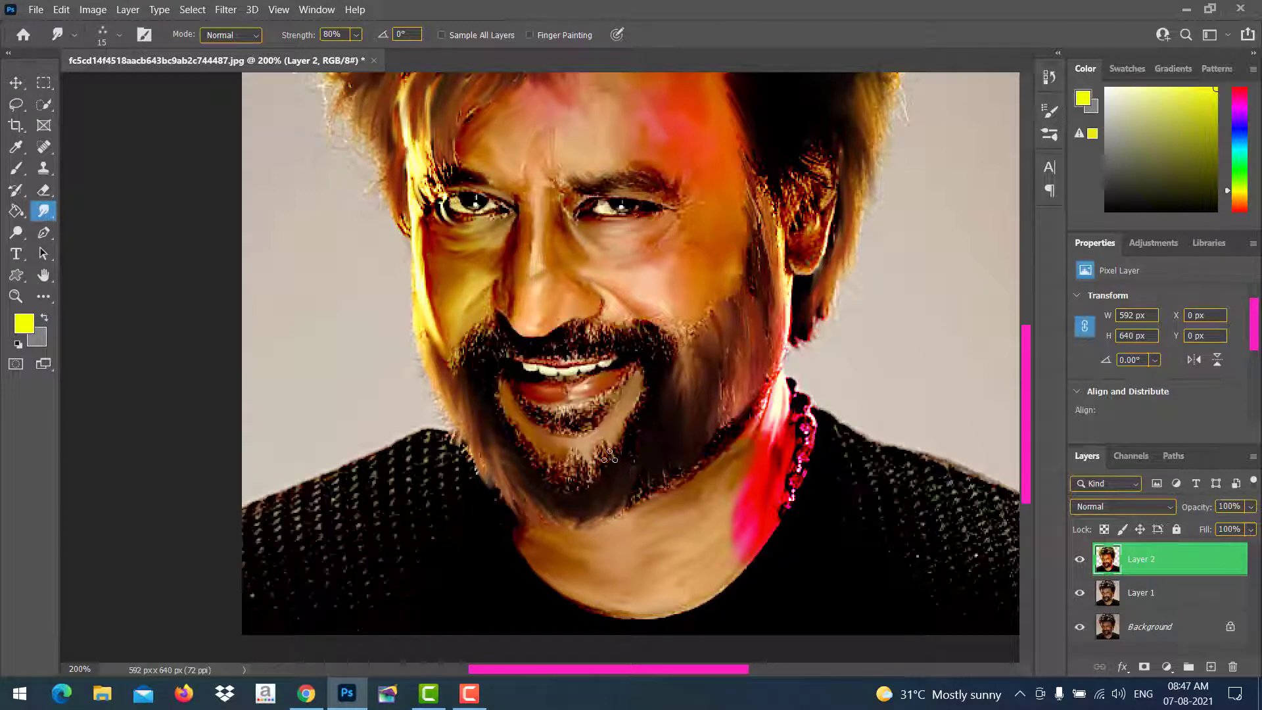
pyautogui.moveTo(609, 455)
pyautogui.mouseDown()
pyautogui.moveTo(589, 500)
pyautogui.moveTo(578, 460)
pyautogui.moveTo(550, 457)
pyautogui.moveTo(524, 482)
pyautogui.mouseUp()
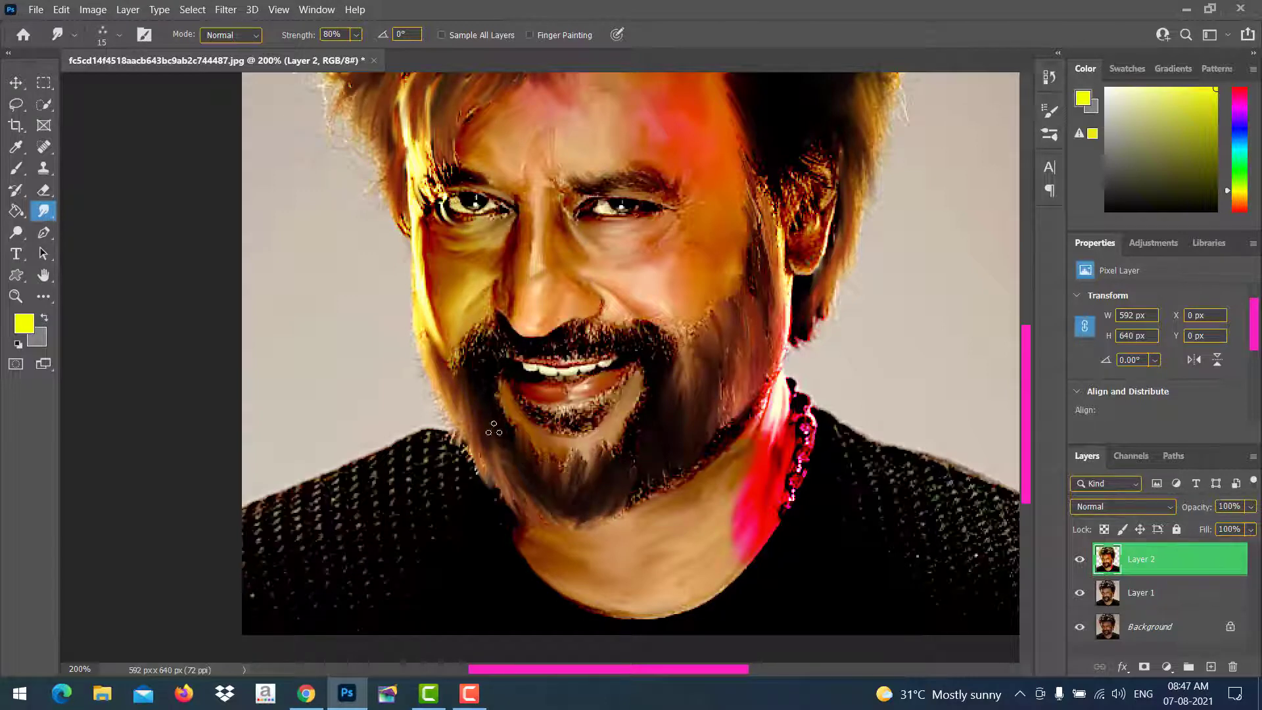
pyautogui.moveTo(470, 336)
pyautogui.mouseDown()
pyautogui.moveTo(466, 360)
pyautogui.moveTo(478, 347)
pyautogui.mouseUp()
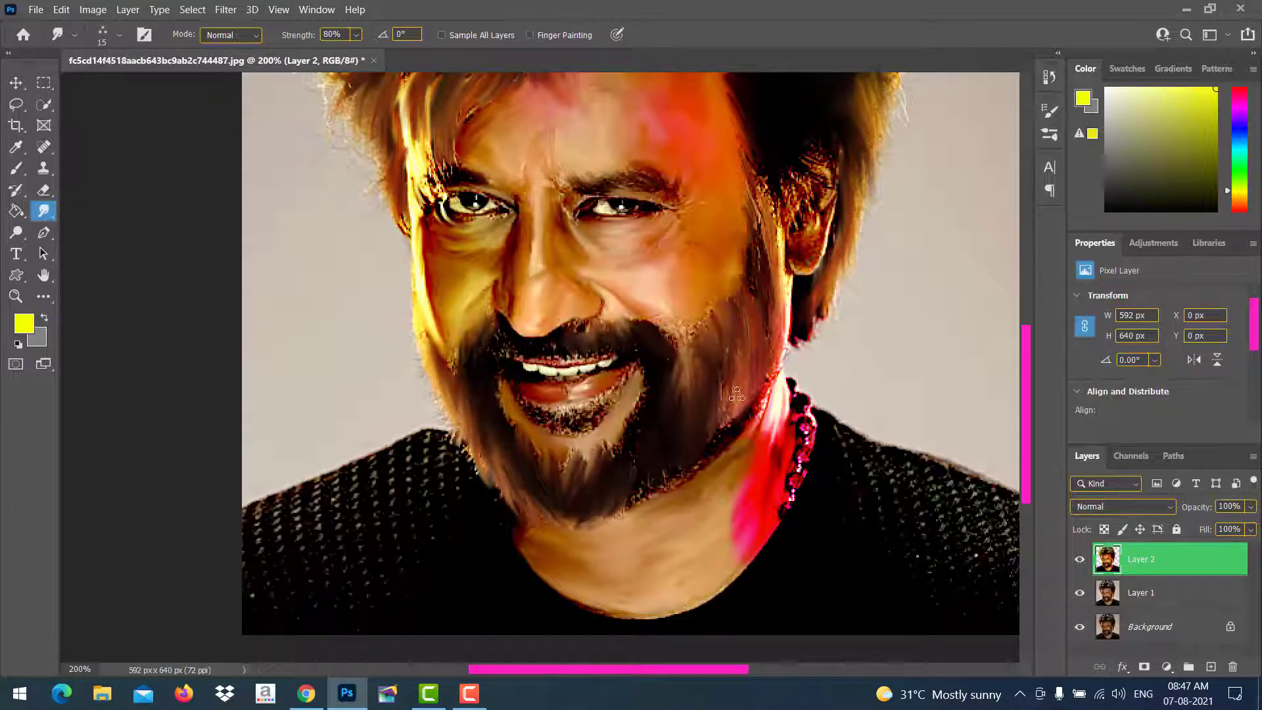
pyautogui.scroll(4, 736, 394)
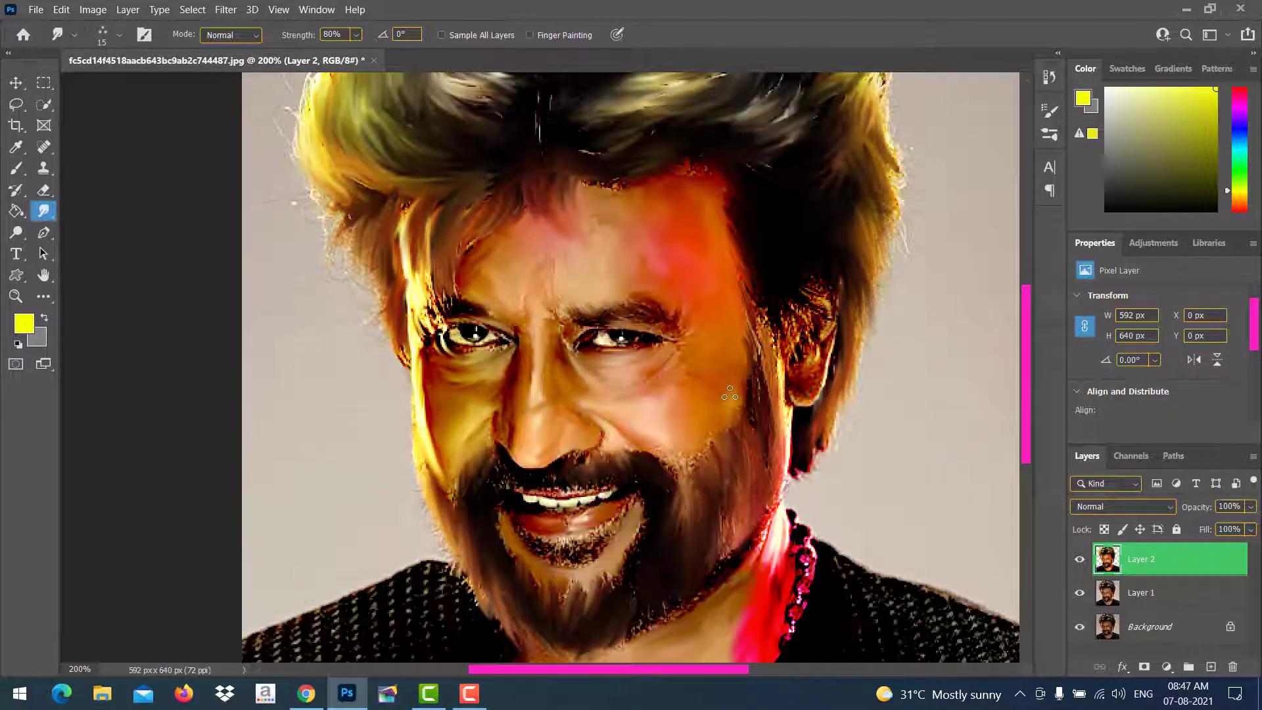
# Zoom out to check the whole portrait, return to 300%, and smudge the dark eyebrow.
pyautogui.hotkey('ctrl', '-')
pyautogui.hotkey('ctrl', '-')
pyautogui.hotkey('ctrl', '-')
pyautogui.hotkey('ctrl', '+')
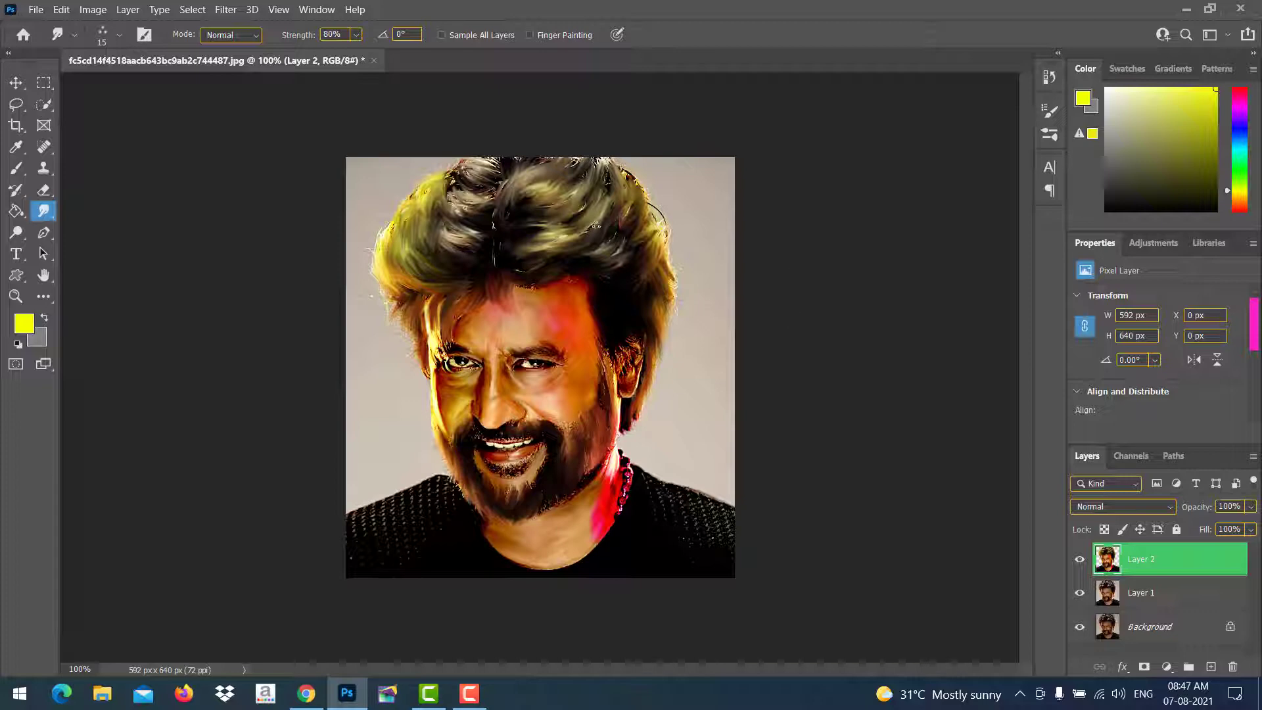
pyautogui.hotkey('ctrl', '+')
pyautogui.hotkey('ctrl', '+')
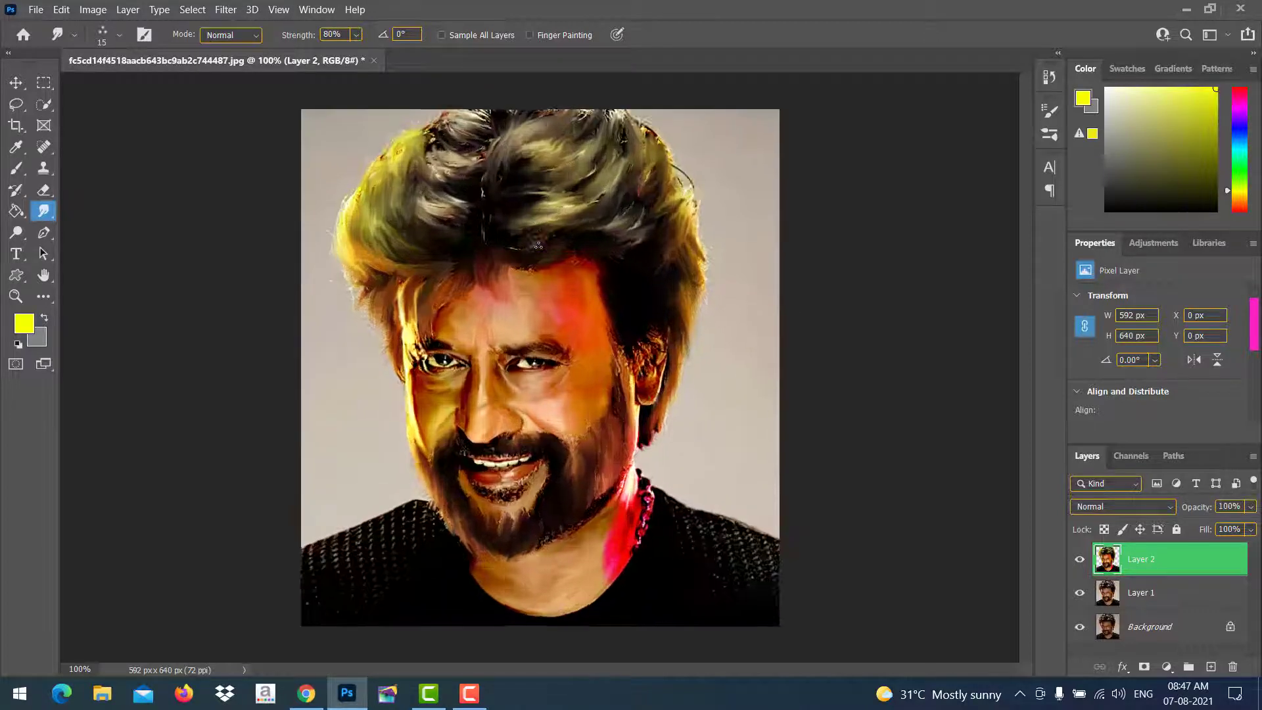
pyautogui.moveTo(580, 326)
pyautogui.mouseDown()
pyautogui.moveTo(557, 304)
pyautogui.moveTo(576, 321)
pyautogui.mouseUp()
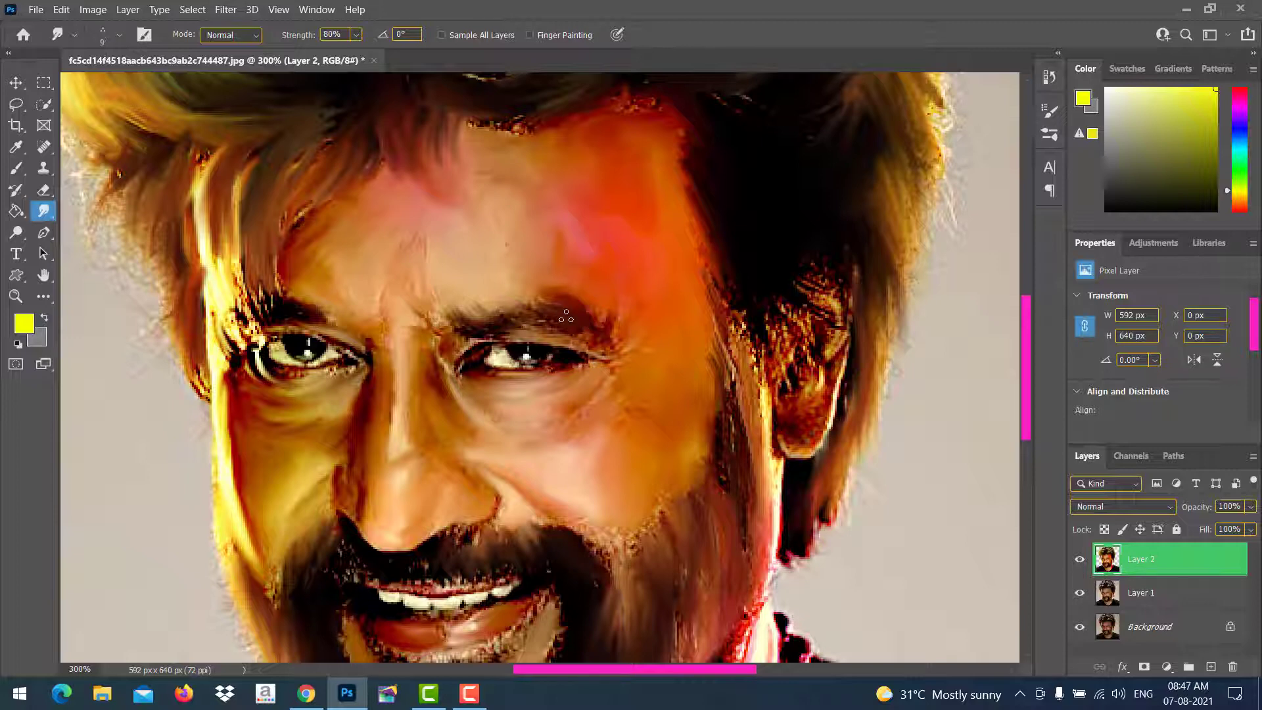
# Blend the eyebrow tail, speckled hairline and temple hair strands into smooth paint.
pyautogui.moveTo(595, 325)
pyautogui.mouseDown()
pyautogui.moveTo(536, 309)
pyautogui.moveTo(527, 331)
pyautogui.moveTo(497, 303)
pyautogui.moveTo(498, 315)
pyautogui.moveTo(471, 315)
pyautogui.mouseUp()
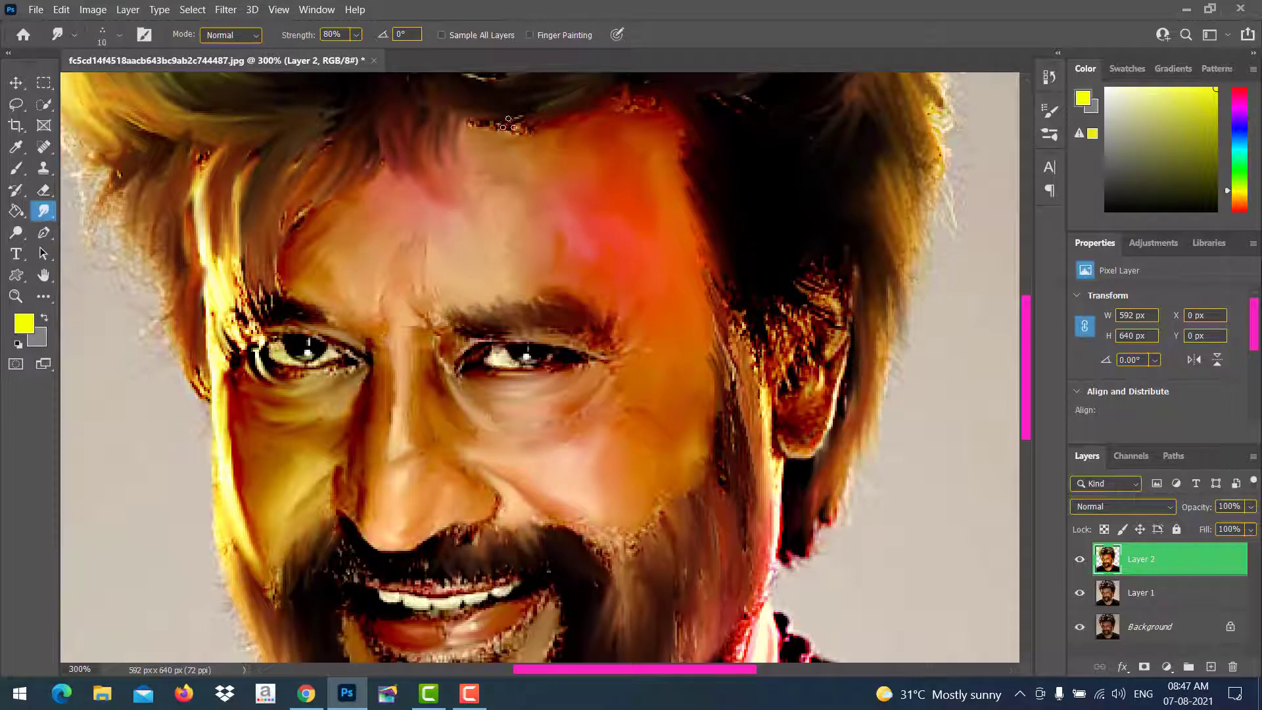
pyautogui.moveTo(480, 122); pyautogui.dragTo(515, 123)
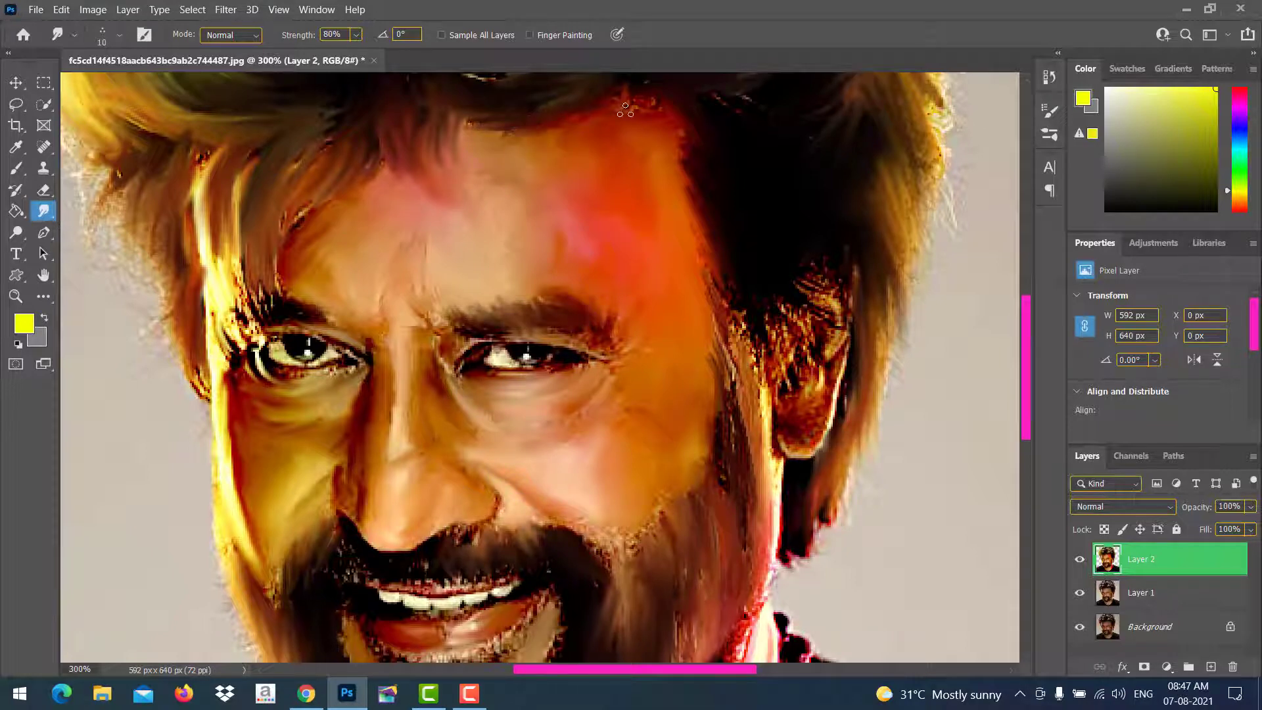
pyautogui.moveTo(728, 287)
pyautogui.mouseDown()
pyautogui.moveTo(741, 370)
pyautogui.moveTo(762, 356)
pyautogui.moveTo(756, 267)
pyautogui.moveTo(773, 266)
pyautogui.moveTo(789, 351)
pyautogui.moveTo(799, 322)
pyautogui.moveTo(818, 330)
pyautogui.moveTo(797, 279)
pyautogui.moveTo(804, 252)
pyautogui.mouseUp()
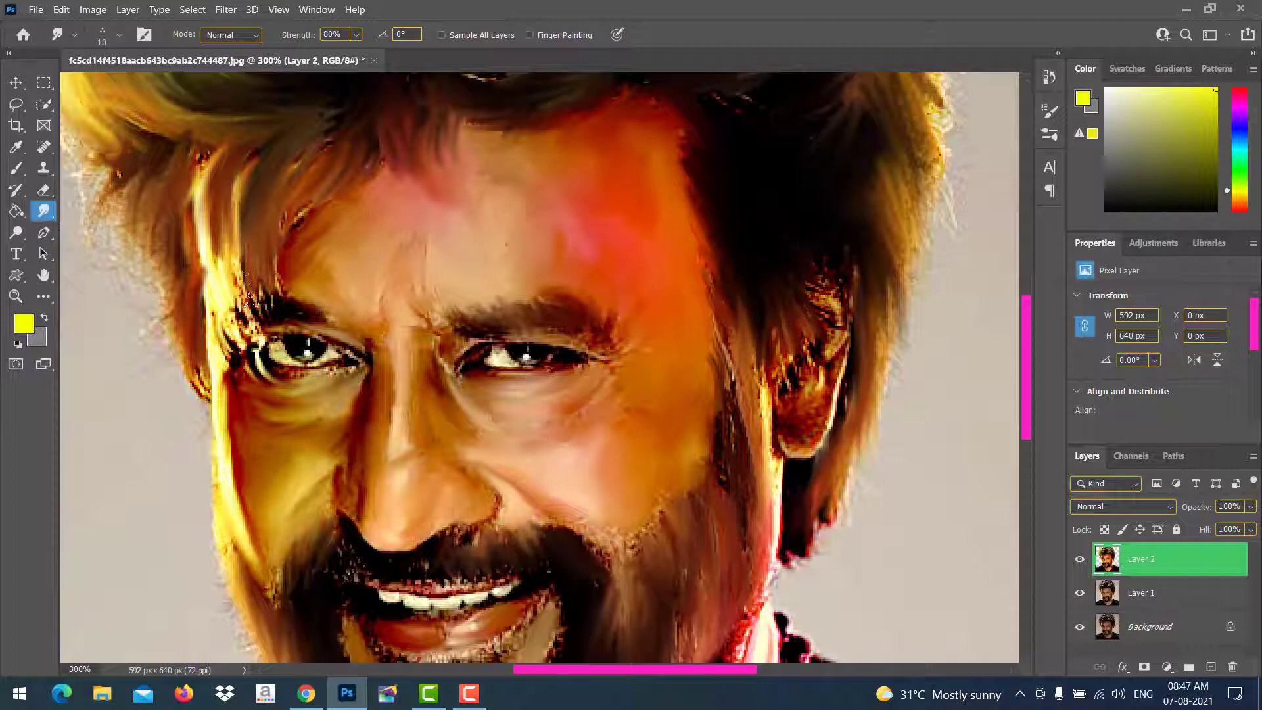
pyautogui.moveTo(250, 299)
pyautogui.mouseDown()
pyautogui.moveTo(233, 242)
pyautogui.moveTo(227, 313)
pyautogui.mouseUp()
pyautogui.scroll(-1, 381, 490)
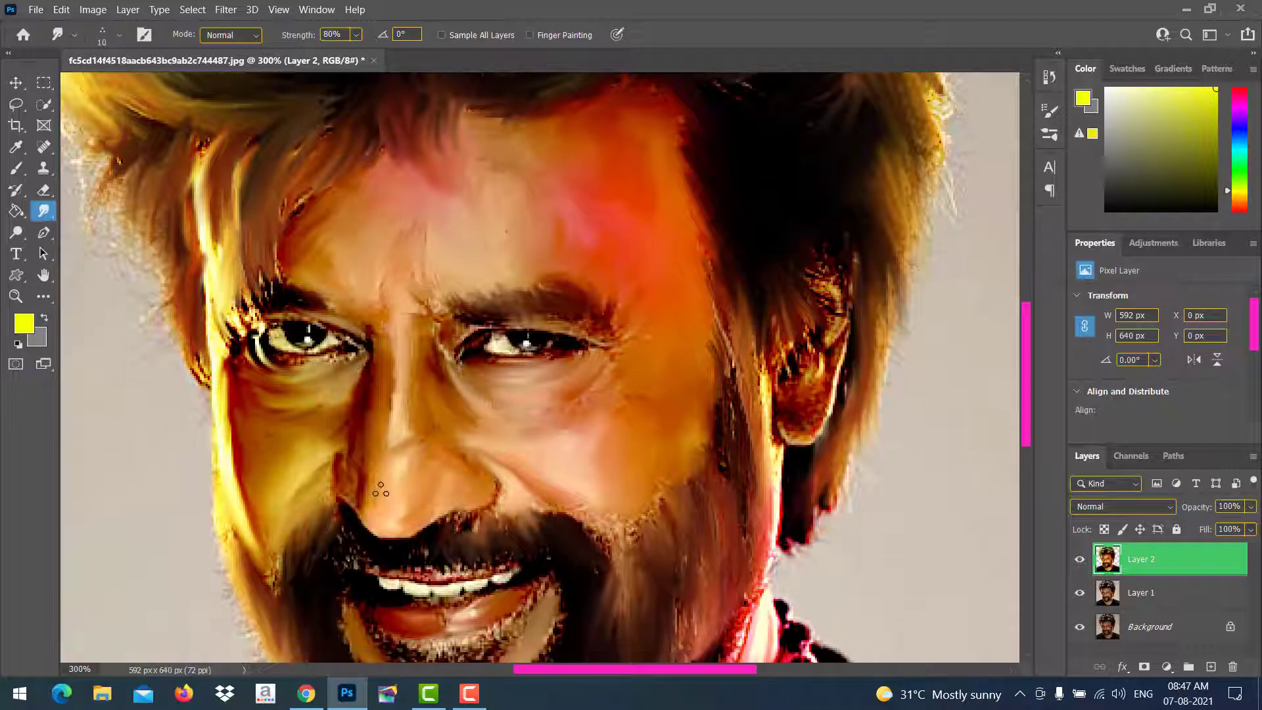
pyautogui.scroll(-5, 381, 490)
# Smooth the beard below the lip, along the jawline and at the shirt boundary into streaky strokes.
pyautogui.moveTo(488, 463)
pyautogui.mouseDown()
pyautogui.moveTo(473, 487)
pyautogui.moveTo(466, 456)
pyautogui.moveTo(377, 442)
pyautogui.moveTo(415, 484)
pyautogui.moveTo(423, 451)
pyautogui.moveTo(515, 464)
pyautogui.mouseUp()
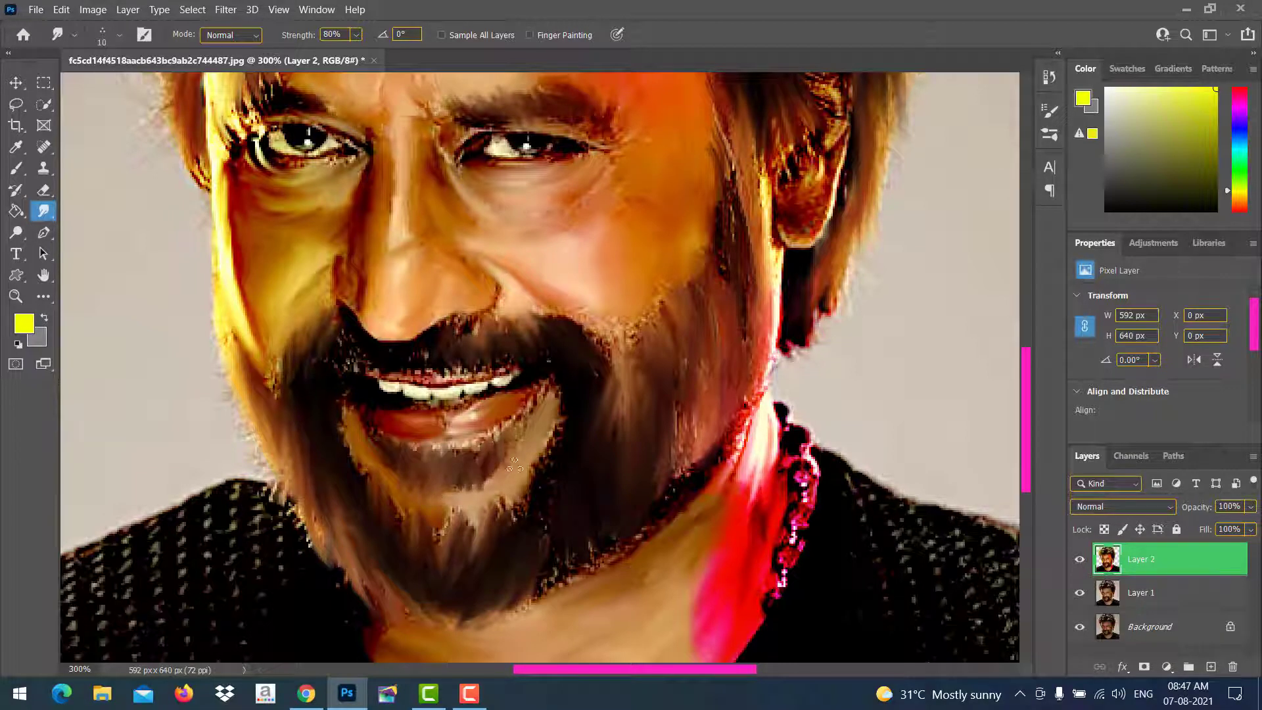
pyautogui.moveTo(606, 364)
pyautogui.mouseDown()
pyautogui.moveTo(630, 380)
pyautogui.moveTo(616, 338)
pyautogui.moveTo(649, 374)
pyautogui.moveTo(640, 321)
pyautogui.moveTo(657, 356)
pyautogui.mouseUp()
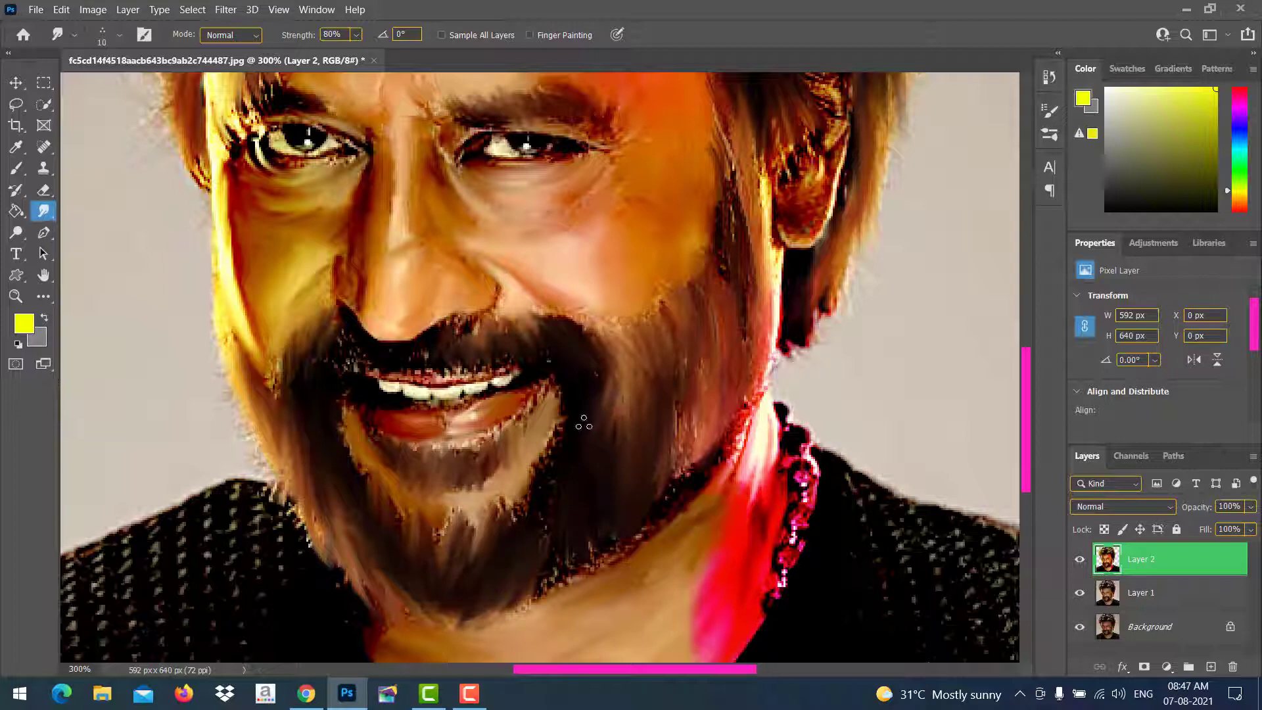
pyautogui.moveTo(545, 447); pyautogui.dragTo(542, 512)
pyautogui.moveTo(554, 431)
pyautogui.mouseDown()
pyautogui.moveTo(550, 490)
pyautogui.moveTo(523, 520)
pyautogui.mouseUp()
pyautogui.moveTo(547, 592)
pyautogui.mouseDown()
pyautogui.moveTo(611, 542)
pyautogui.moveTo(668, 461)
pyautogui.moveTo(678, 469)
pyautogui.moveTo(733, 434)
pyautogui.moveTo(753, 388)
pyautogui.moveTo(753, 318)
pyautogui.moveTo(728, 270)
pyautogui.mouseUp()
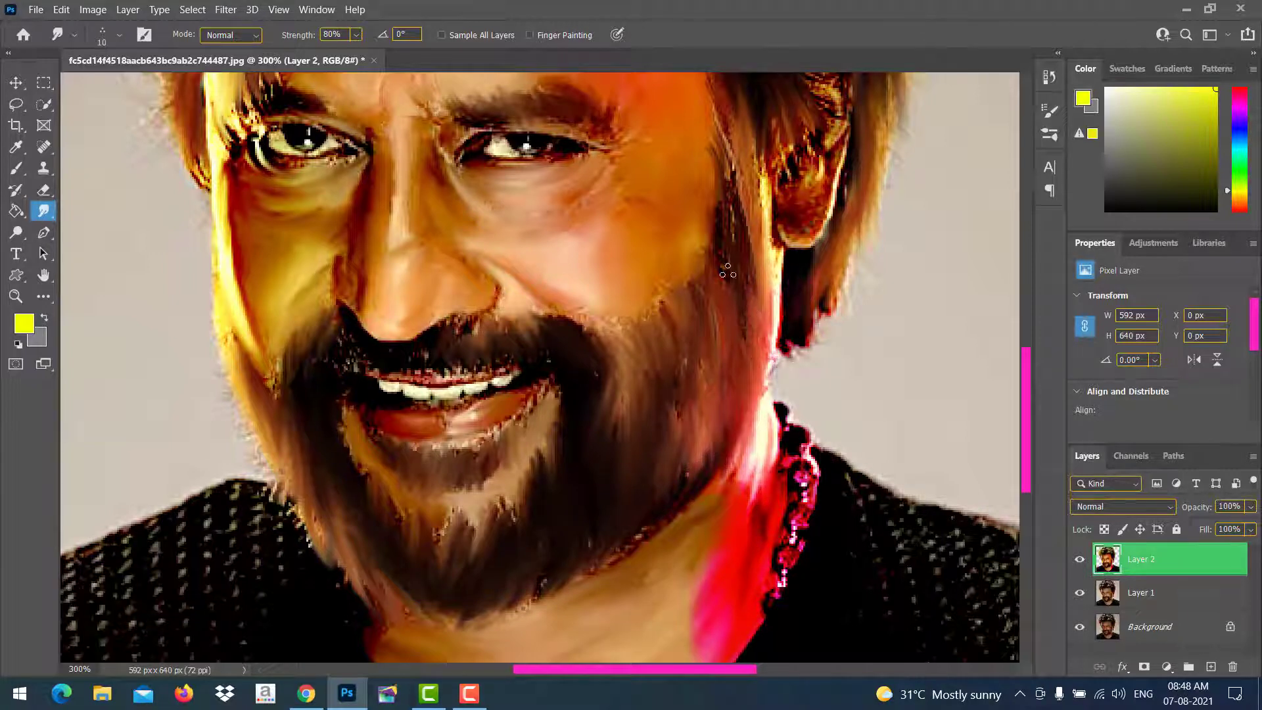
pyautogui.moveTo(745, 156); pyautogui.dragTo(741, 137)
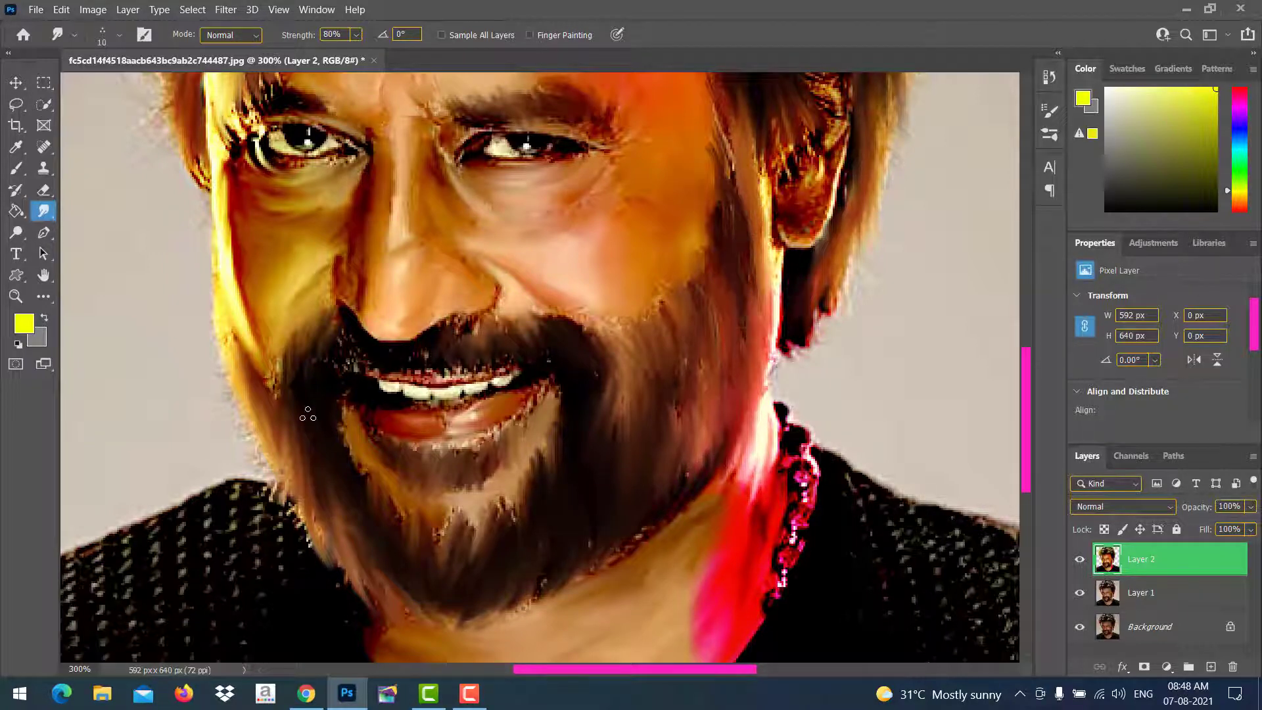
pyautogui.moveTo(290, 390); pyautogui.dragTo(276, 421)
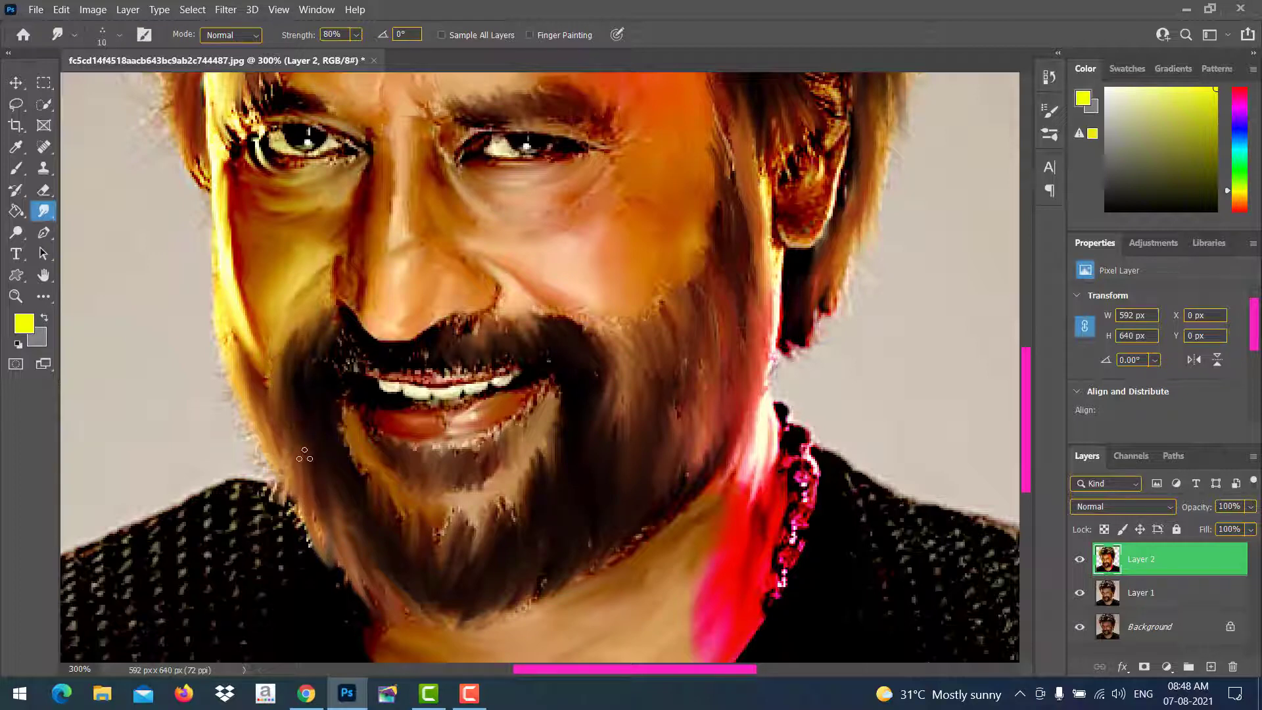
pyautogui.scroll(-3, 501, 452)
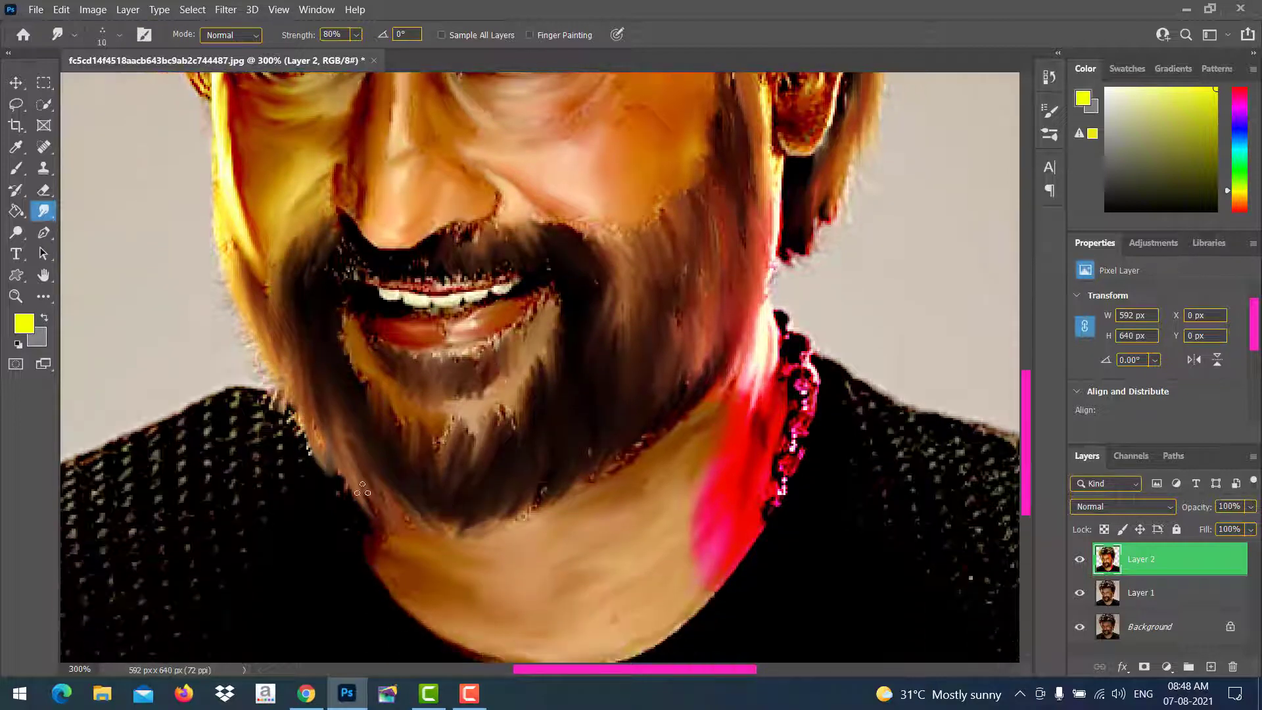
pyautogui.moveTo(356, 470)
pyautogui.mouseDown()
pyautogui.moveTo(353, 503)
pyautogui.moveTo(339, 504)
pyautogui.mouseUp()
pyautogui.moveTo(310, 434); pyautogui.dragTo(318, 486)
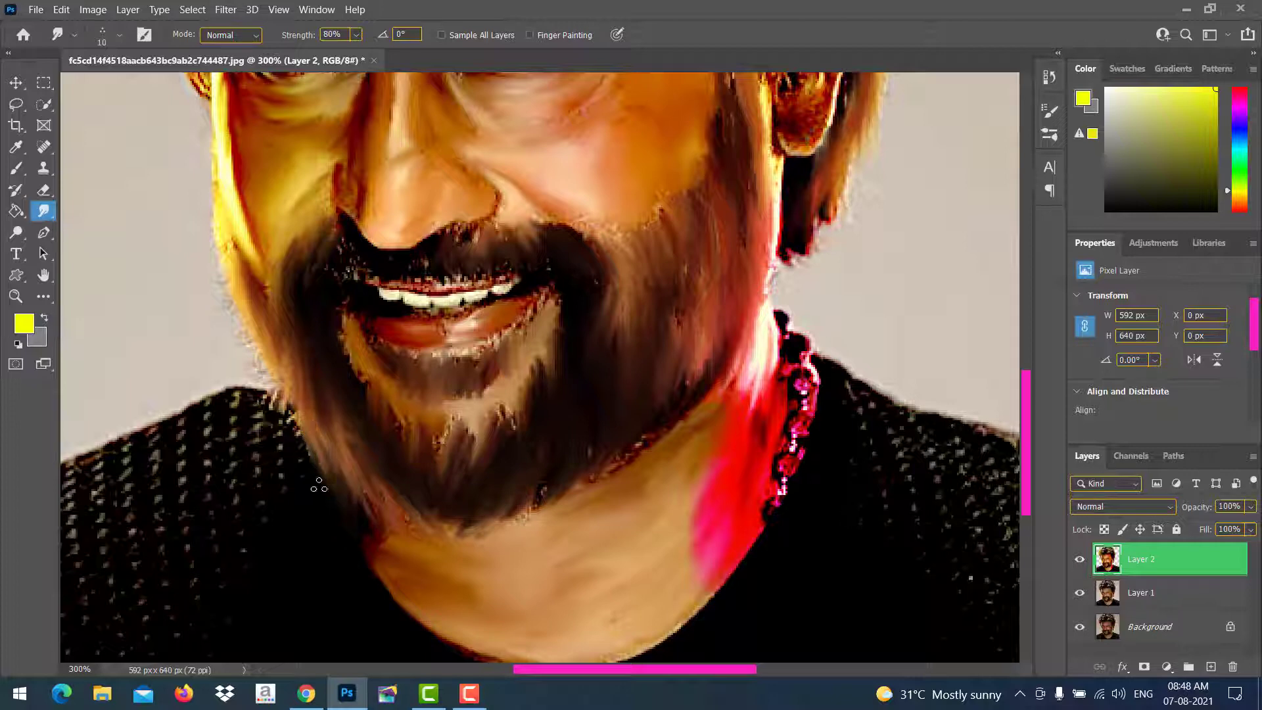
pyautogui.scroll(-4, 410, 337)
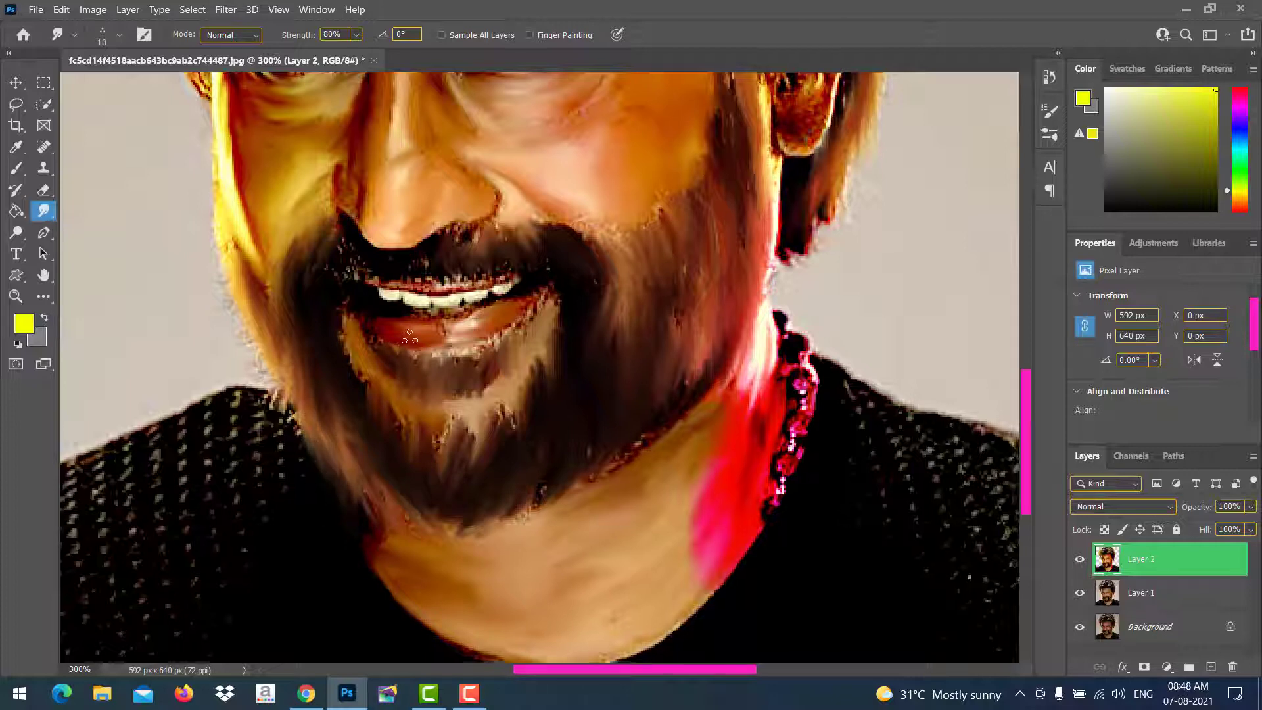